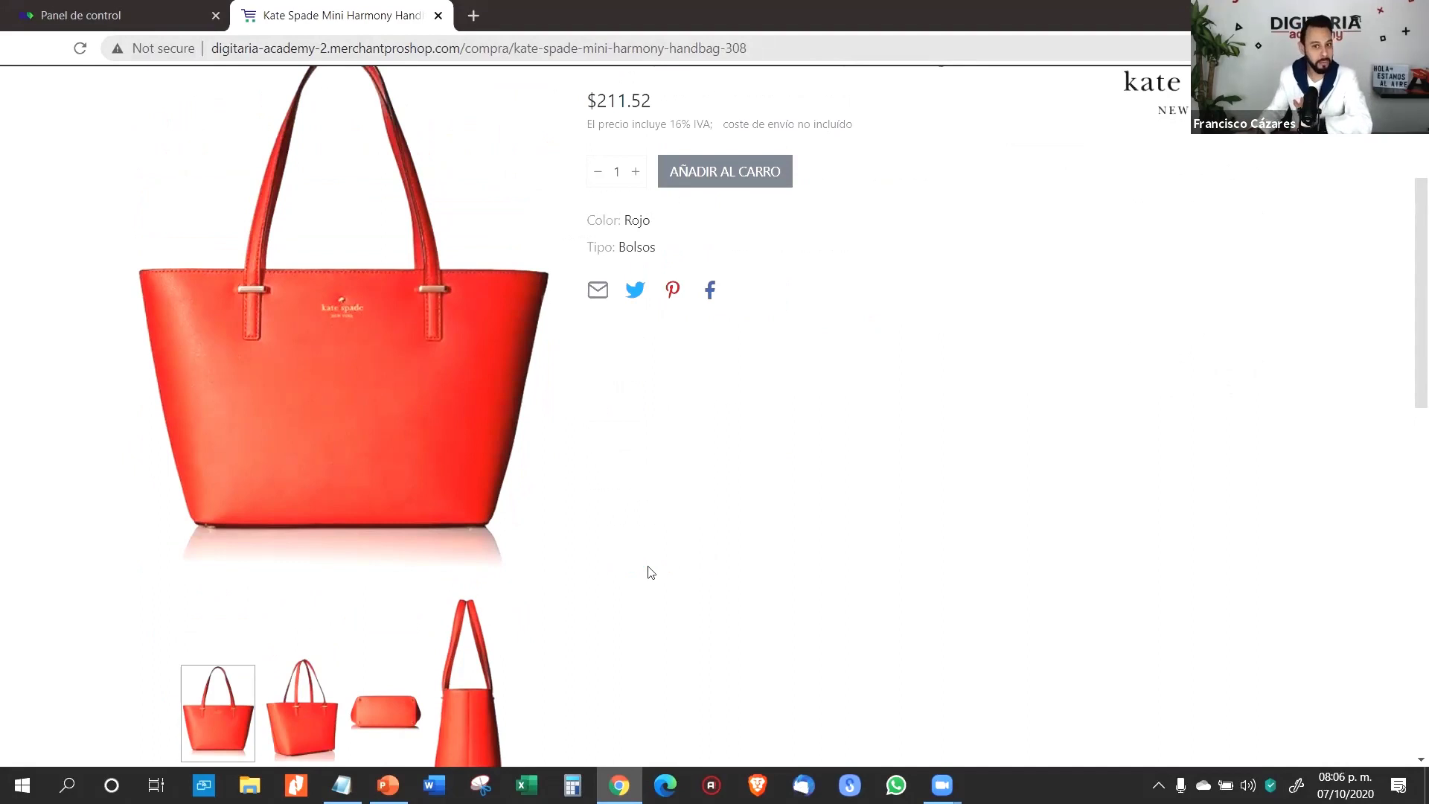
- Review the Kate Spade Mini Harmony Handbag page, including its images, description, price and purchase options
scroll(470, 515, up, 3)
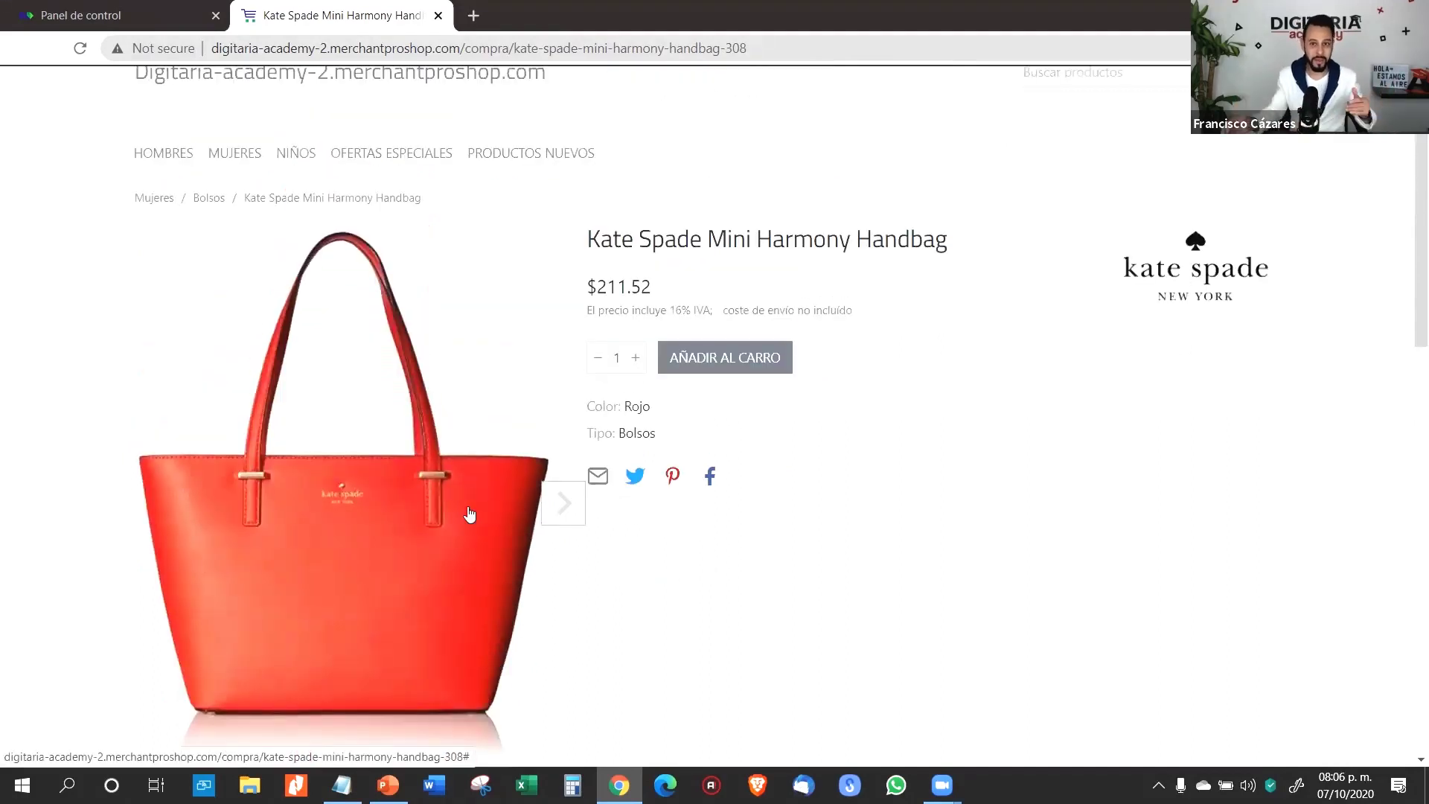
scroll(476, 506, down, 9)
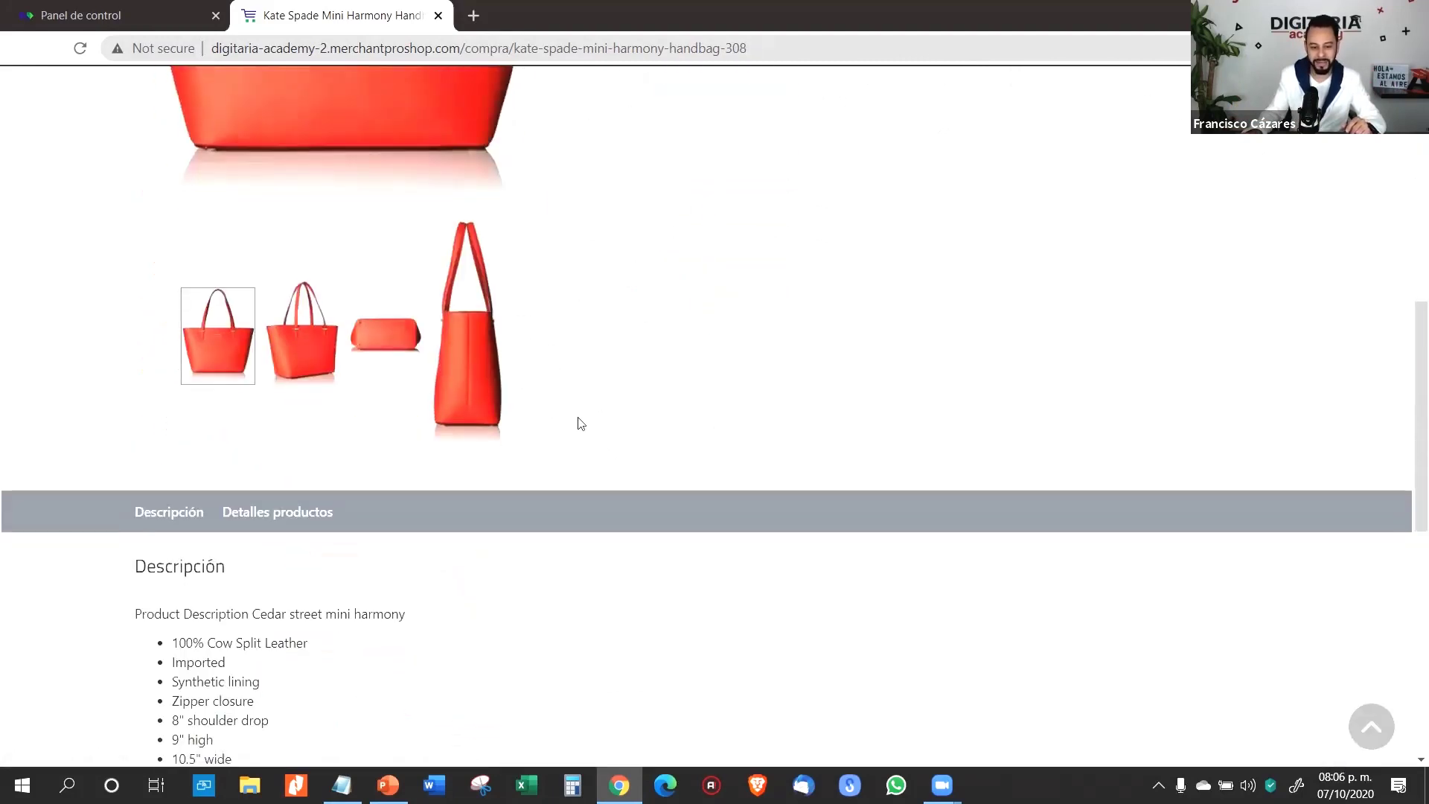
scroll(607, 423, down, 3)
drag(136, 381, 802, 613)
scroll(812, 614, up, 6)
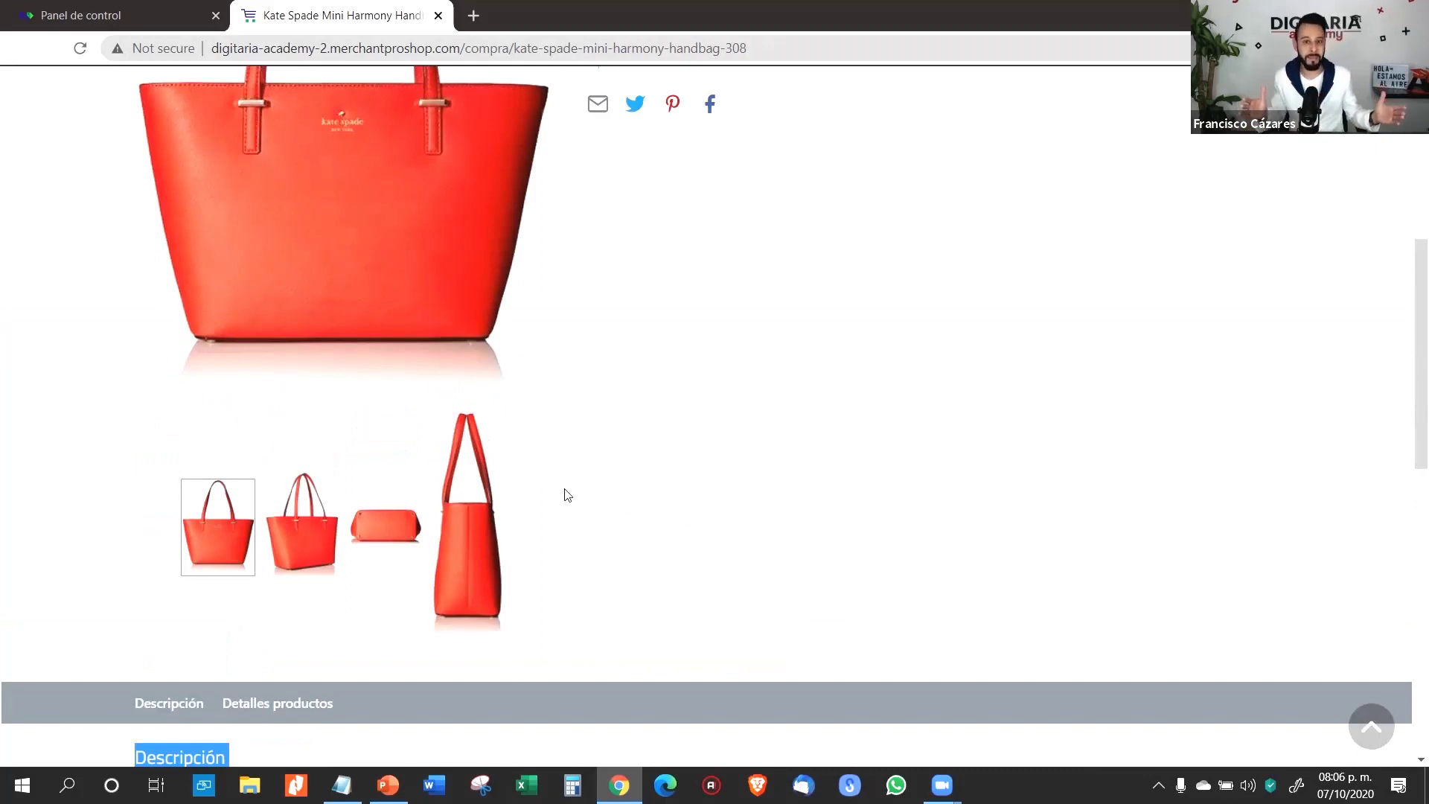
scroll(683, 466, up, 6)
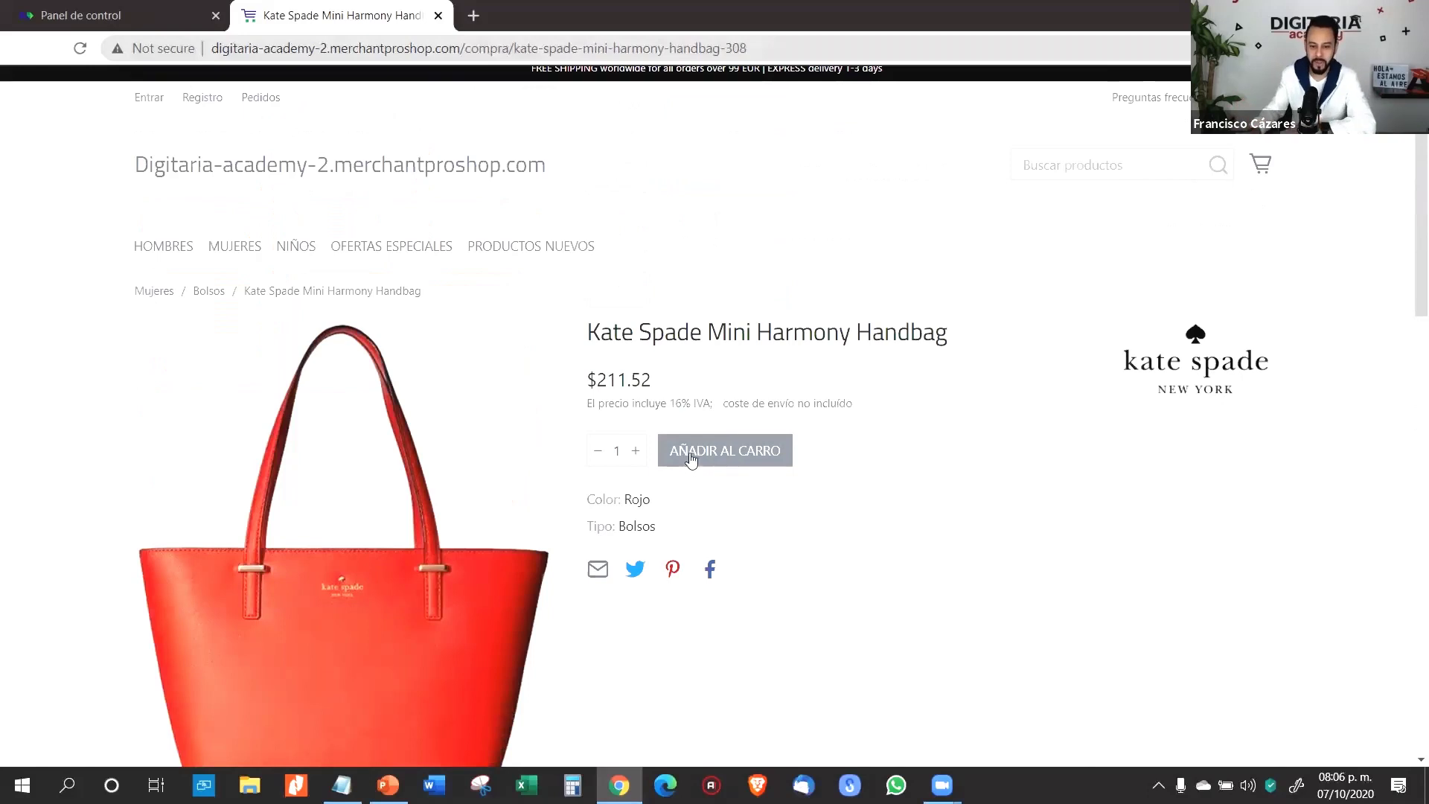
scroll(511, 676, down, 3)
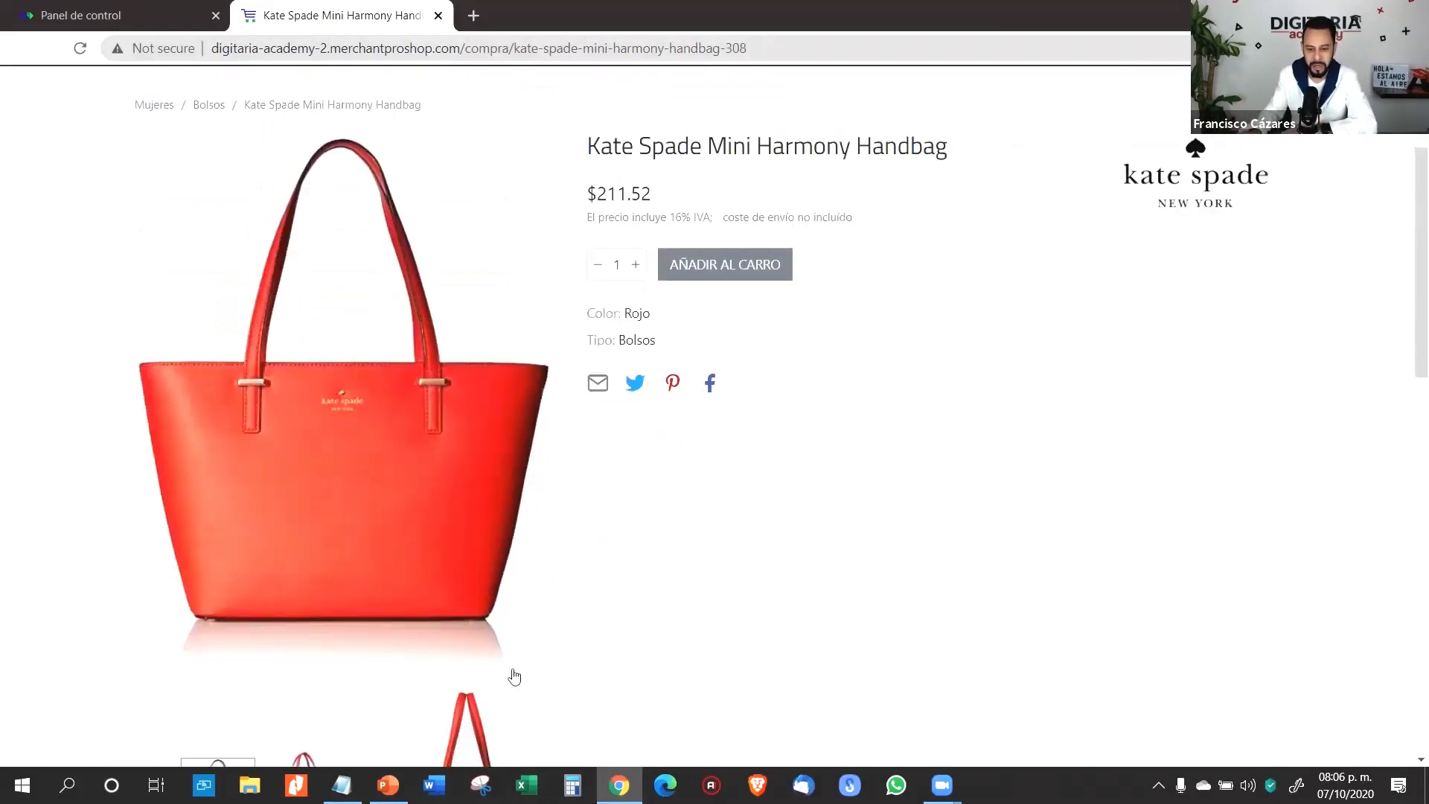
- Underline the handbag's name and price, circle the brand logo and sharing icons in red, and clear the annotations
drag(580, 168, 968, 169)
drag(571, 205, 668, 204)
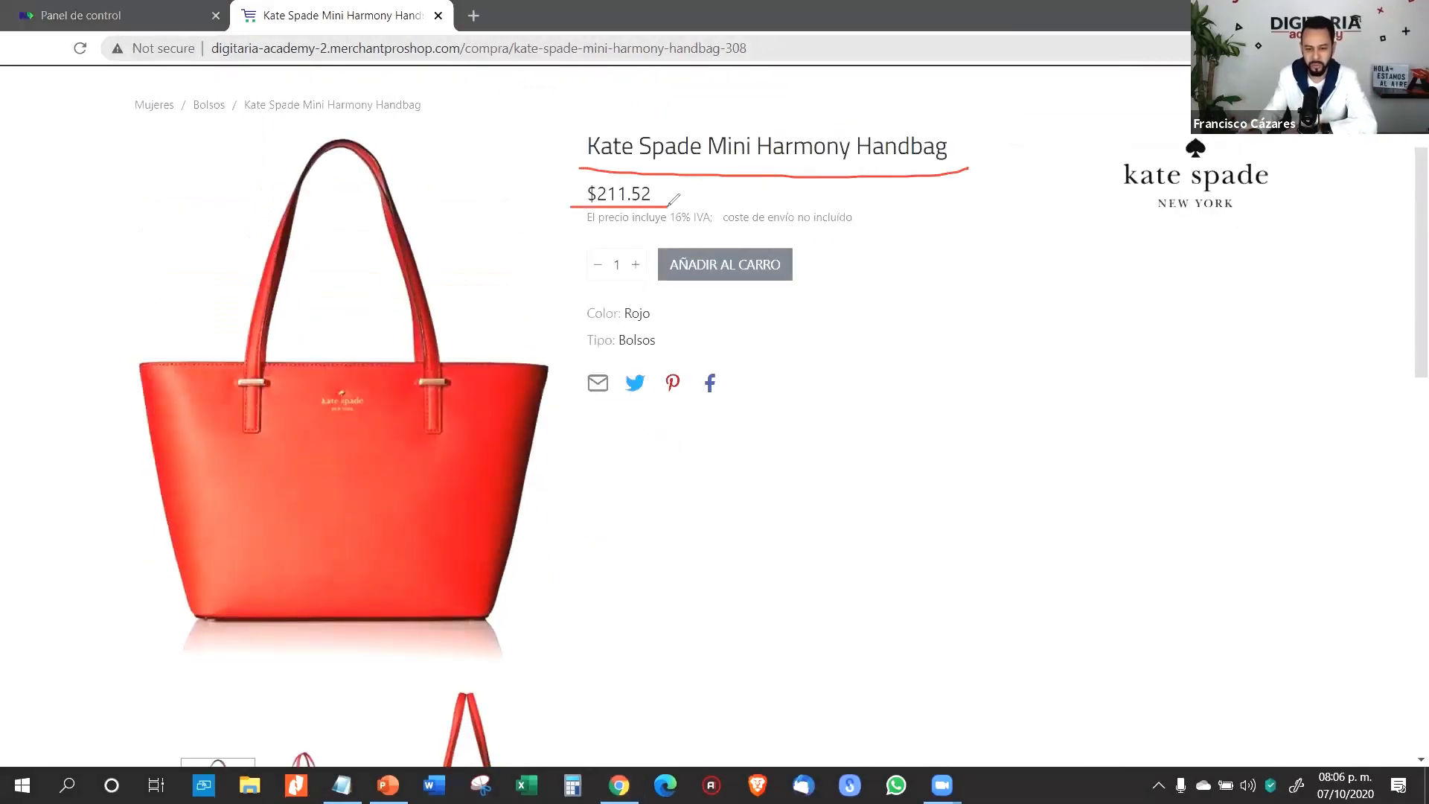
mouse_move(1191, 97)
mouse_down()
mouse_move(1304, 189)
mouse_move(1292, 167)
mouse_up()
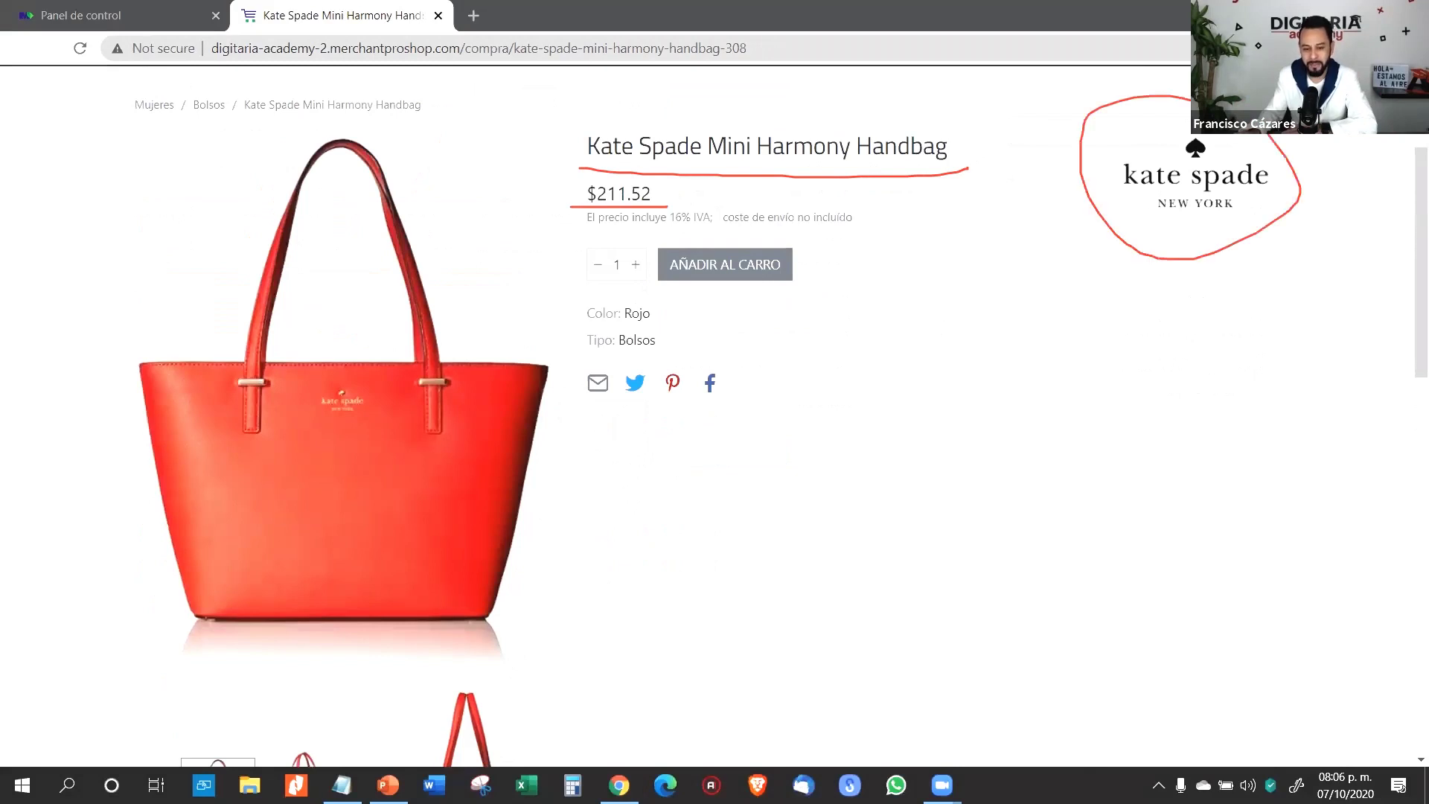
mouse_move(745, 374)
mouse_down()
mouse_move(578, 376)
mouse_move(680, 414)
mouse_move(755, 393)
mouse_move(752, 374)
mouse_up()
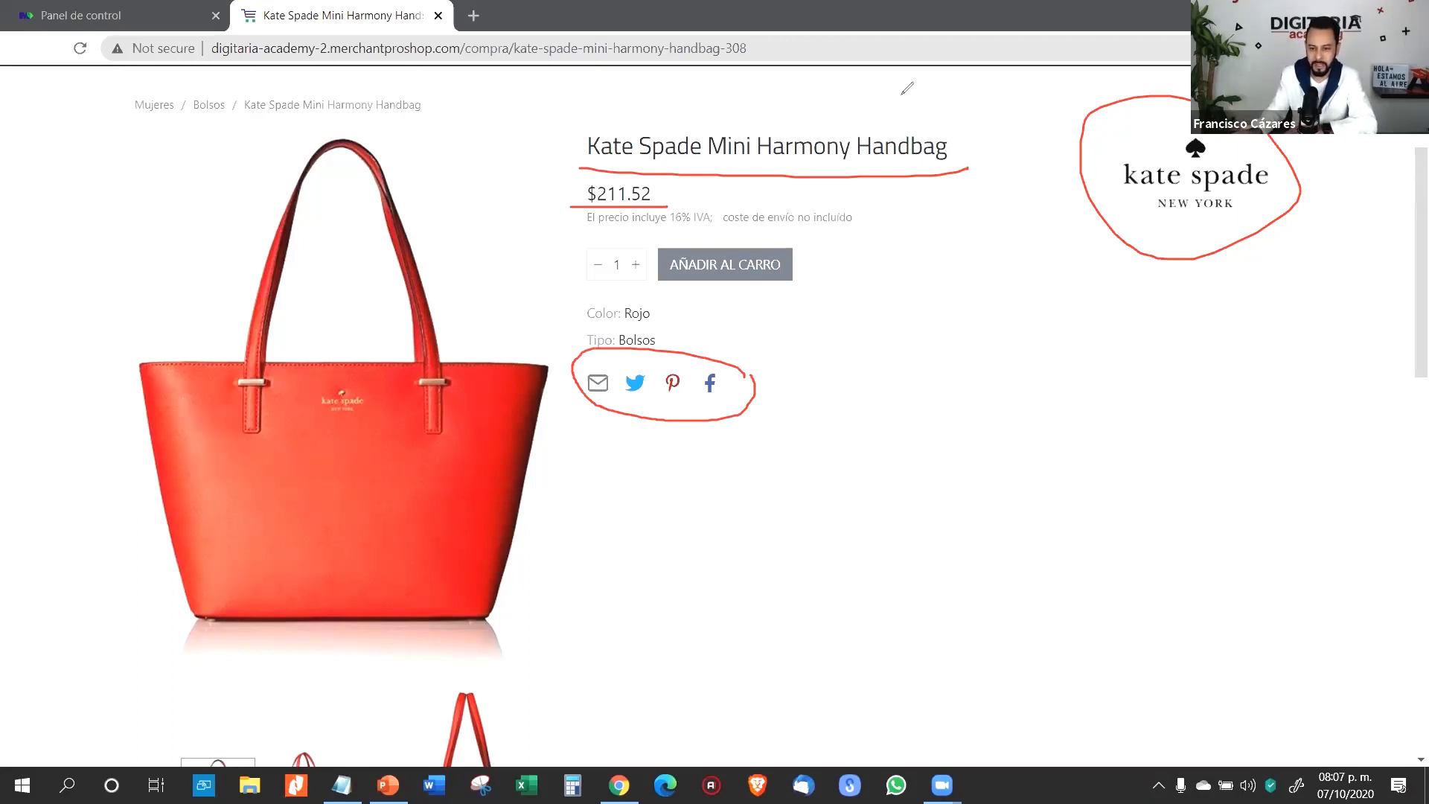
key(e)
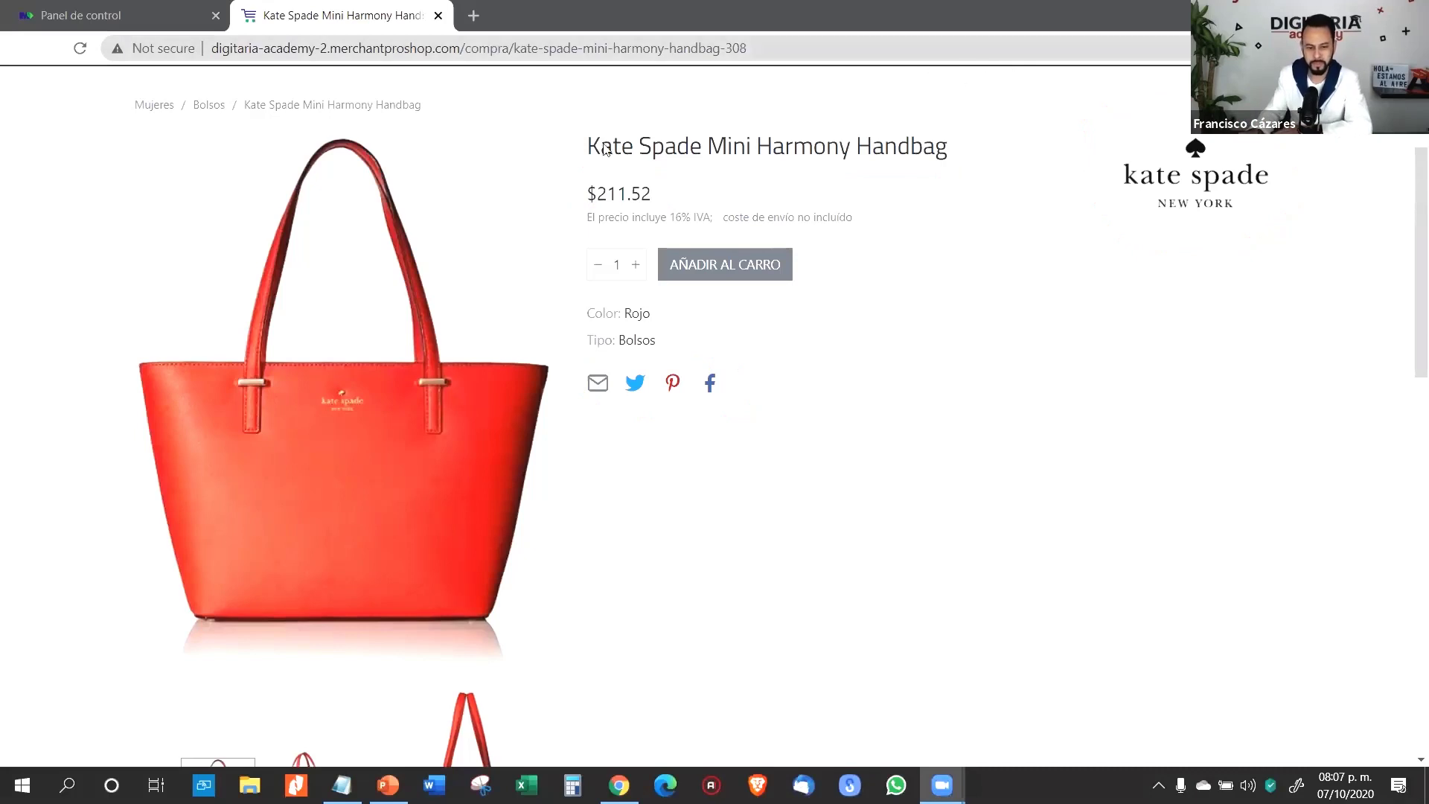
- Add one Kate Spade Mini Harmony Handbag to the cart and proceed to the checkout
scroll(607, 150, up, 3)
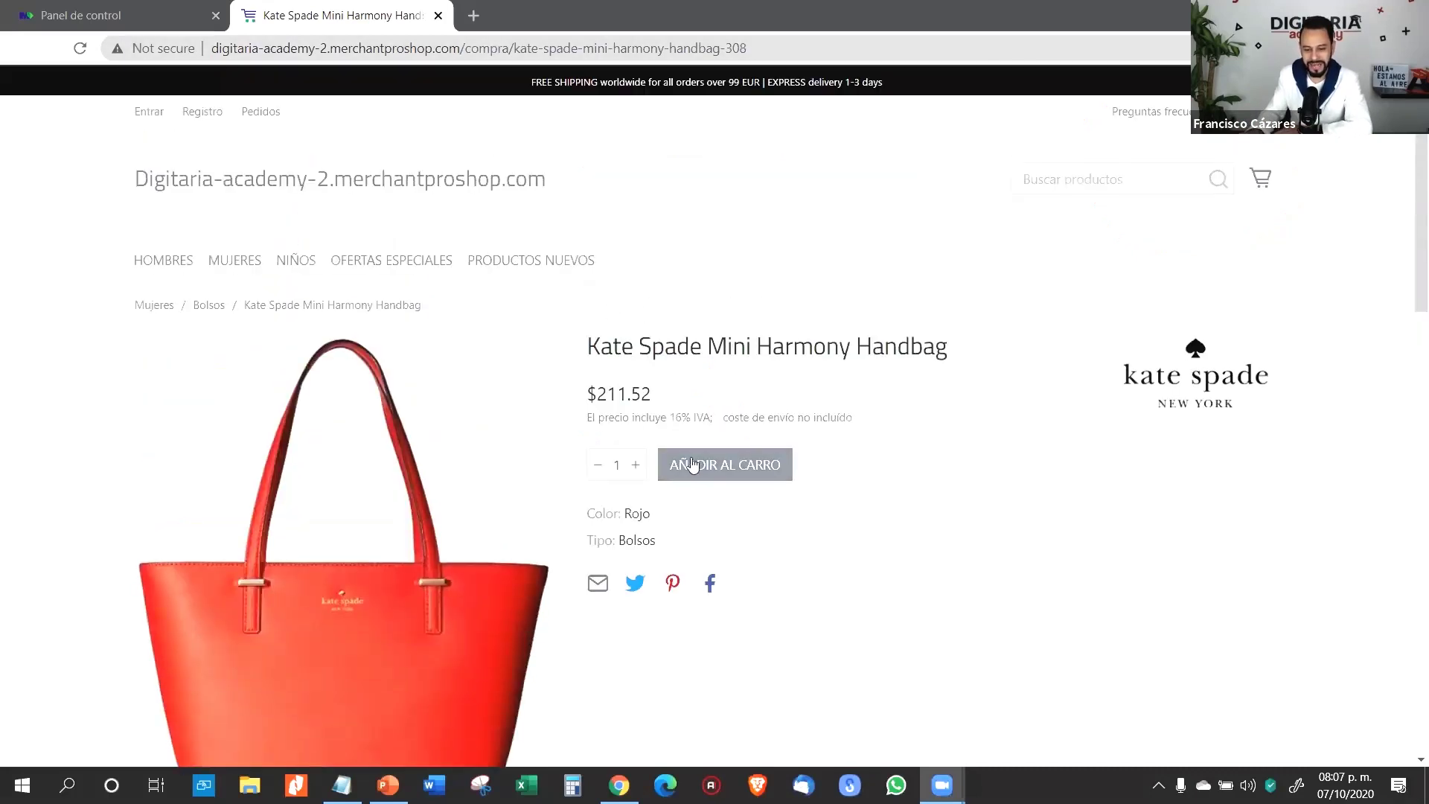
click(636, 466)
click(637, 465)
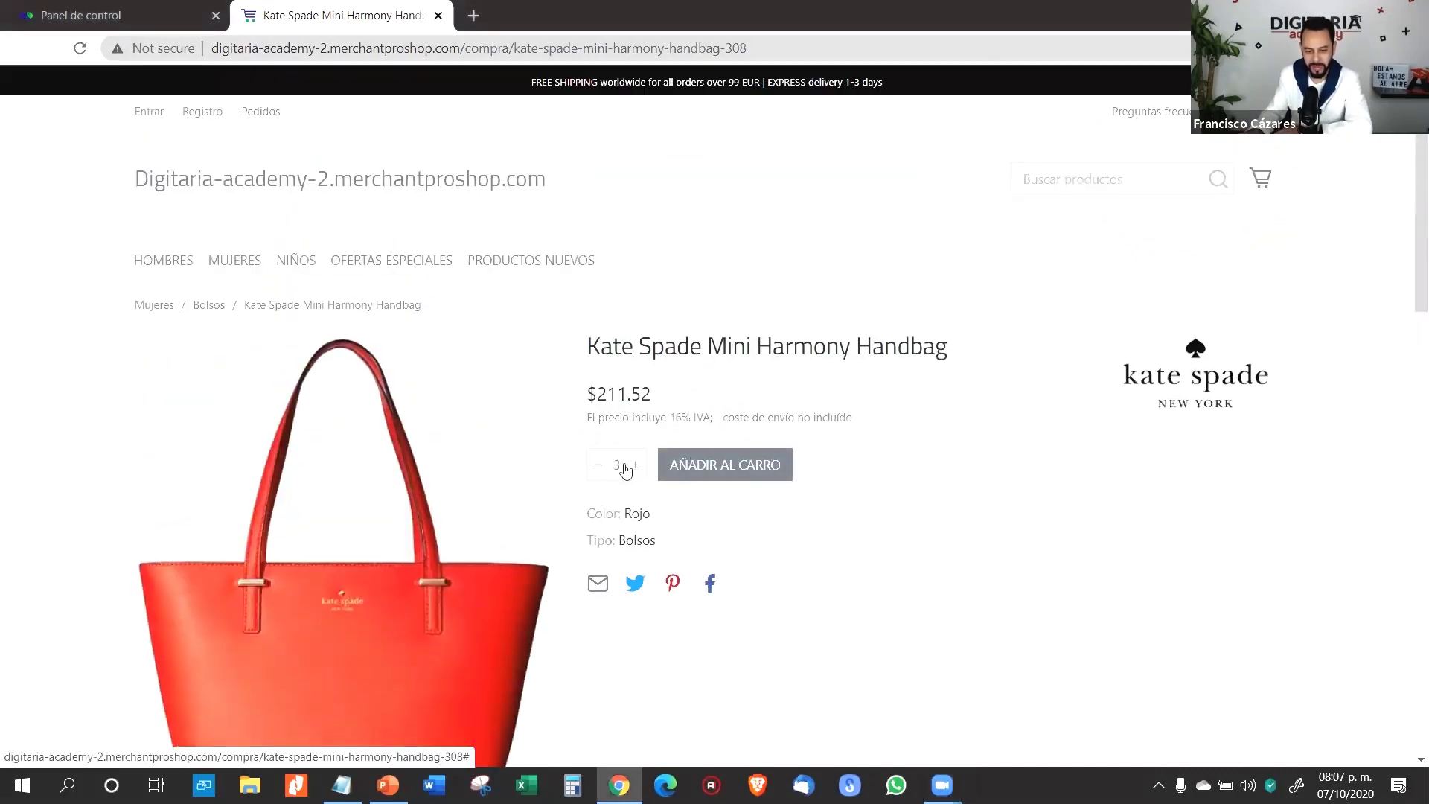
click(597, 466)
click(597, 466)
click(700, 467)
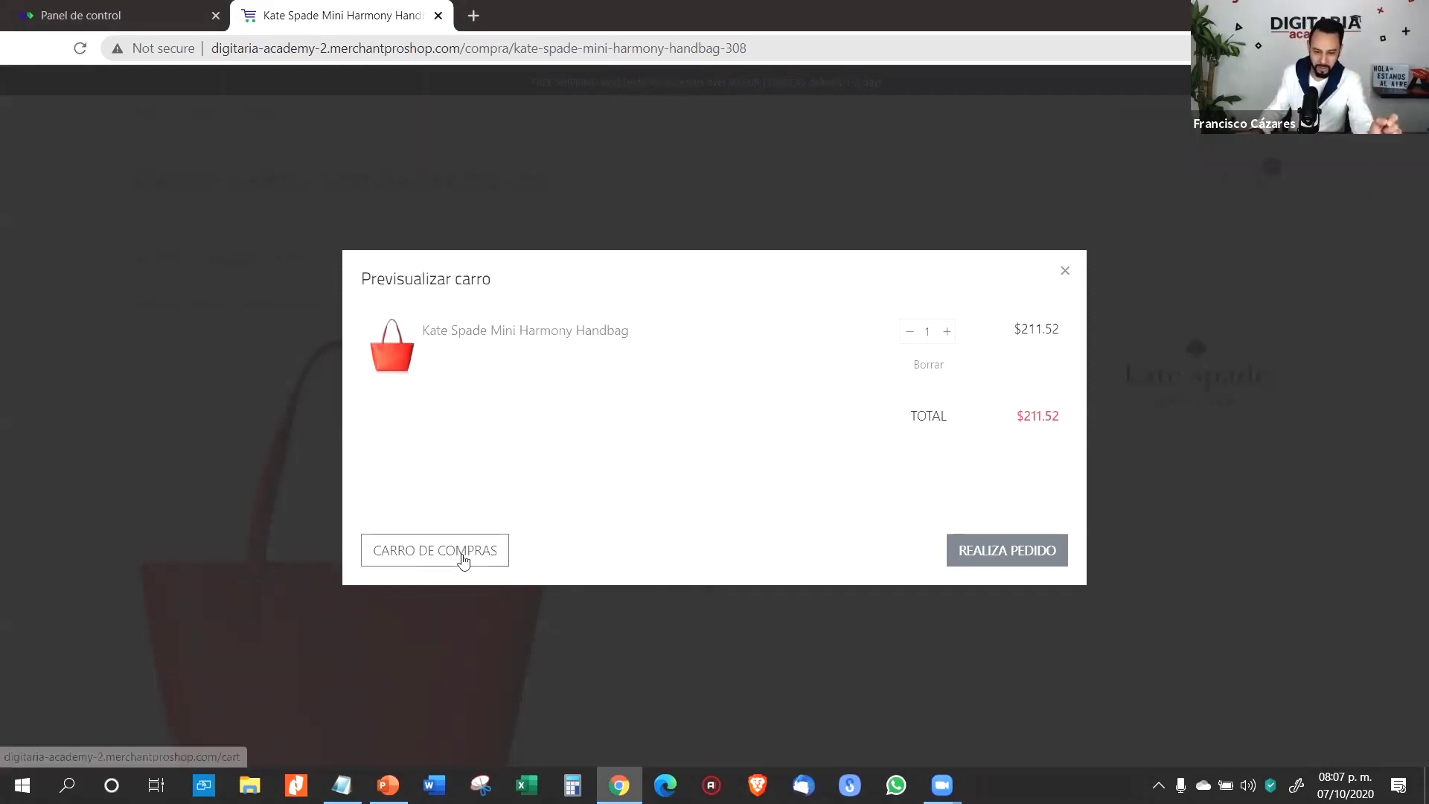
click(1008, 551)
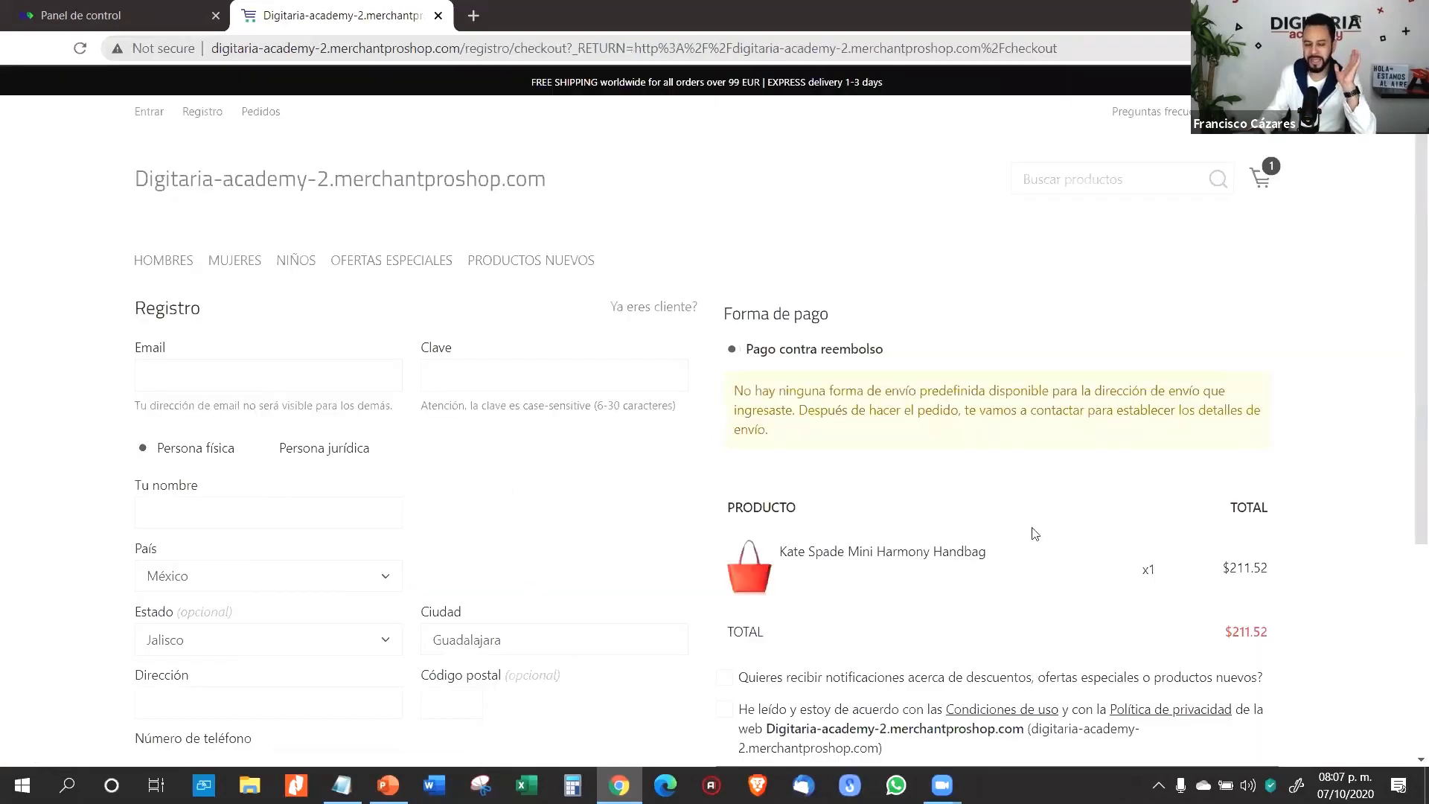
- Examine the checkout page's registration fields, payment method, order summary and terms acceptance
scroll(1031, 534, down, 2)
scroll(1031, 534, up, 2)
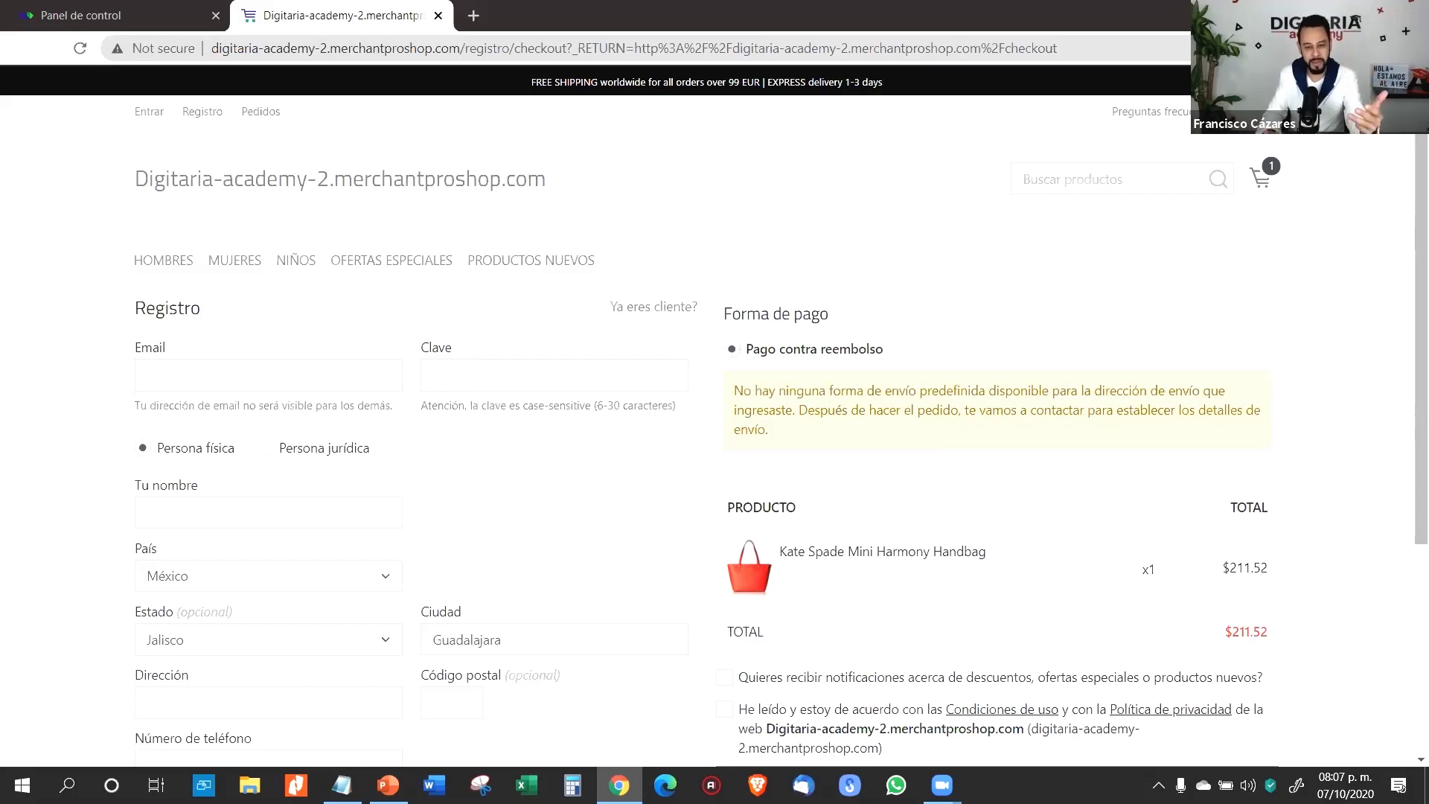
scroll(1410, 199, down, 3)
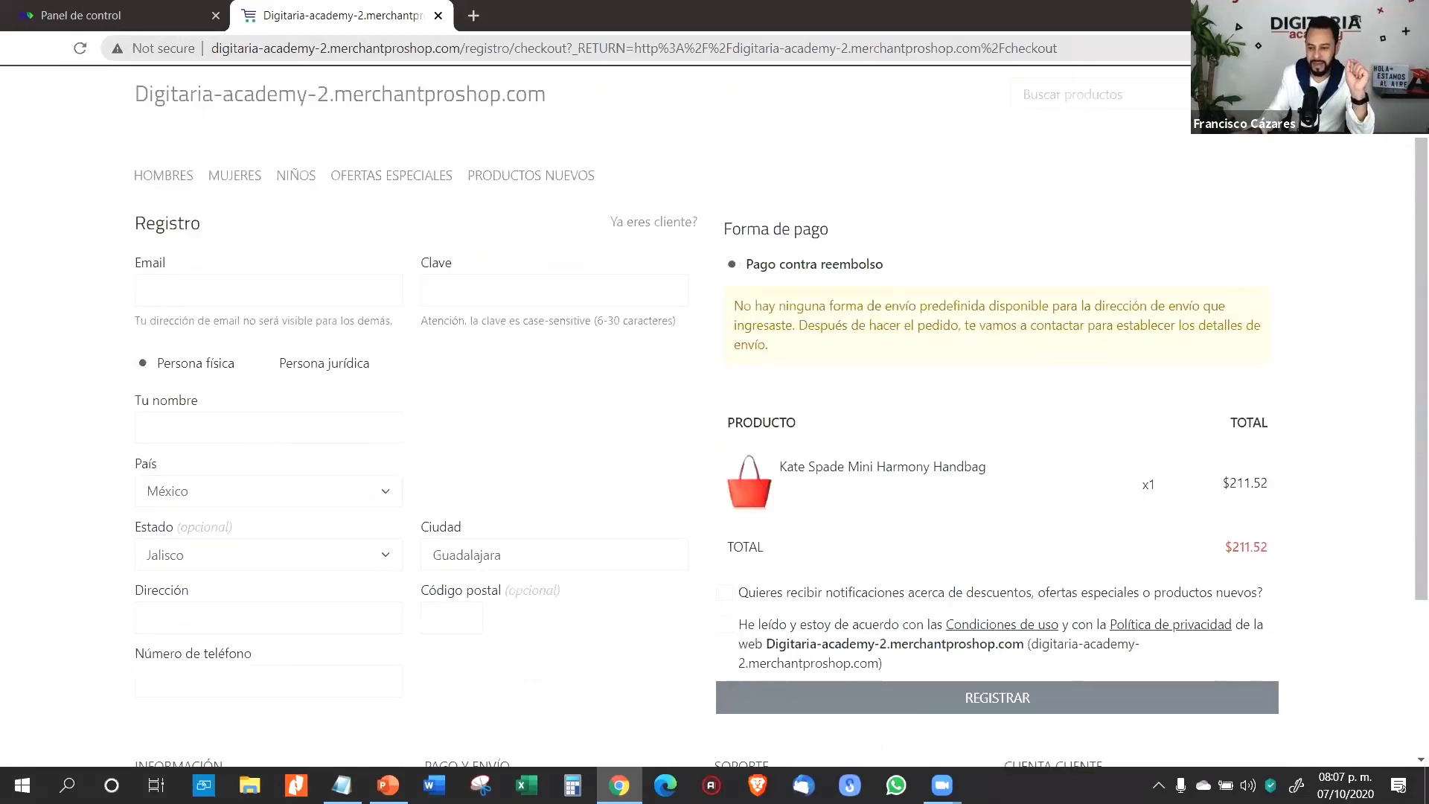
scroll(1409, 384, down, 1)
scroll(1409, 297, up, 3)
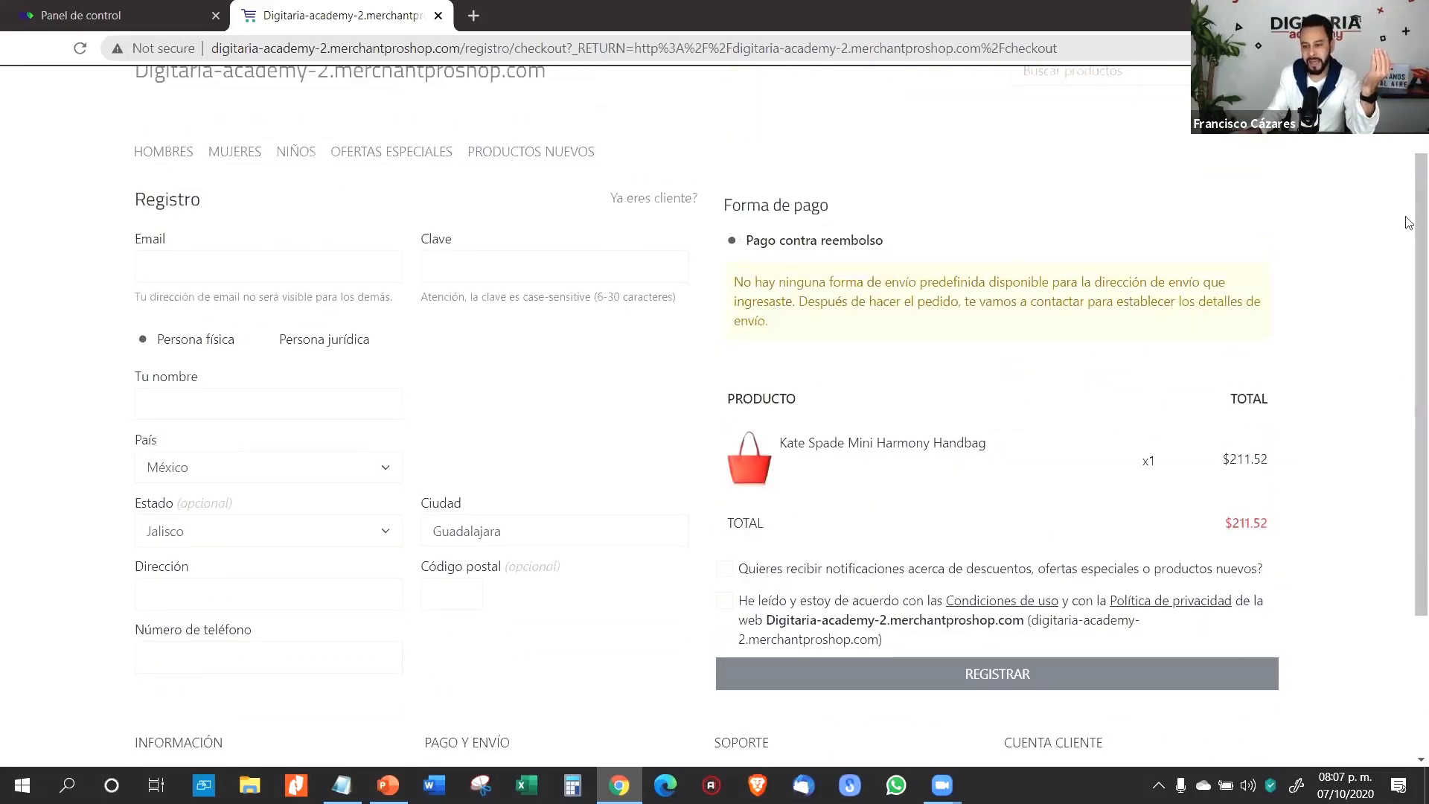
scroll(1409, 298, down, 3)
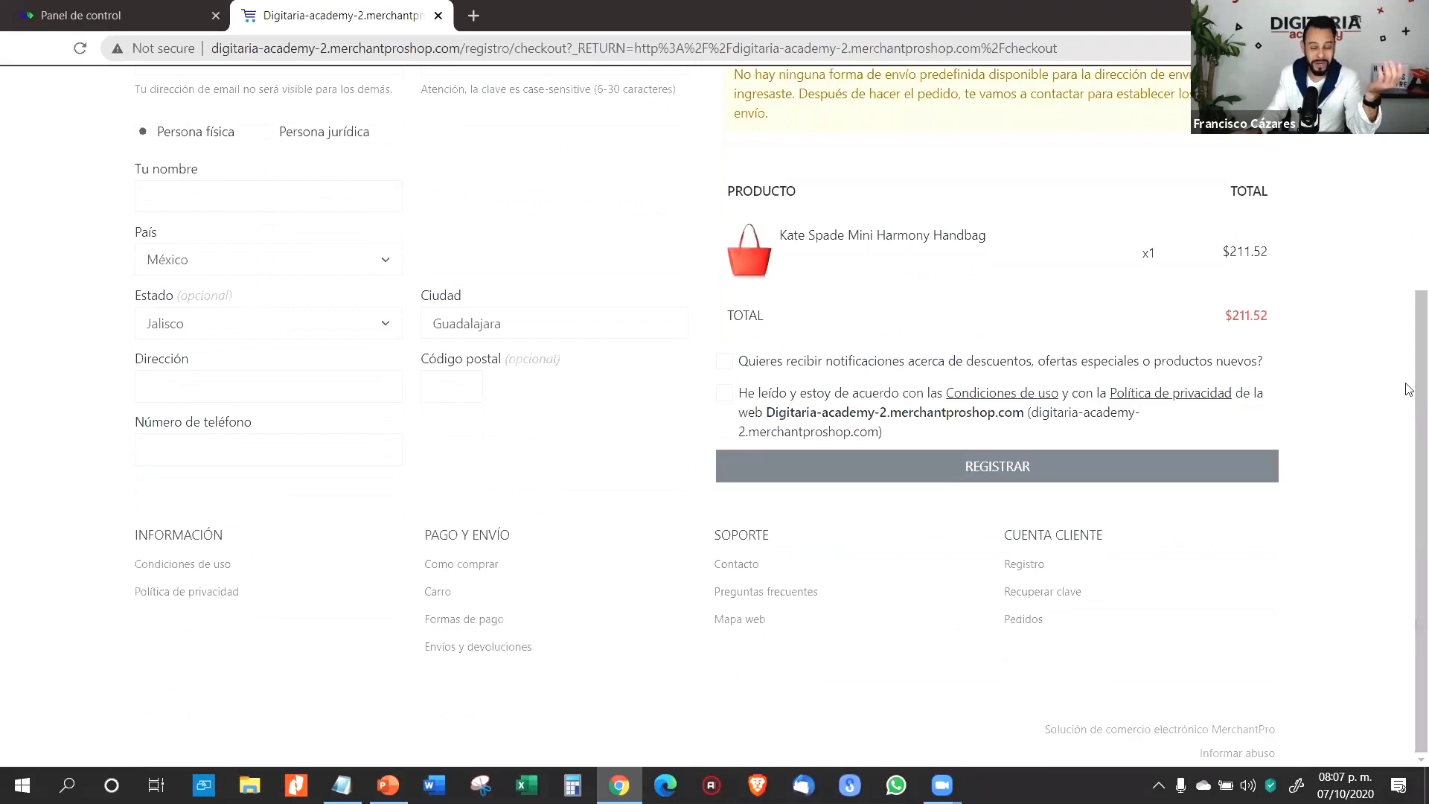
scroll(1409, 389, up, 3)
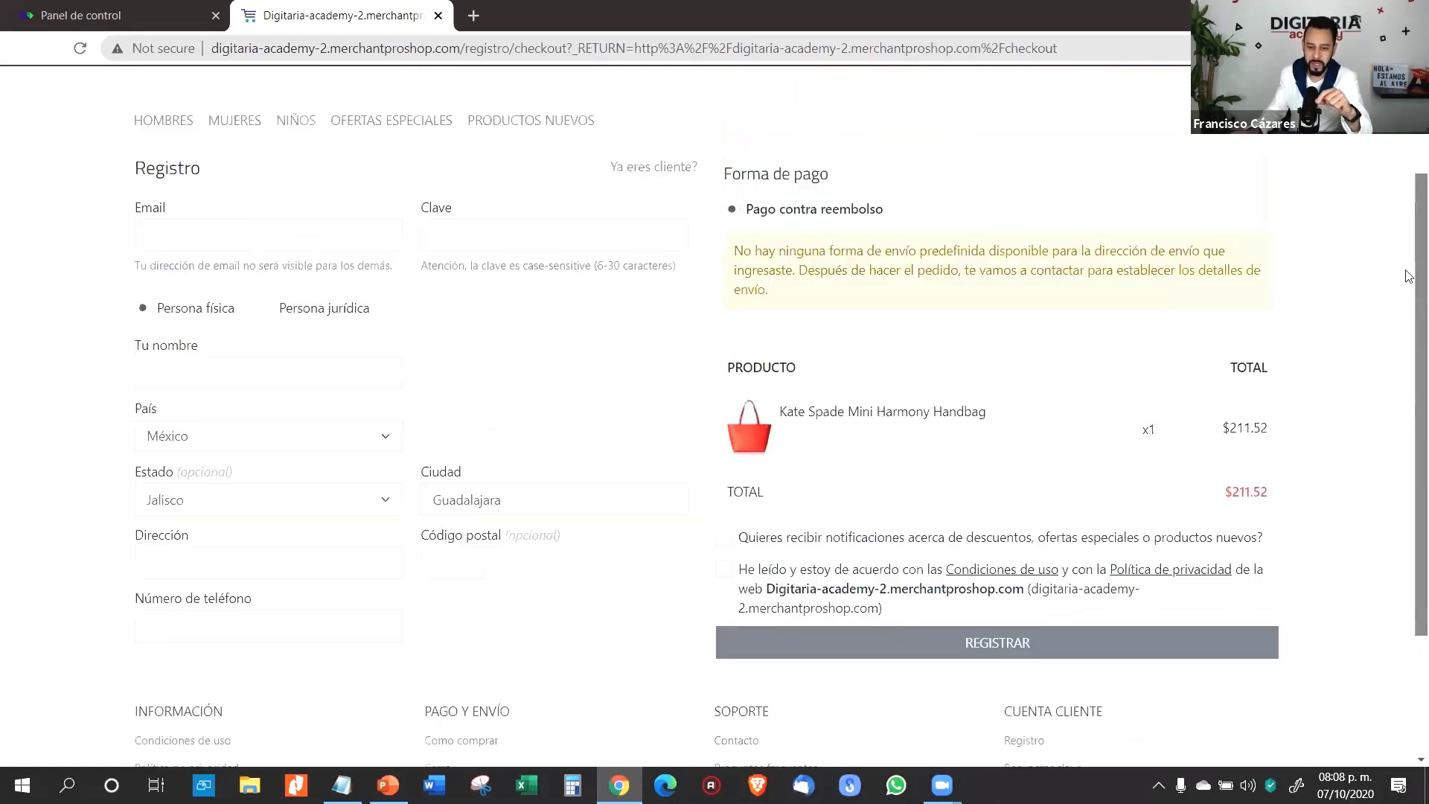
scroll(1409, 261, up, 1)
scroll(1409, 283, down, 2)
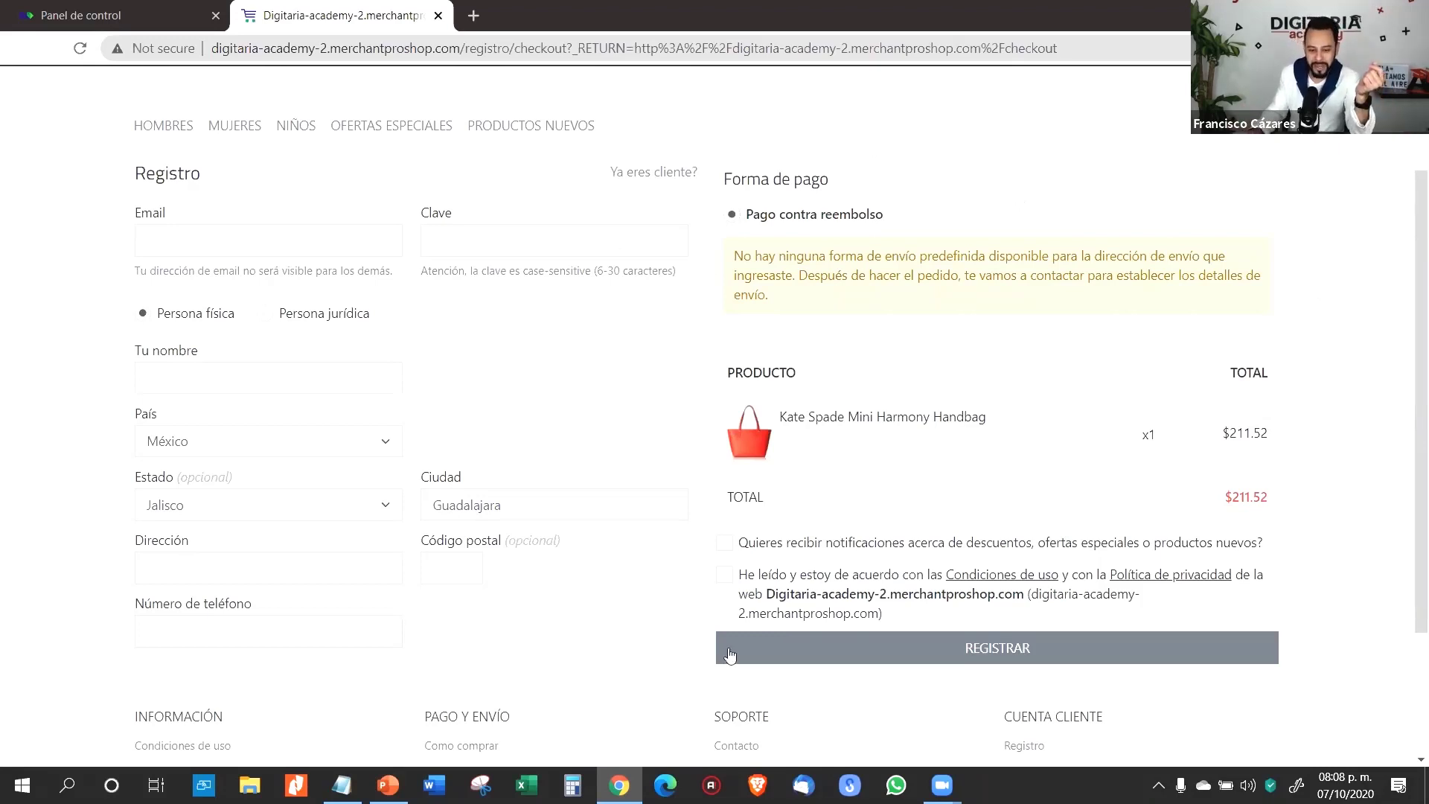
drag(892, 209, 940, 192)
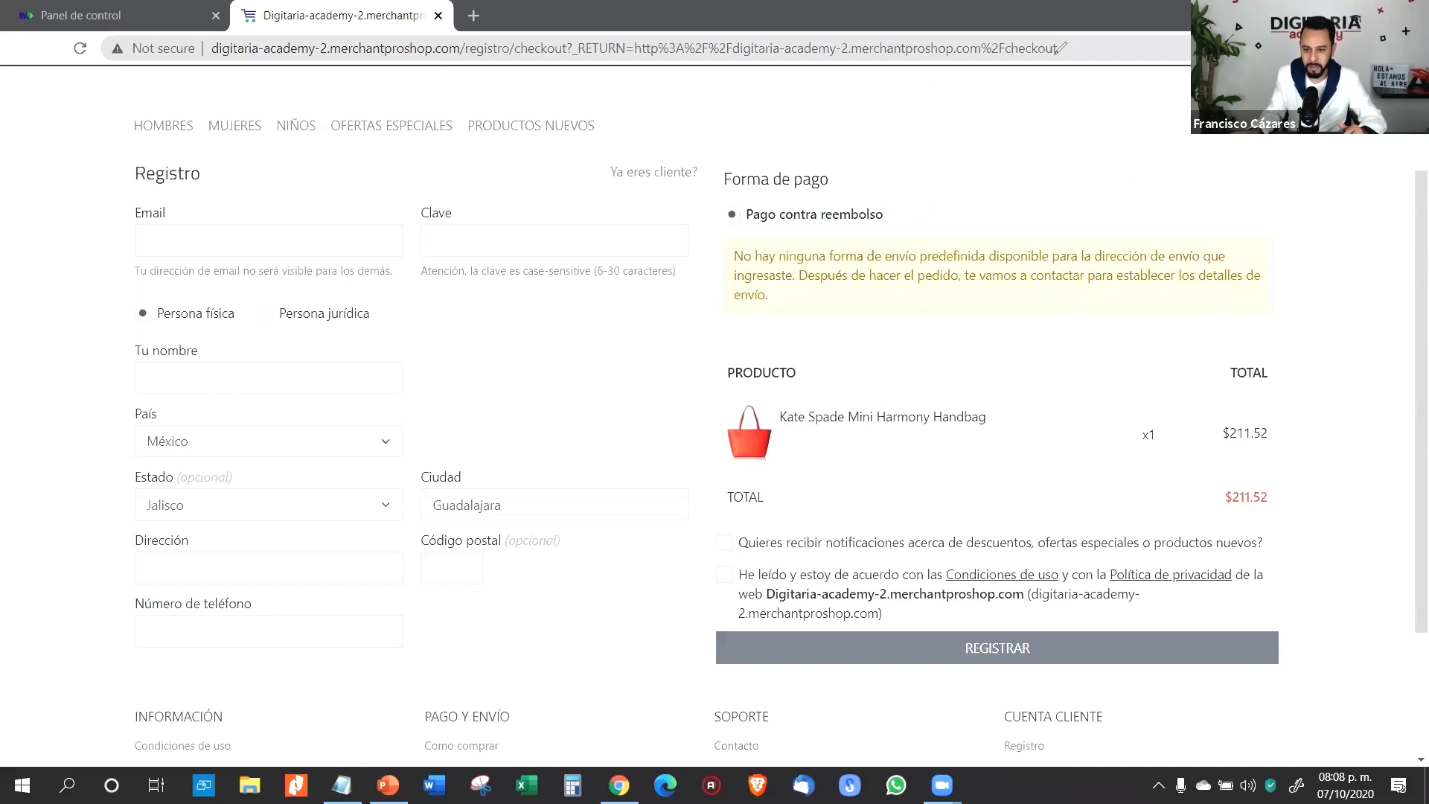
scroll(1407, 298, down, 4)
scroll(1406, 201, up, 5)
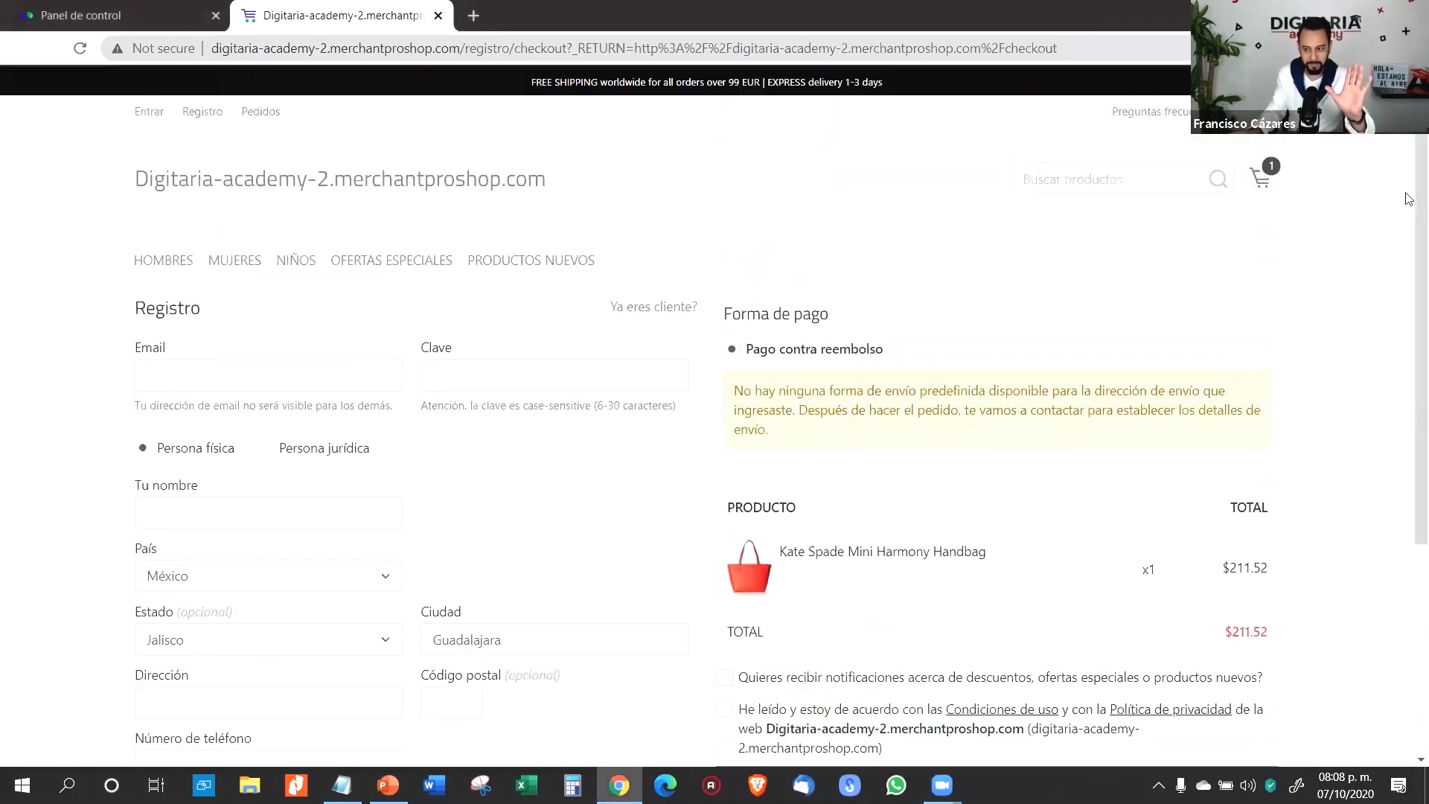
- Return to the store's control panel and mark its main navigation with a red line and arrow
click(181, 16)
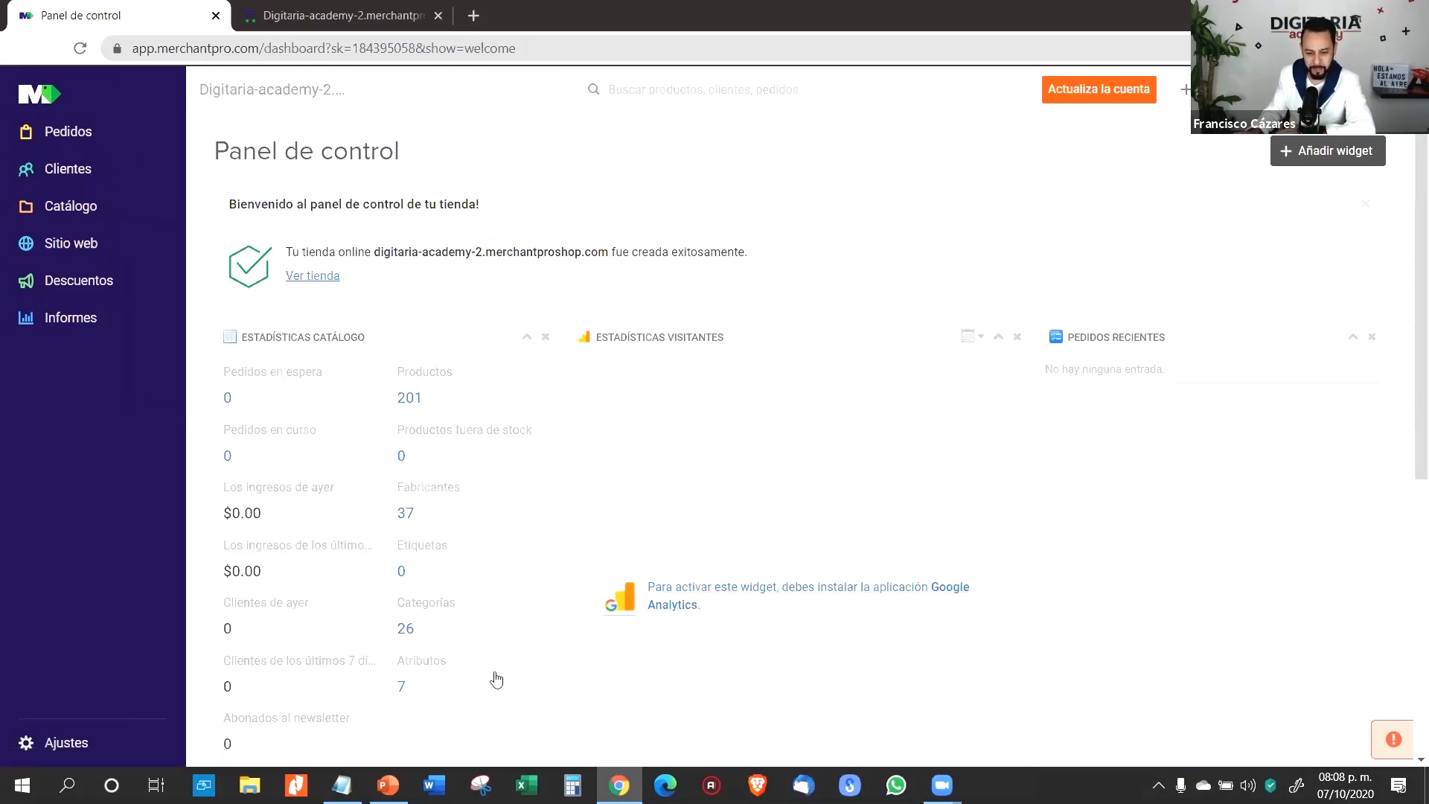
mouse_move(179, 67)
mouse_down()
mouse_move(200, 257)
mouse_move(198, 611)
mouse_move(183, 704)
mouse_up()
mouse_move(358, 232)
mouse_down()
mouse_move(339, 365)
mouse_move(889, 268)
mouse_up()
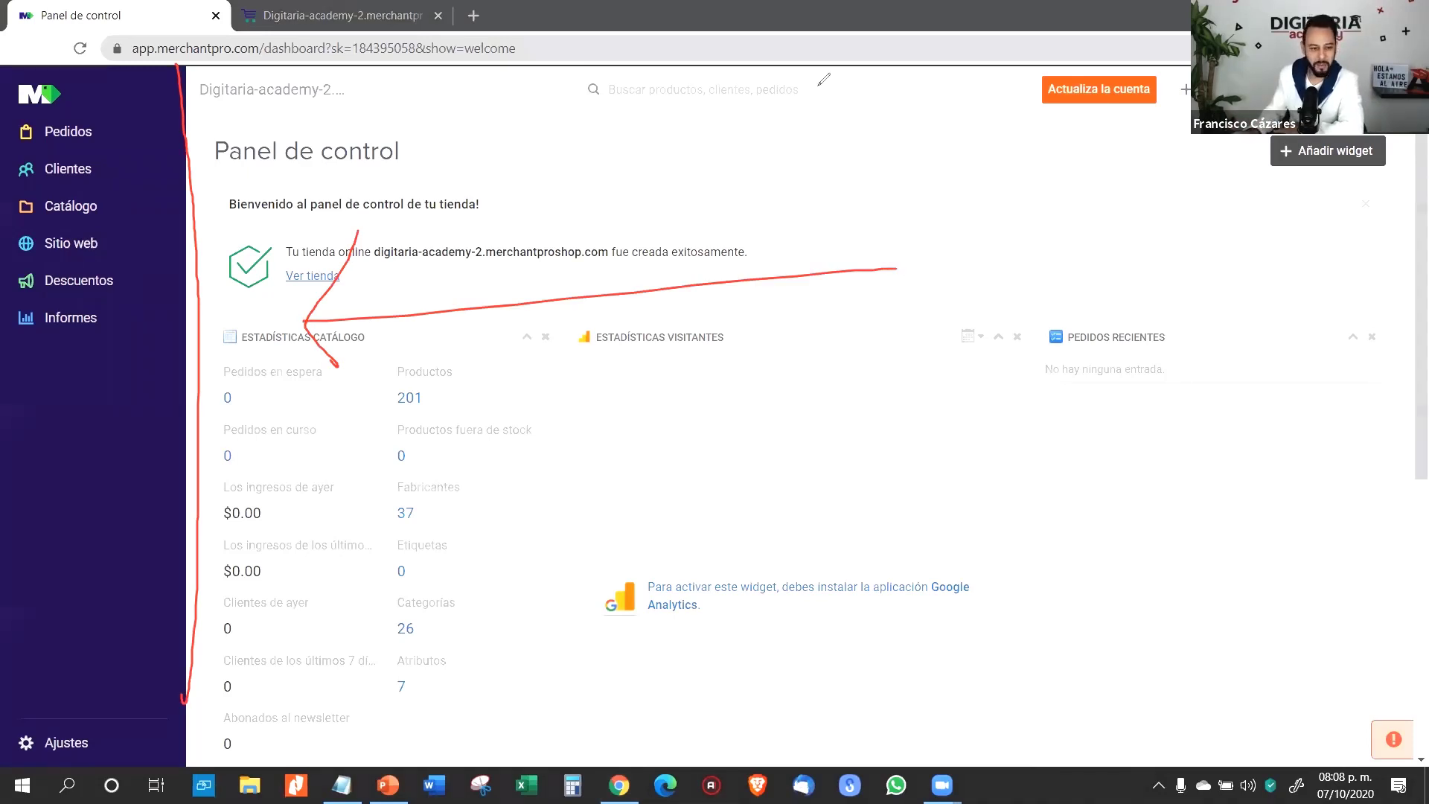
- Expand the Pedidos section, mark its waiting, in-progress, shipped and processed order options in red, and clear all annotations
click(83, 139)
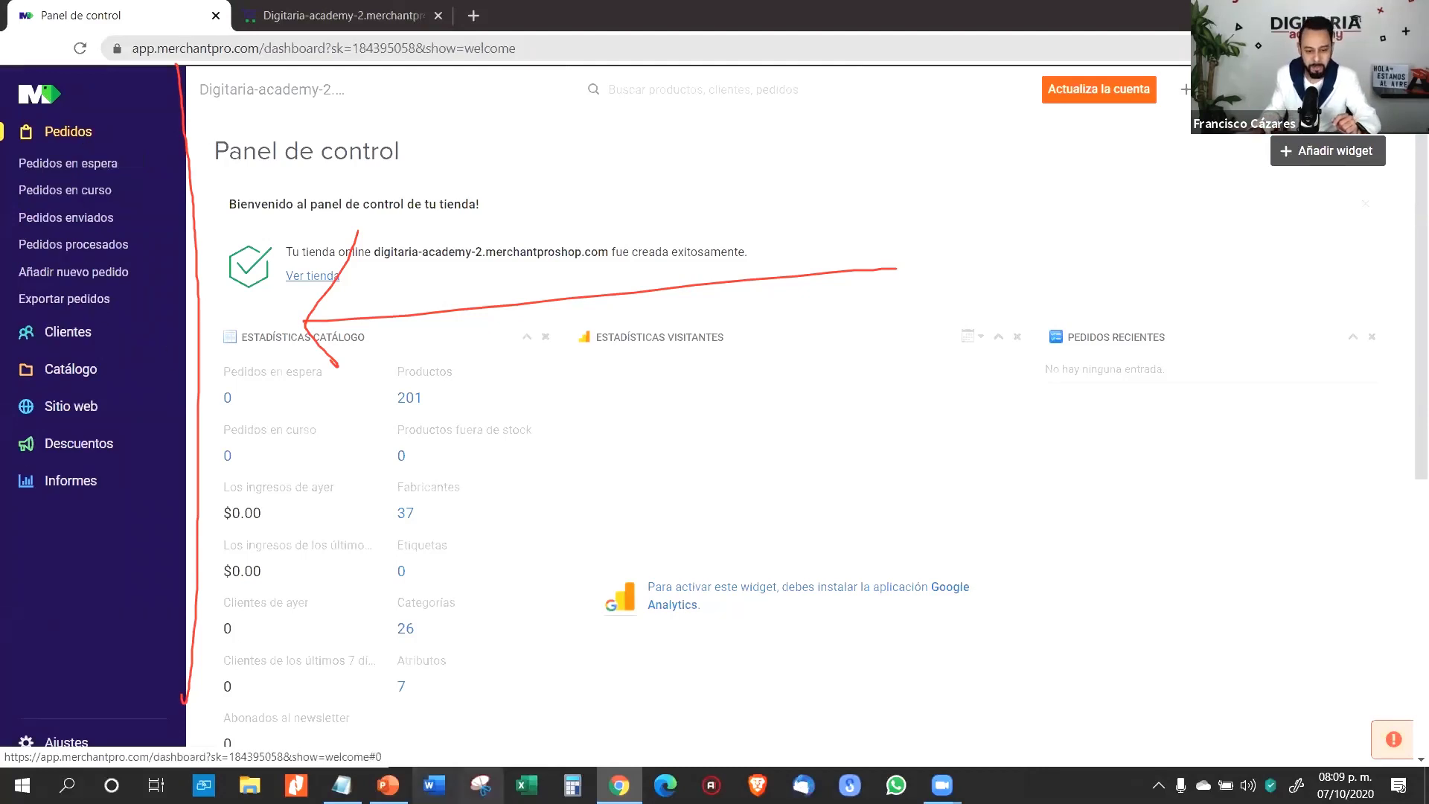
click(500, 768)
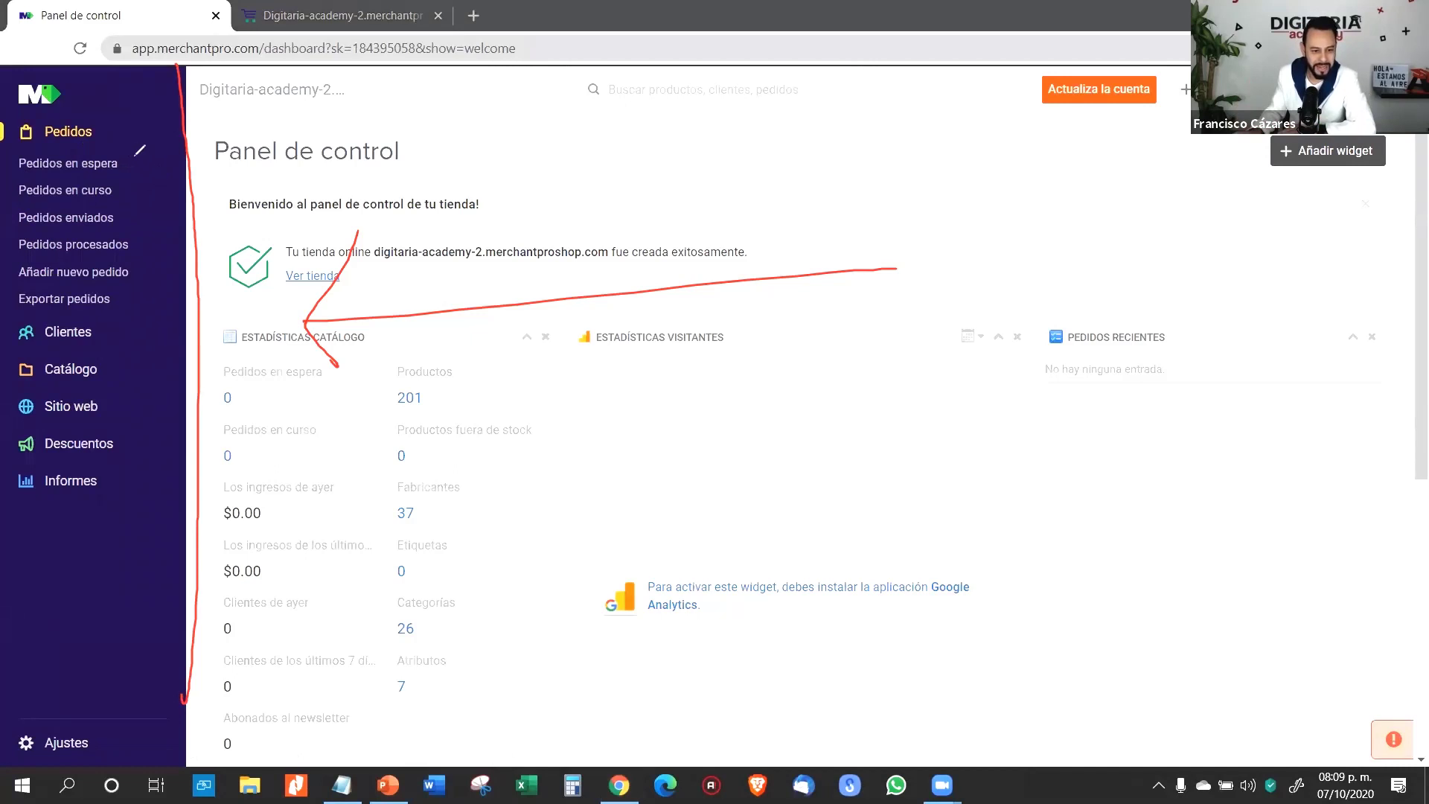
drag(139, 155, 149, 168)
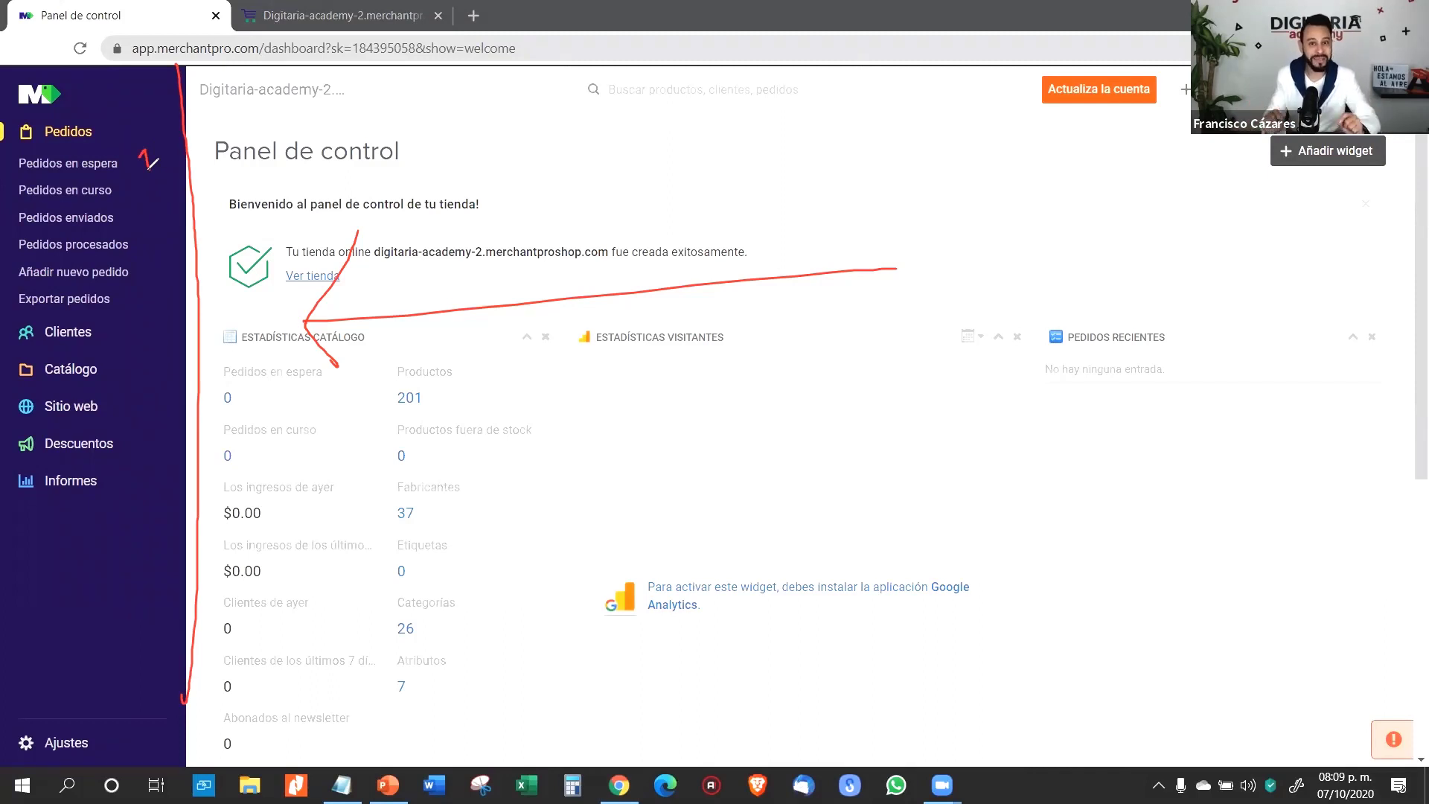
drag(149, 169, 150, 171)
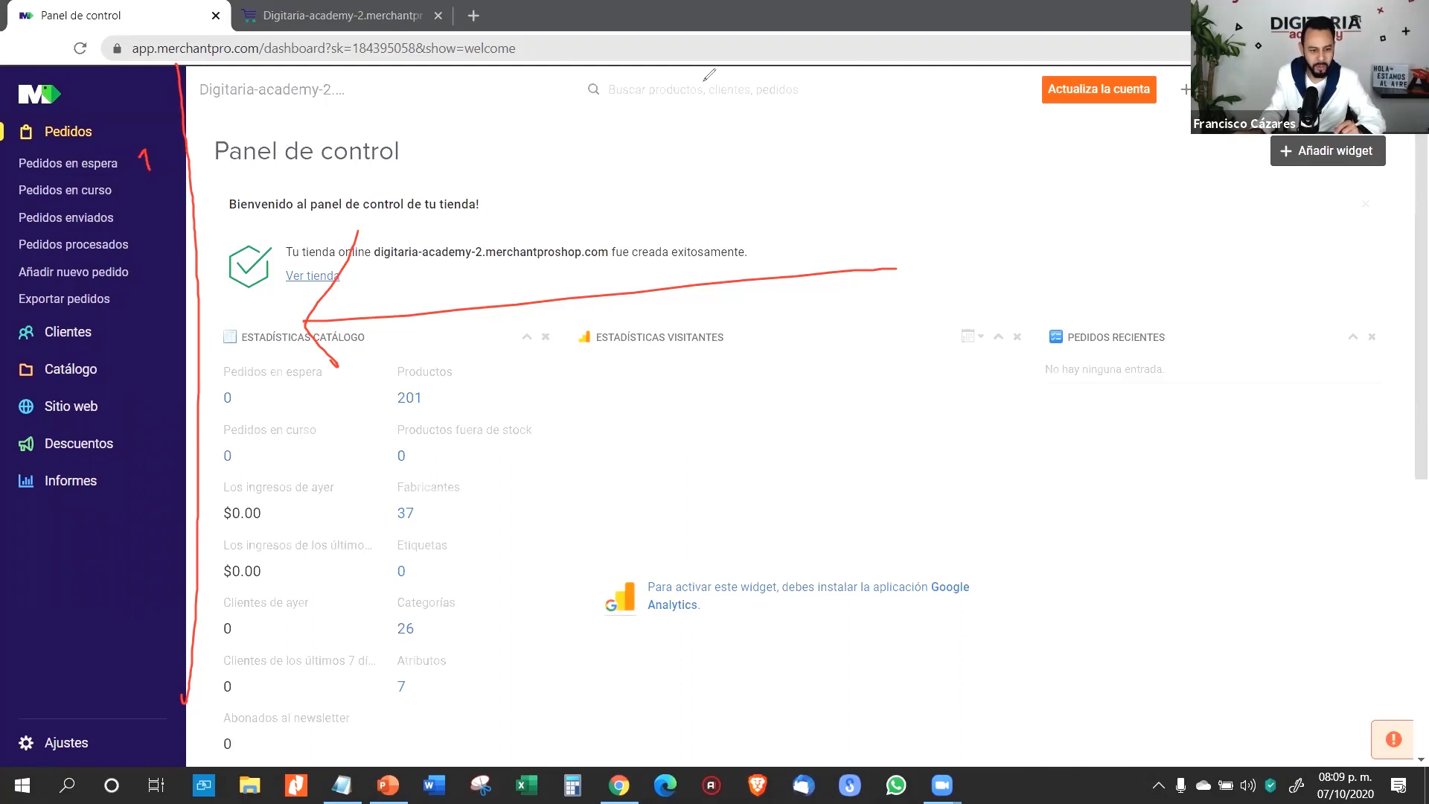
mouse_move(145, 177)
mouse_down()
mouse_move(142, 198)
mouse_move(159, 192)
mouse_up()
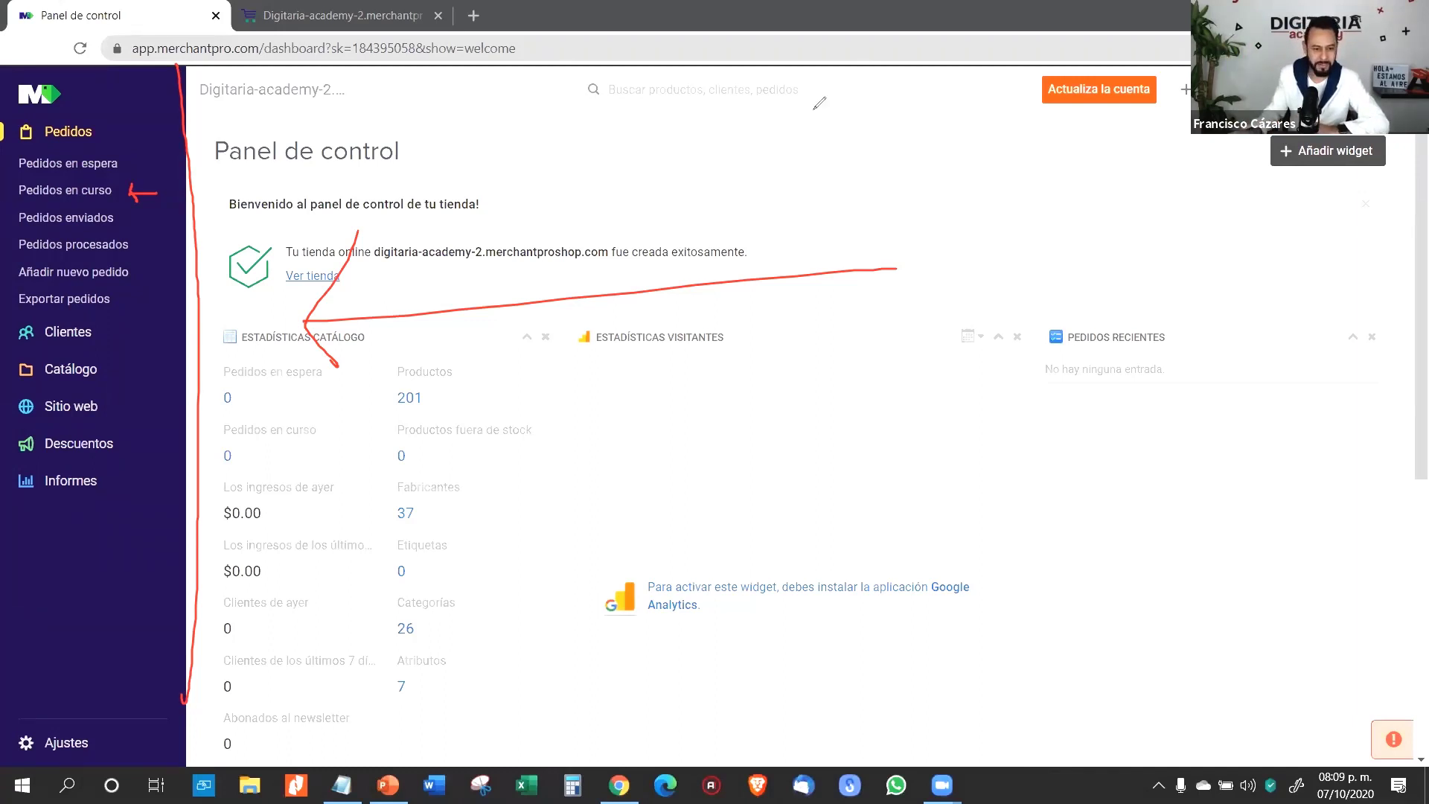
drag(134, 219, 182, 218)
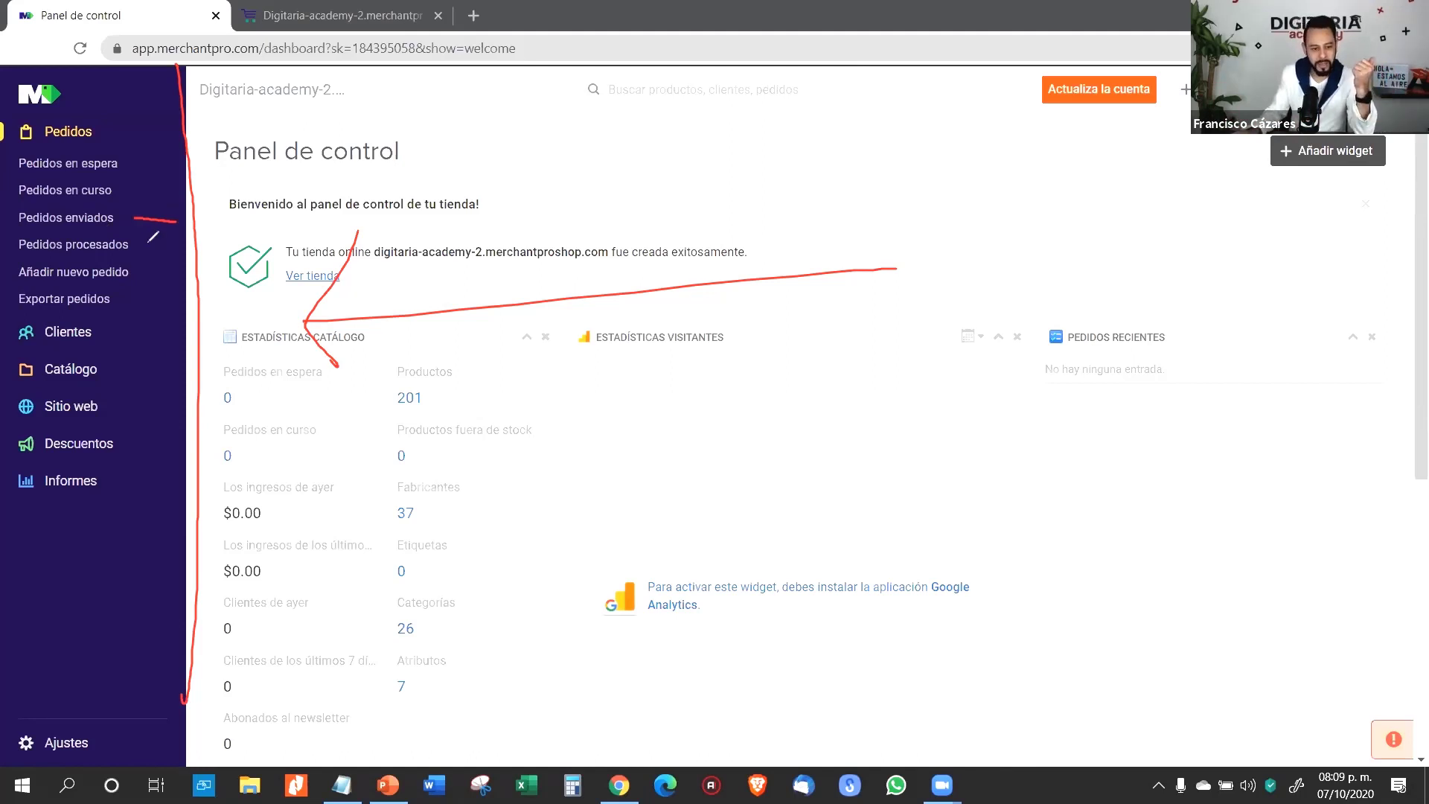
drag(137, 249, 196, 249)
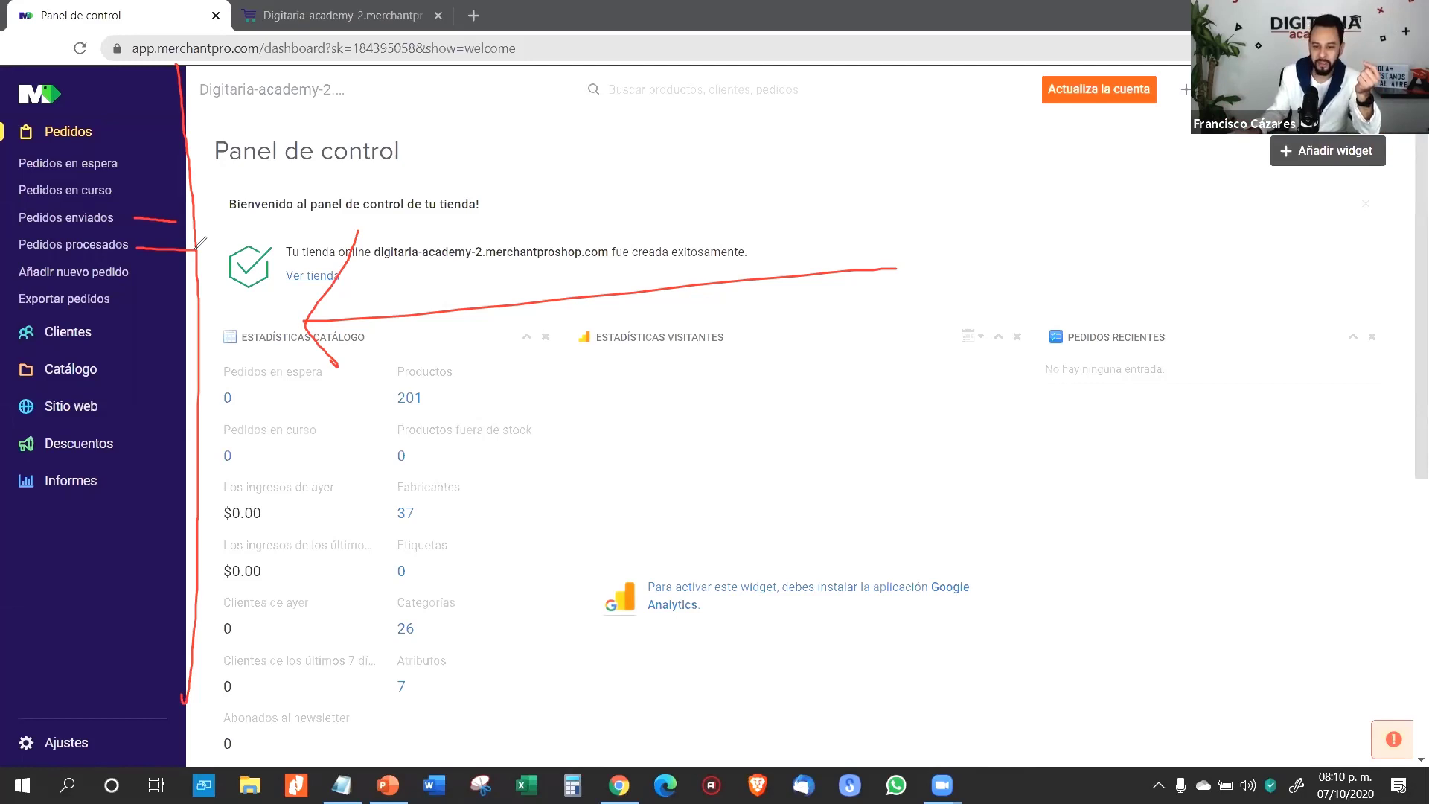
key(e)
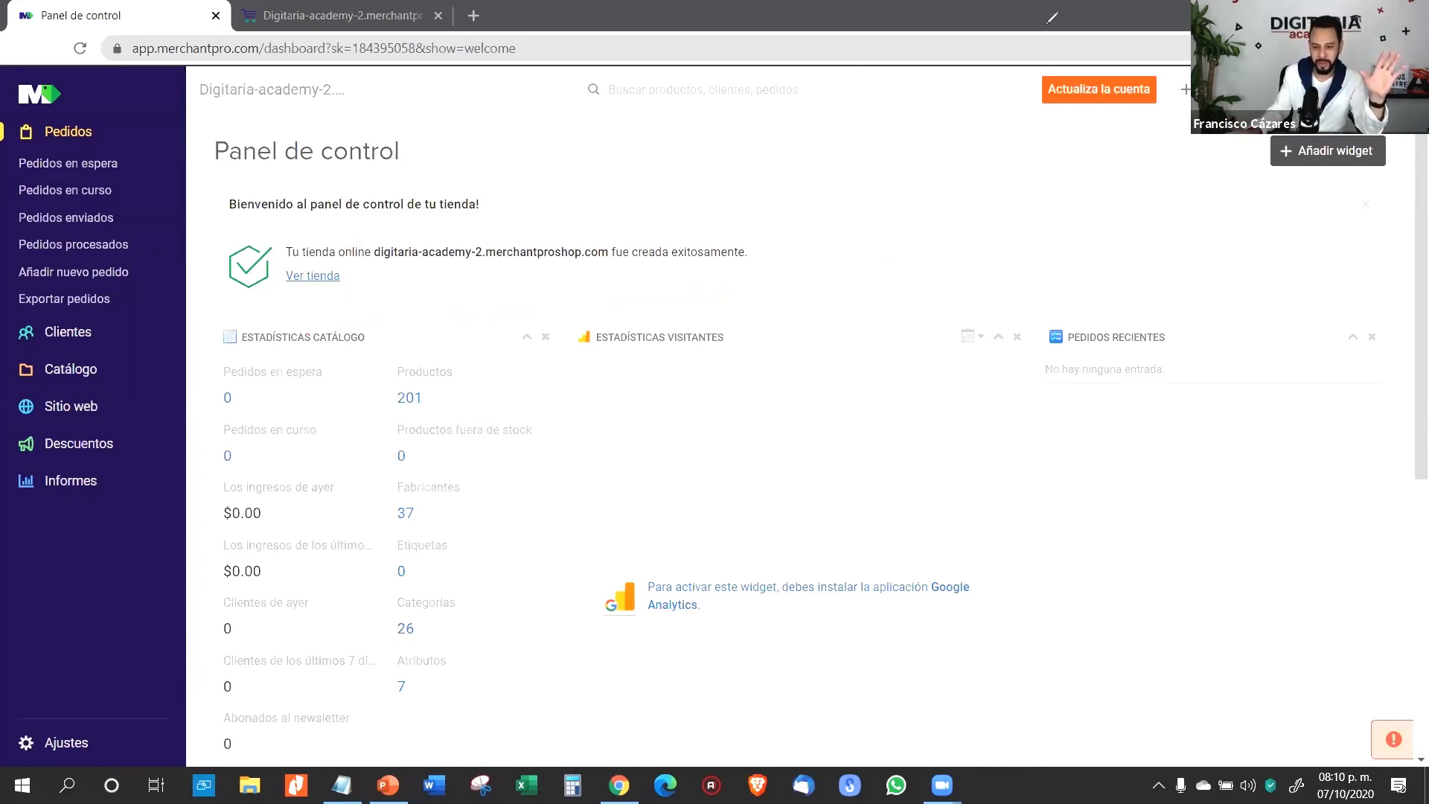
- Expand the Clientes section and review the customer data fields on the store's checkout page
click(66, 333)
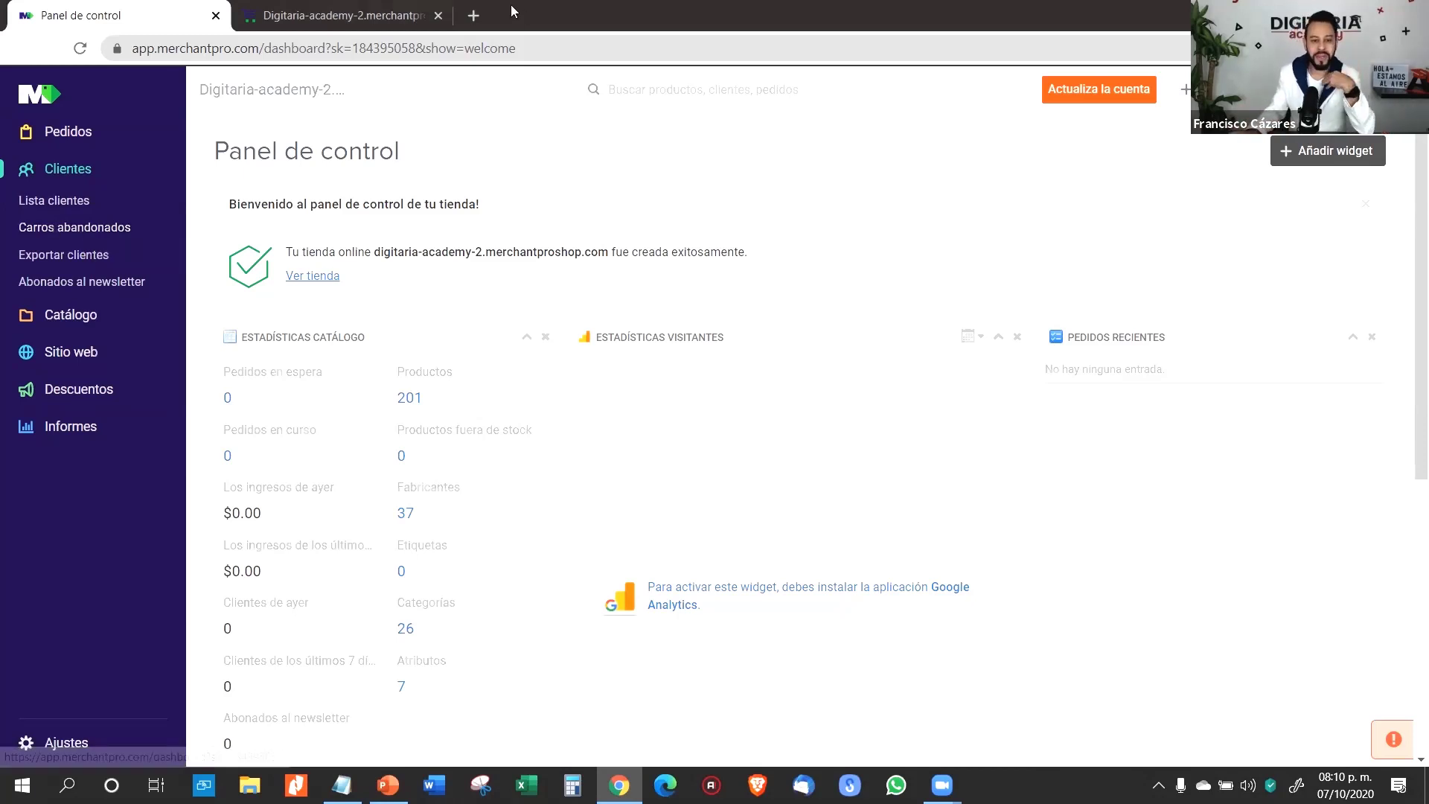
click(363, 11)
scroll(441, 396, down, 5)
scroll(409, 479, up, 5)
scroll(407, 489, down, 4)
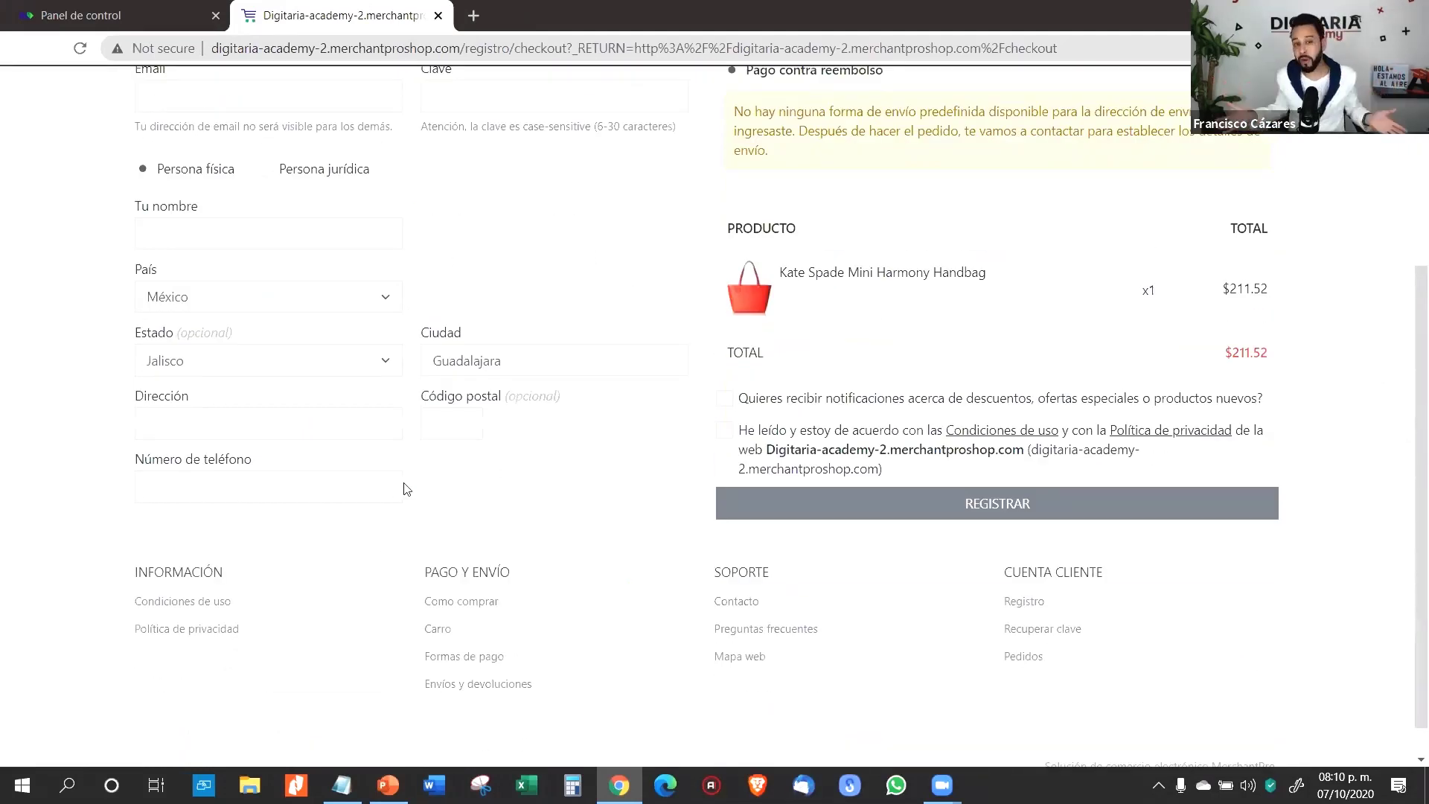
- Return to the control panel and expand the Catálogo section to show its product management options
click(124, 14)
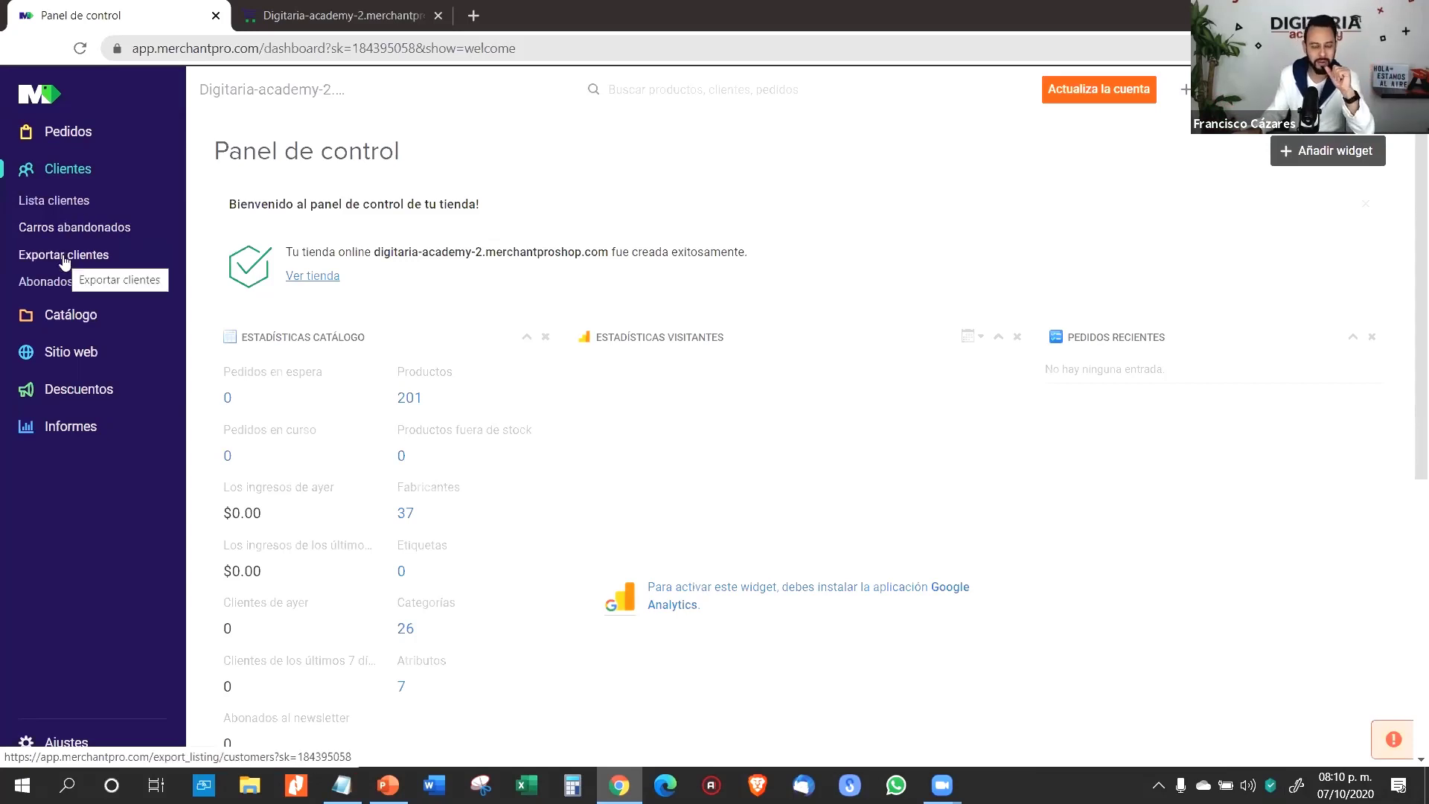
click(73, 314)
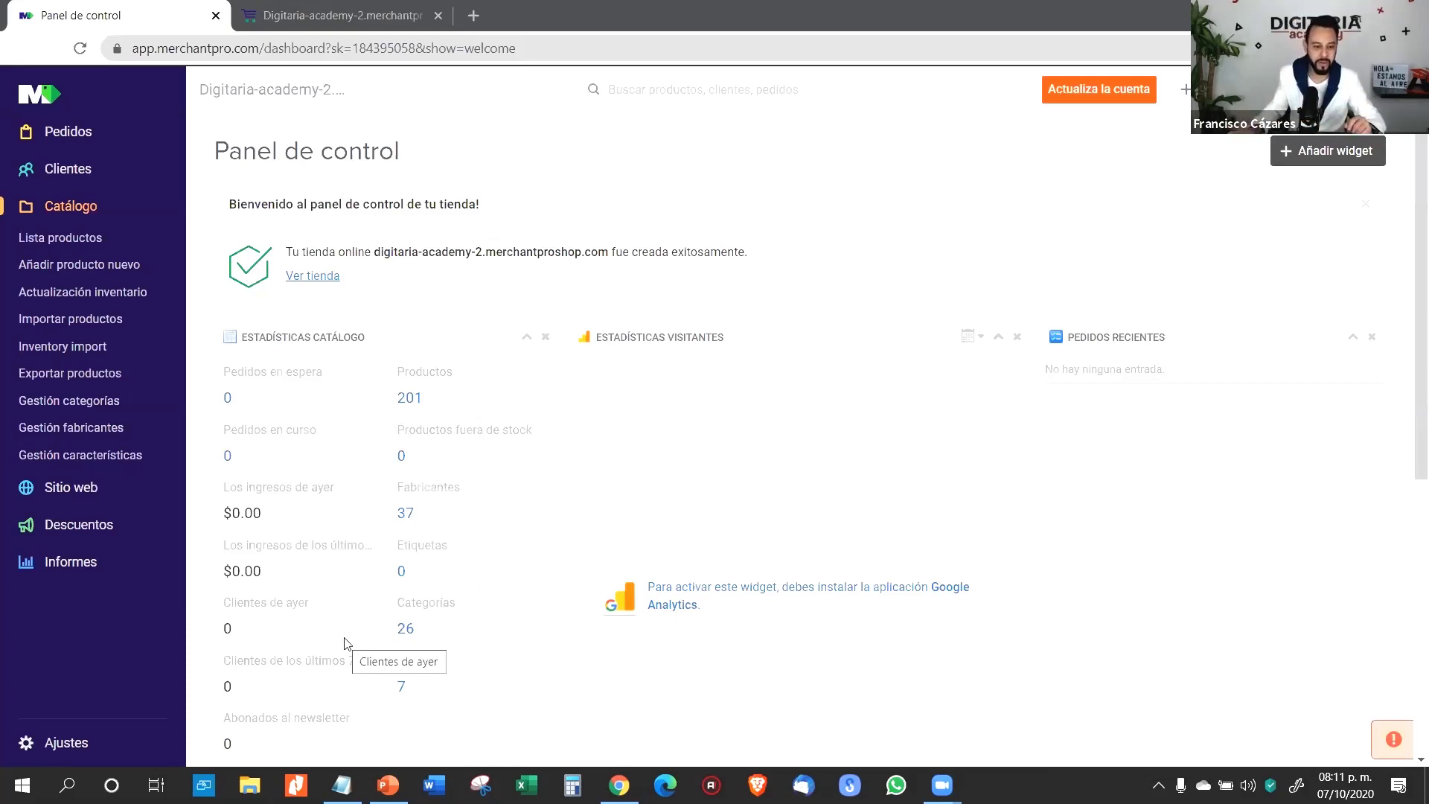
- Expand the Sitio web section and the Descuentos section to show their management options
scroll(44, 522, down, 1)
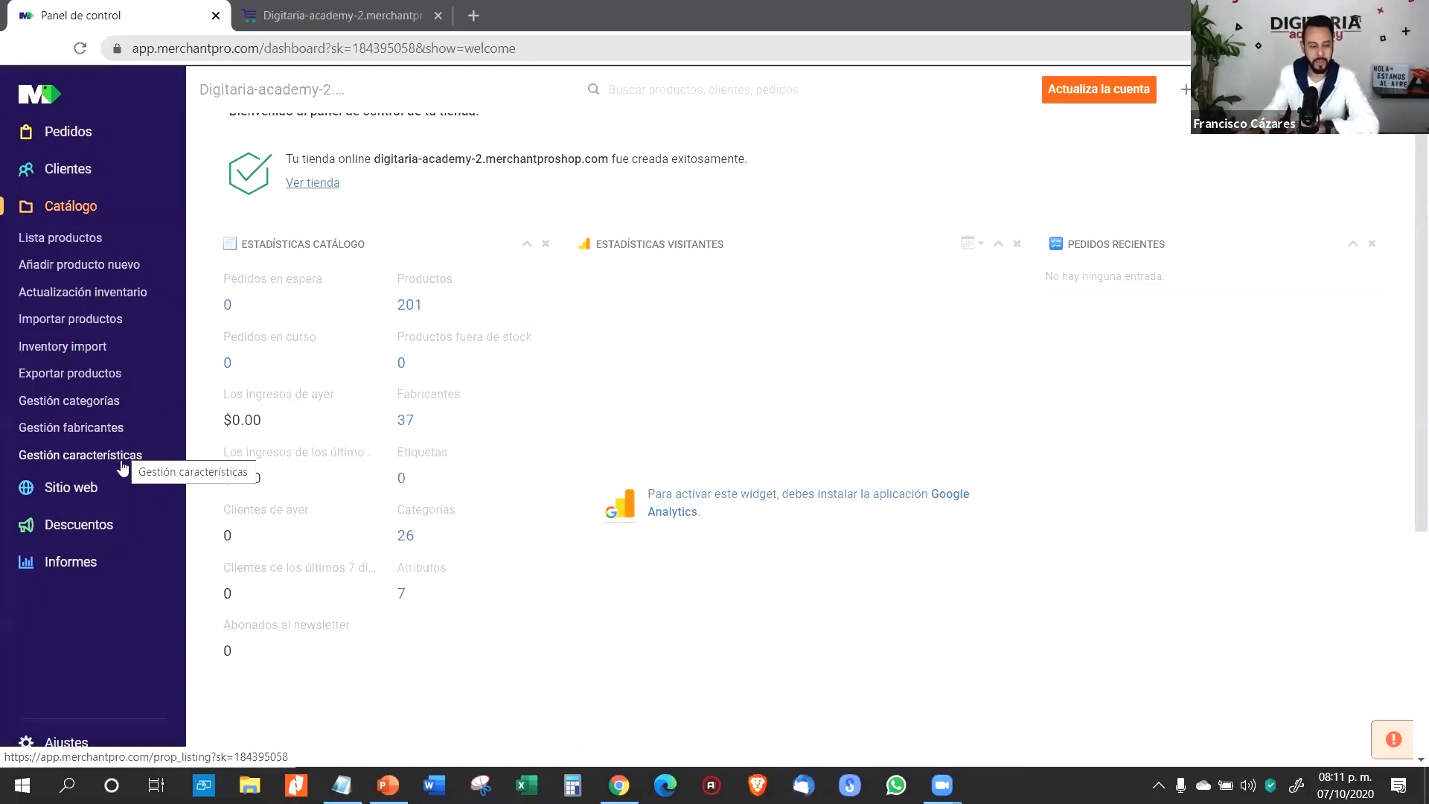
click(62, 495)
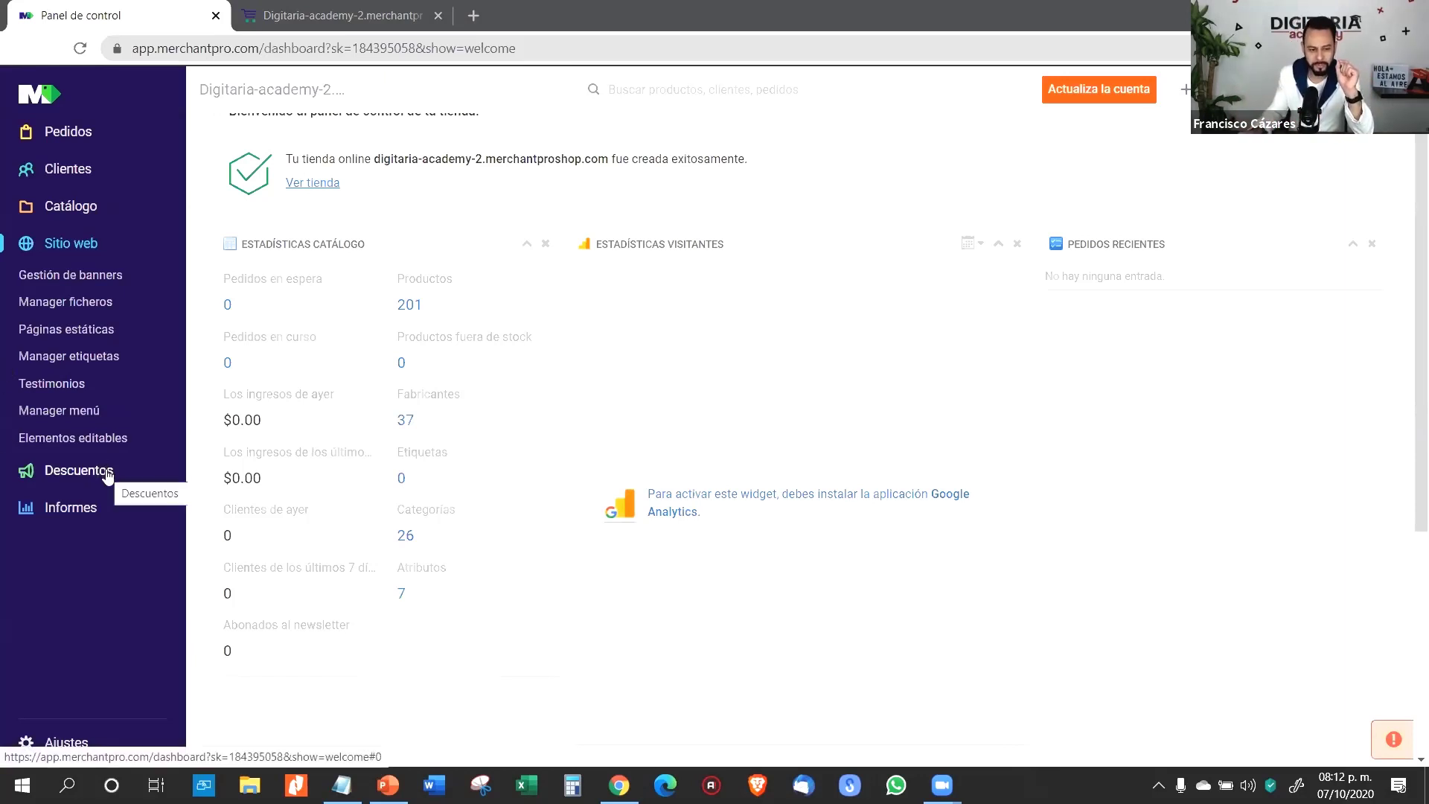
click(80, 470)
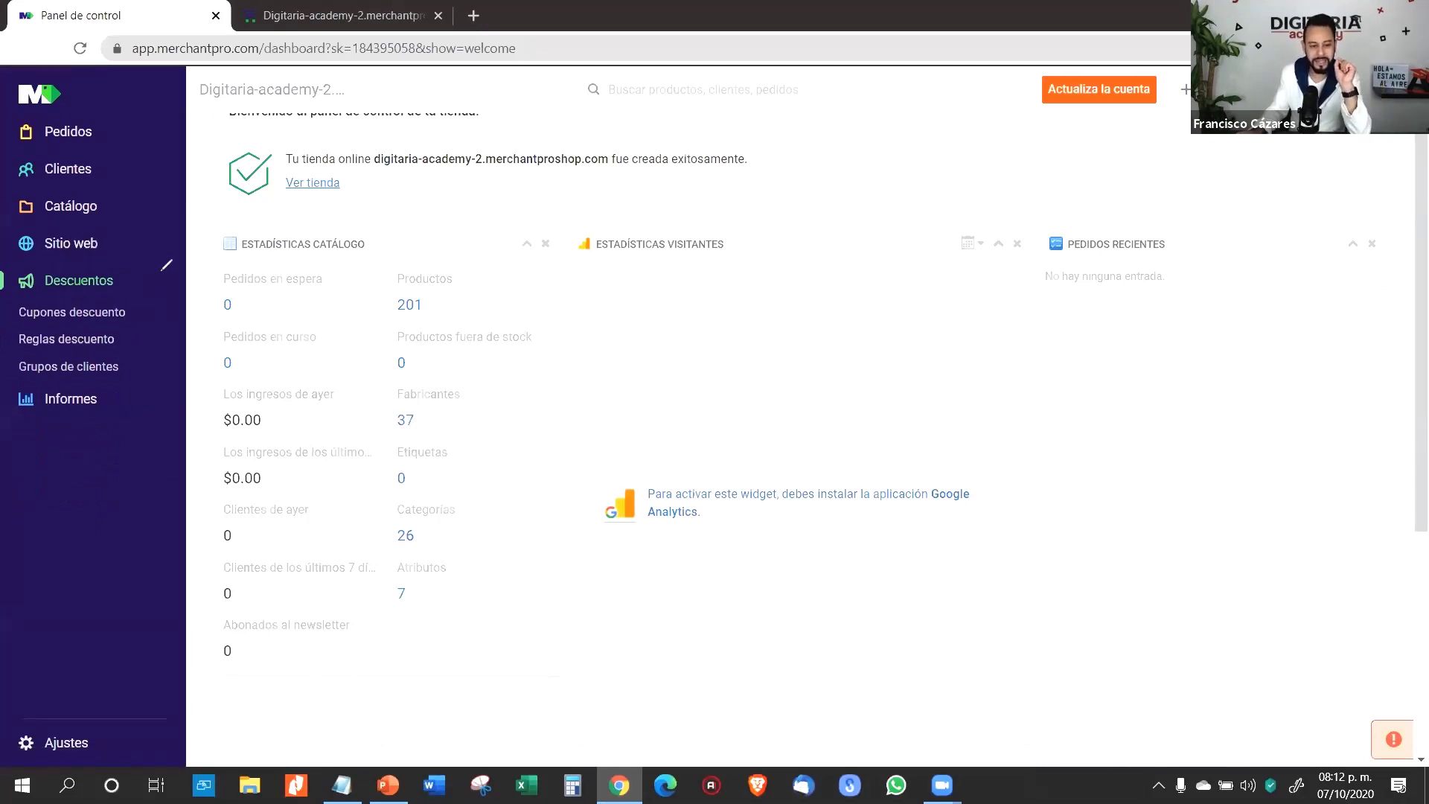
- Mark Descuentos, Reglas descuento and Grupos de clientes with red arrows, and clear the annotations
key(ctrl+2)
mouse_move(178, 267)
mouse_down()
mouse_move(176, 292)
mouse_move(621, 287)
mouse_up()
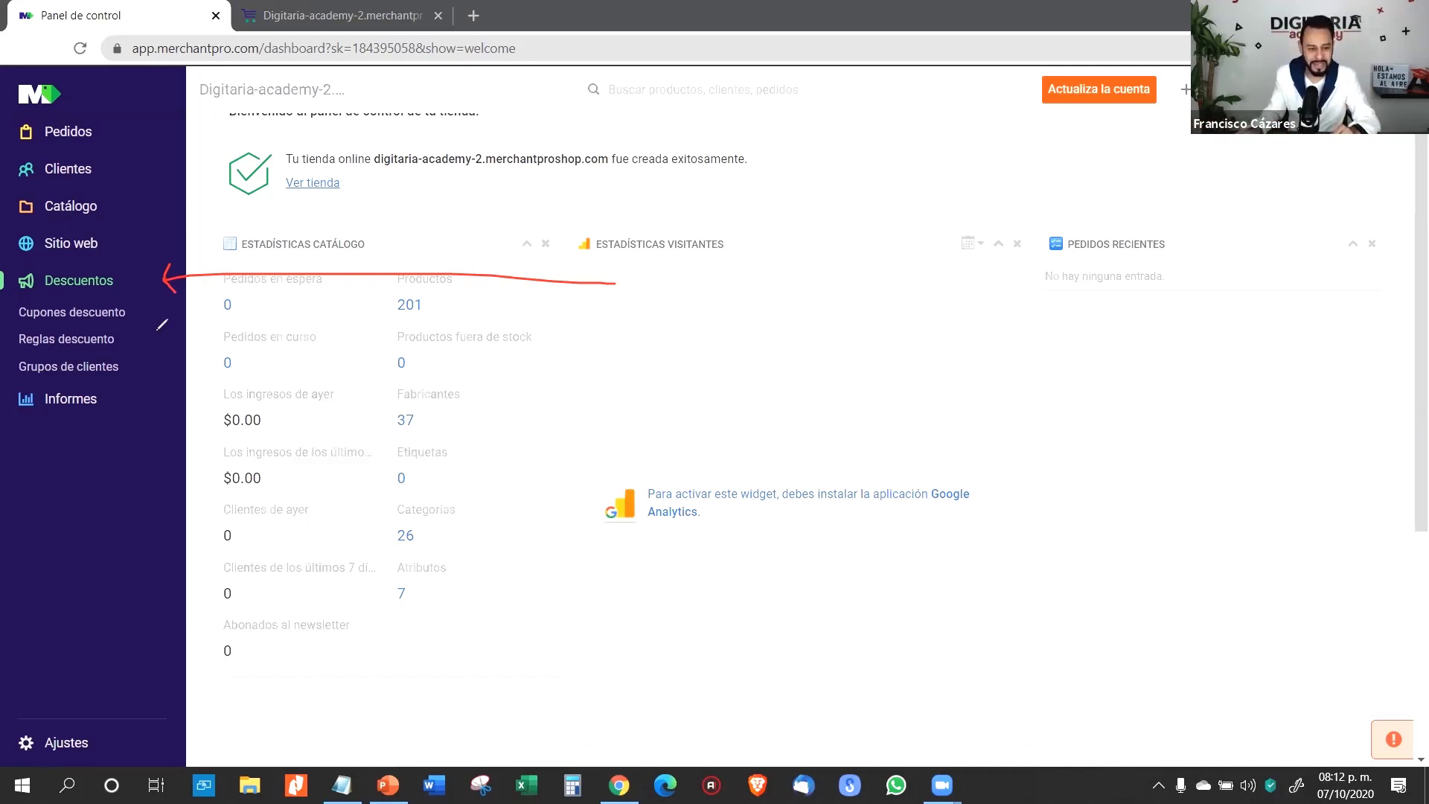
drag(156, 339, 319, 331)
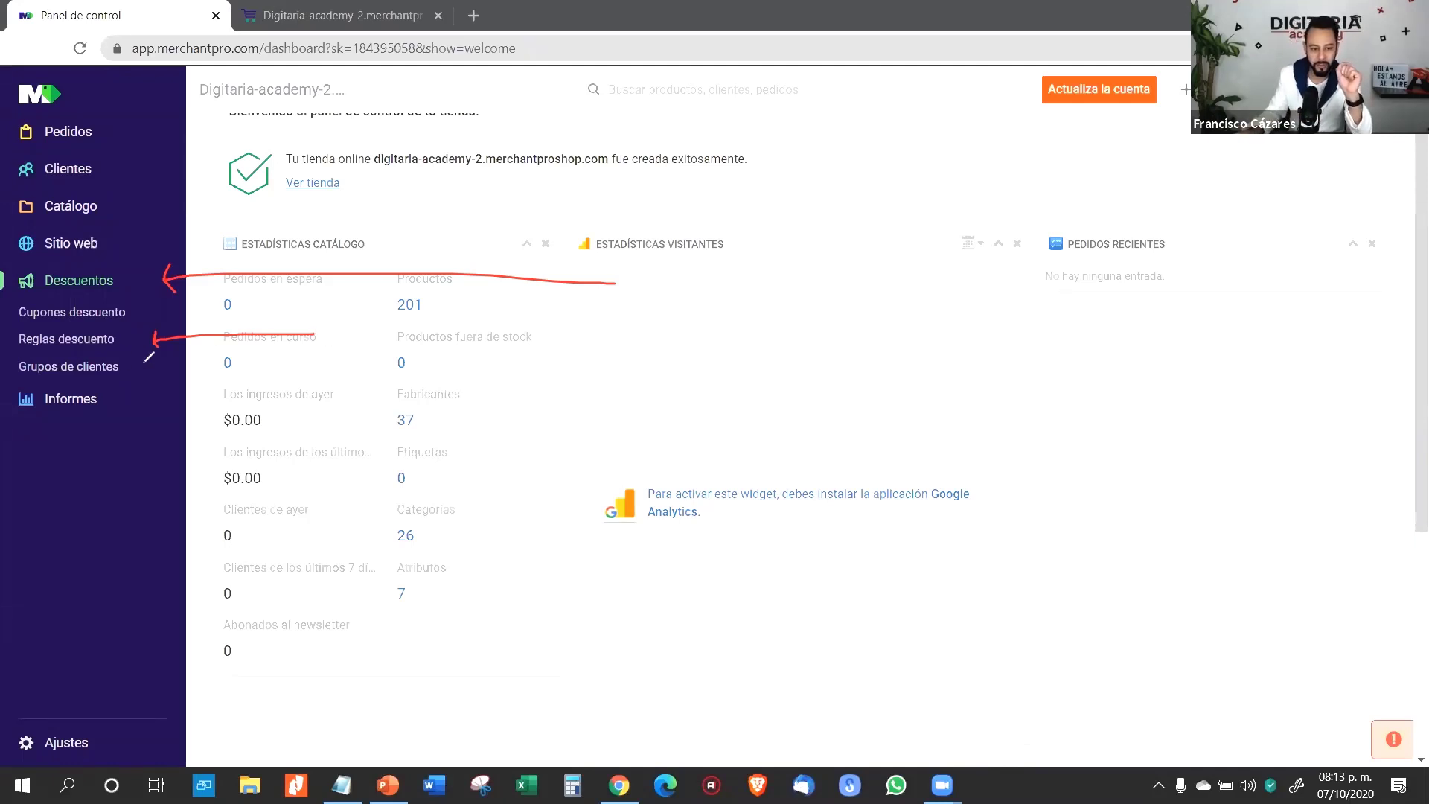
drag(146, 364, 154, 378)
drag(290, 372, 152, 377)
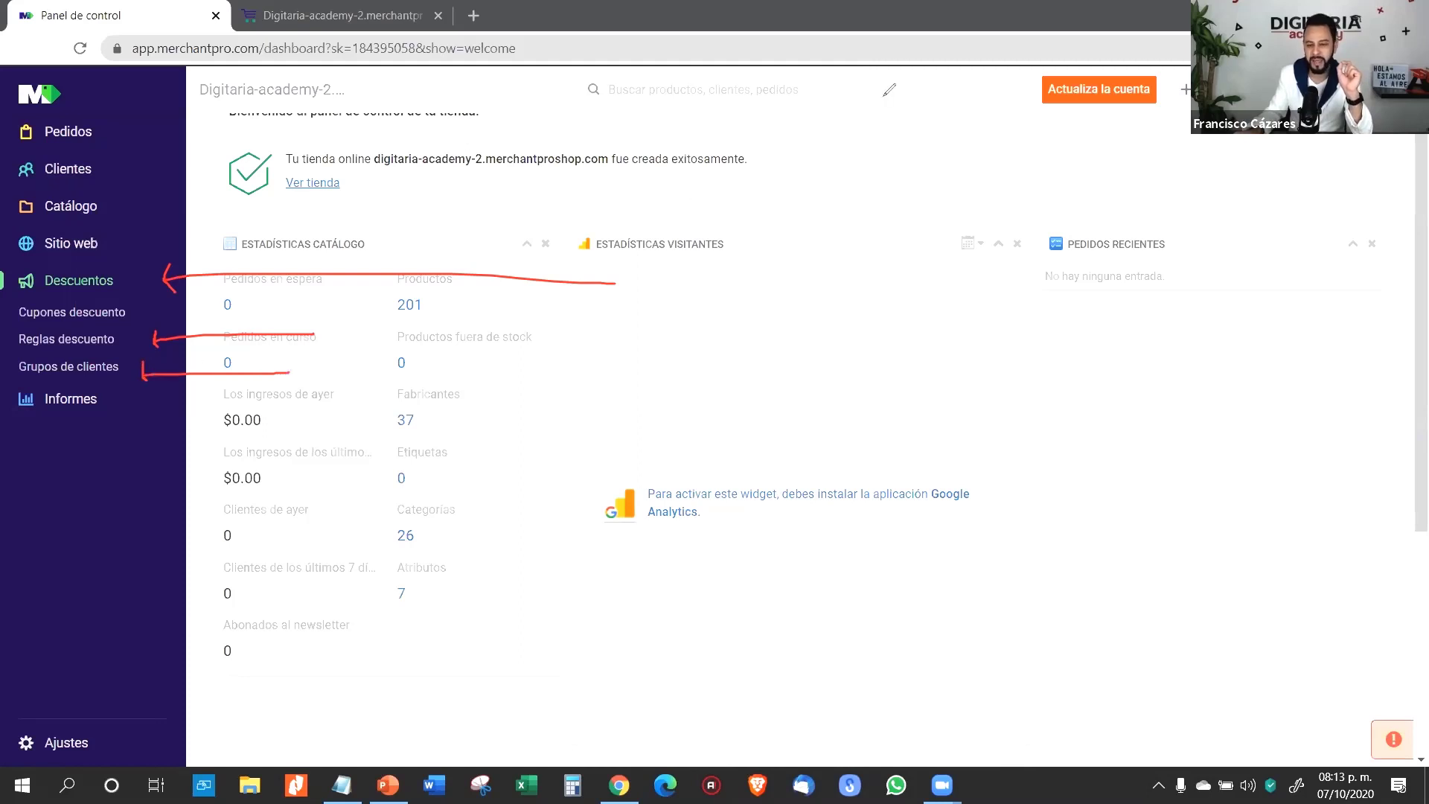
key(Escape)
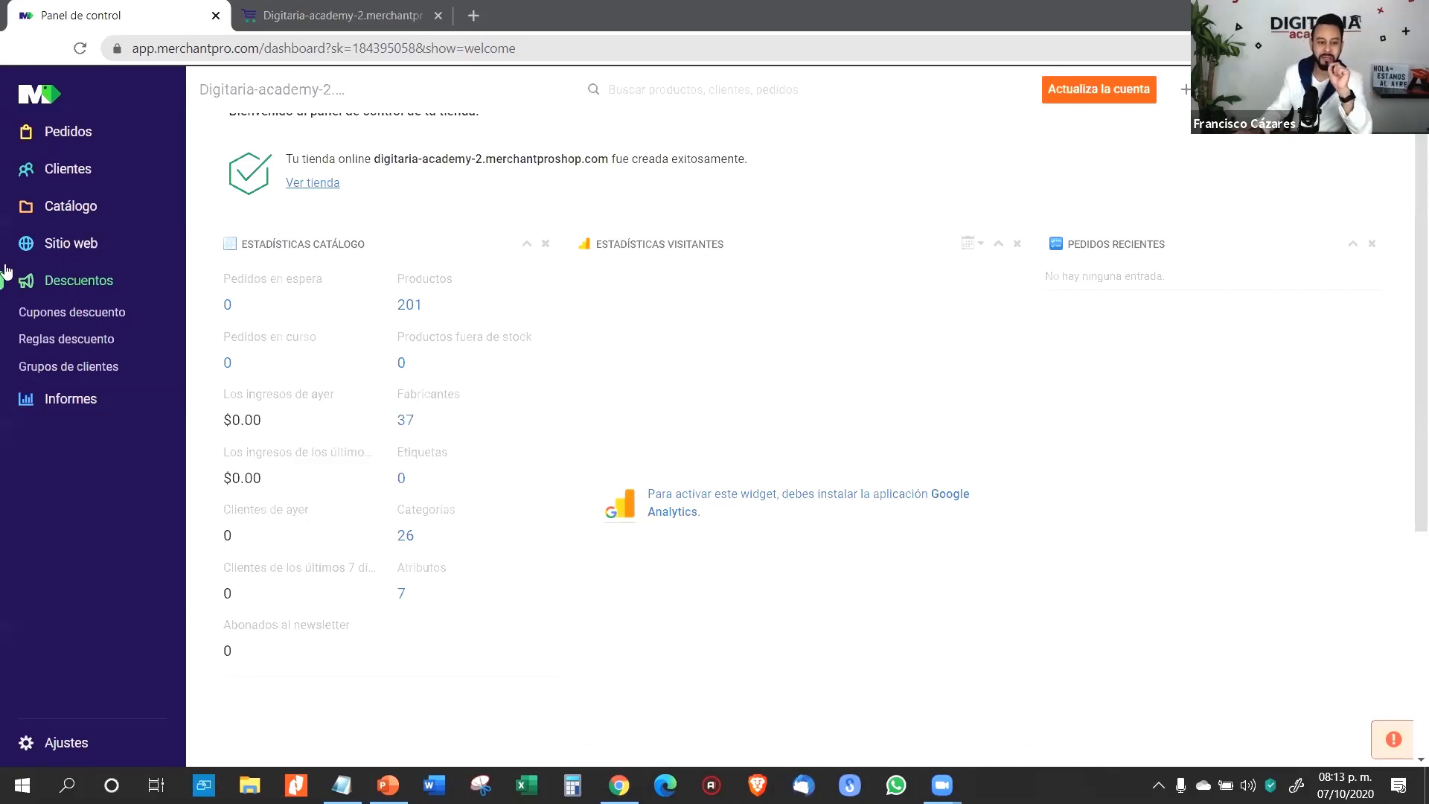
- Expand the Informes section, mark its five statistics and activity options with red arrows, and clear the annotations
click(60, 402)
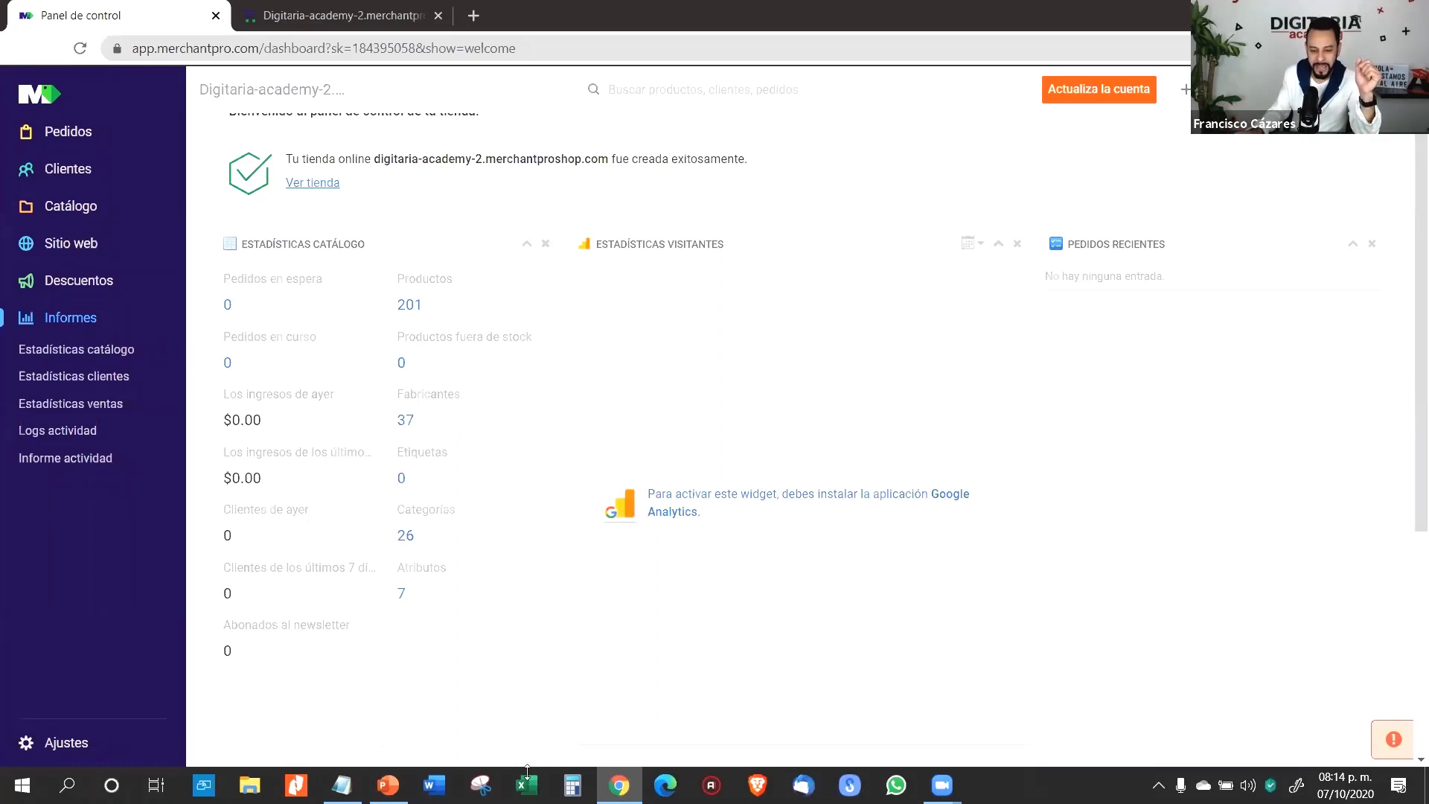
mouse_move(155, 339)
mouse_down()
mouse_move(164, 354)
mouse_move(296, 319)
mouse_up()
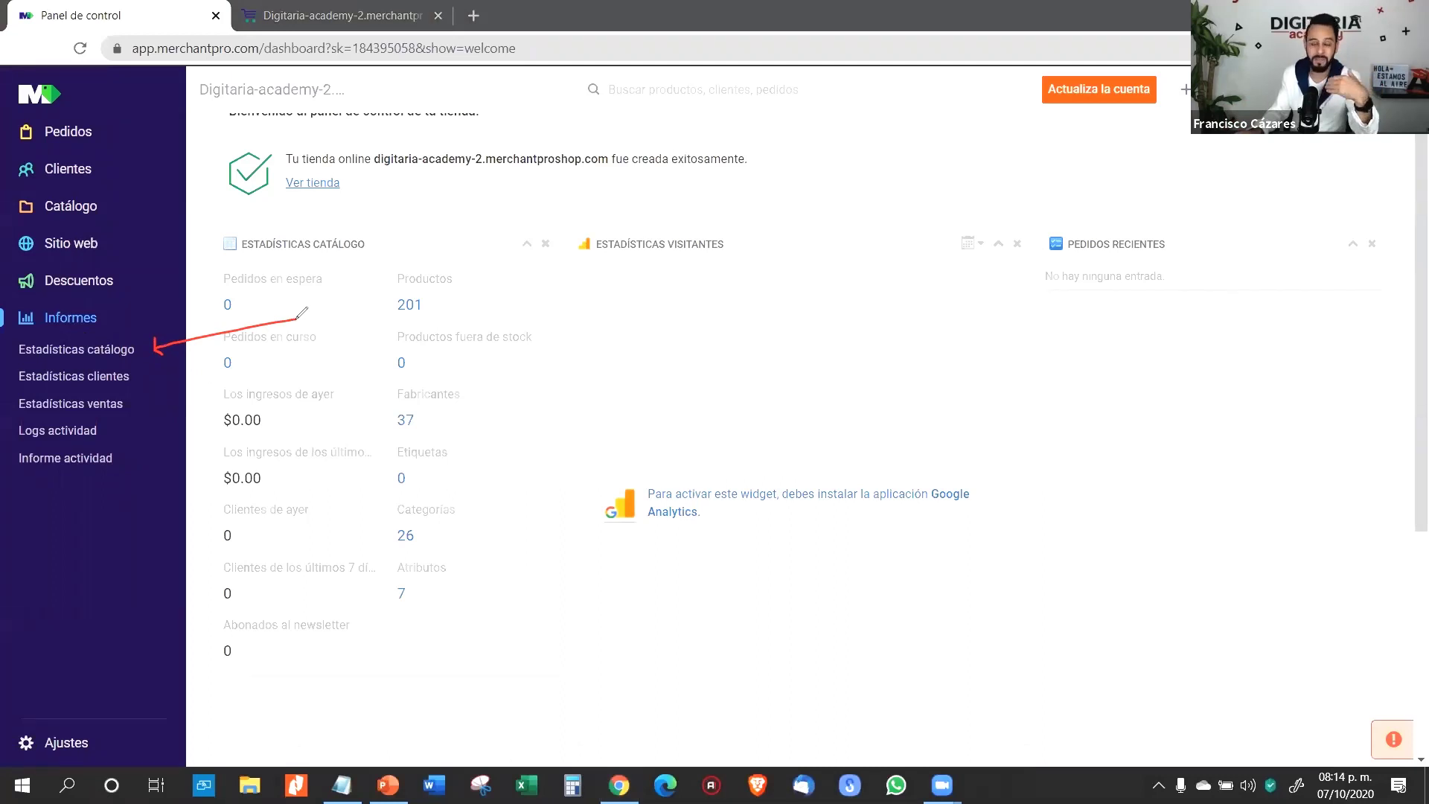
mouse_move(143, 372)
mouse_down()
mouse_move(143, 407)
mouse_move(297, 379)
mouse_up()
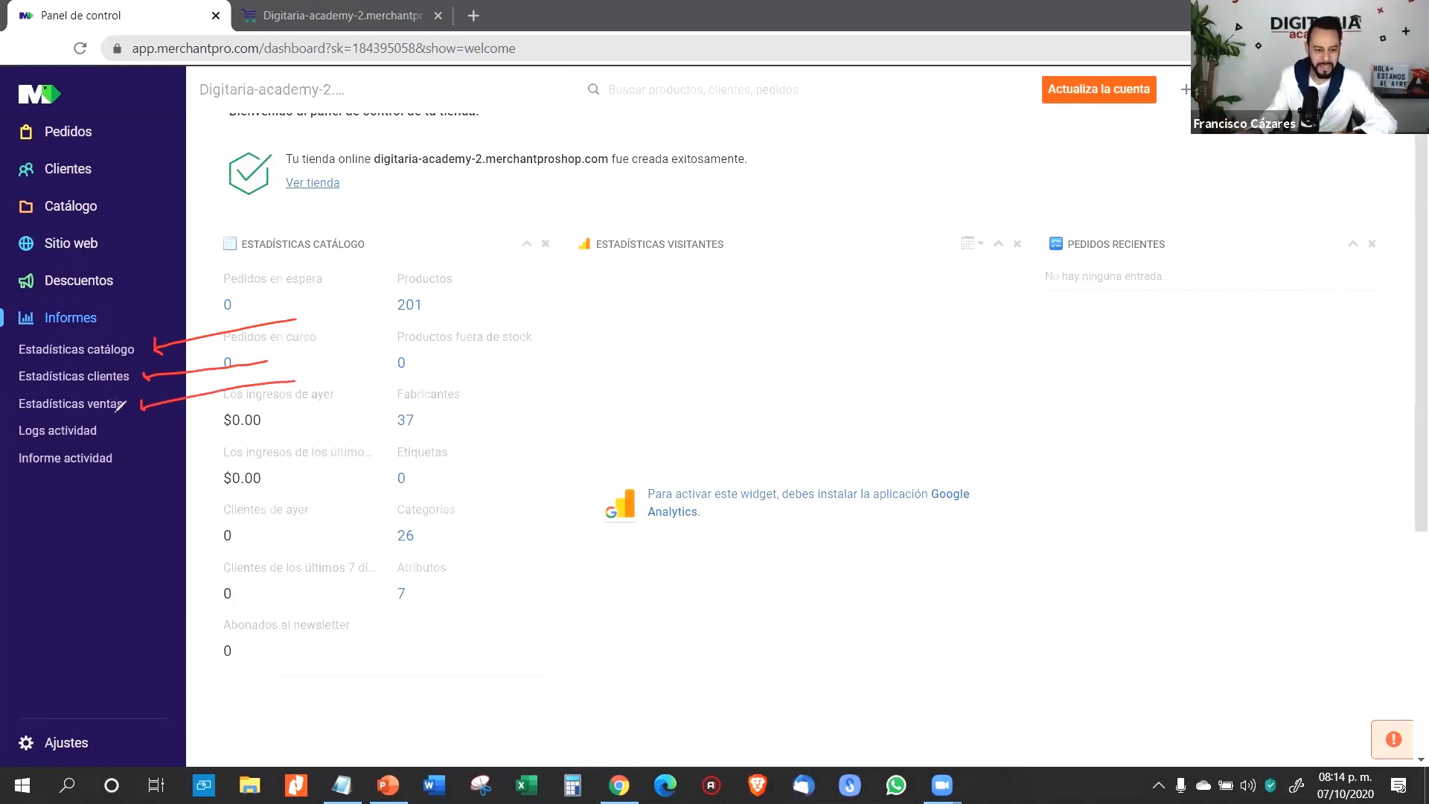
mouse_move(123, 423)
mouse_down()
mouse_move(117, 437)
mouse_move(256, 411)
mouse_up()
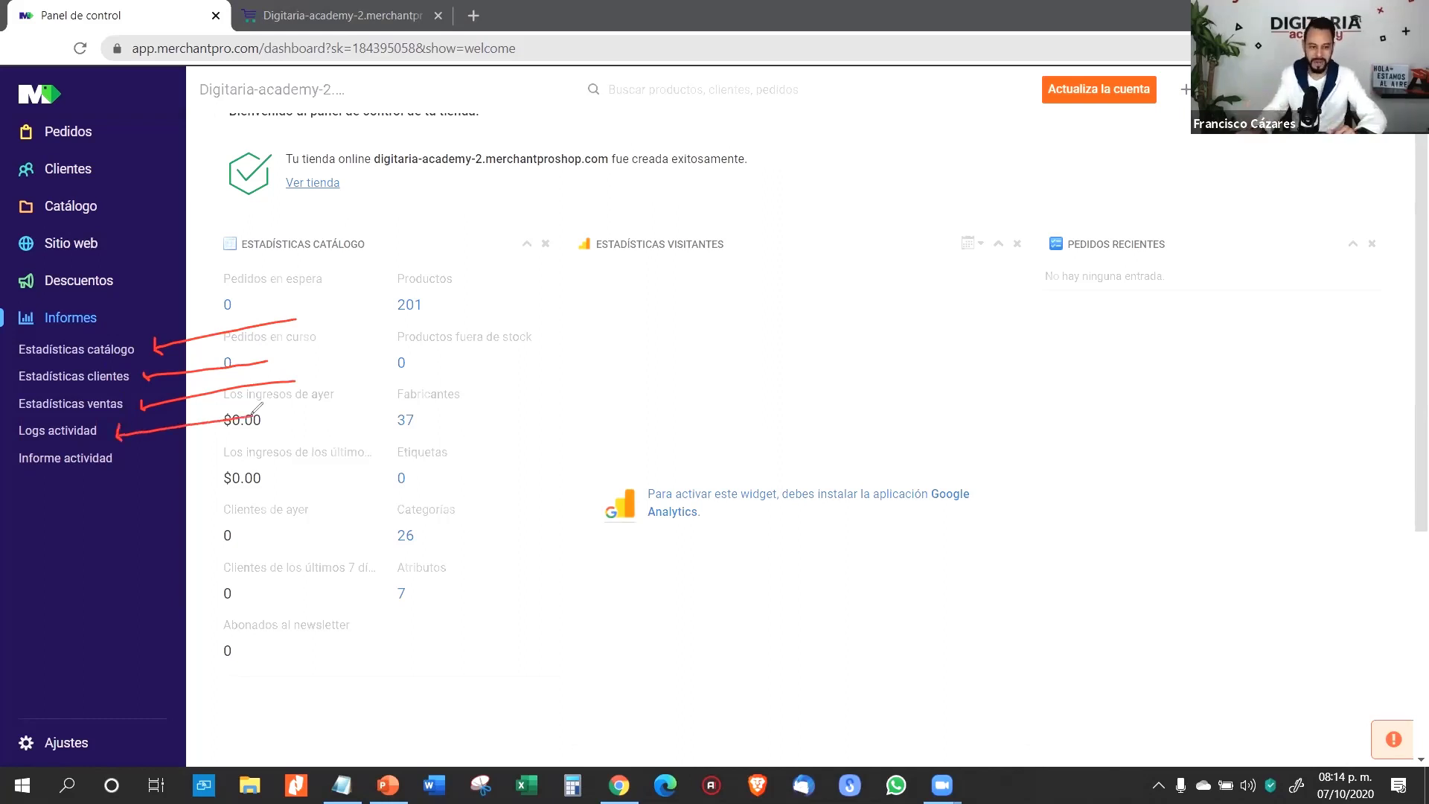
drag(128, 457, 313, 445)
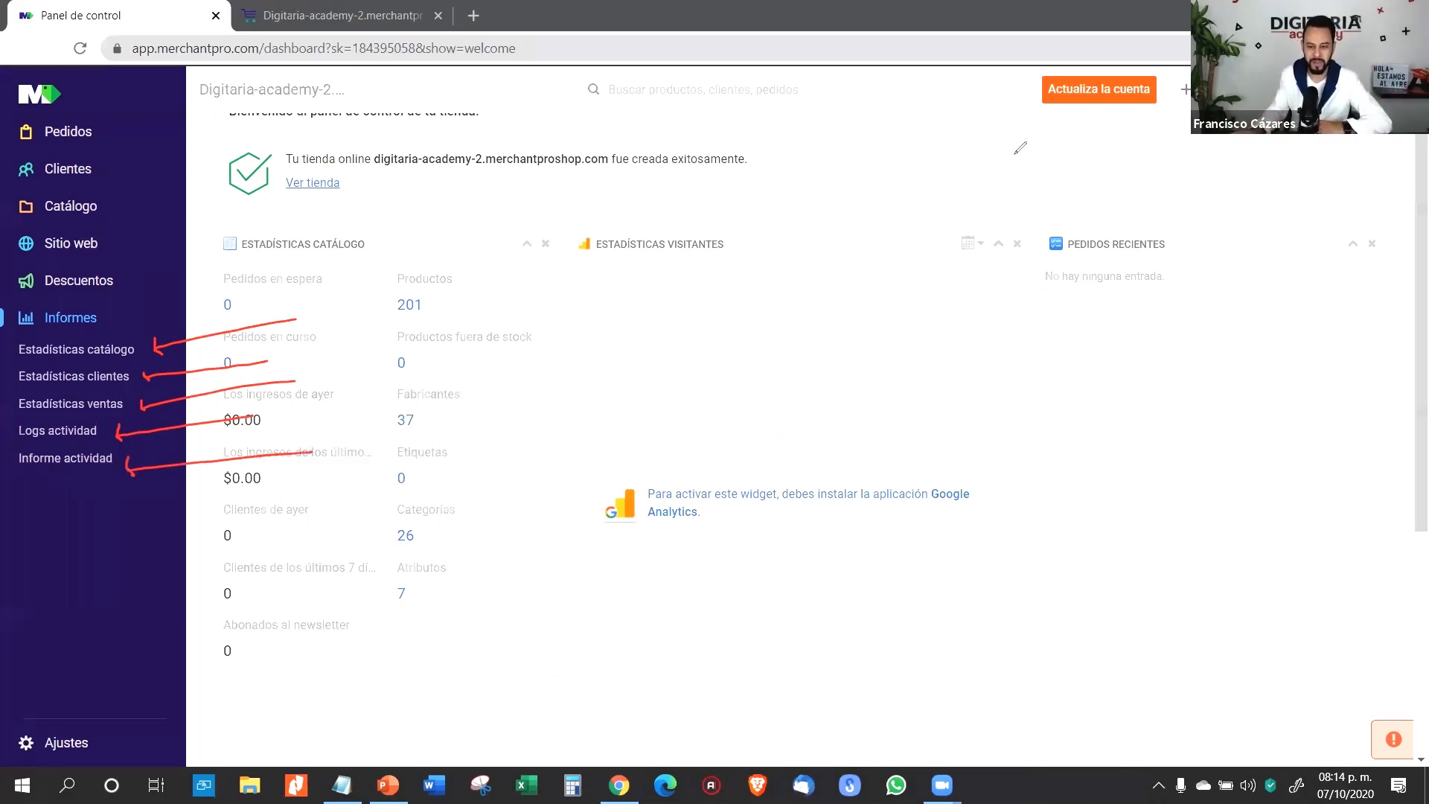
key(e)
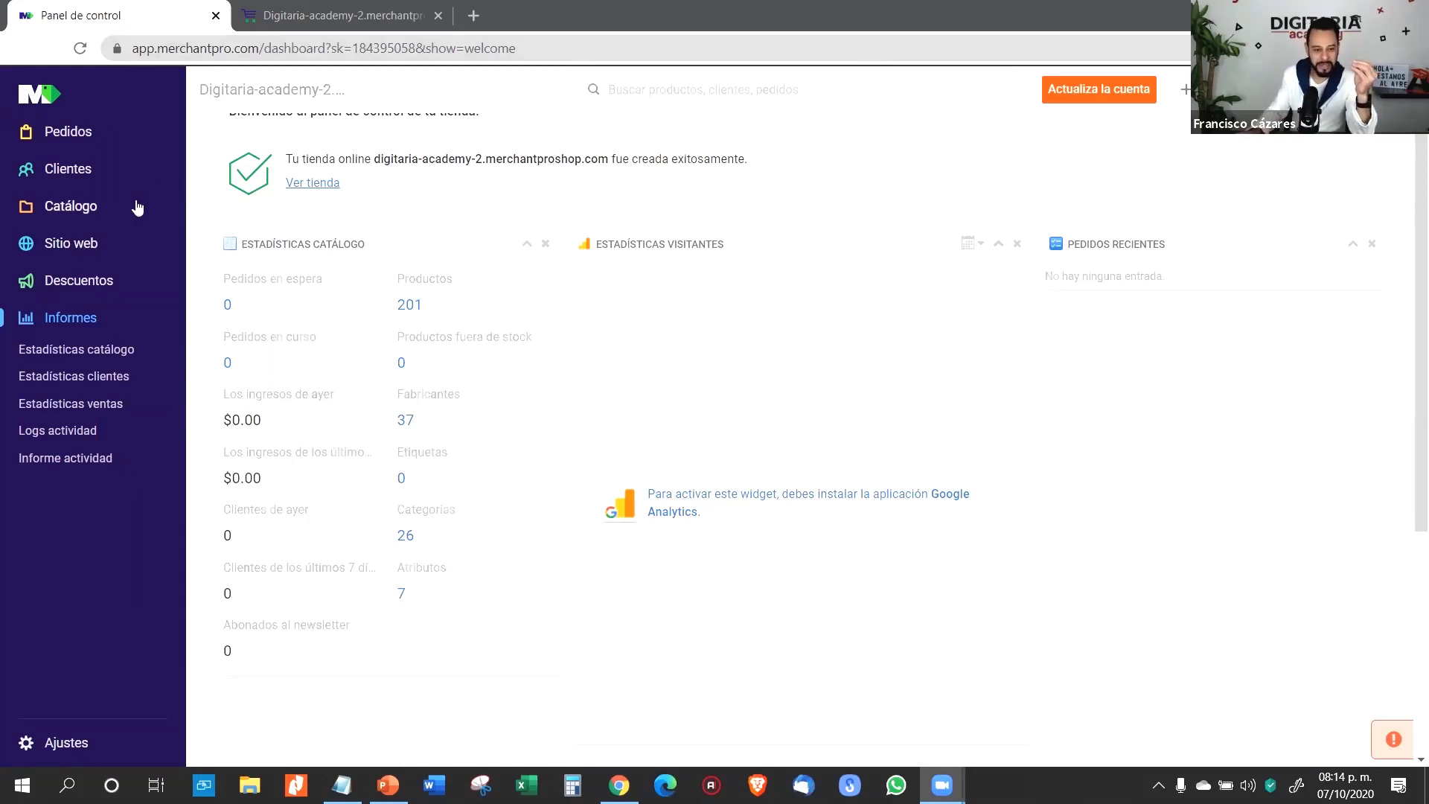
- Collapse the Informes section, mark the whole main navigation with a red circle and arrow, and clear the annotations
click(59, 316)
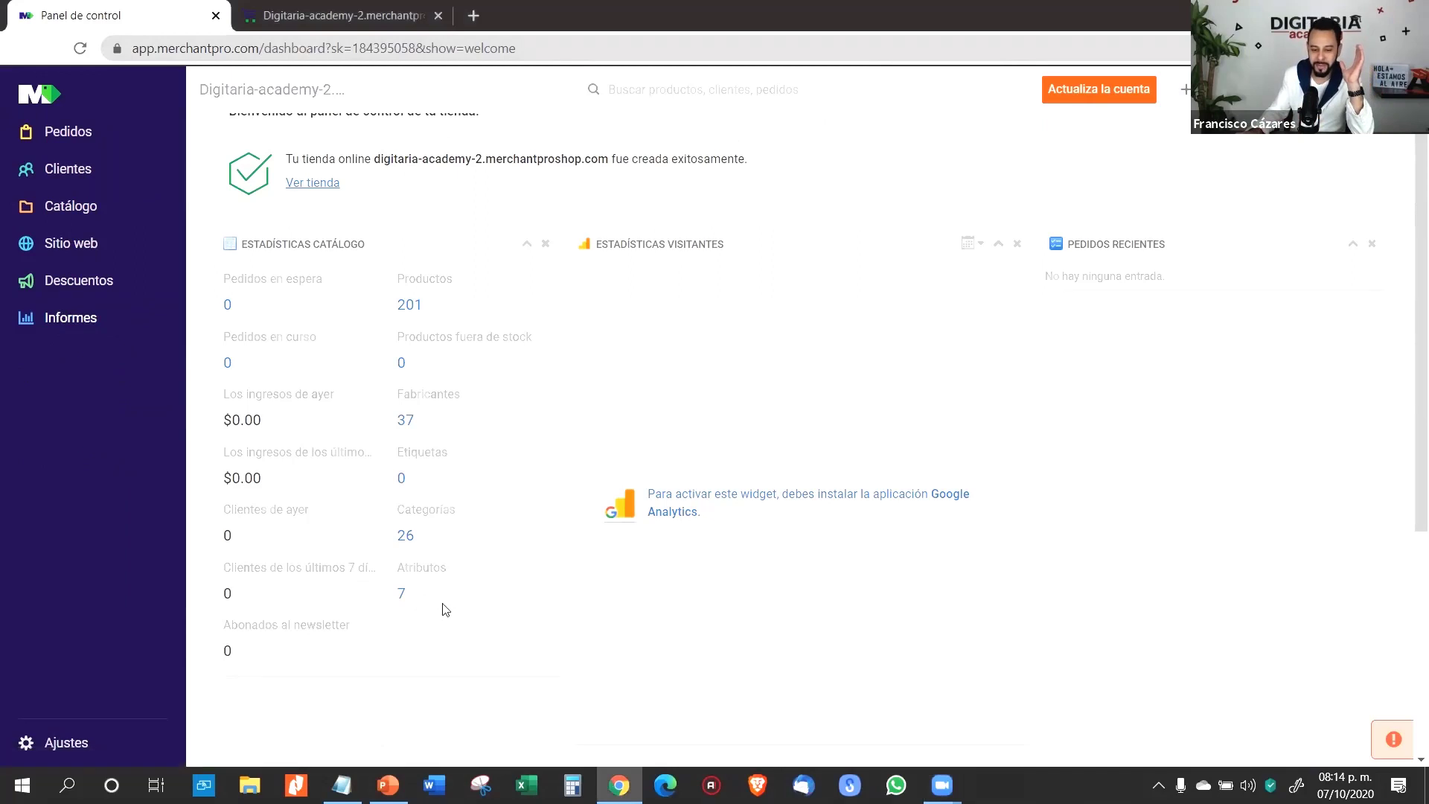
mouse_move(182, 108)
mouse_down()
mouse_move(15, 283)
mouse_move(157, 112)
mouse_up()
mouse_move(286, 198)
mouse_down()
mouse_move(270, 264)
mouse_move(676, 232)
mouse_up()
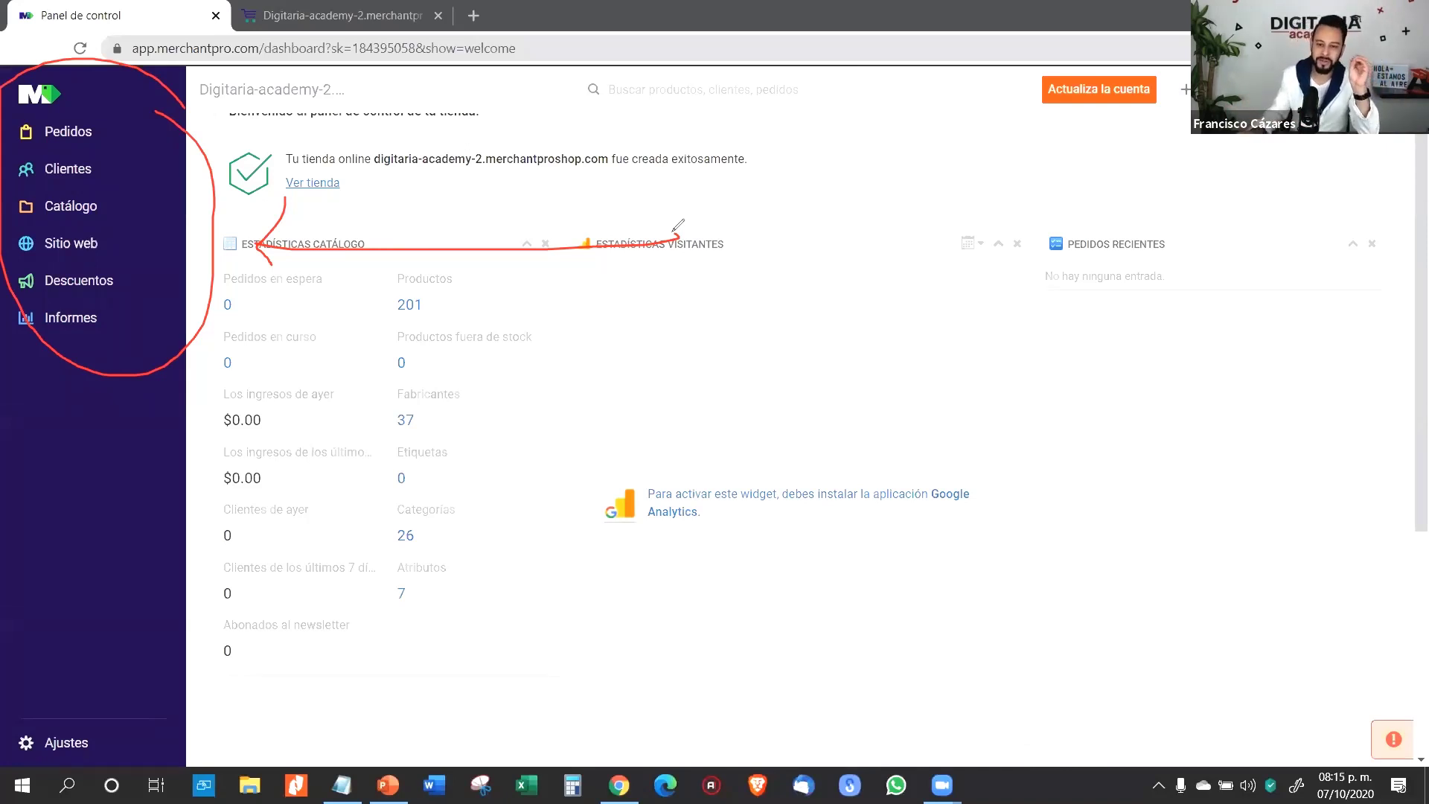
key(e)
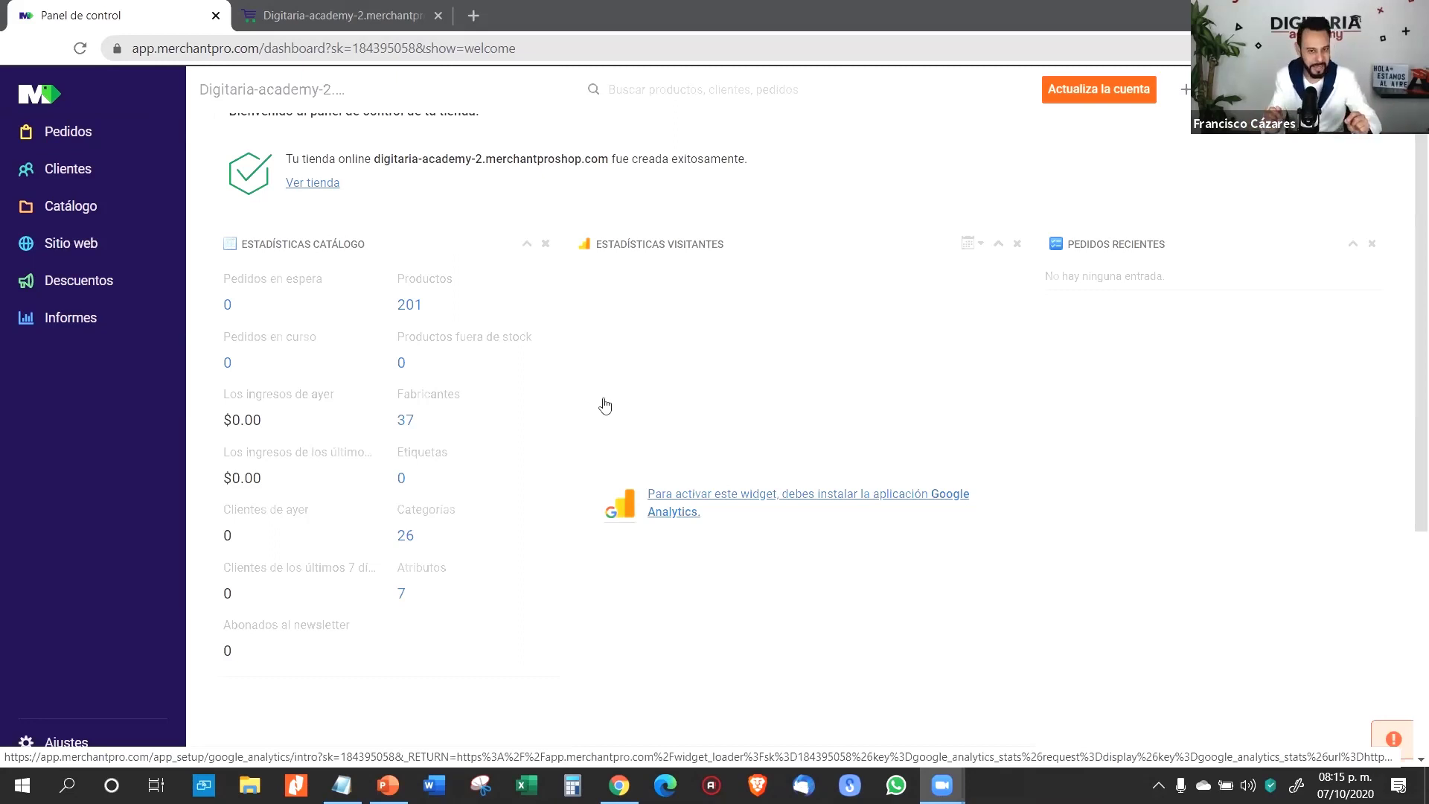
- Open the store's Ajustes page, mark the Ajustes entry with a red circle and arrow, and clear the annotations
click(35, 709)
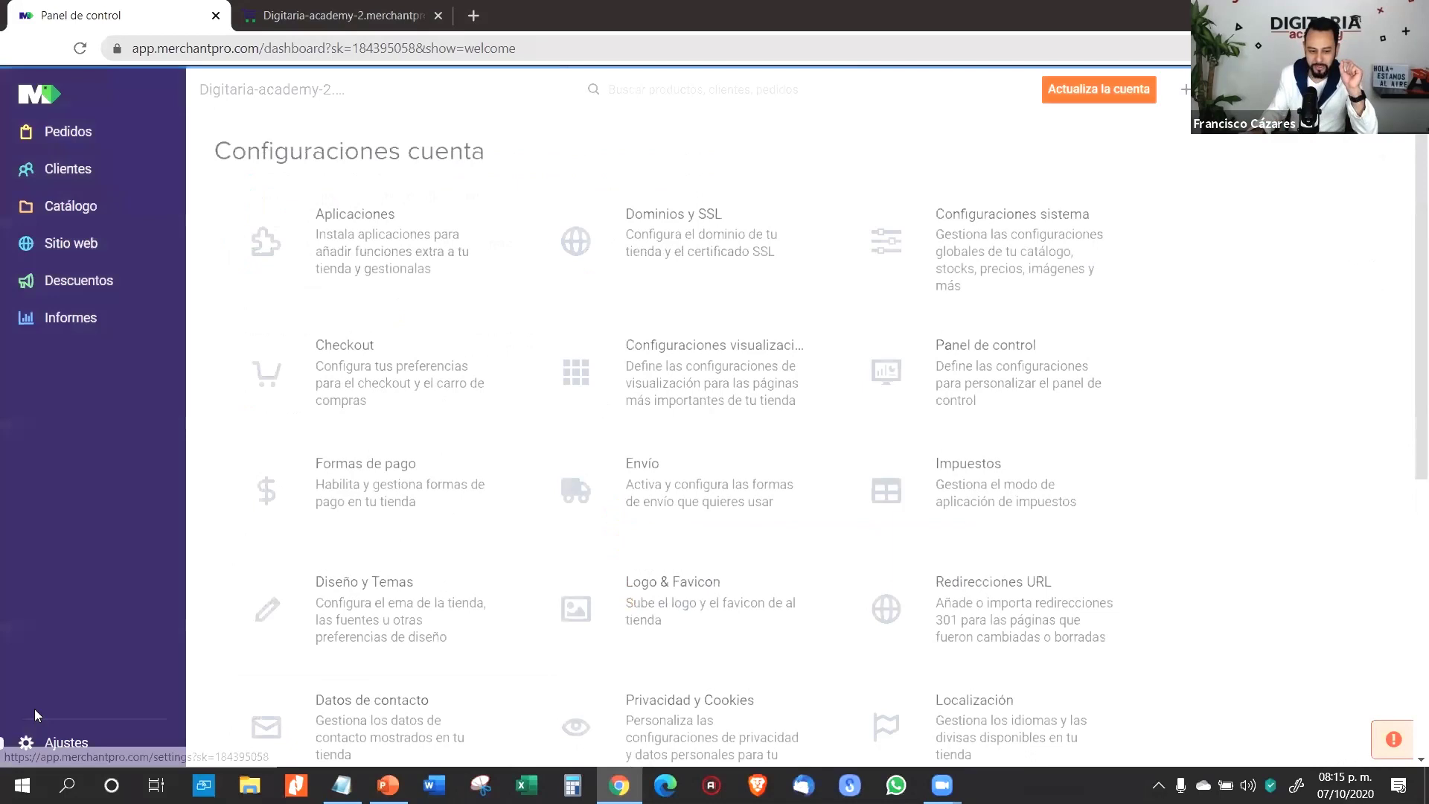
drag(106, 672, 104, 667)
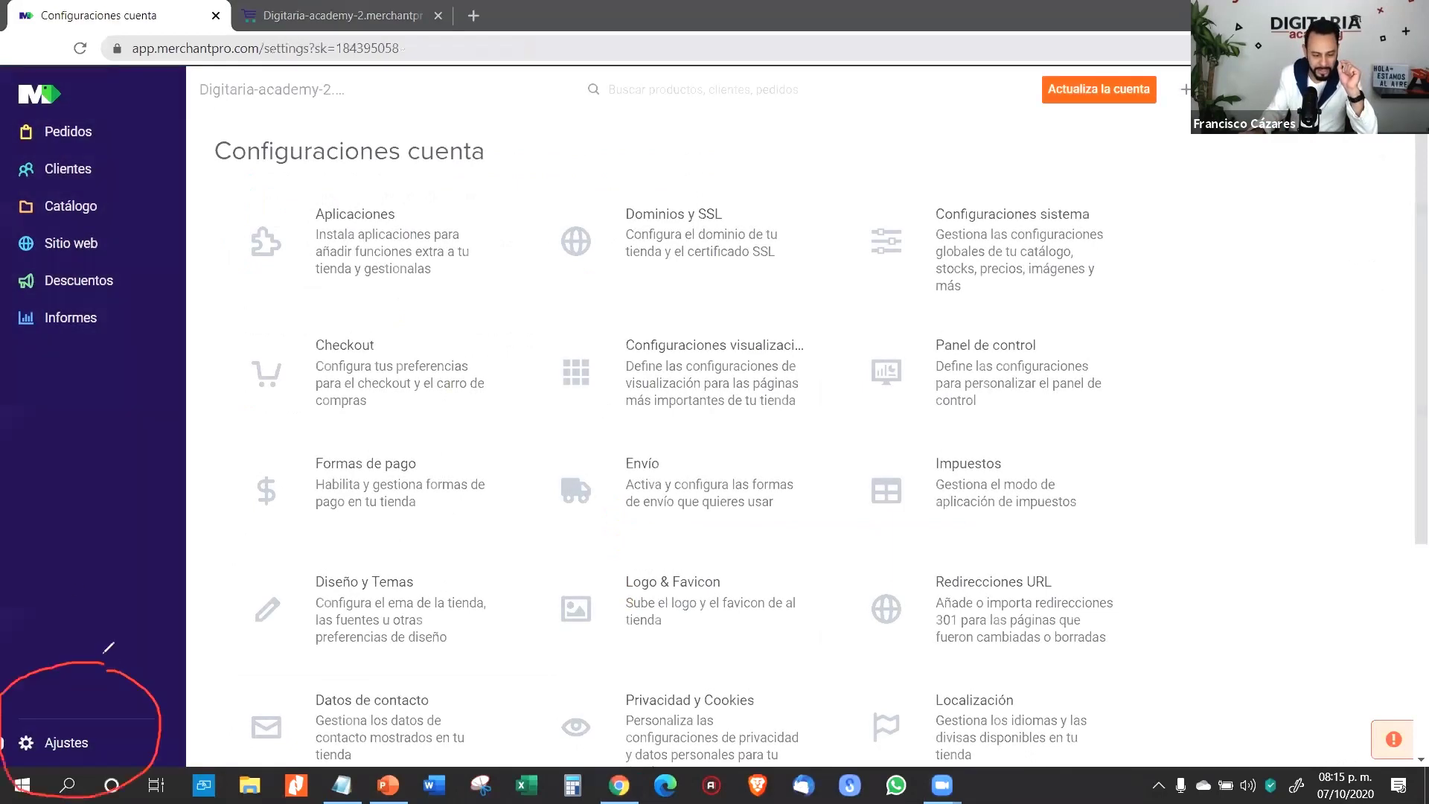
drag(128, 606, 69, 598)
drag(95, 633, 158, 253)
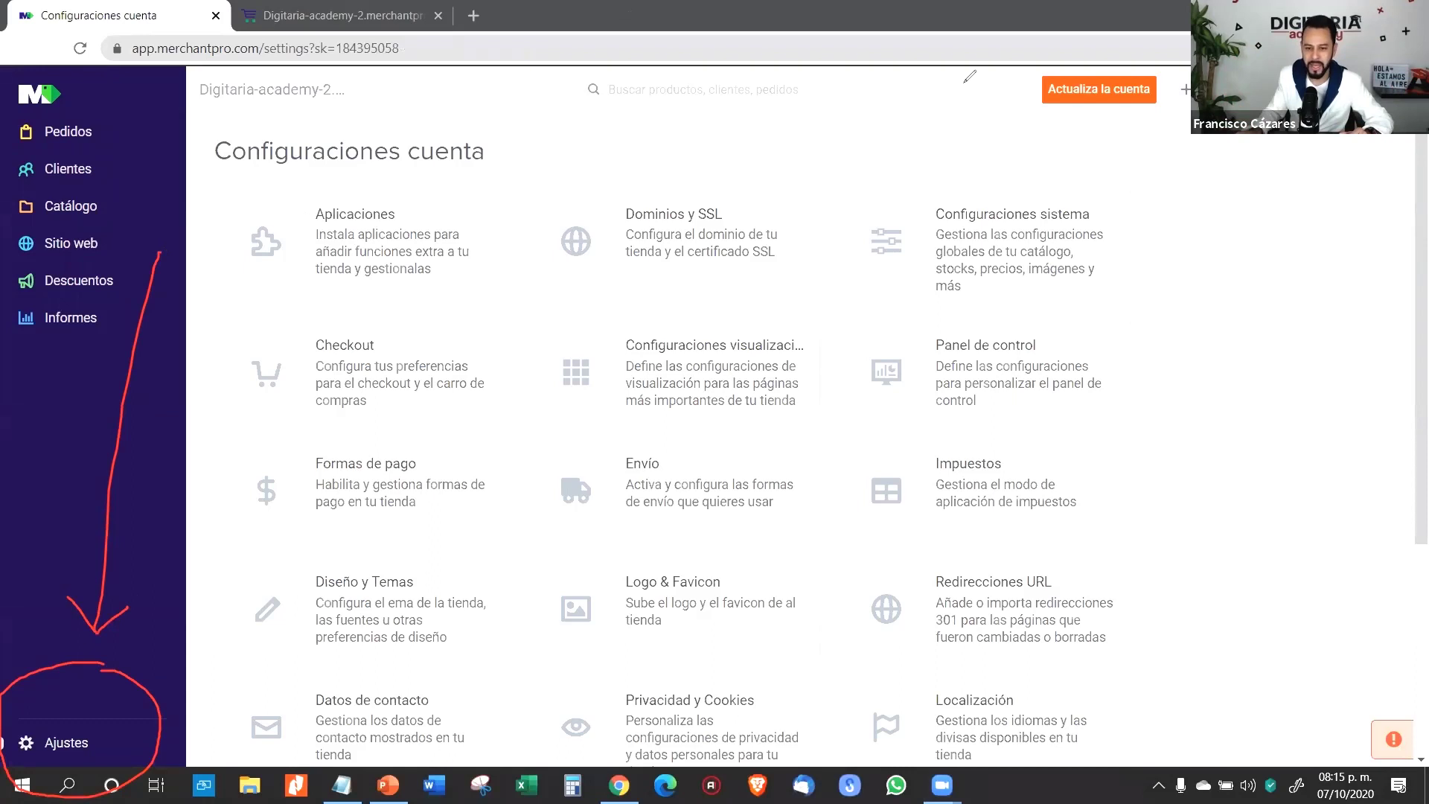
key(ctrl+z)
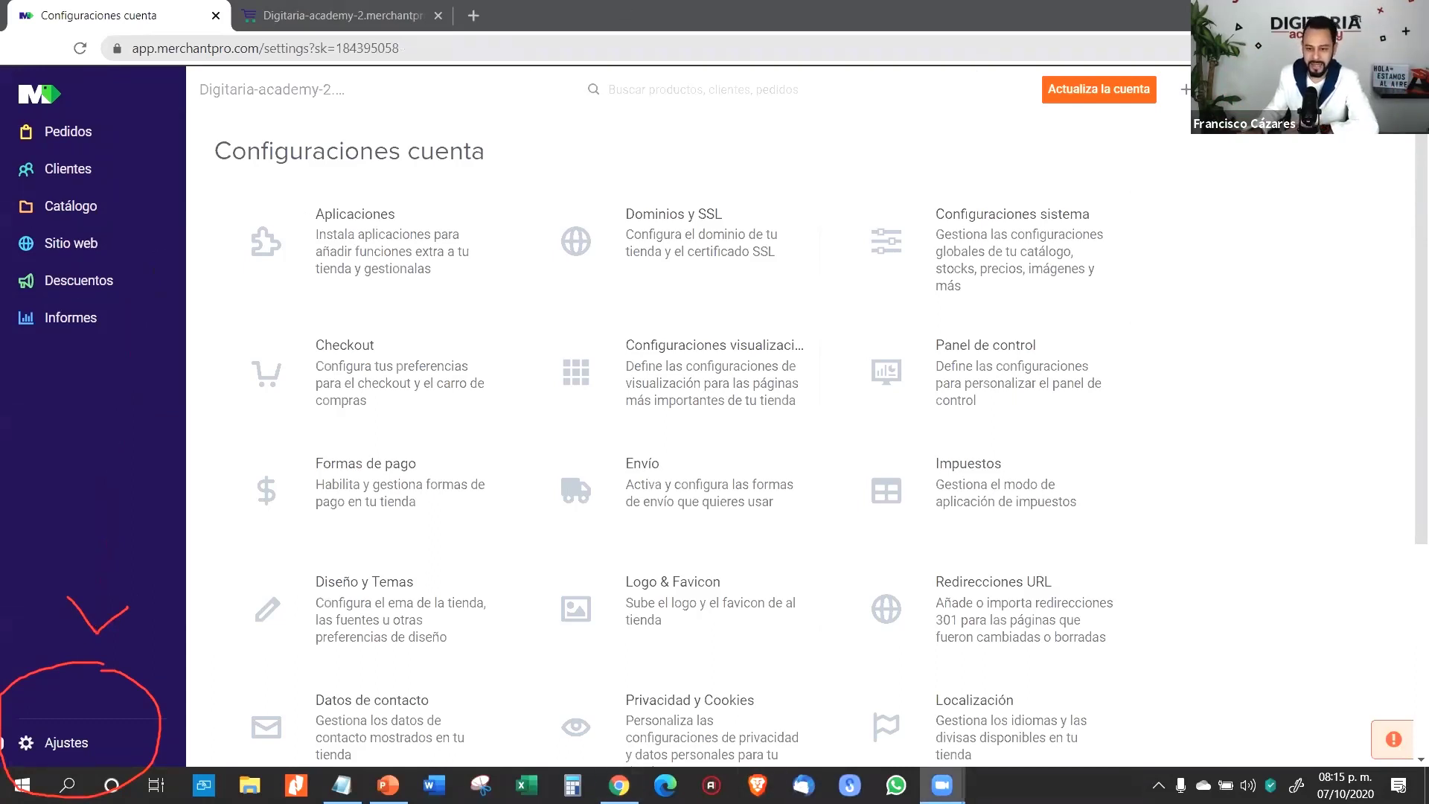
key(Escape)
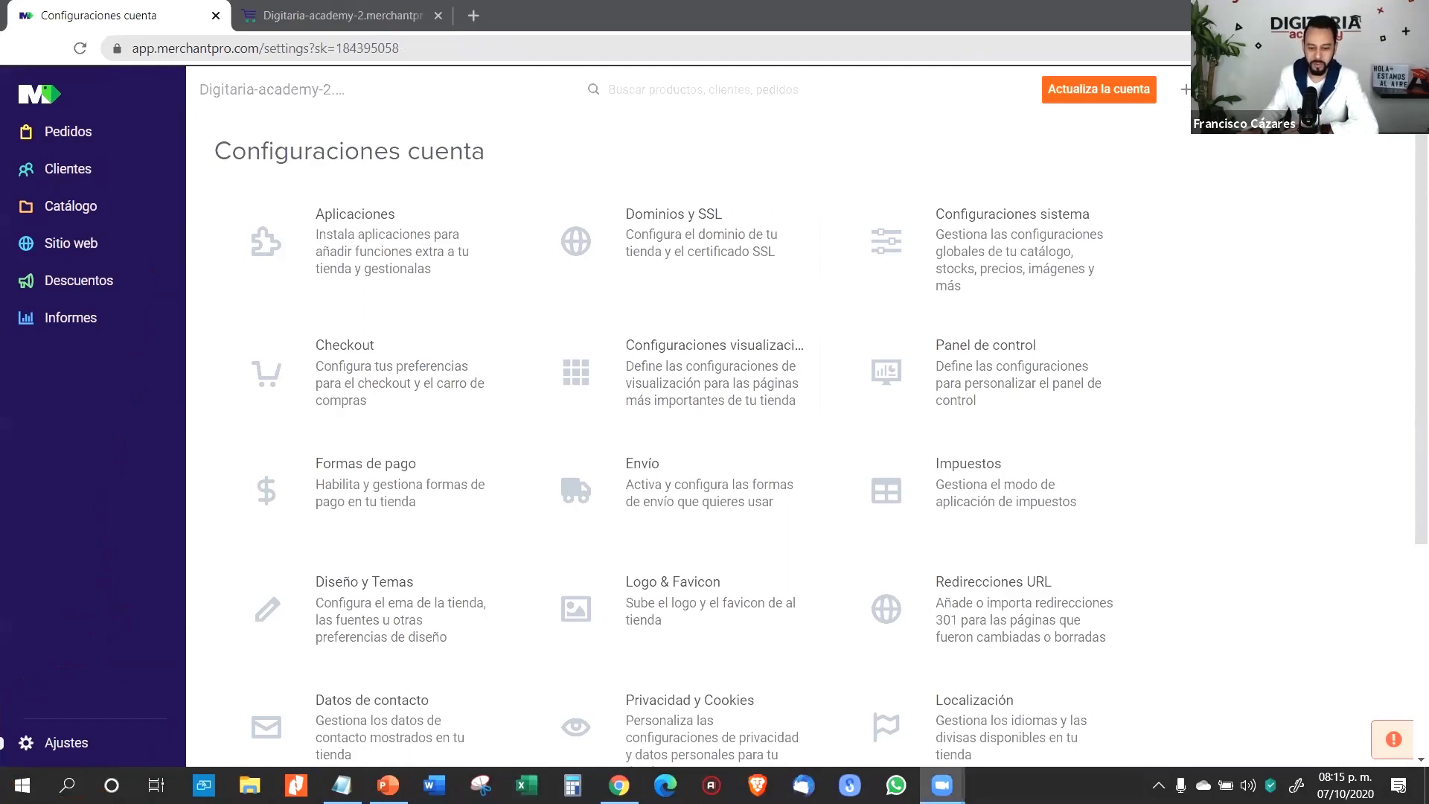
- Circle the Aplicaciones setting in red, clear it, and circle Dominios y SSL
mouse_move(454, 192)
mouse_down()
mouse_move(240, 186)
mouse_move(481, 245)
mouse_move(447, 173)
mouse_up()
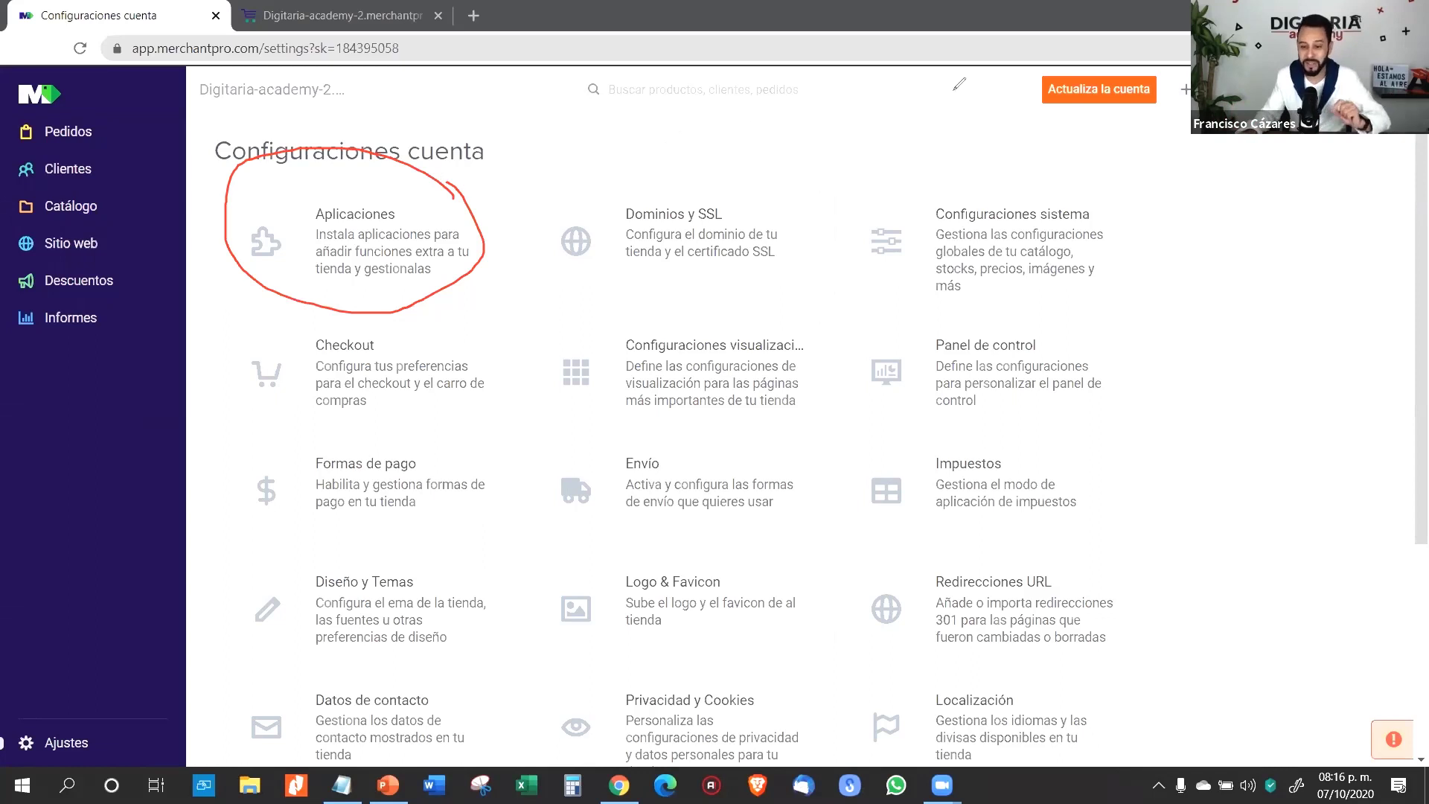
key(e)
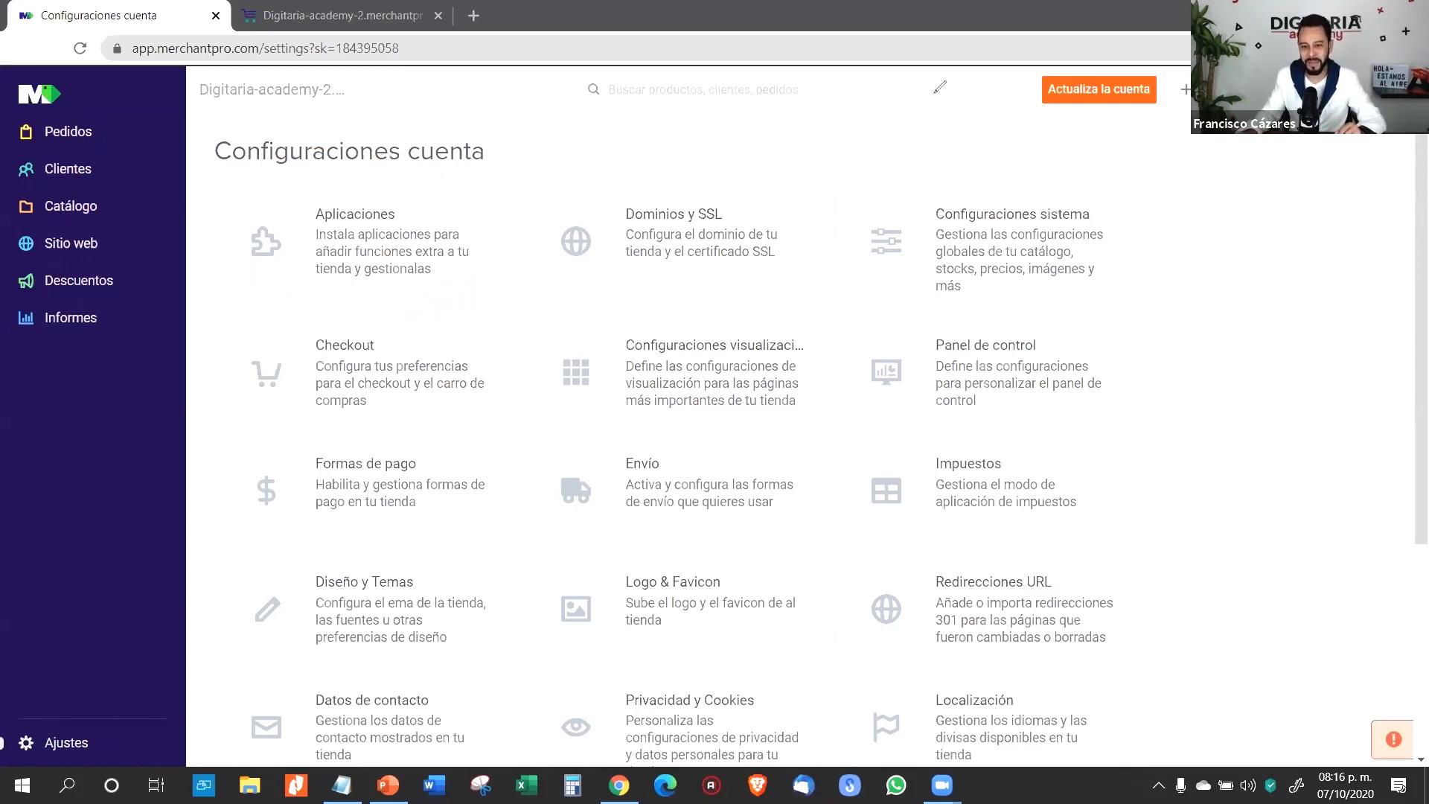
mouse_move(781, 214)
mouse_down()
mouse_move(625, 171)
mouse_move(733, 301)
mouse_move(789, 195)
mouse_up()
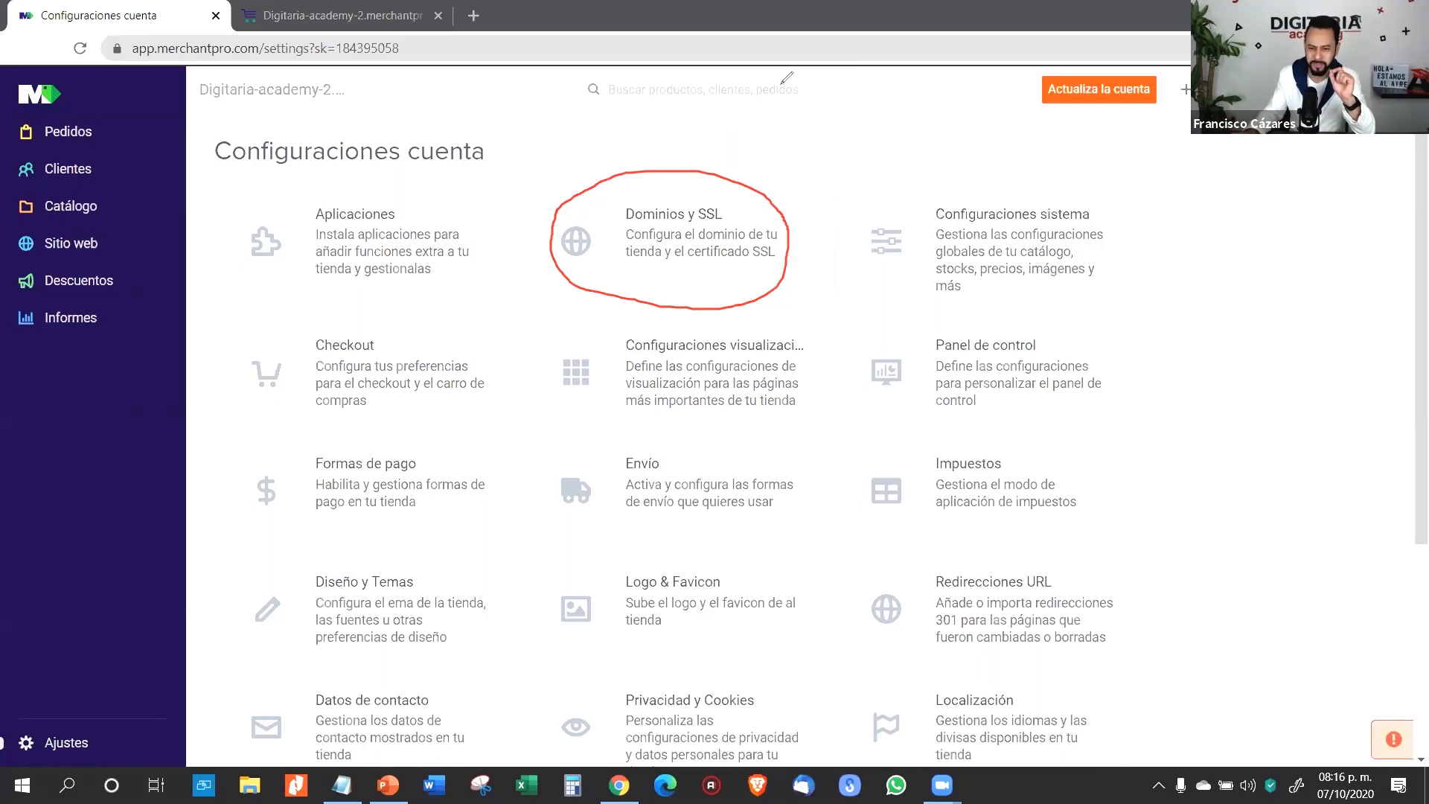
- Circle the Configuraciones sistema, Configuraciones visualización and Panel de control settings in red, and clear the annotations
mouse_move(1122, 205)
mouse_down()
mouse_move(1006, 185)
mouse_move(897, 305)
mouse_move(1165, 253)
mouse_move(1130, 186)
mouse_up()
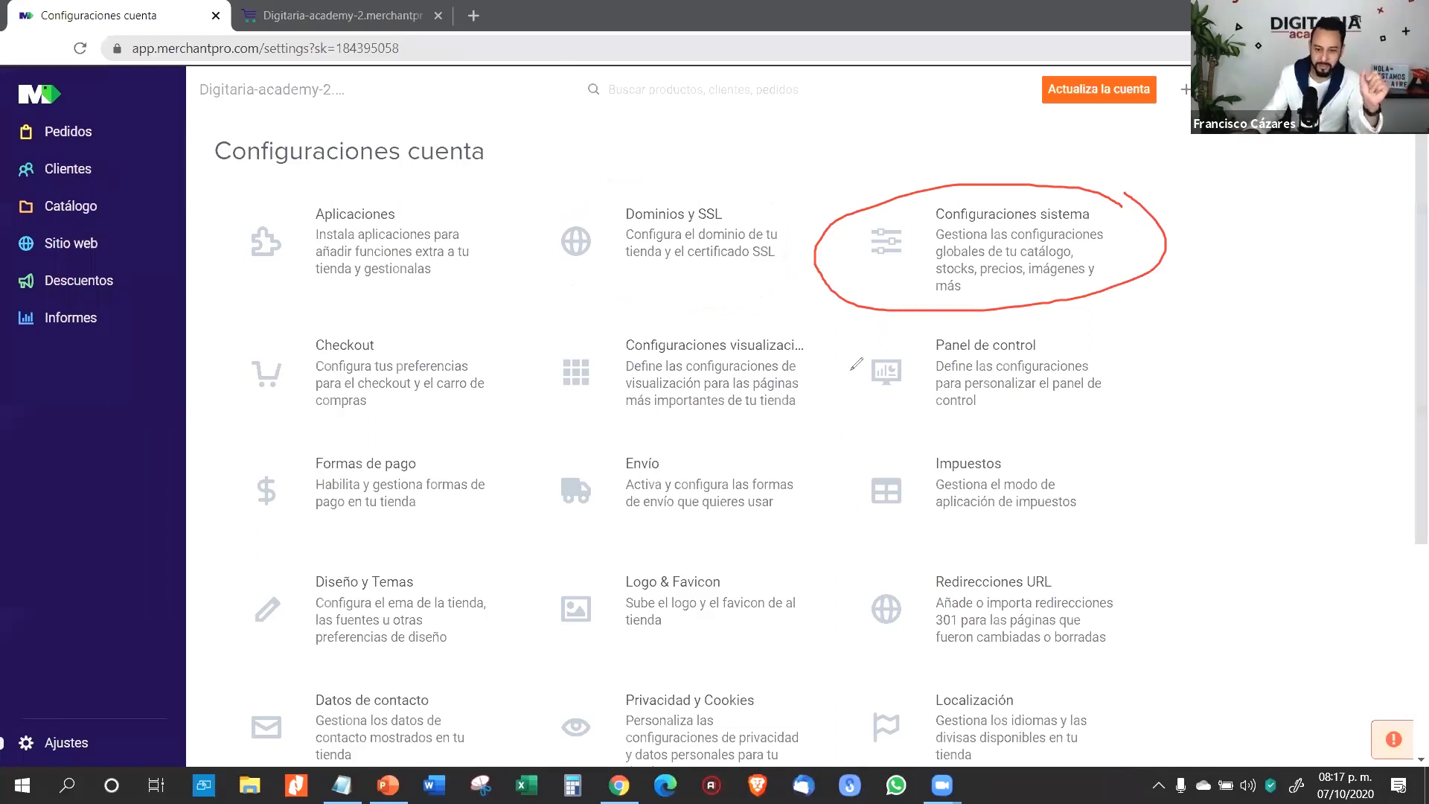
drag(807, 332, 753, 300)
mouse_move(528, 326)
mouse_down()
mouse_move(540, 424)
mouse_move(815, 333)
mouse_up()
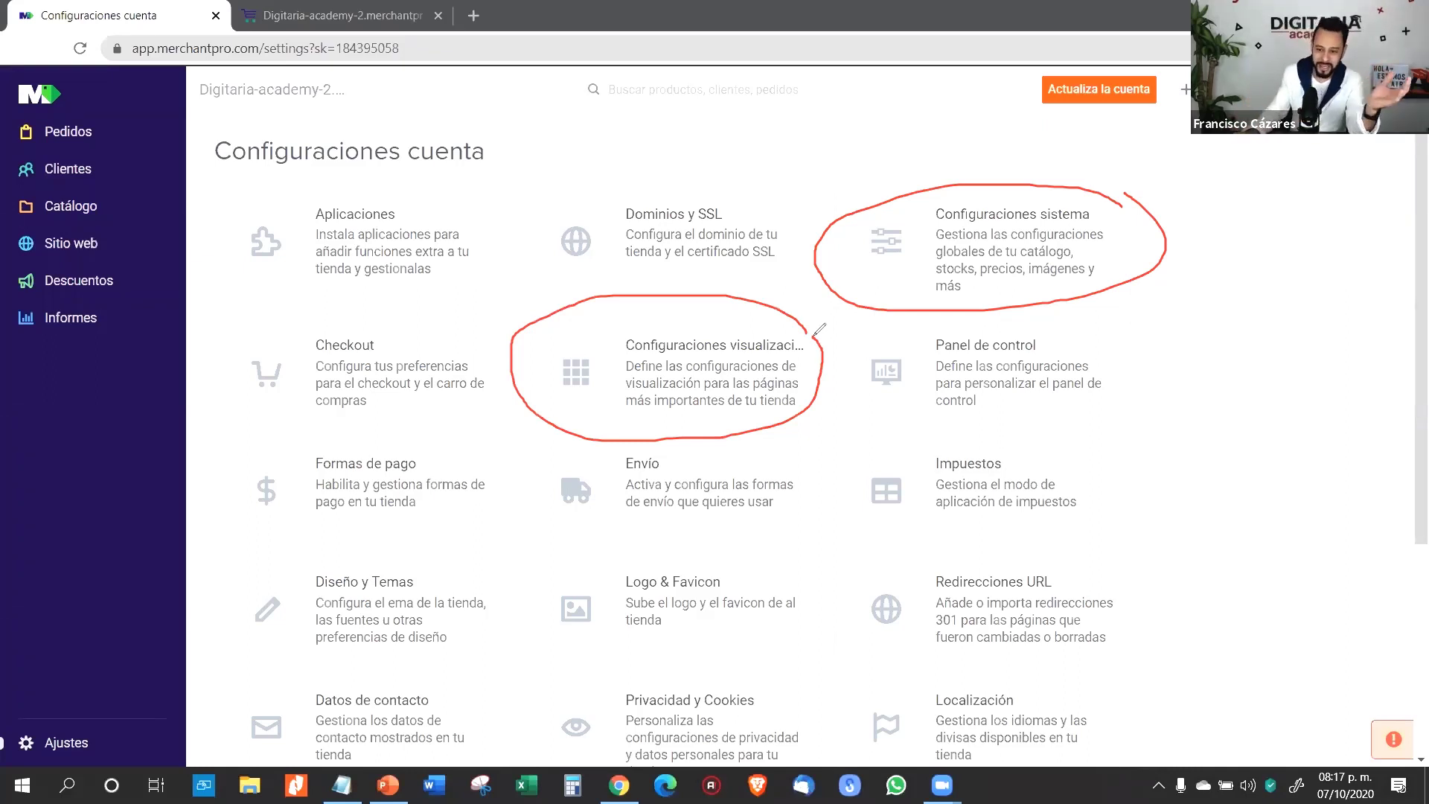
mouse_move(1133, 320)
mouse_down()
mouse_move(835, 329)
mouse_move(827, 422)
mouse_move(1098, 430)
mouse_move(1152, 339)
mouse_move(1131, 321)
mouse_up()
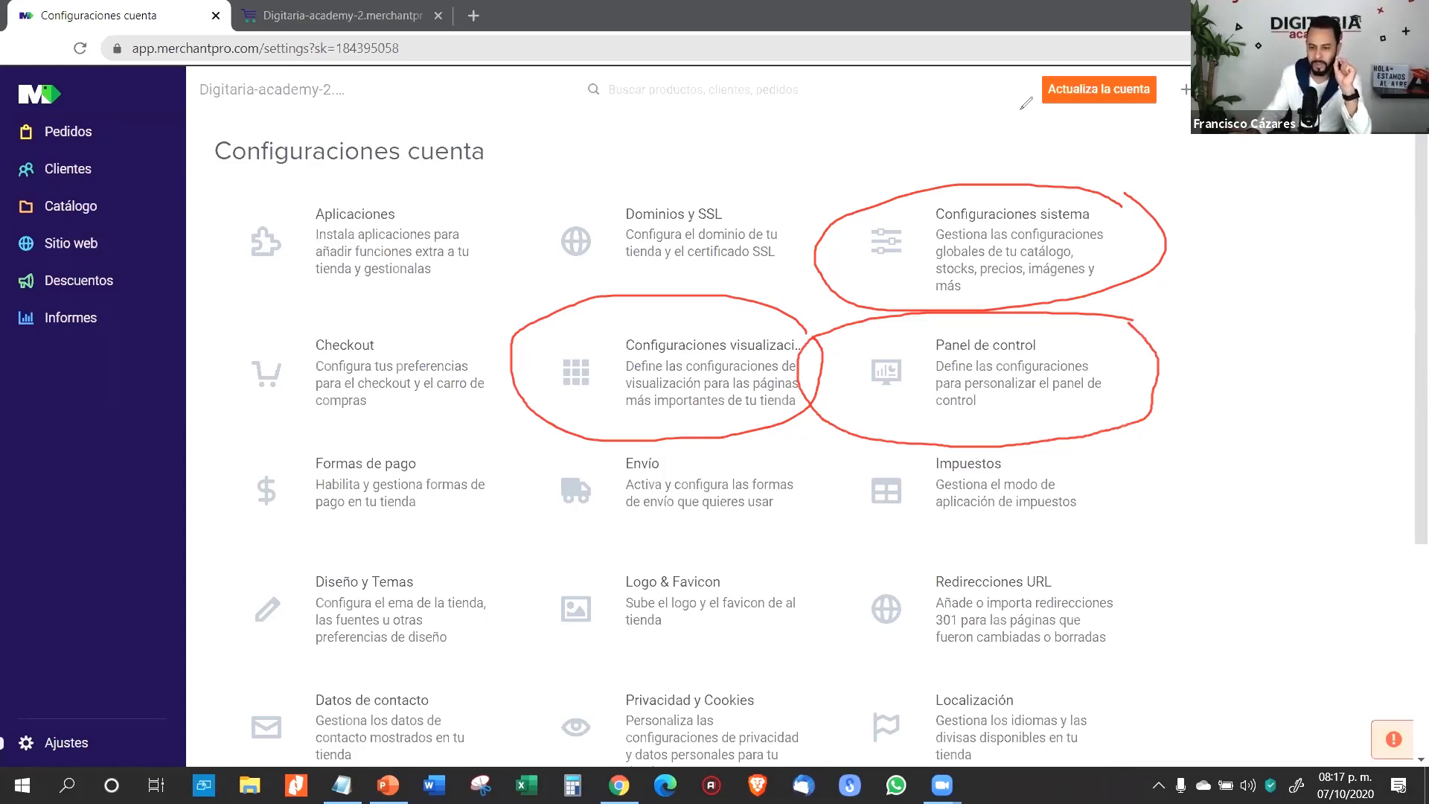
key(e)
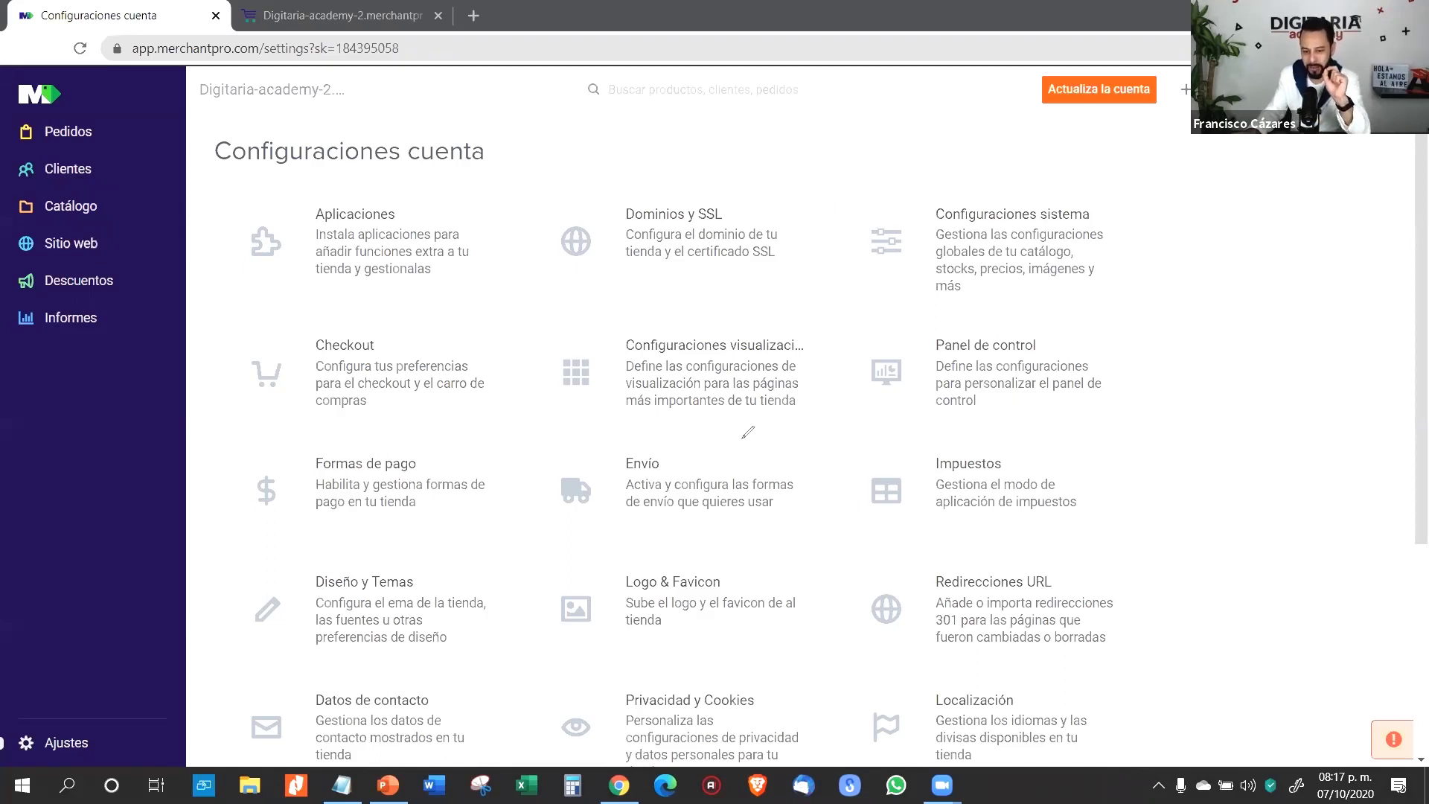
- Circle Impuestos, Logo & Favicon, Diseño y Temas, Datos de contacto, Privacidad y Cookies, Redirecciones URL and Localización in red on the settings page
drag(1129, 457, 1022, 432)
mouse_move(904, 440)
mouse_down()
mouse_move(1010, 535)
mouse_move(1128, 452)
mouse_up()
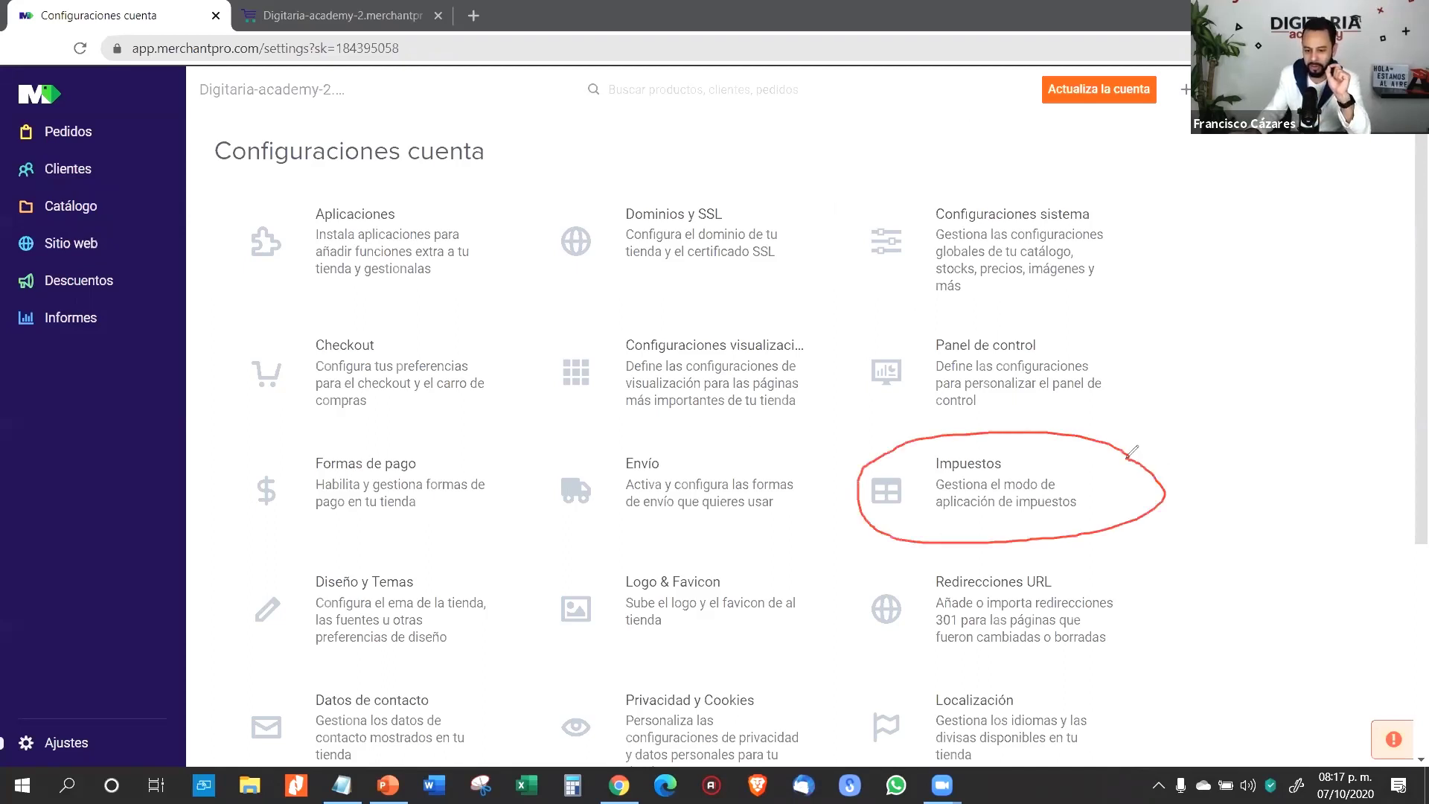
mouse_move(822, 552)
mouse_down()
mouse_move(521, 595)
mouse_move(789, 644)
mouse_move(819, 554)
mouse_up()
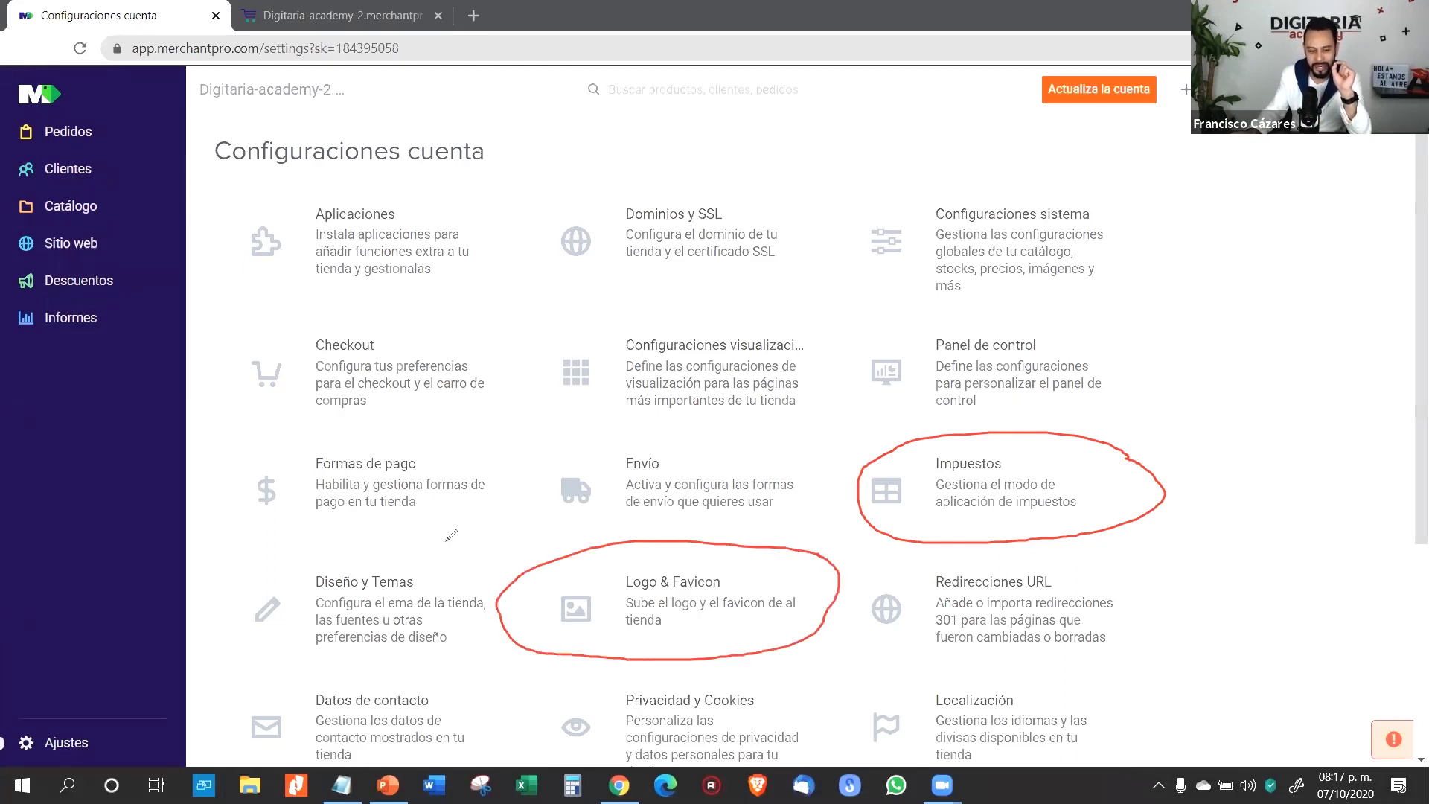
mouse_move(470, 557)
mouse_down()
mouse_move(212, 607)
mouse_move(301, 662)
mouse_move(486, 537)
mouse_up()
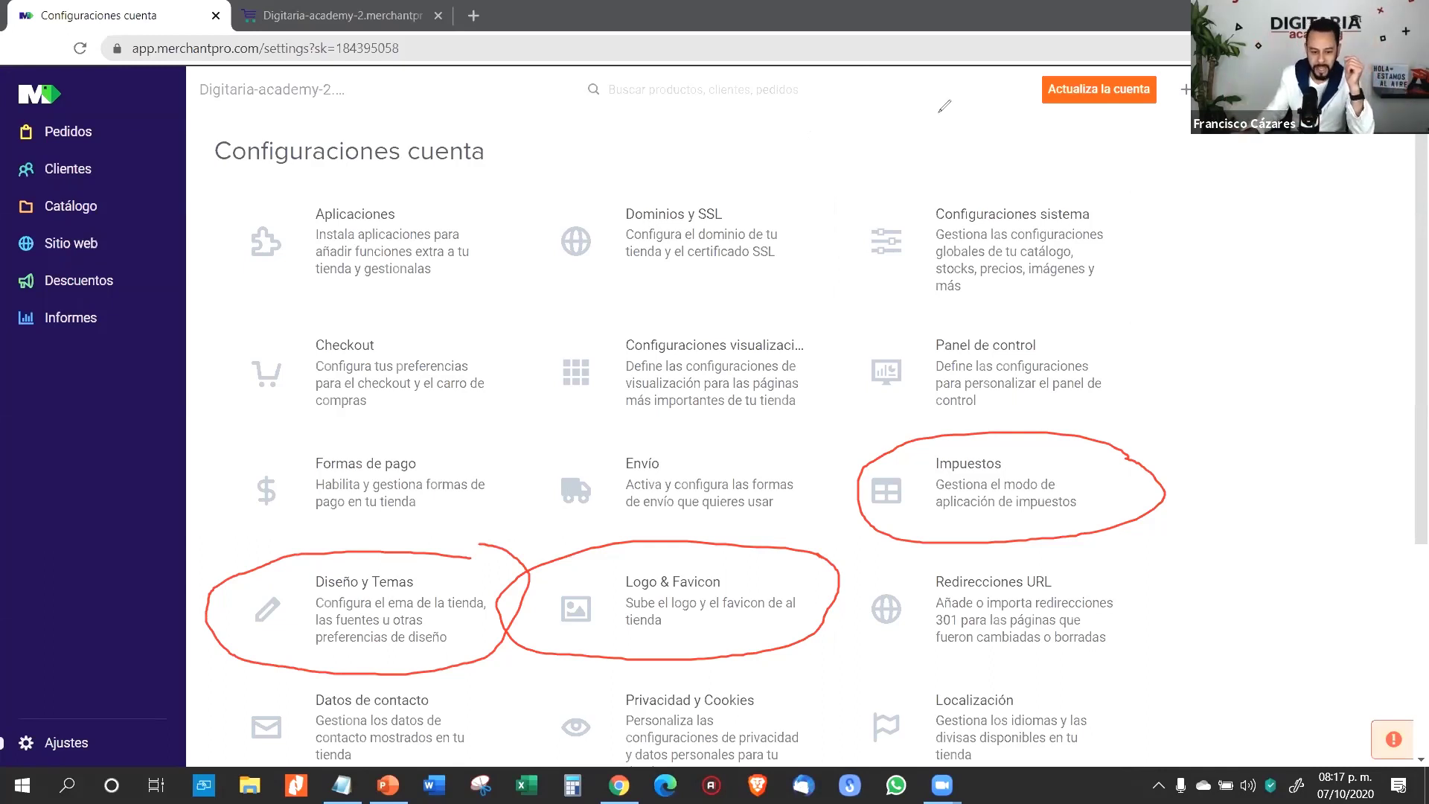
mouse_move(478, 683)
mouse_down()
mouse_move(208, 726)
mouse_move(298, 785)
mouse_move(480, 699)
mouse_up()
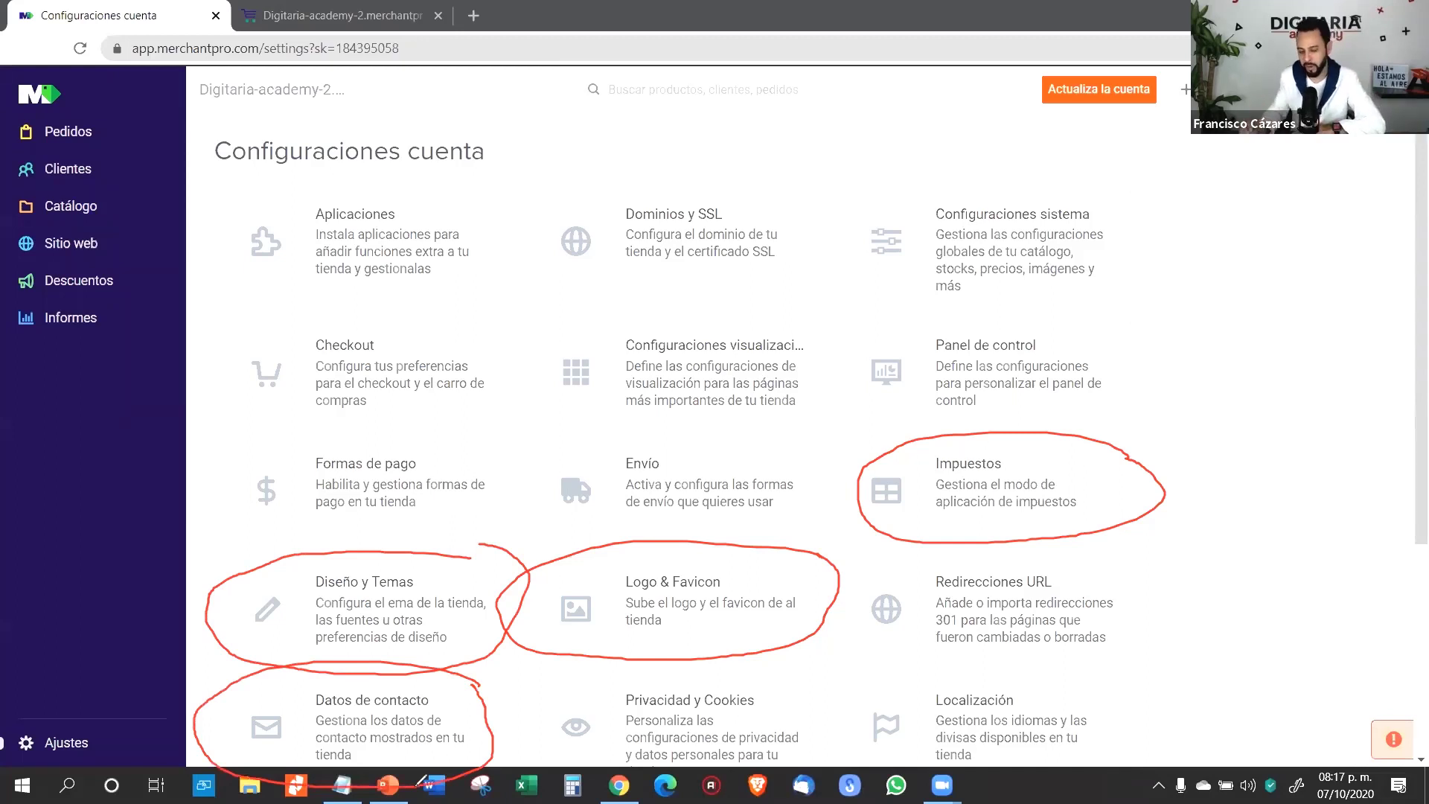
mouse_move(823, 726)
mouse_down()
mouse_move(639, 650)
mouse_move(514, 685)
mouse_move(565, 778)
mouse_move(745, 801)
mouse_move(822, 726)
mouse_up()
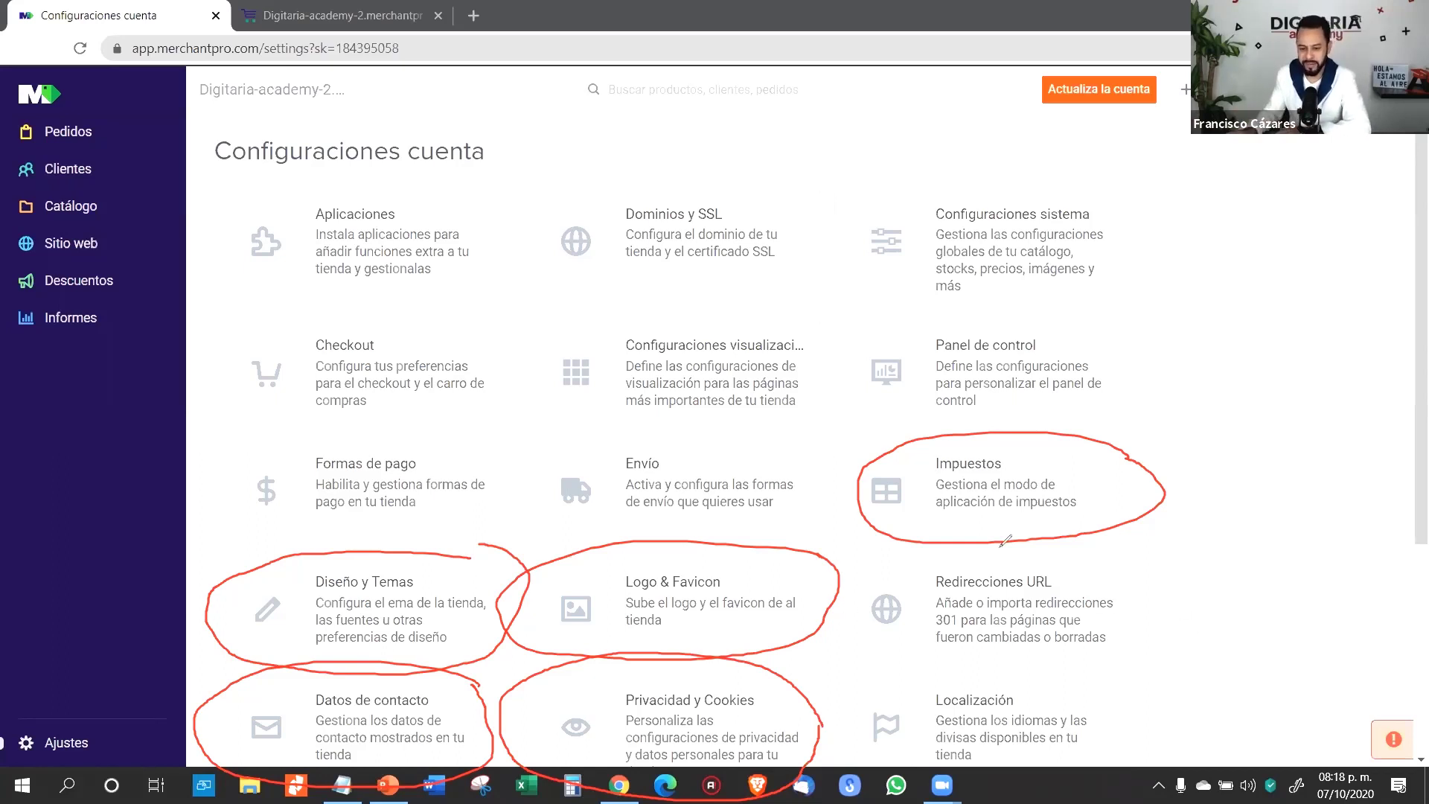
mouse_move(812, 618)
mouse_down()
mouse_move(1142, 599)
mouse_move(1024, 624)
mouse_up()
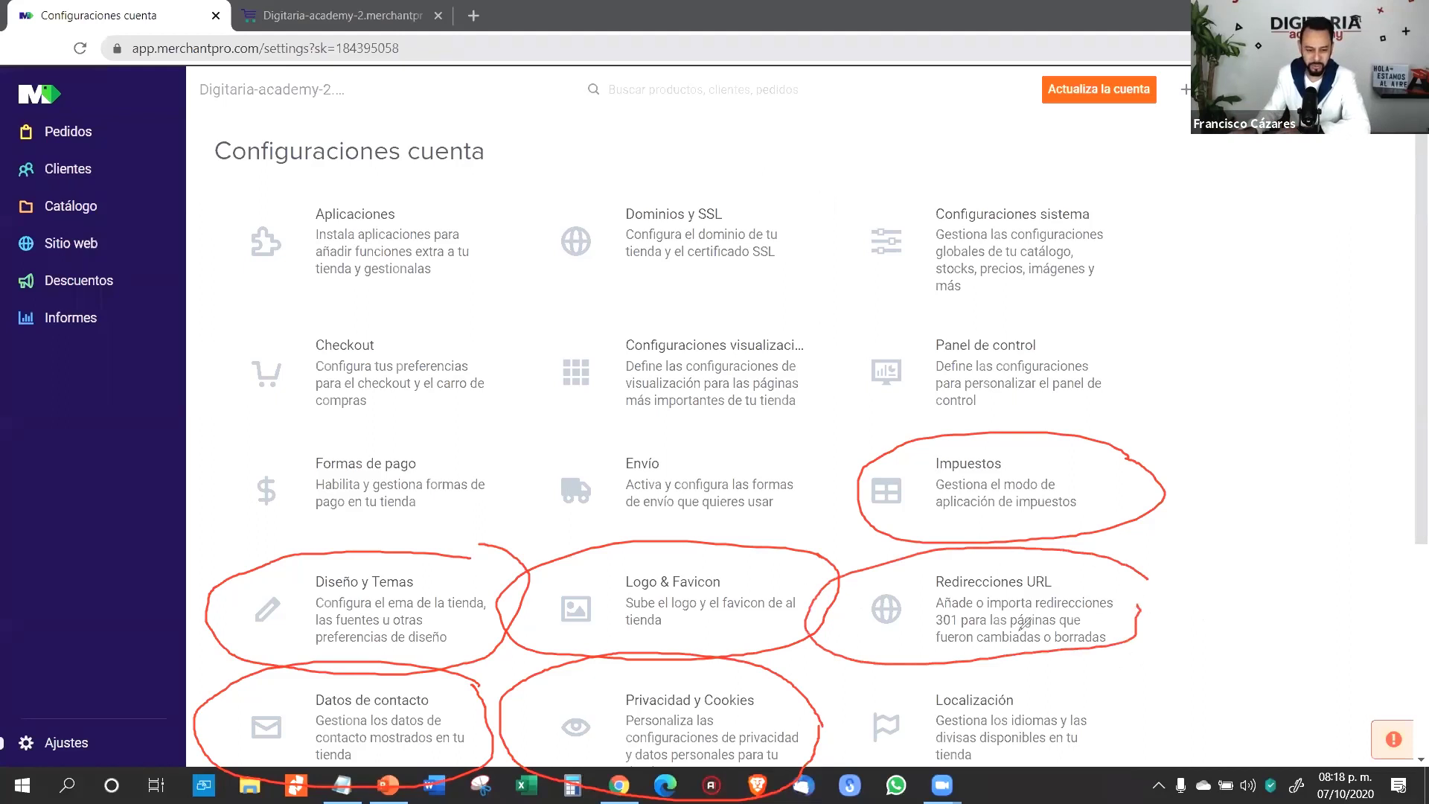
click(1143, 701)
mouse_move(1144, 701)
mouse_down()
mouse_move(864, 682)
mouse_move(949, 774)
mouse_move(1180, 721)
mouse_move(1153, 691)
mouse_up()
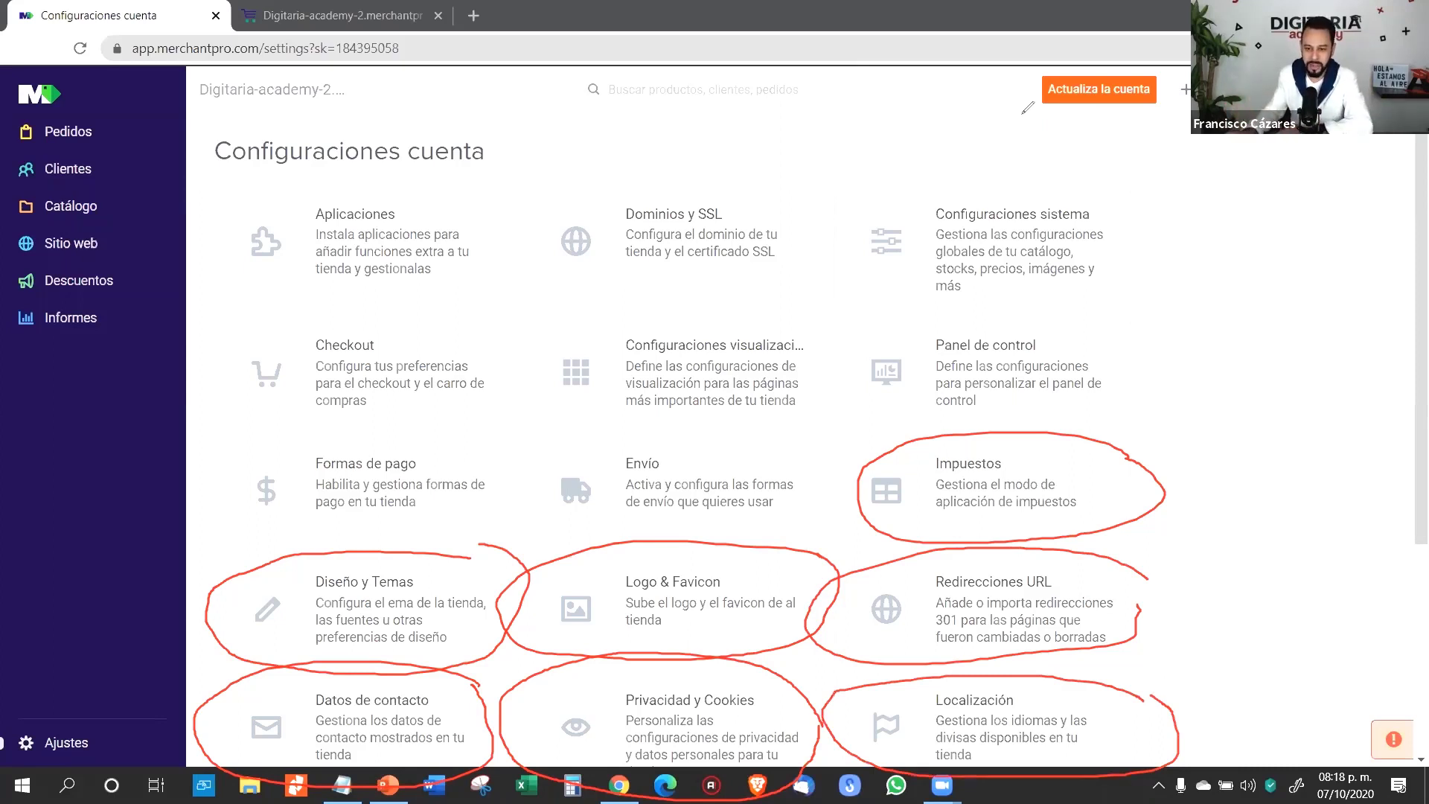
- Clear the red annotations and open the store's Formas de pago settings
key(e)
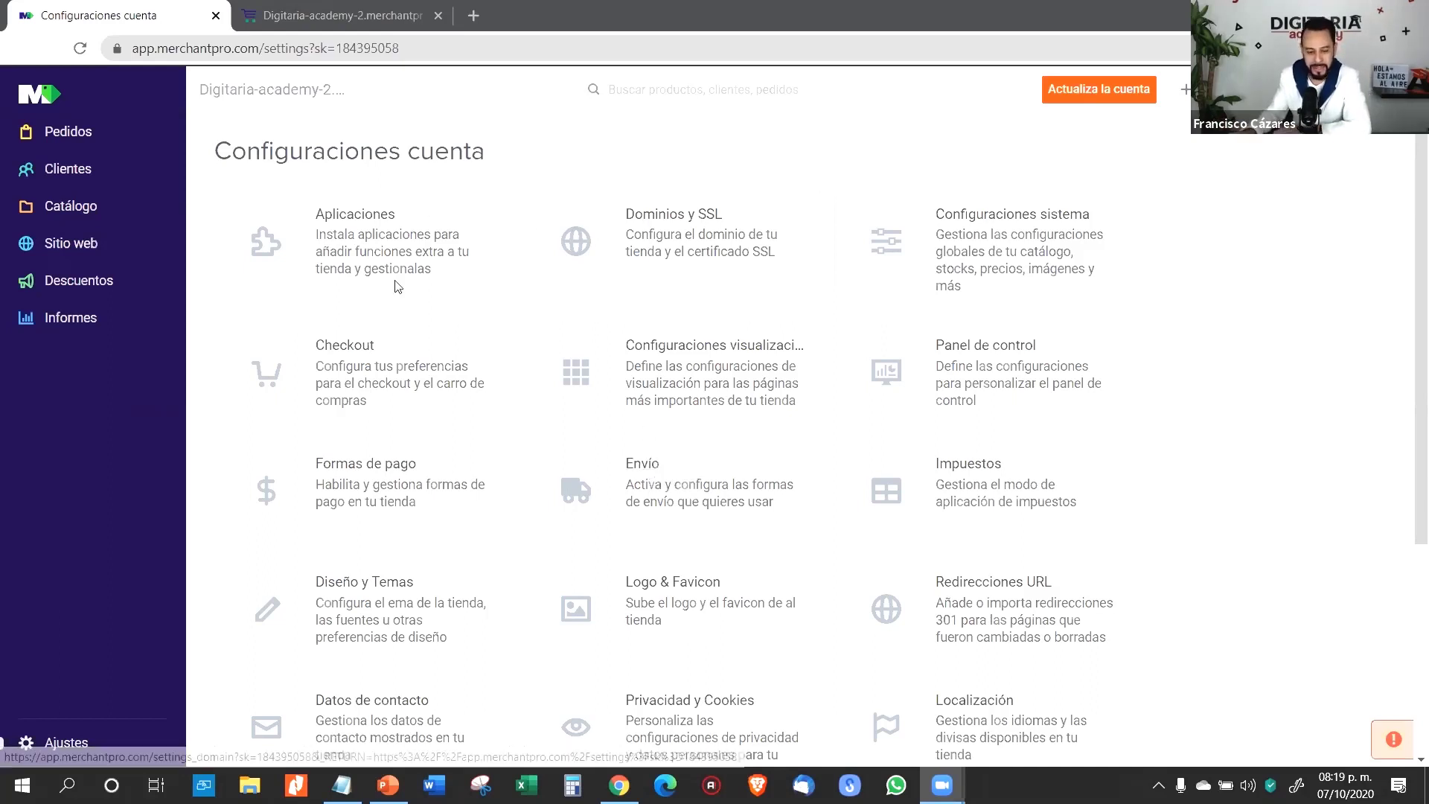
click(392, 469)
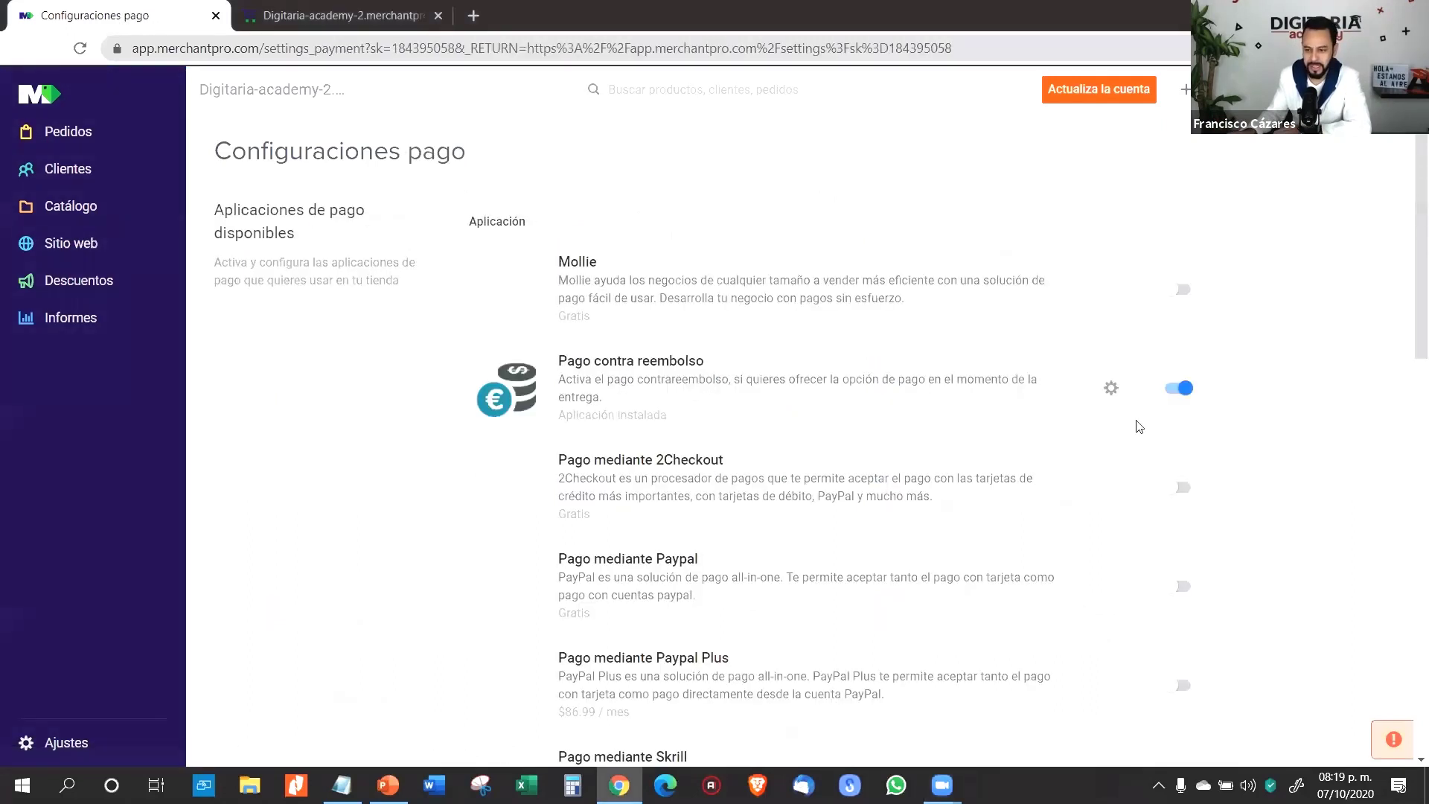
drag(1409, 264, 1410, 209)
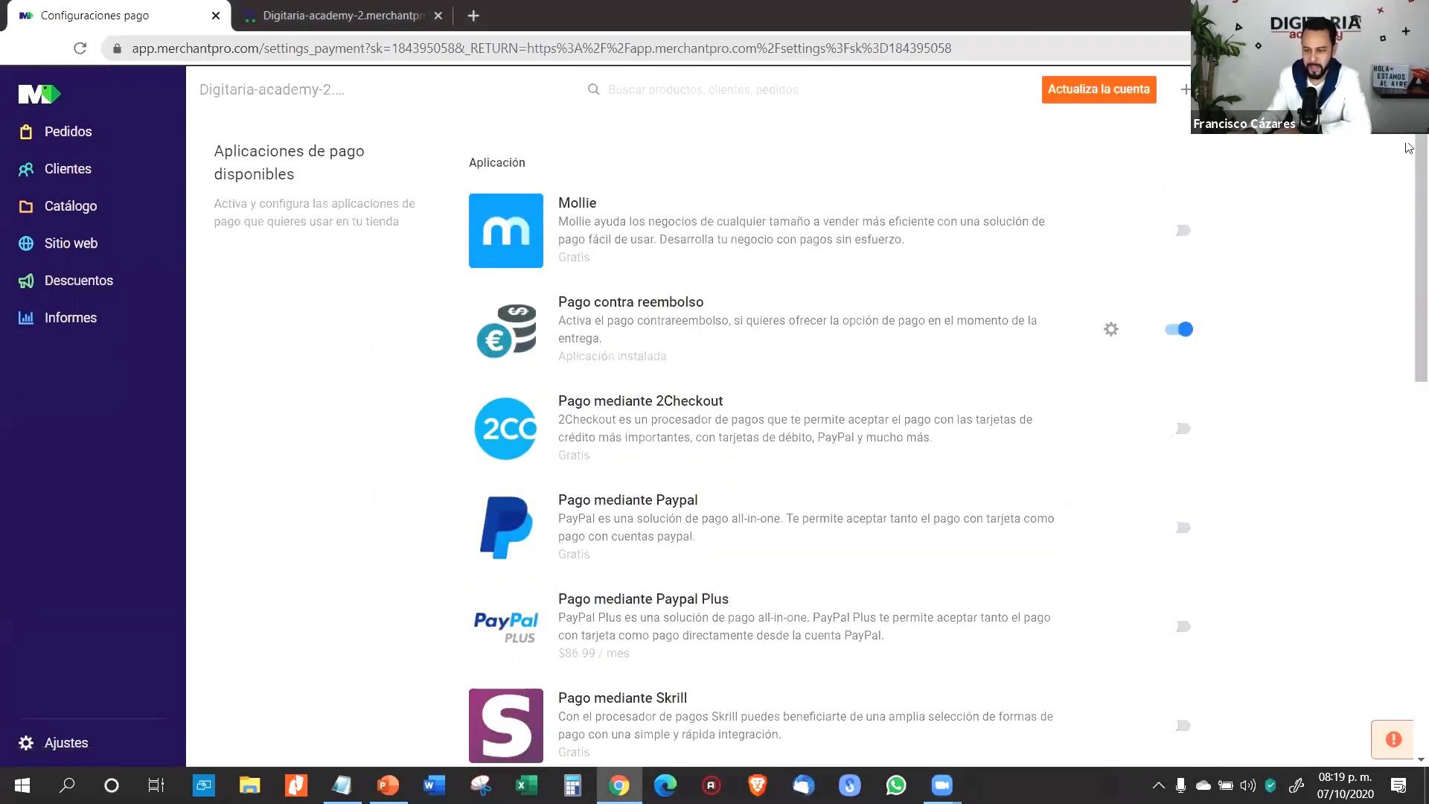
scroll(819, 446, down, 1)
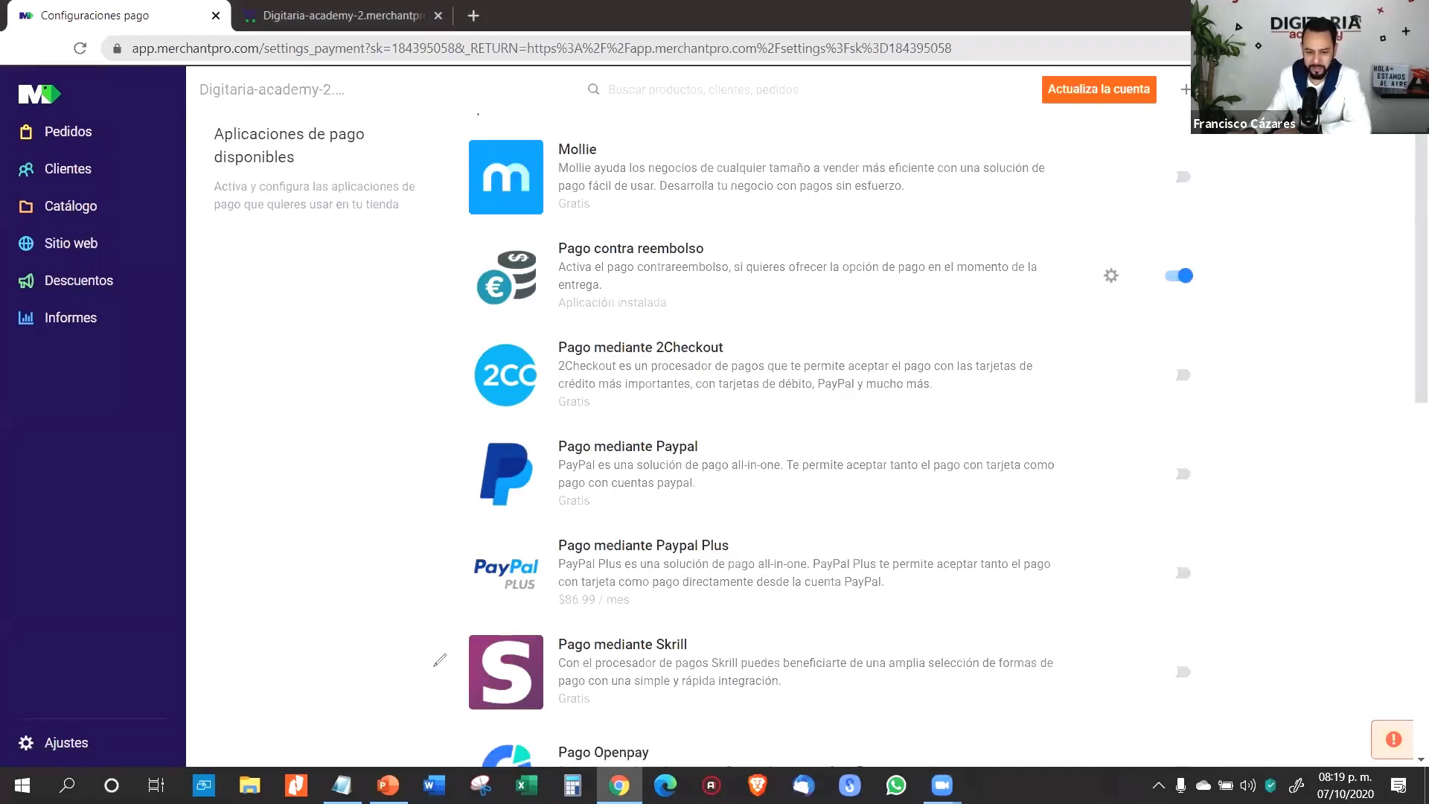
- Tick the Paypal, Paypal Plus and 2Checkout payment applications in red, cross out Mollie, and clear the annotations
drag(1072, 471, 1104, 463)
mouse_move(1047, 579)
mouse_down()
mouse_move(1063, 586)
mouse_move(1087, 554)
mouse_up()
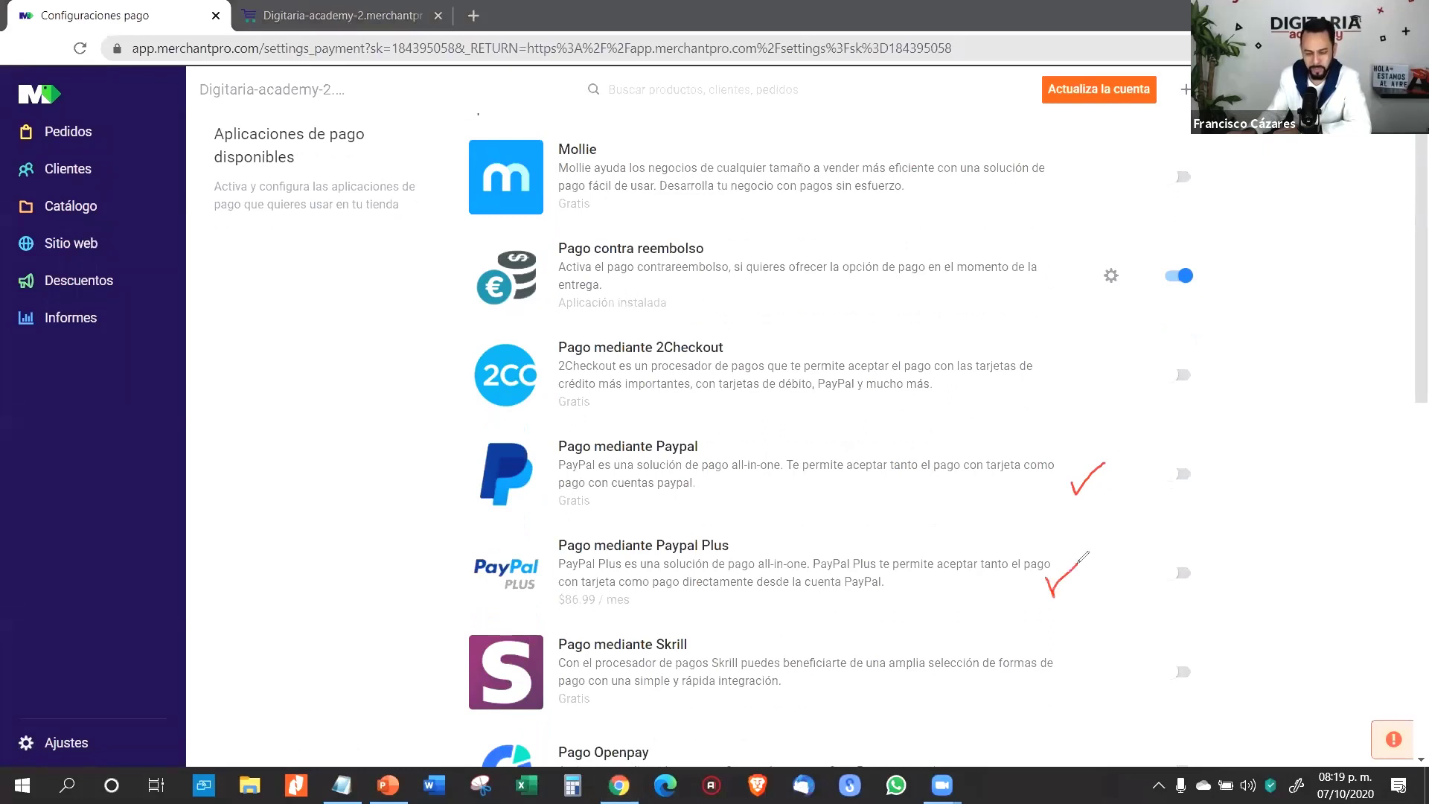
drag(1014, 375, 1053, 353)
mouse_move(1005, 152)
mouse_down()
mouse_move(1076, 176)
mouse_move(971, 235)
mouse_up()
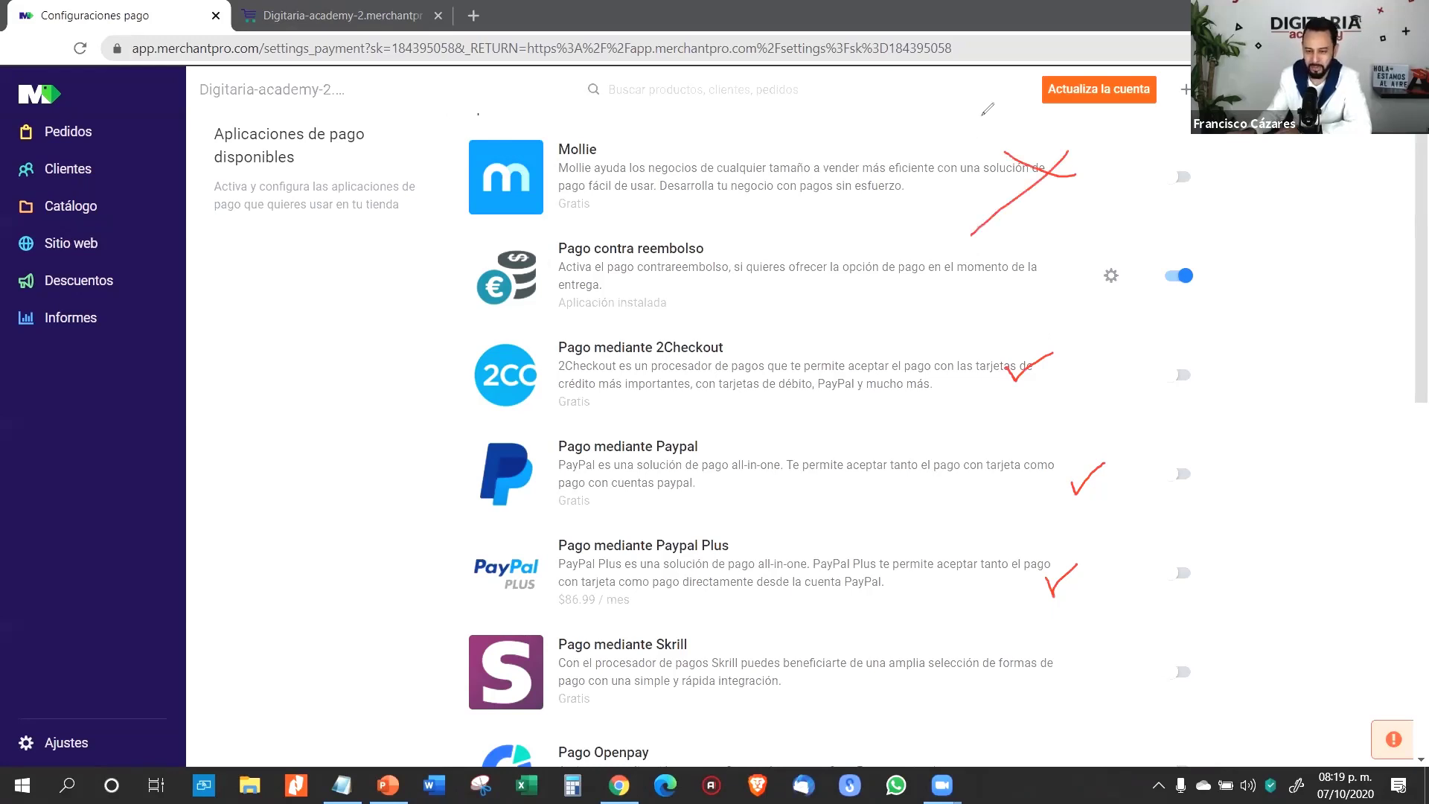
key(e)
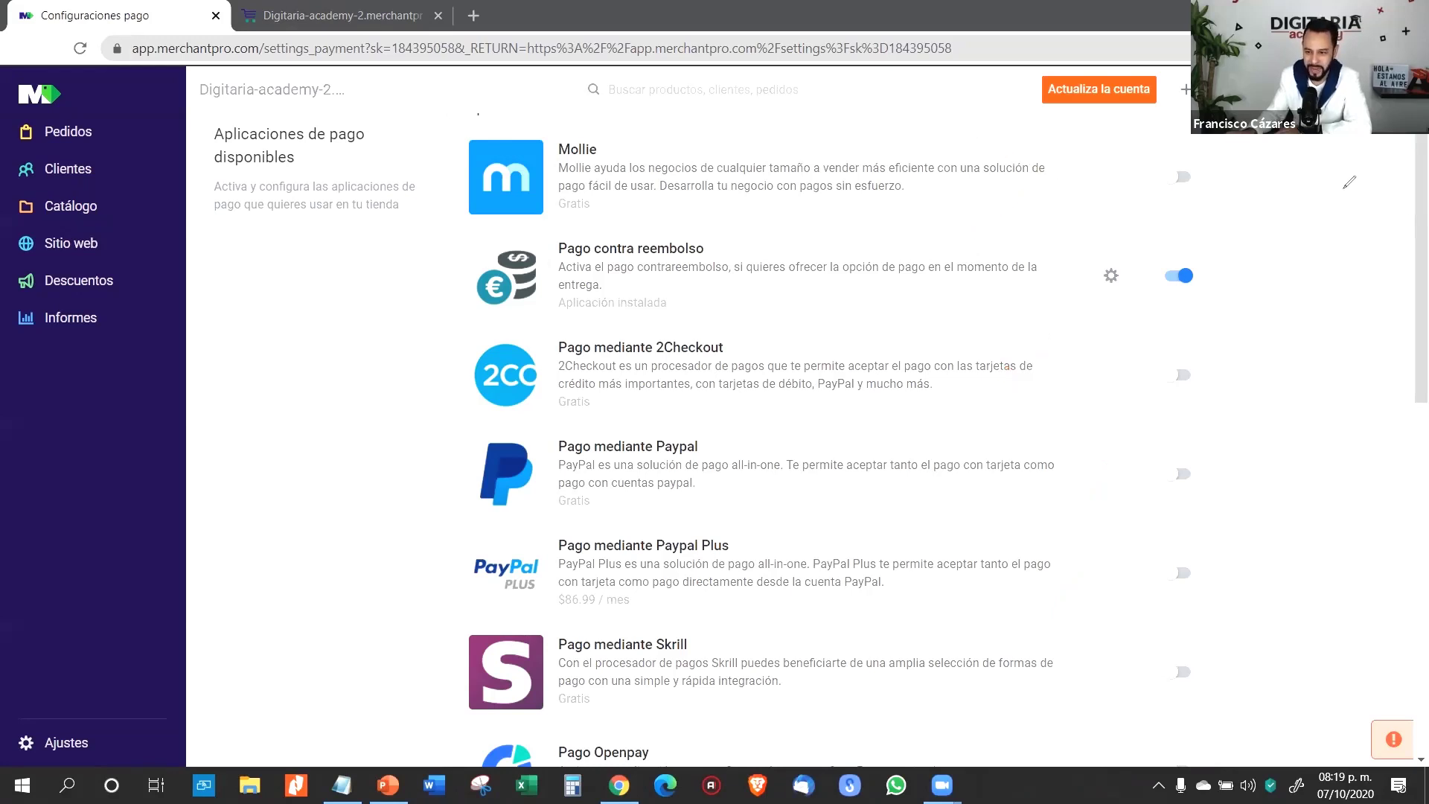
- Tick Pago Openpay, PayU Latam, Recogida en la tienda, Transferencia bancaria and Wallet in red, and clear the annotations
scroll(839, 657, down, 6)
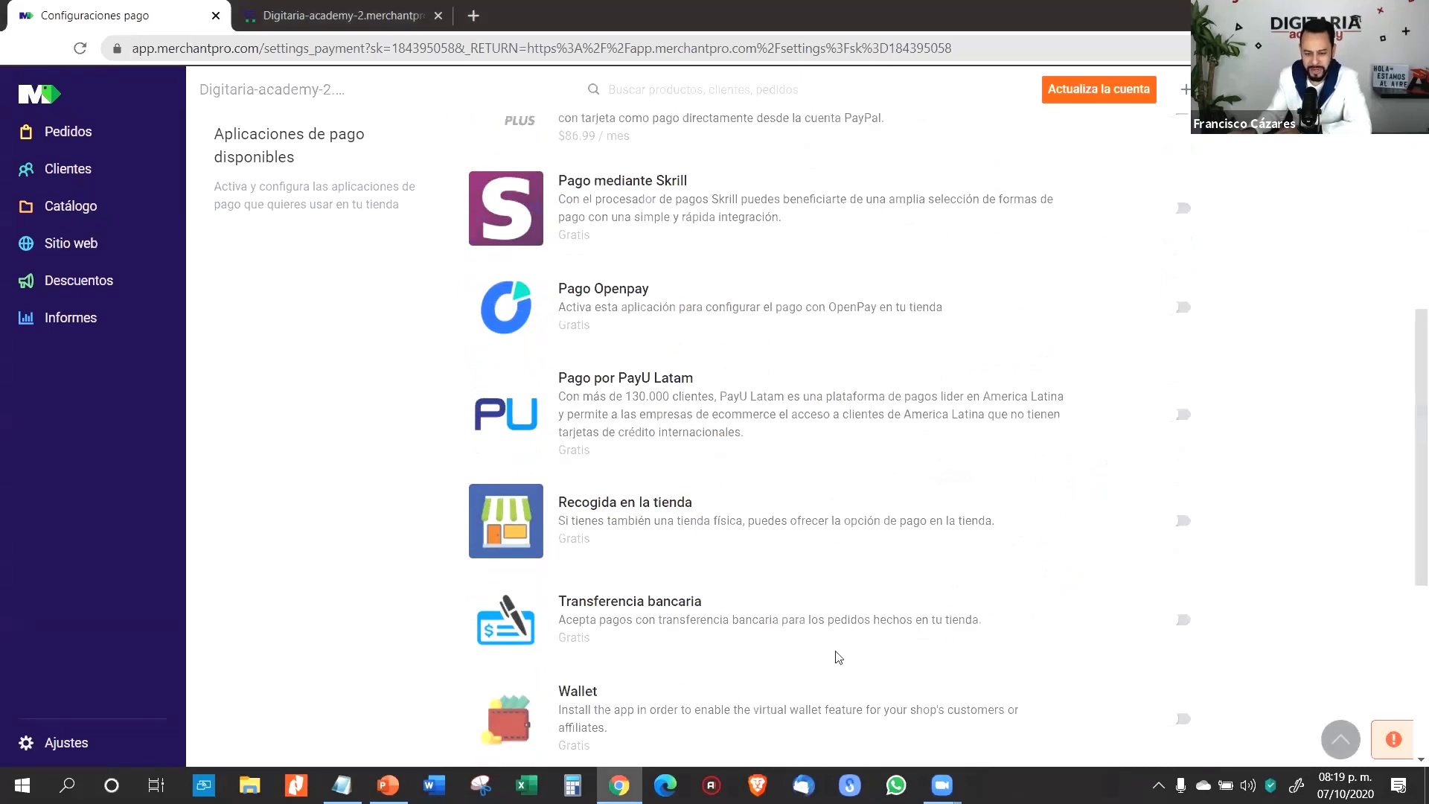
drag(1057, 298, 1093, 277)
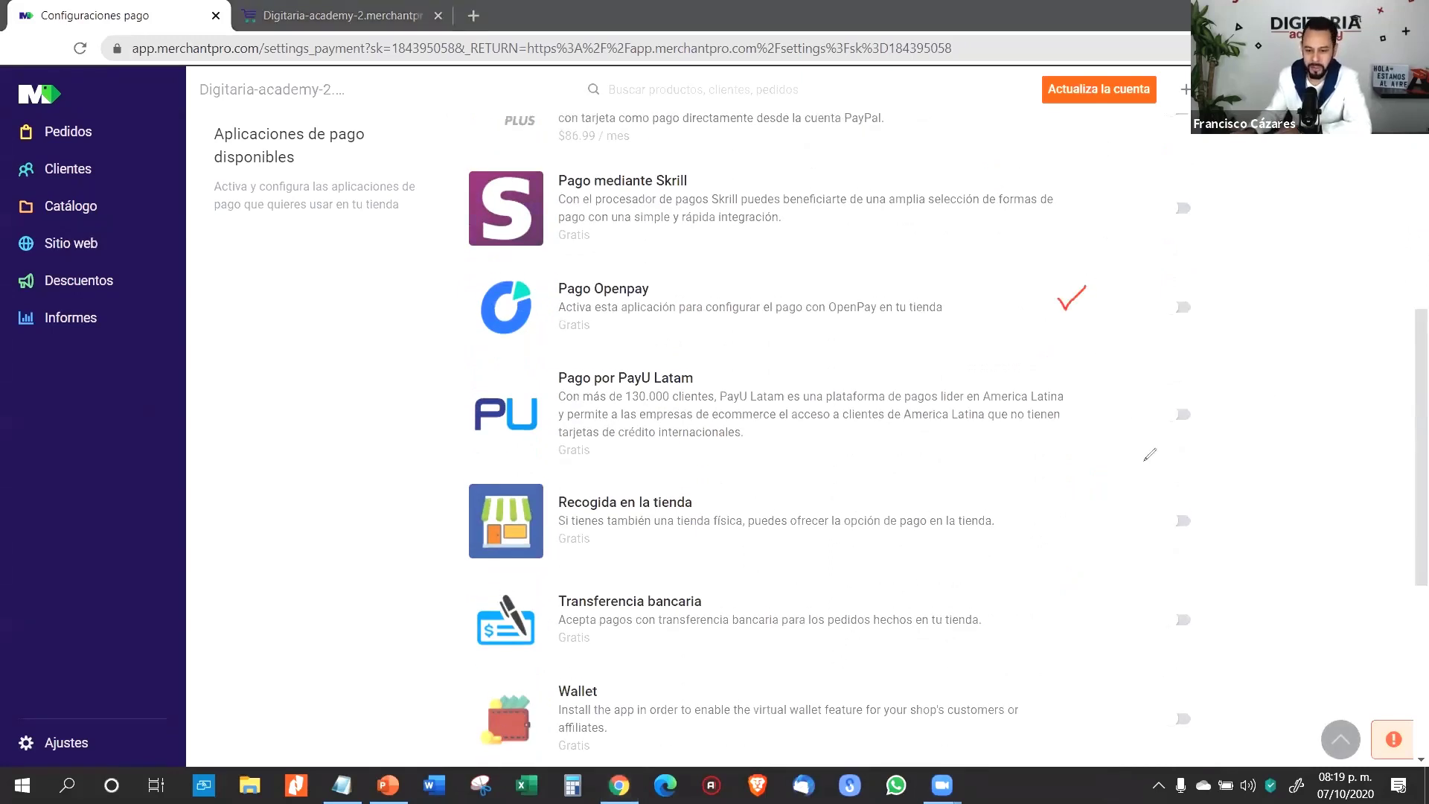
drag(1037, 410, 1091, 393)
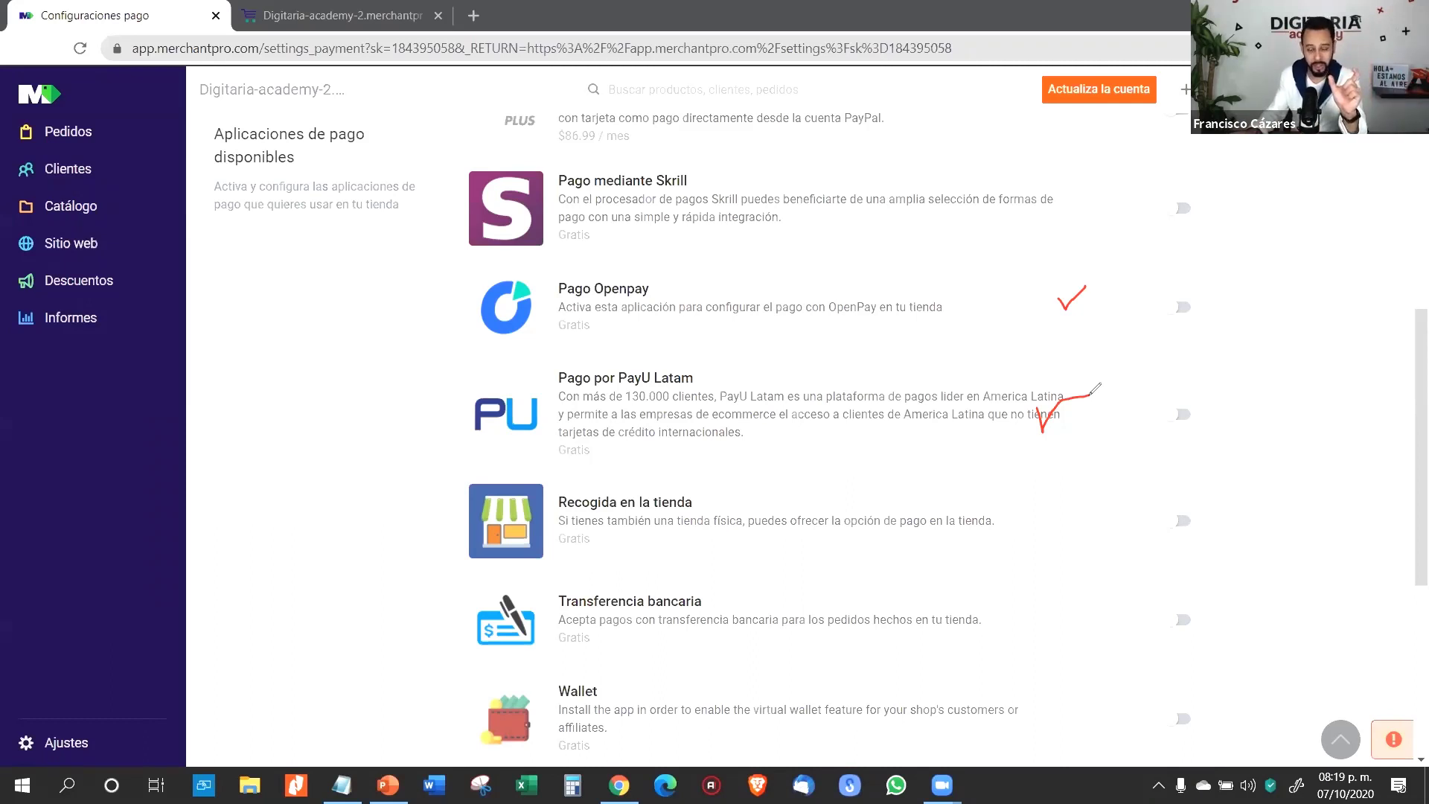
drag(1013, 503, 1072, 477)
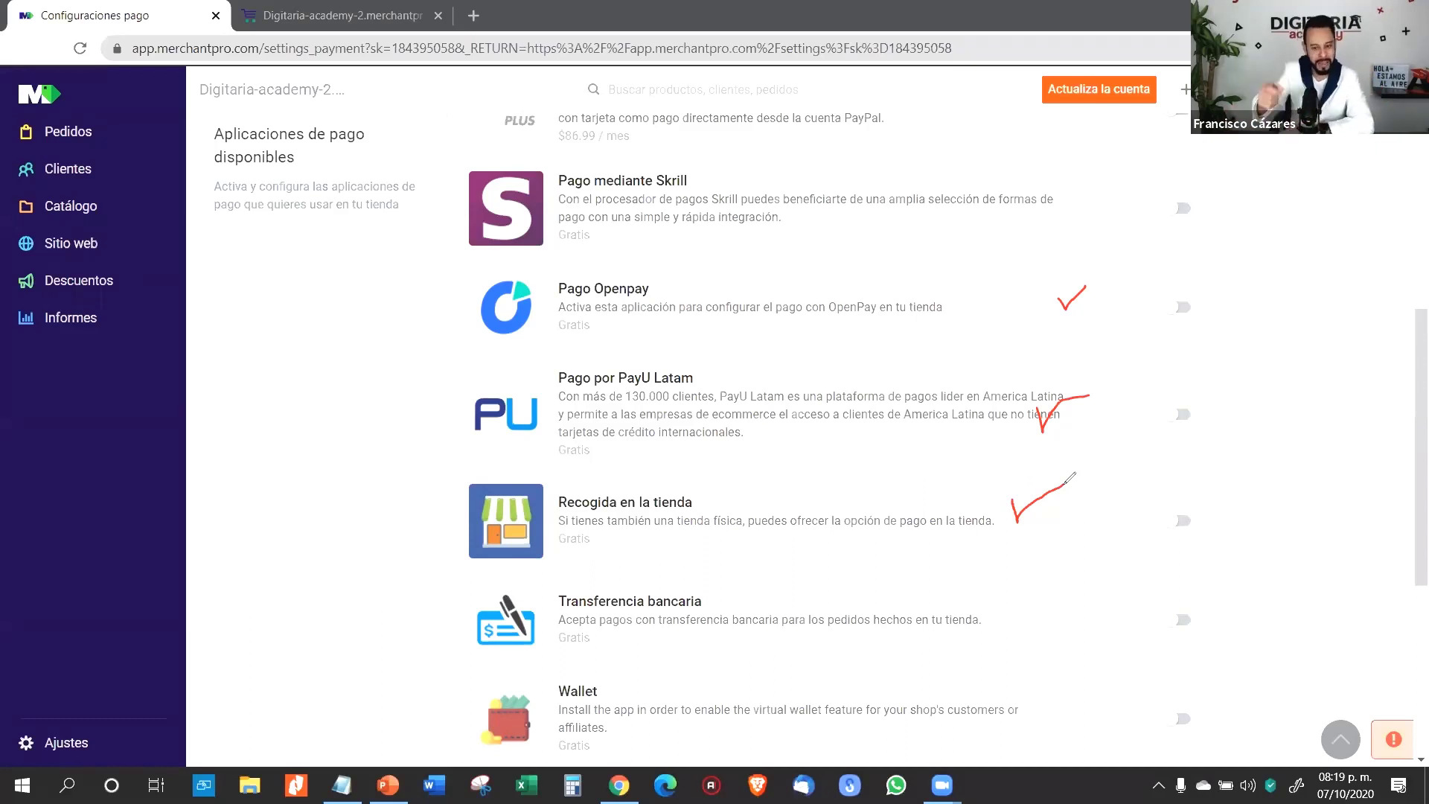
drag(1019, 605, 1059, 585)
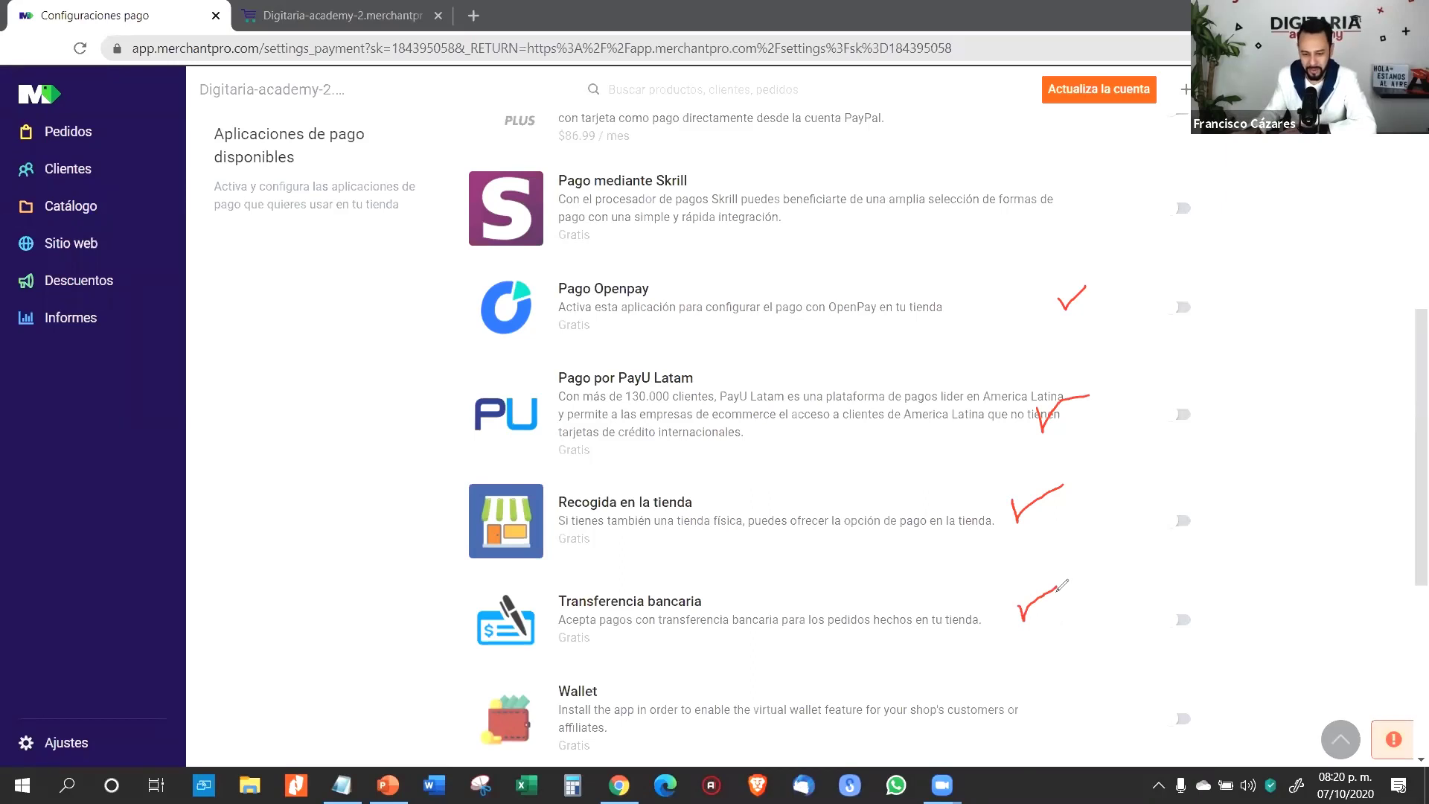
mouse_move(1016, 703)
mouse_down()
mouse_move(1025, 728)
mouse_move(1066, 680)
mouse_up()
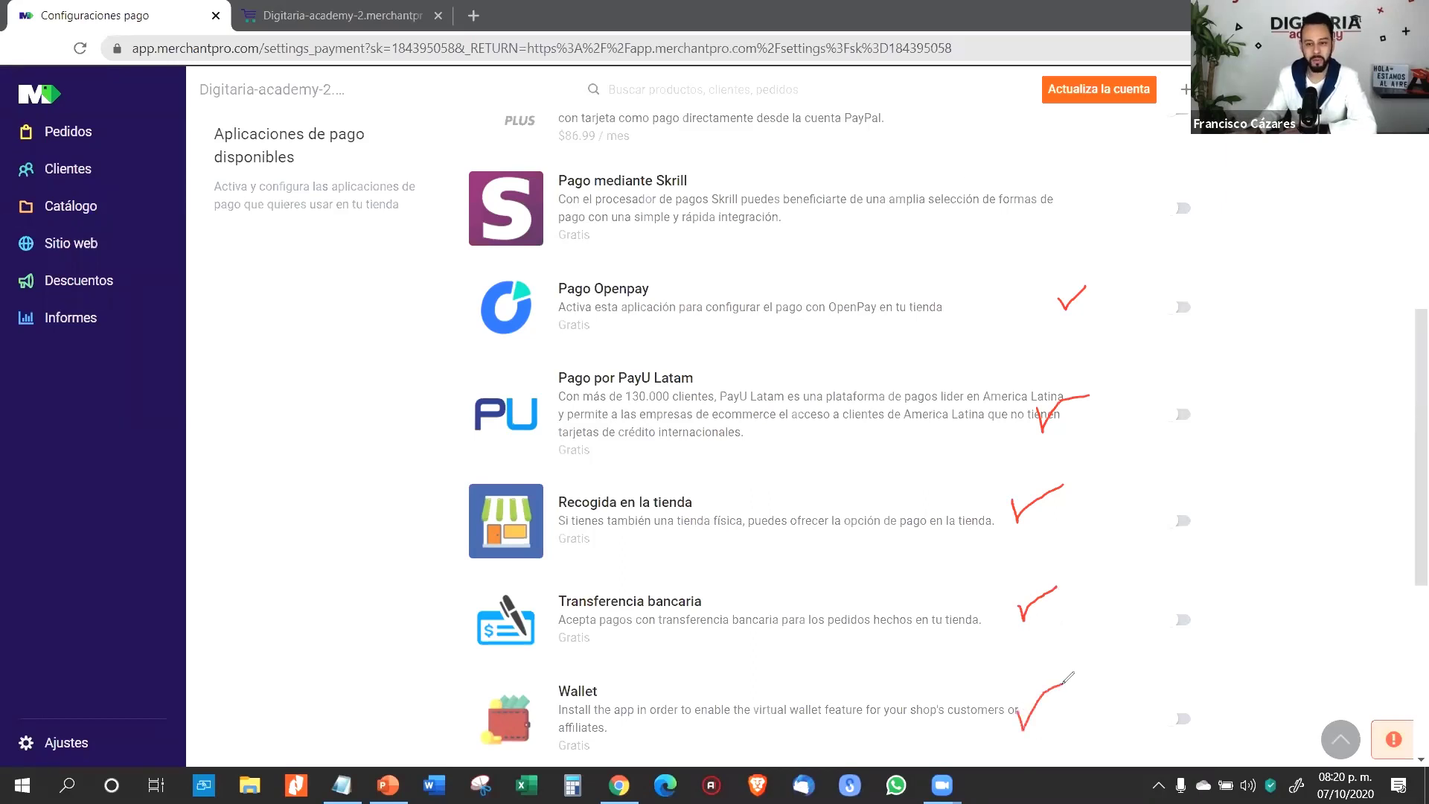
key(Escape)
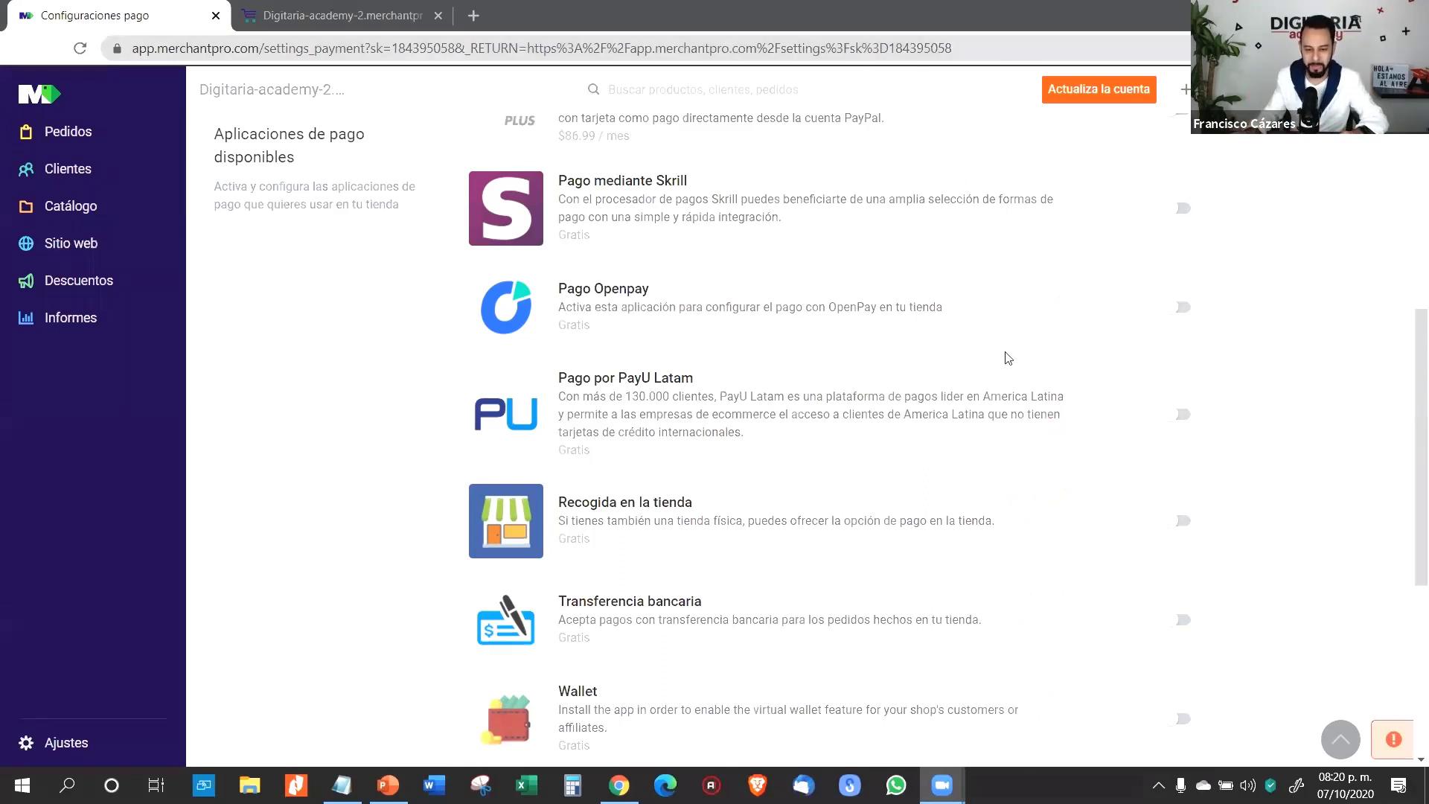
- Open the installation form of the Pago mediante Paypal application
scroll(1006, 358, up, 5)
scroll(633, 309, down, 1)
click(588, 262)
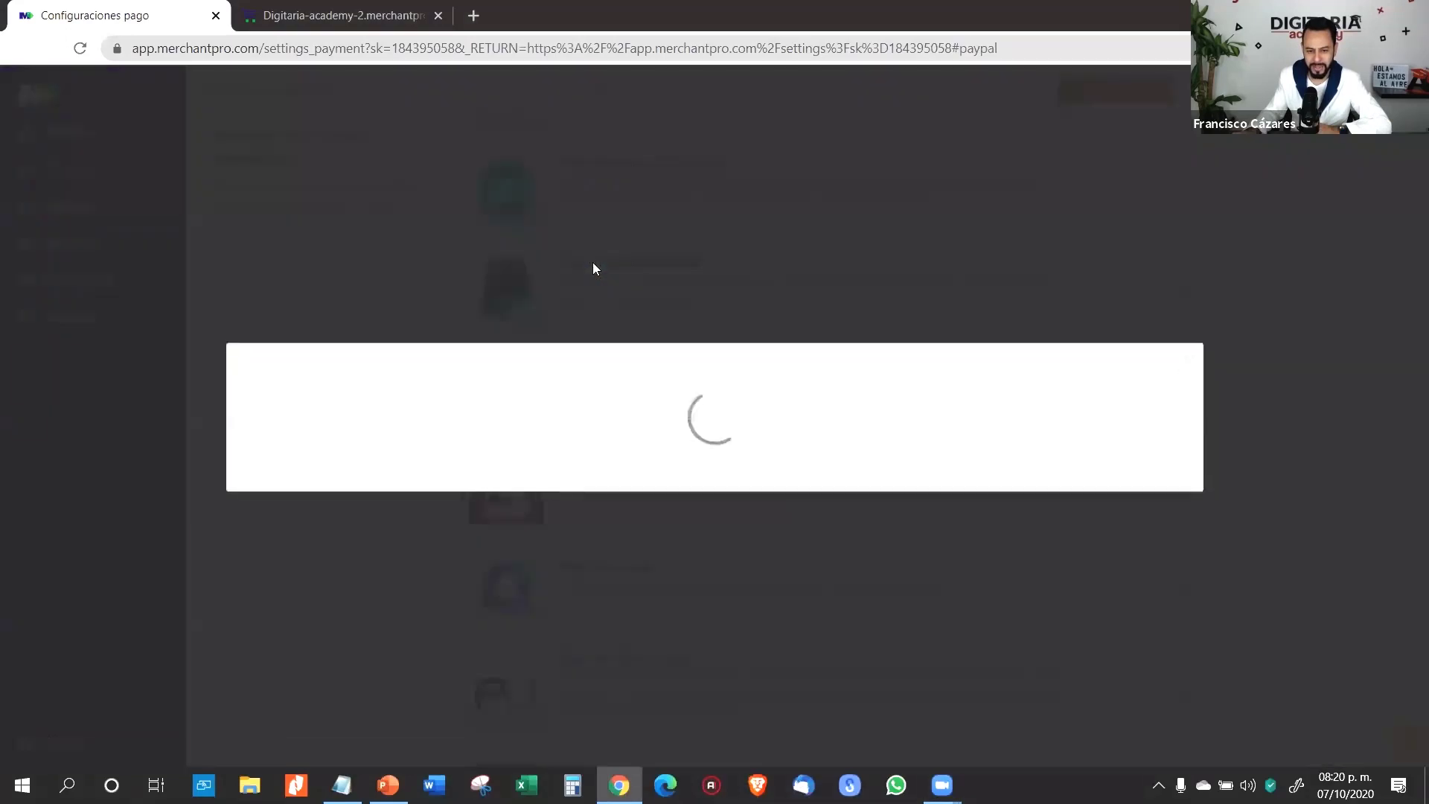
click(899, 618)
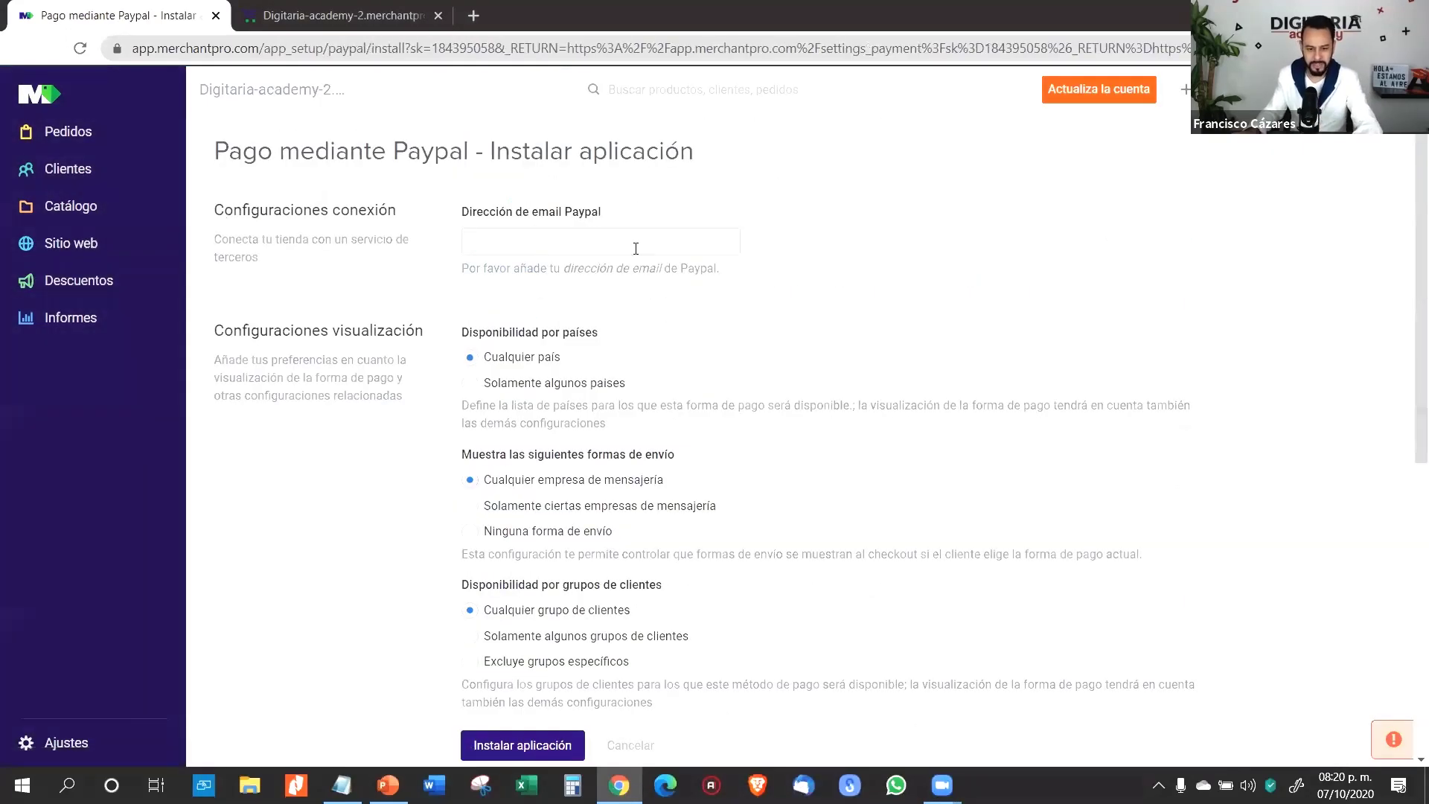
- Enter the PayPal account's email address and install the application with the remaining options at their defaults
click(633, 242)
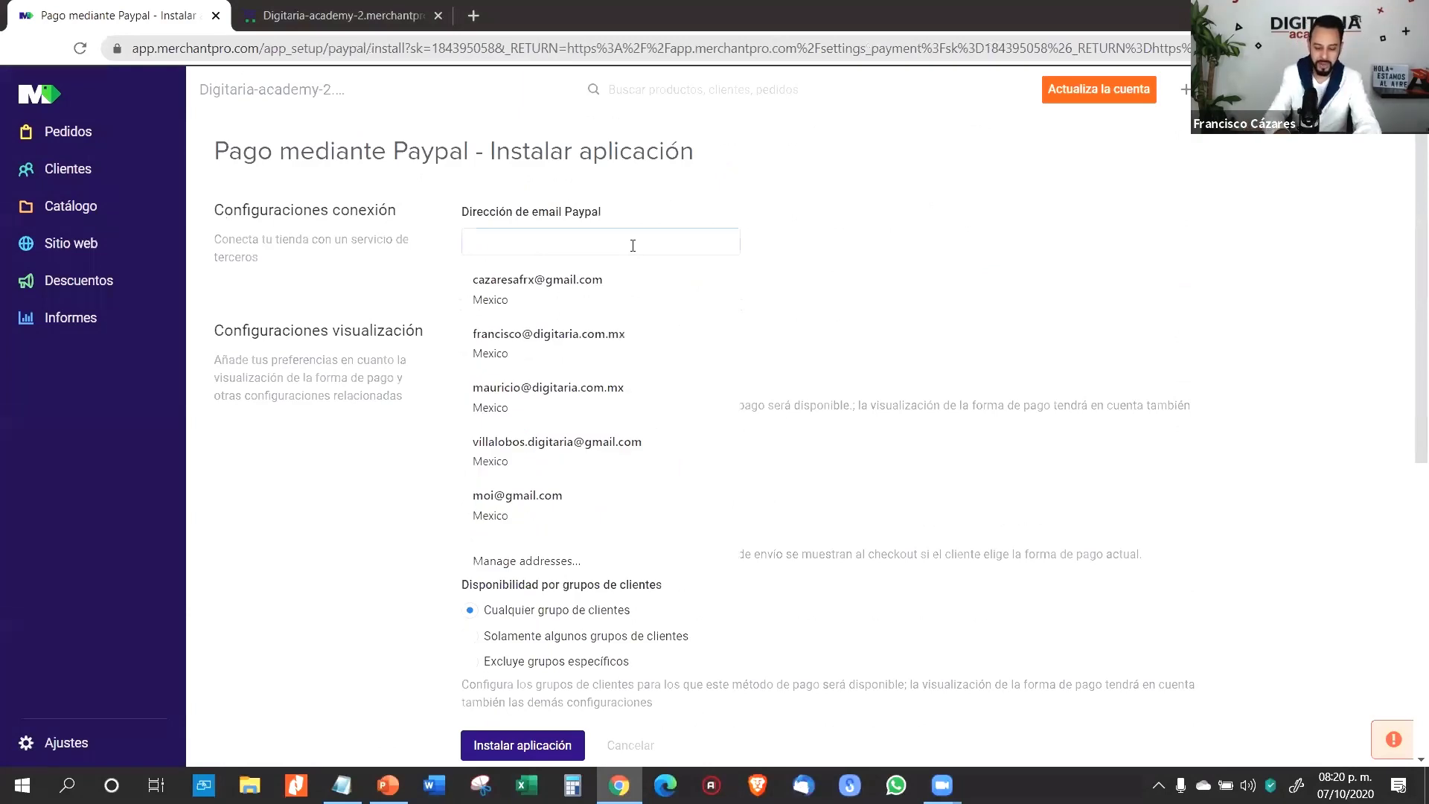
text(fran)
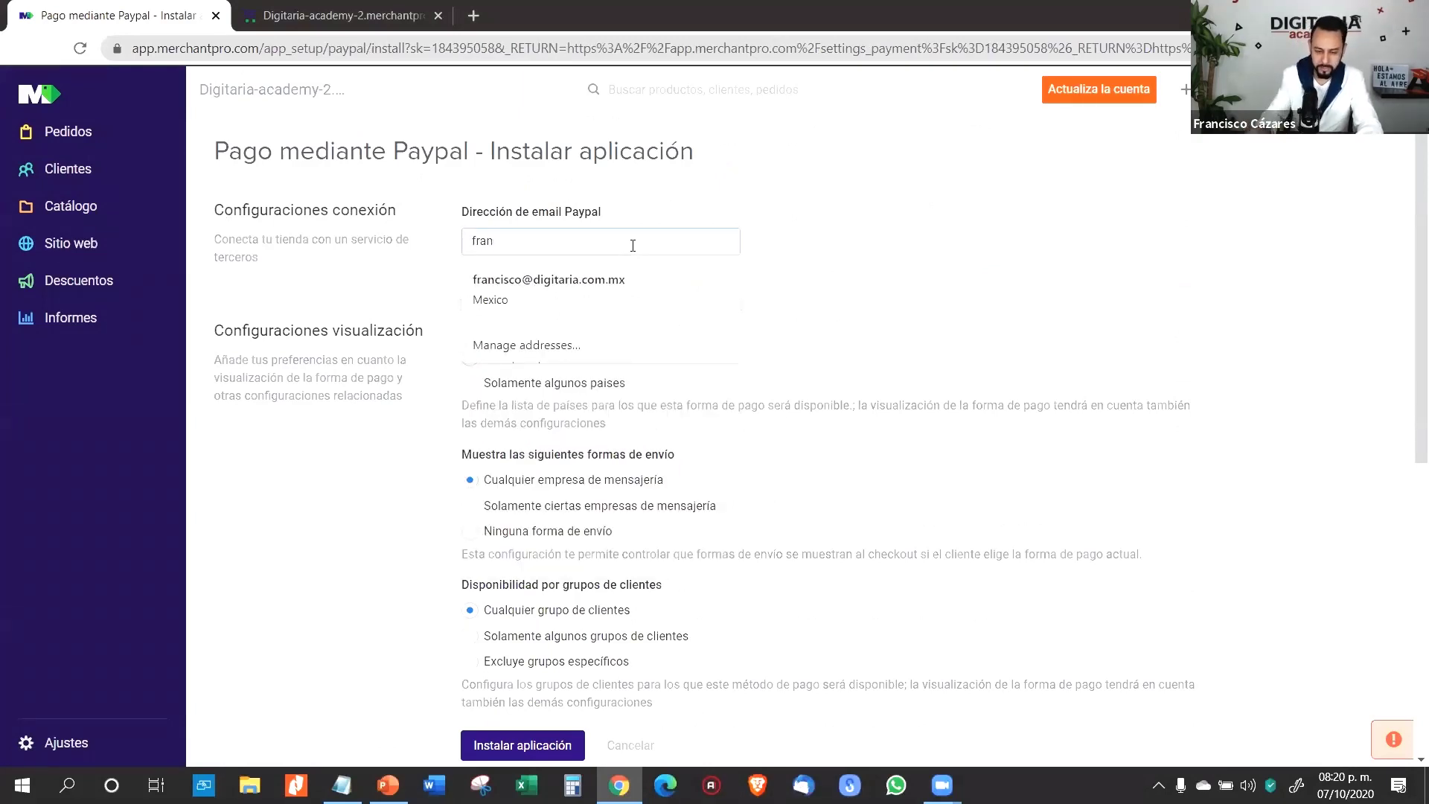
click(638, 279)
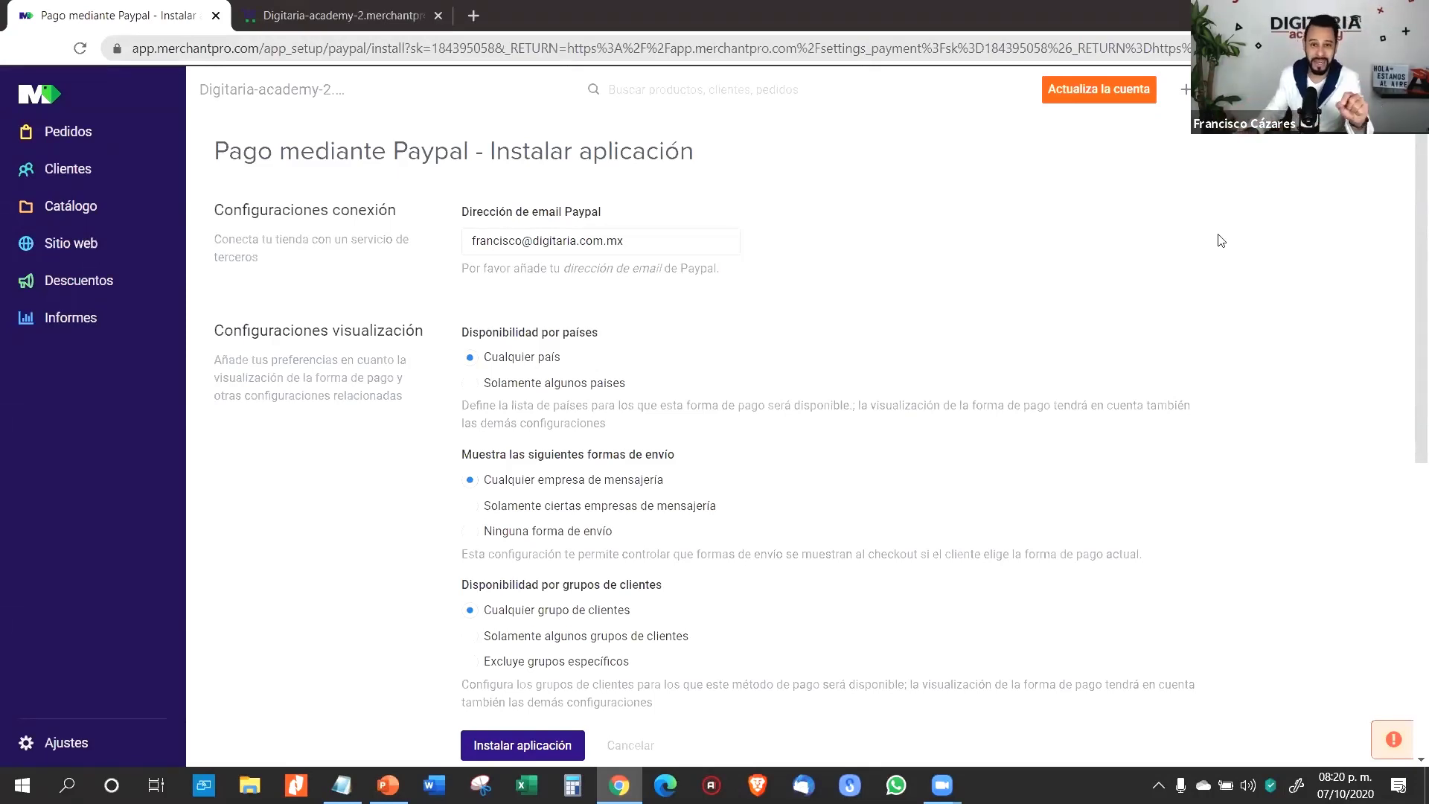
scroll(804, 246, down, 7)
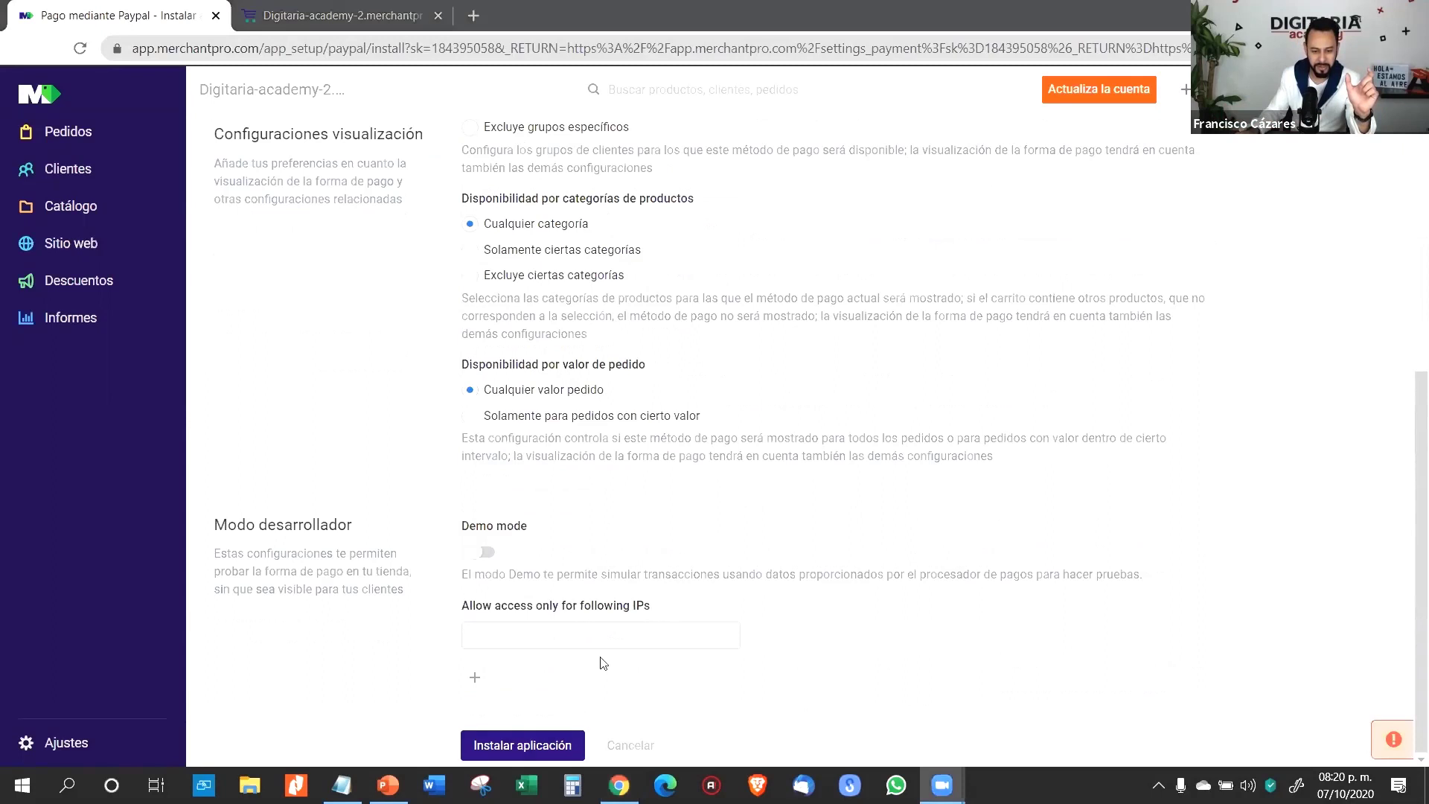
click(522, 745)
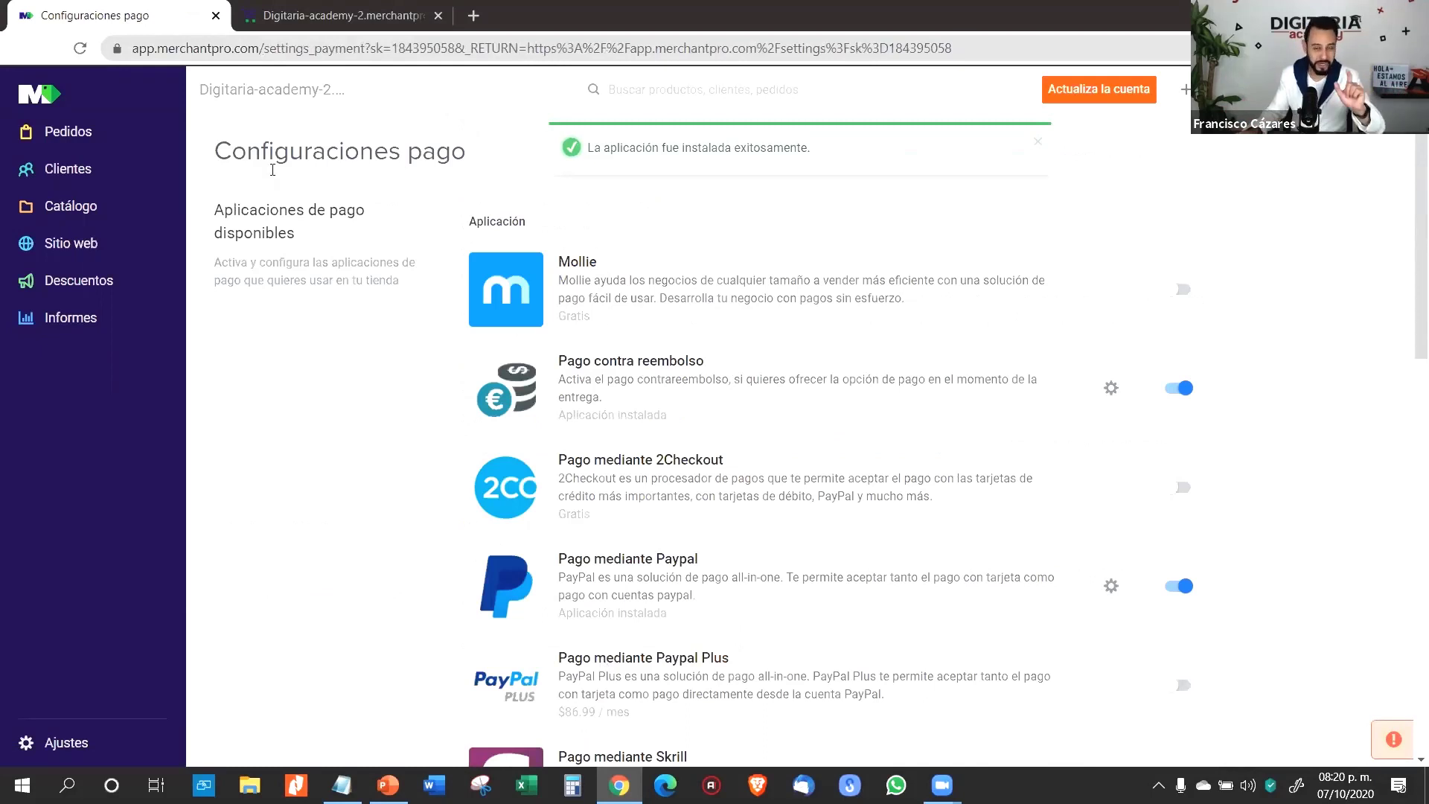
- In the store's checkout page, circle Forma de pago and tick Pago contra reembolso in red, and clear the annotations
click(350, 15)
scroll(923, 481, up, 4)
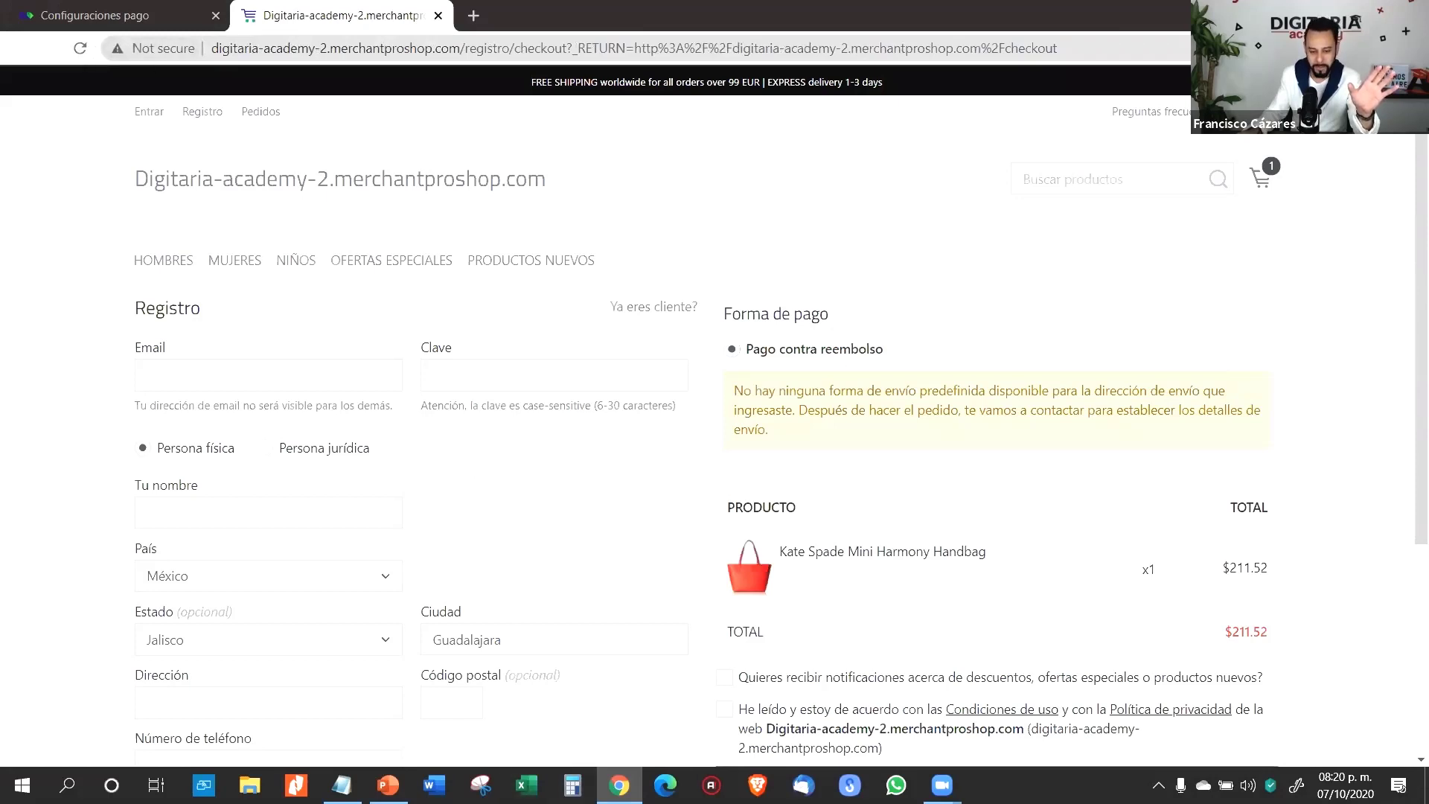
mouse_move(811, 323)
mouse_down()
mouse_move(760, 288)
mouse_move(720, 324)
mouse_up()
drag(907, 336, 938, 317)
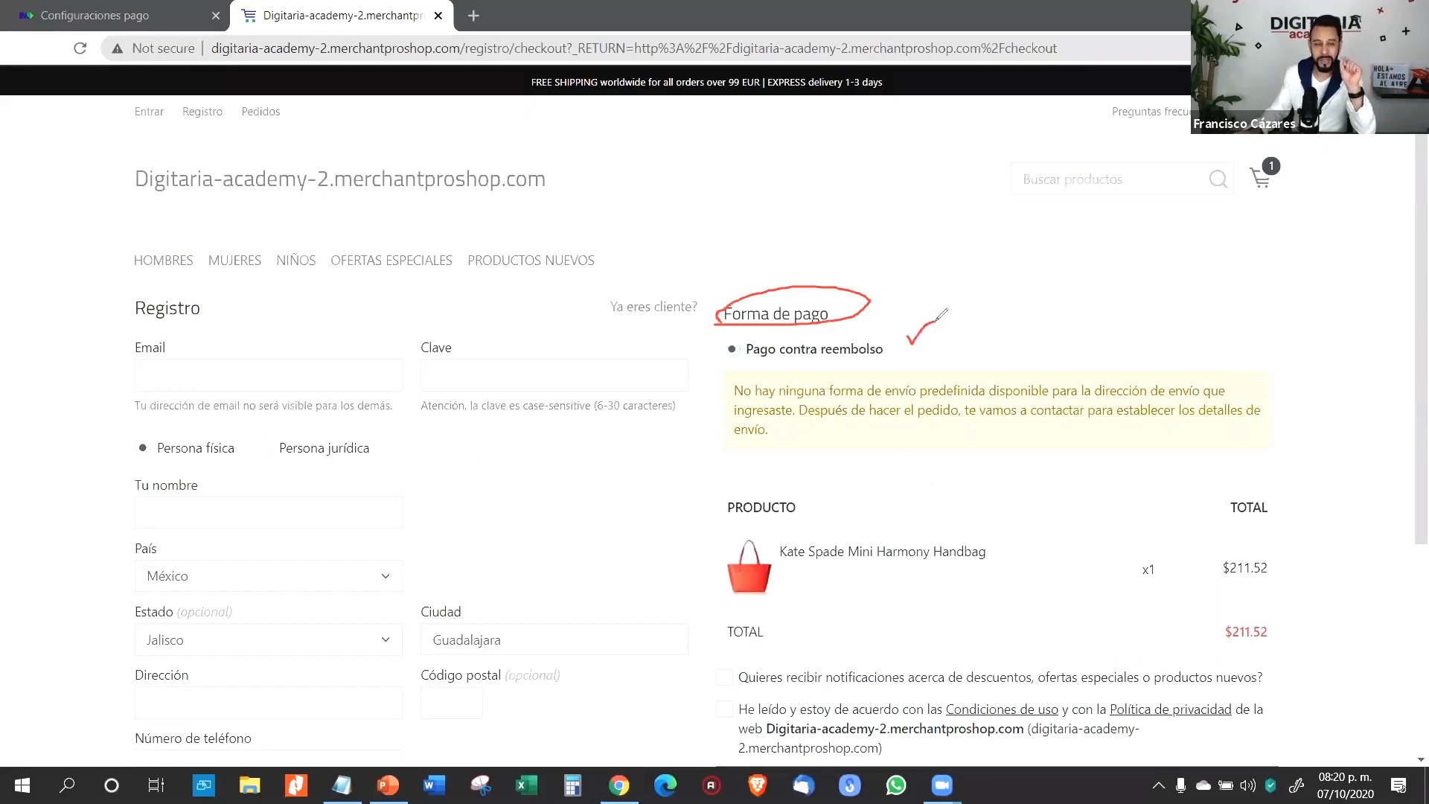
key(e)
- Reload the checkout page and tick the Pago online - Paypal option in red
click(79, 50)
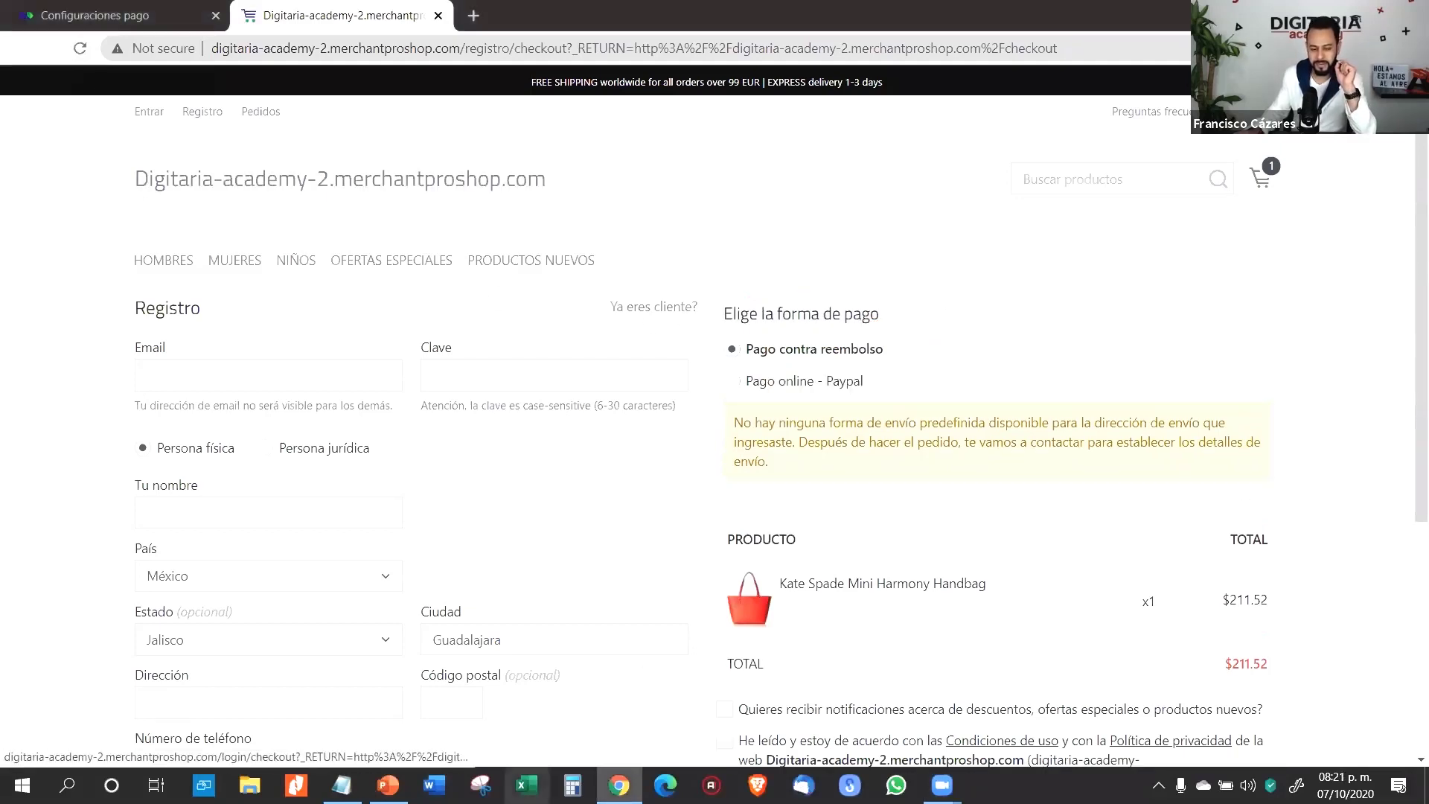
drag(878, 377, 940, 355)
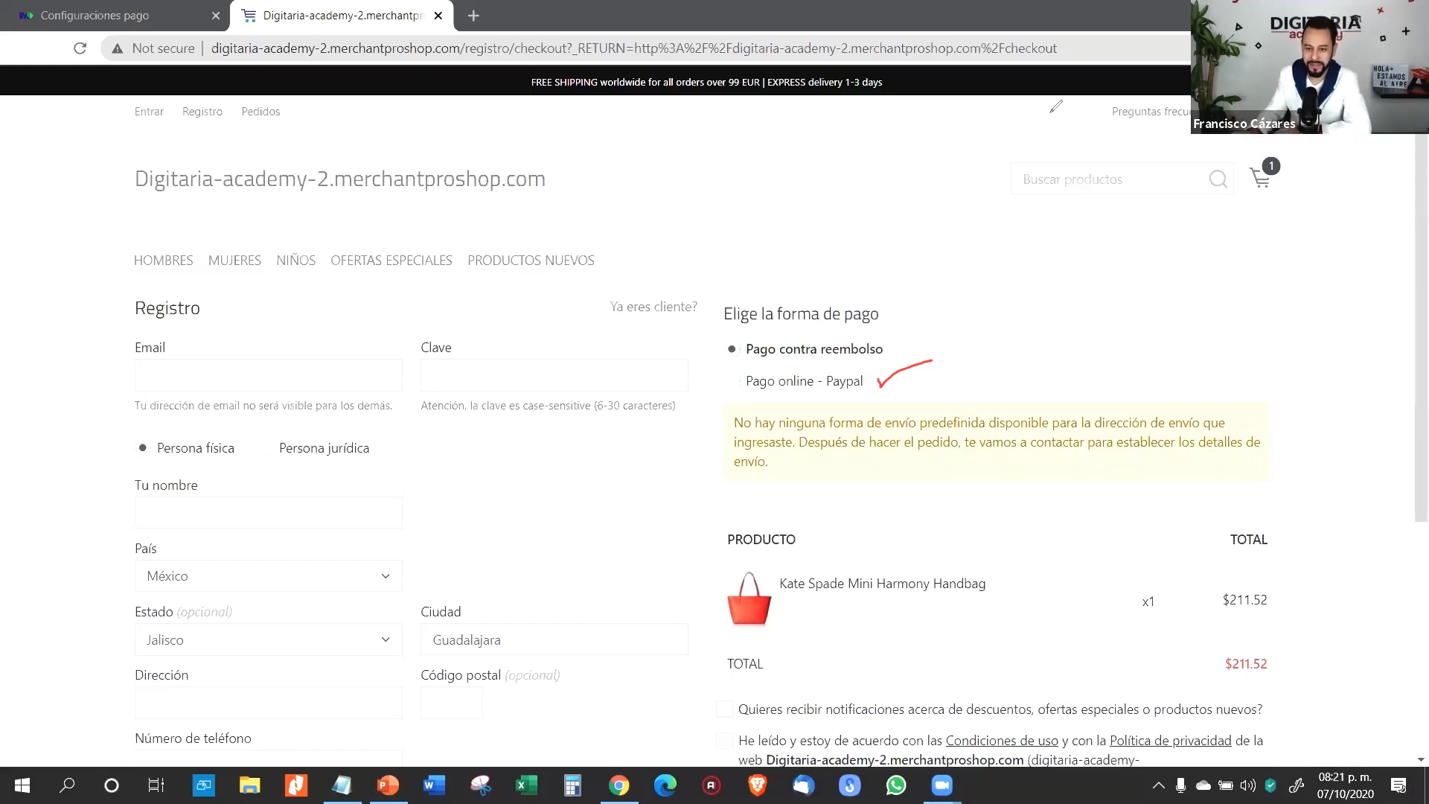
- Return to the control panel, review the available payment applications, and open the Envío settings from Ajustes
click(84, 10)
scroll(400, 477, down, 1)
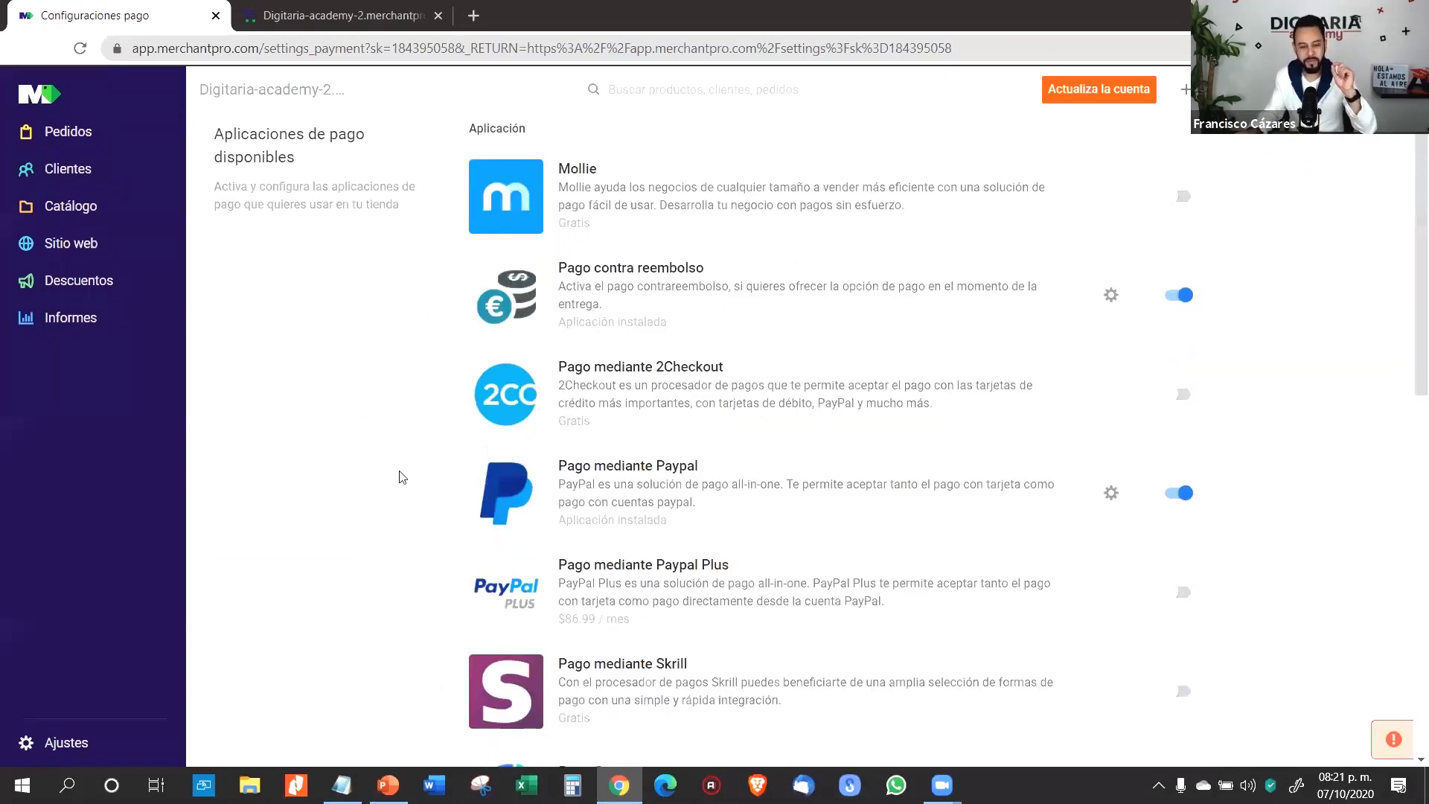
scroll(926, 542, down, 8)
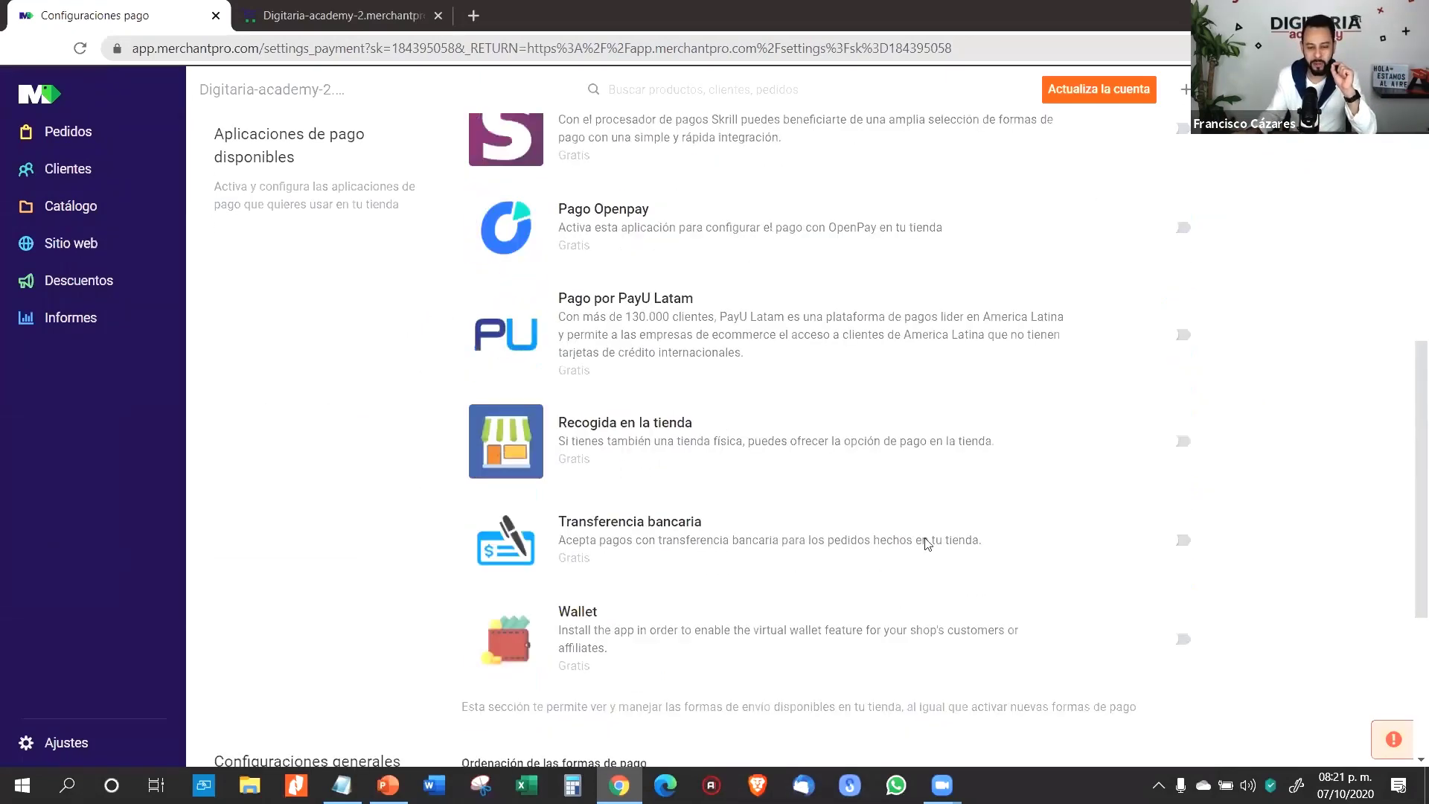
scroll(927, 543, up, 10)
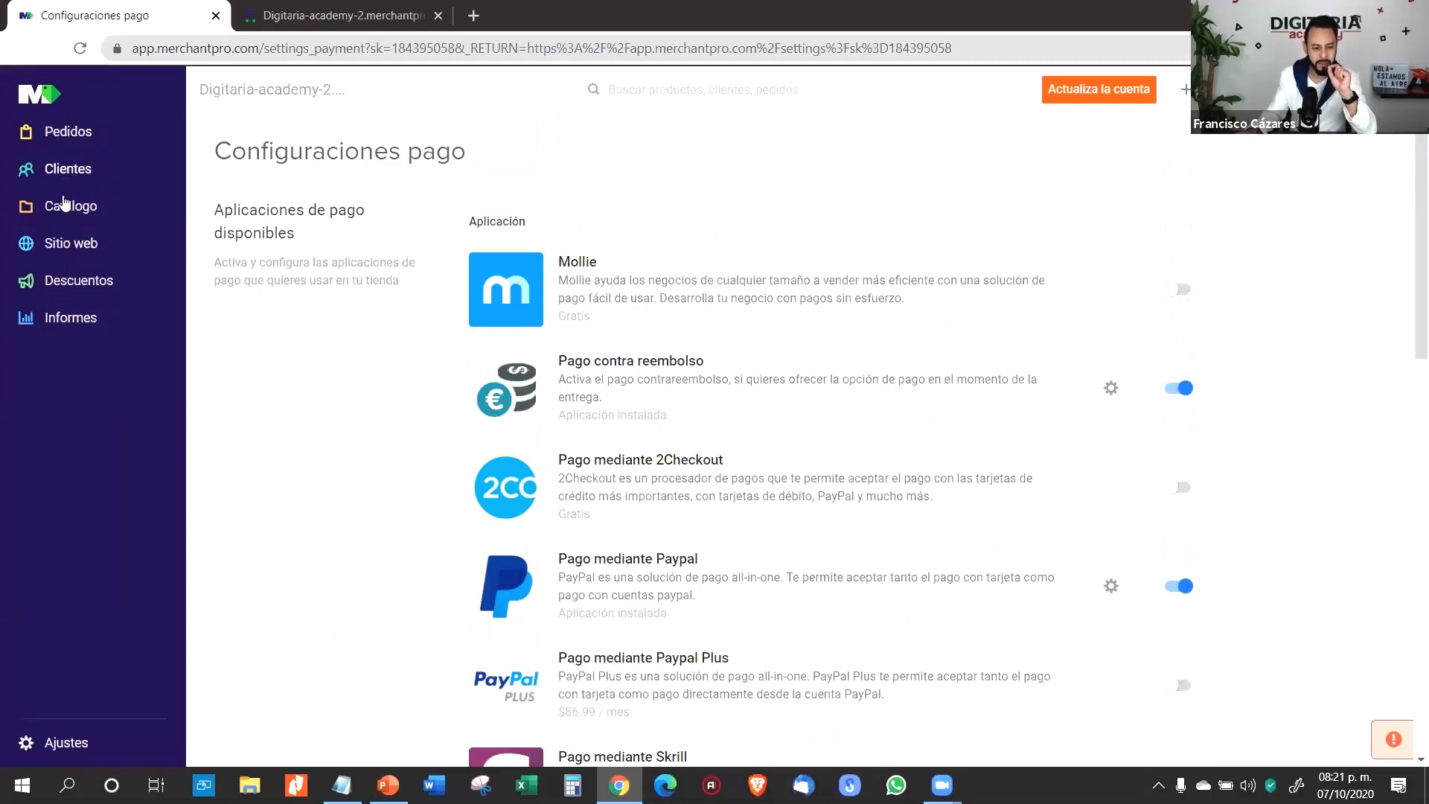
click(43, 716)
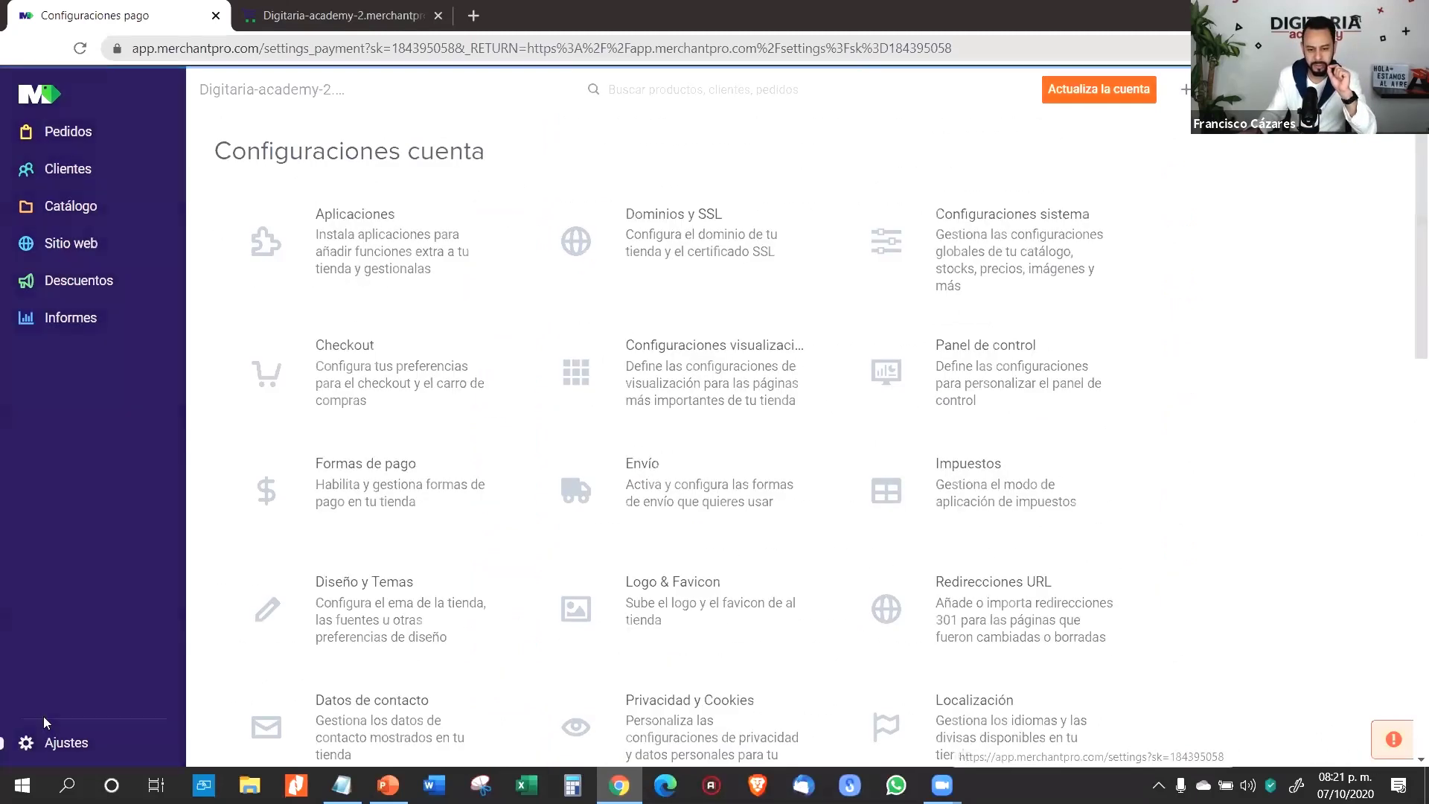
scroll(215, 580, down, 1)
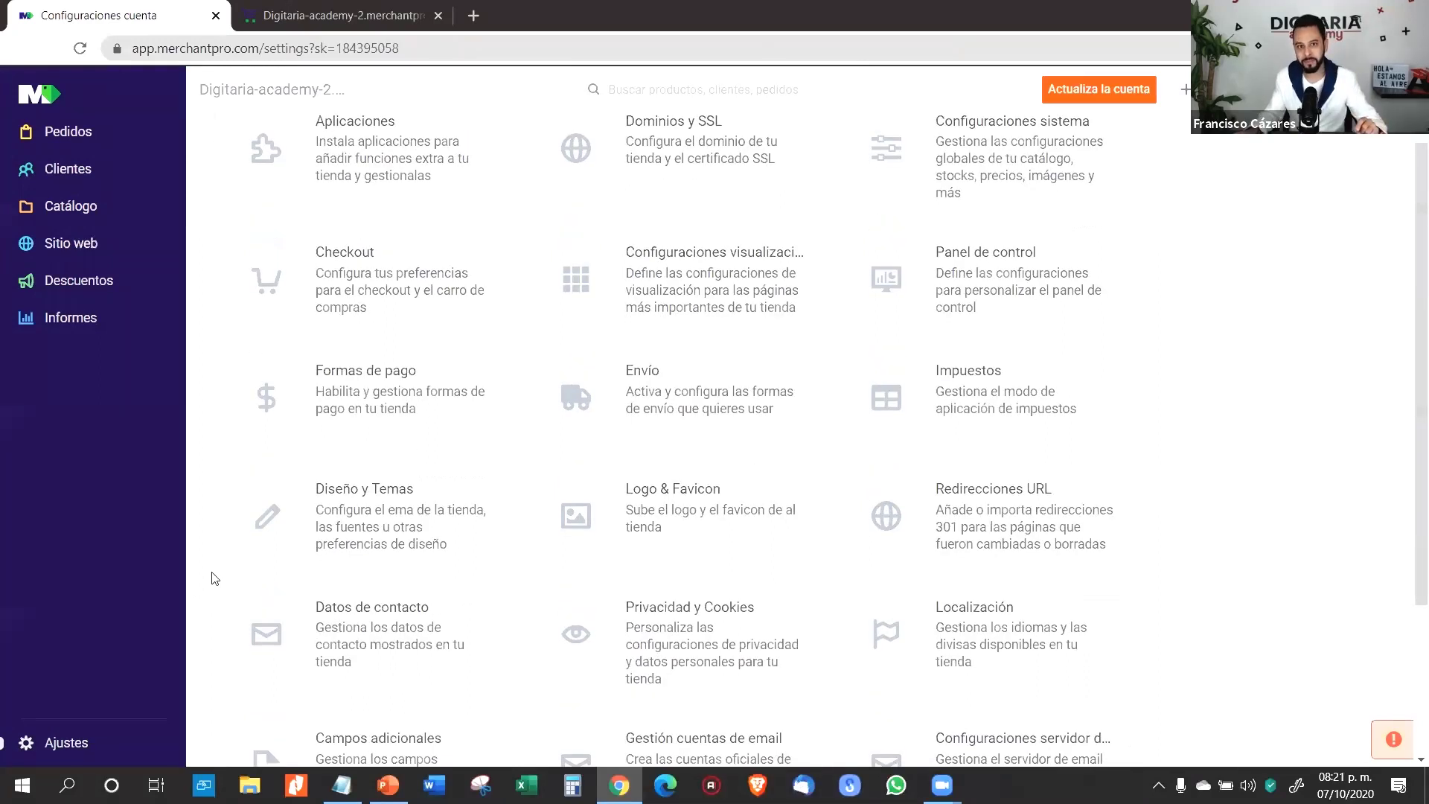
click(640, 379)
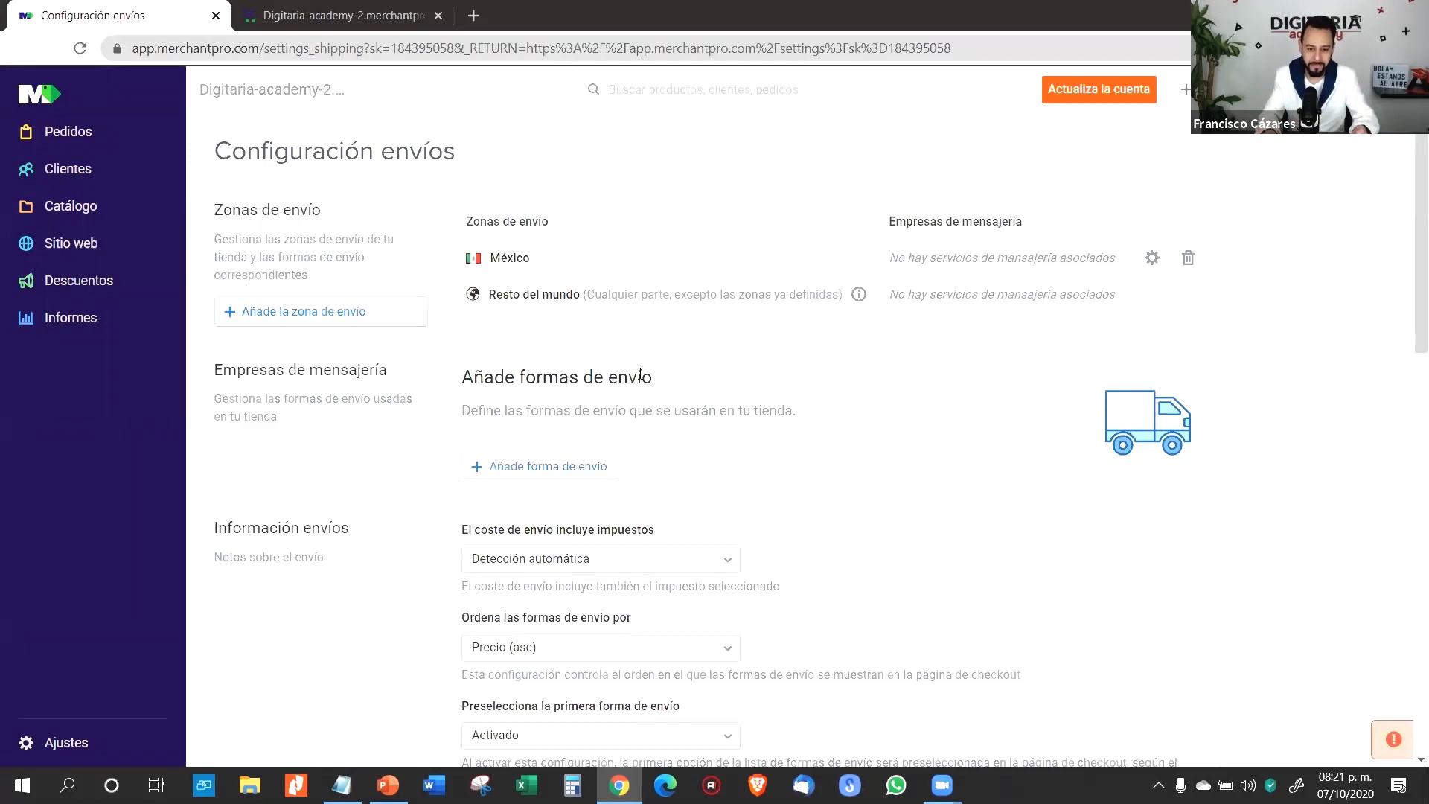
- Start a new shipping method and name it "FedEx estándar"
scroll(708, 458, down, 3)
scroll(721, 469, up, 3)
click(551, 466)
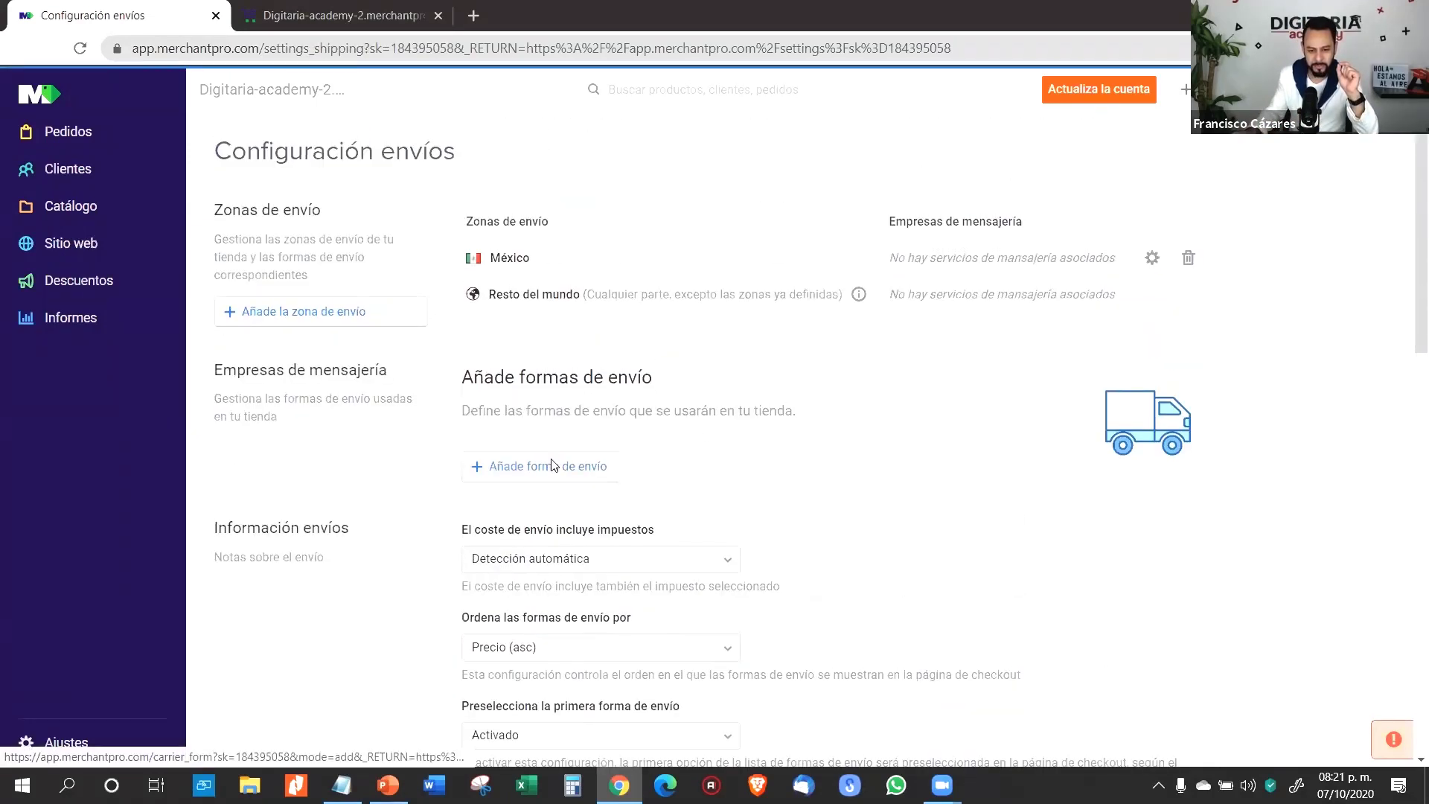
click(526, 241)
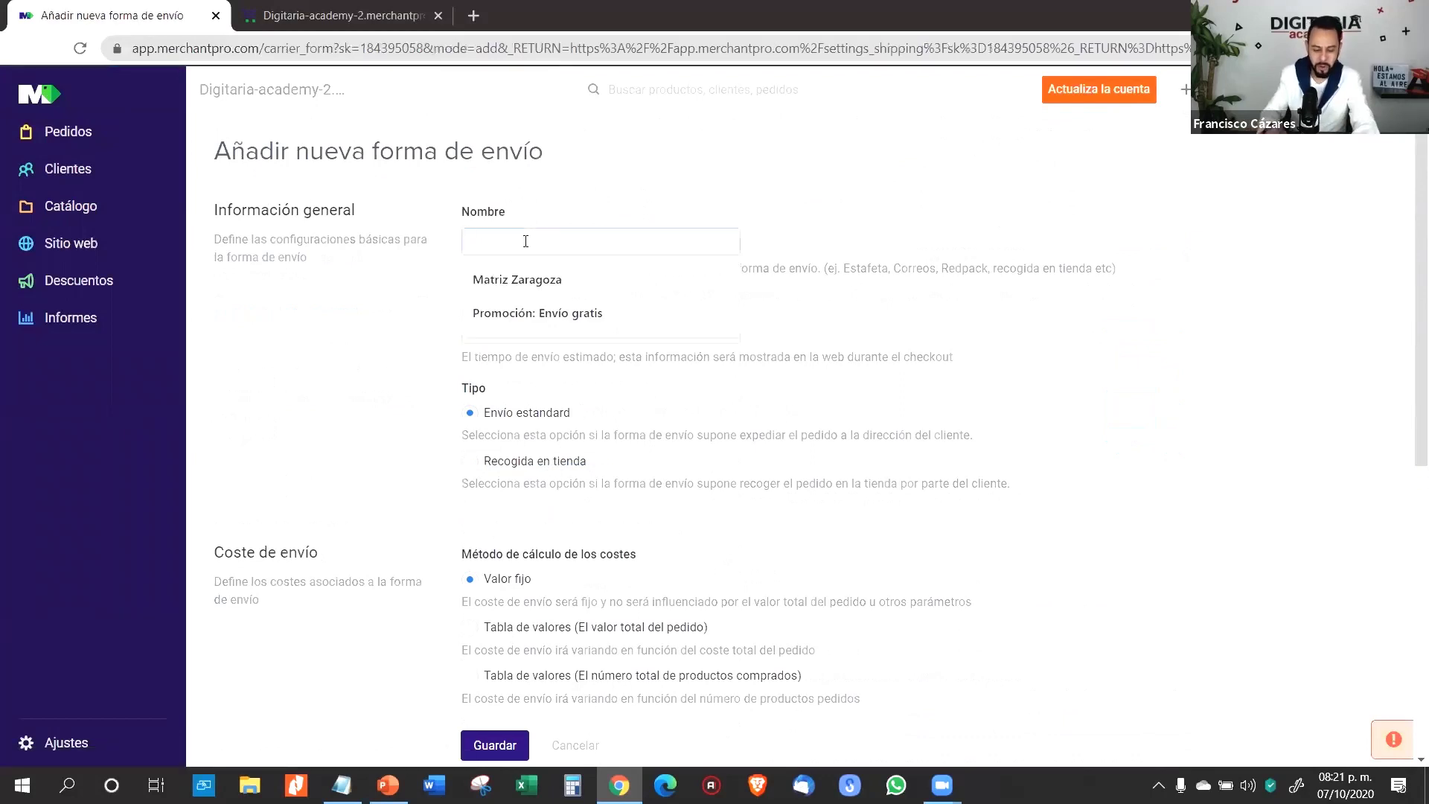
text(FedEx )
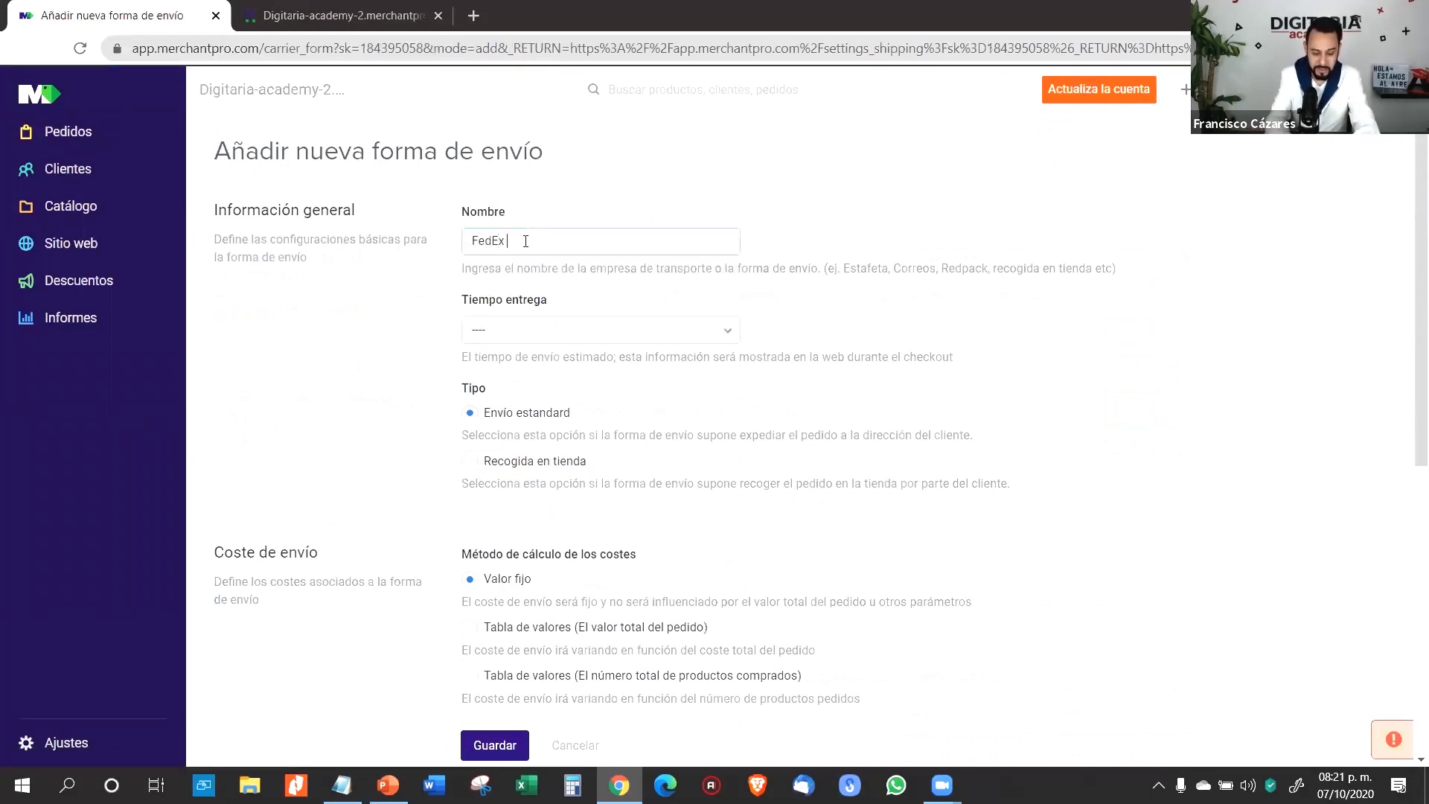
text(estándar)
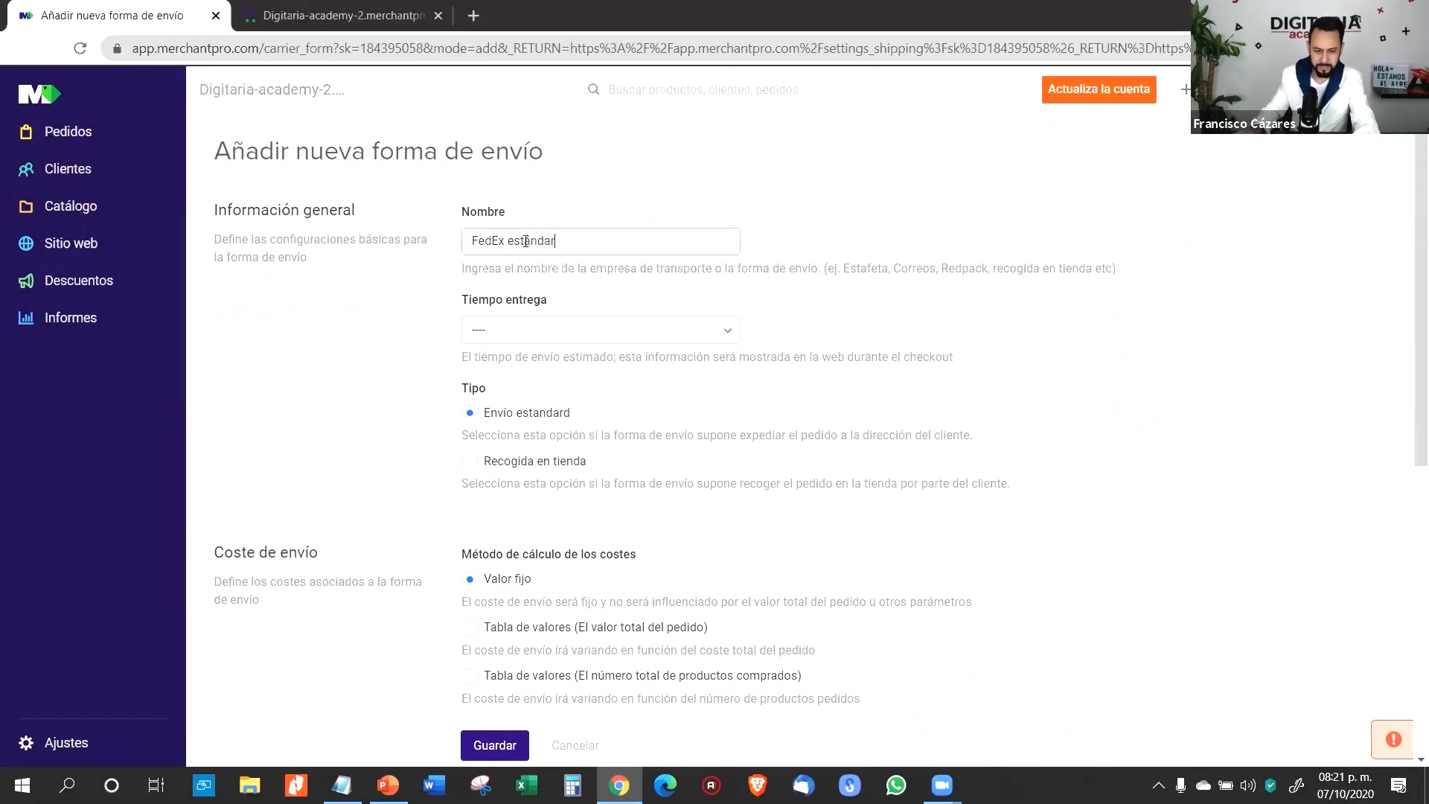
- Set the FedEx estándar shipping method's delivery time to Entrega en 3-5 días
click(554, 339)
click(560, 363)
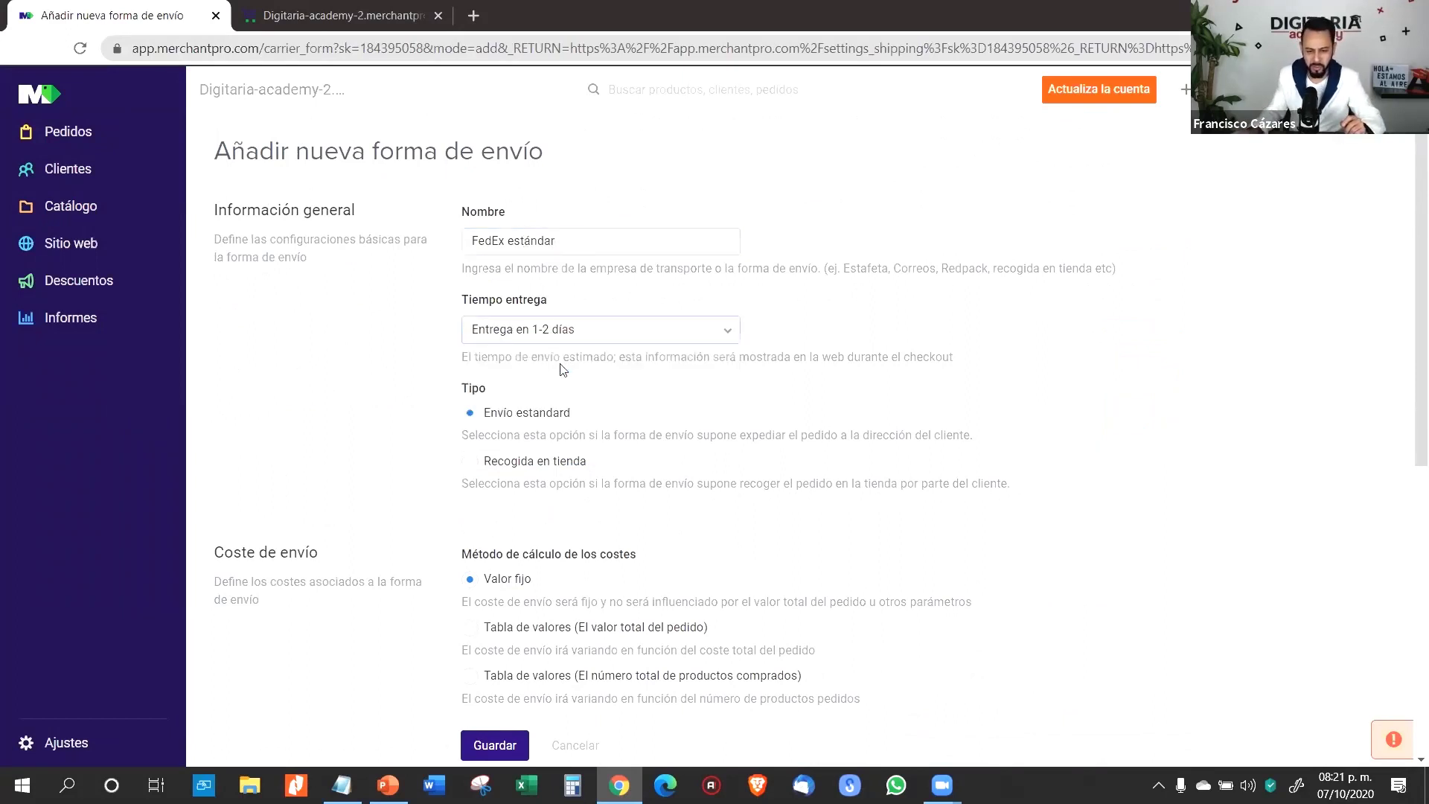
click(556, 344)
click(566, 379)
- Tick the three cost calculation methods in red, underline the order value and product count criteria, and clear the annotations
scroll(567, 380, down, 1)
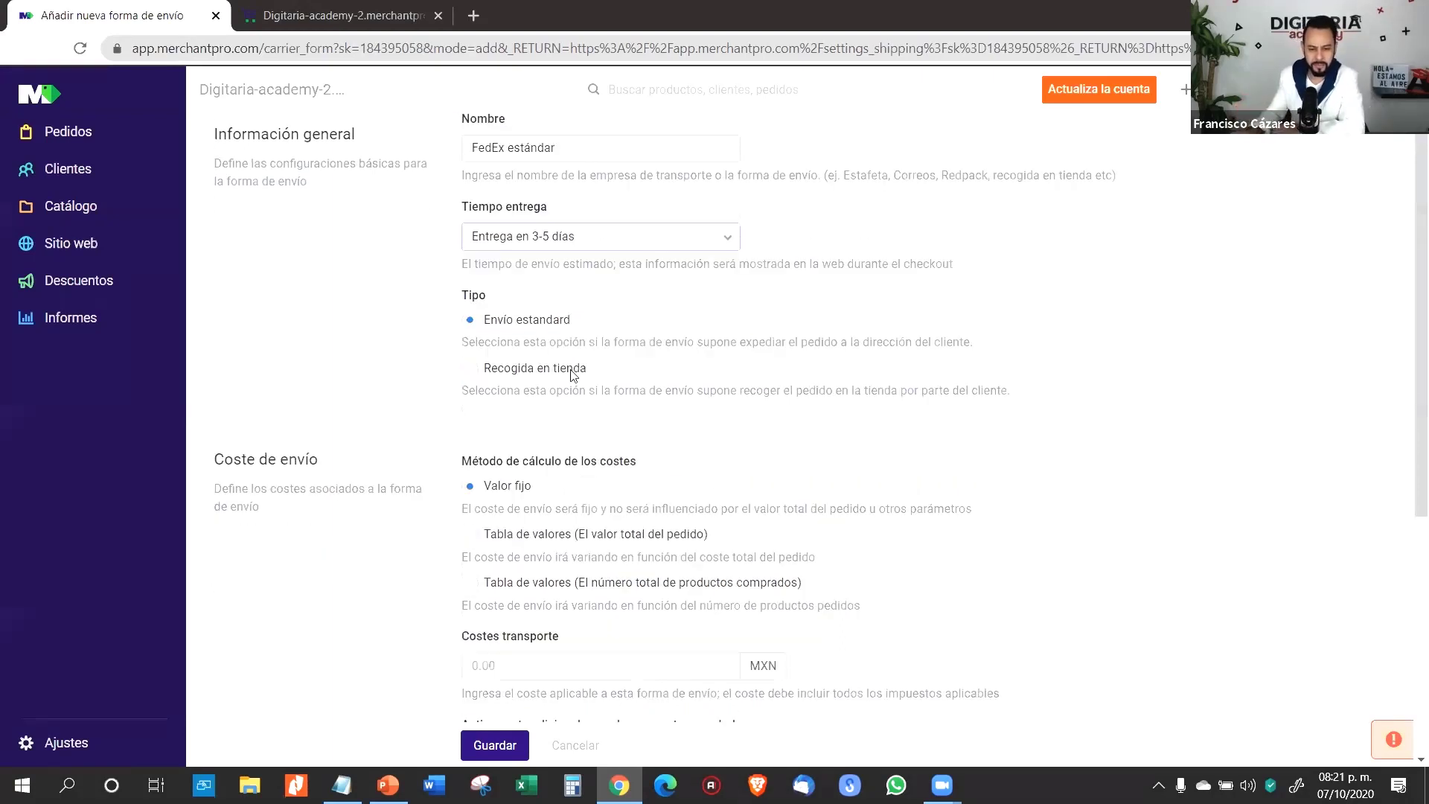
scroll(1027, 260, down, 1)
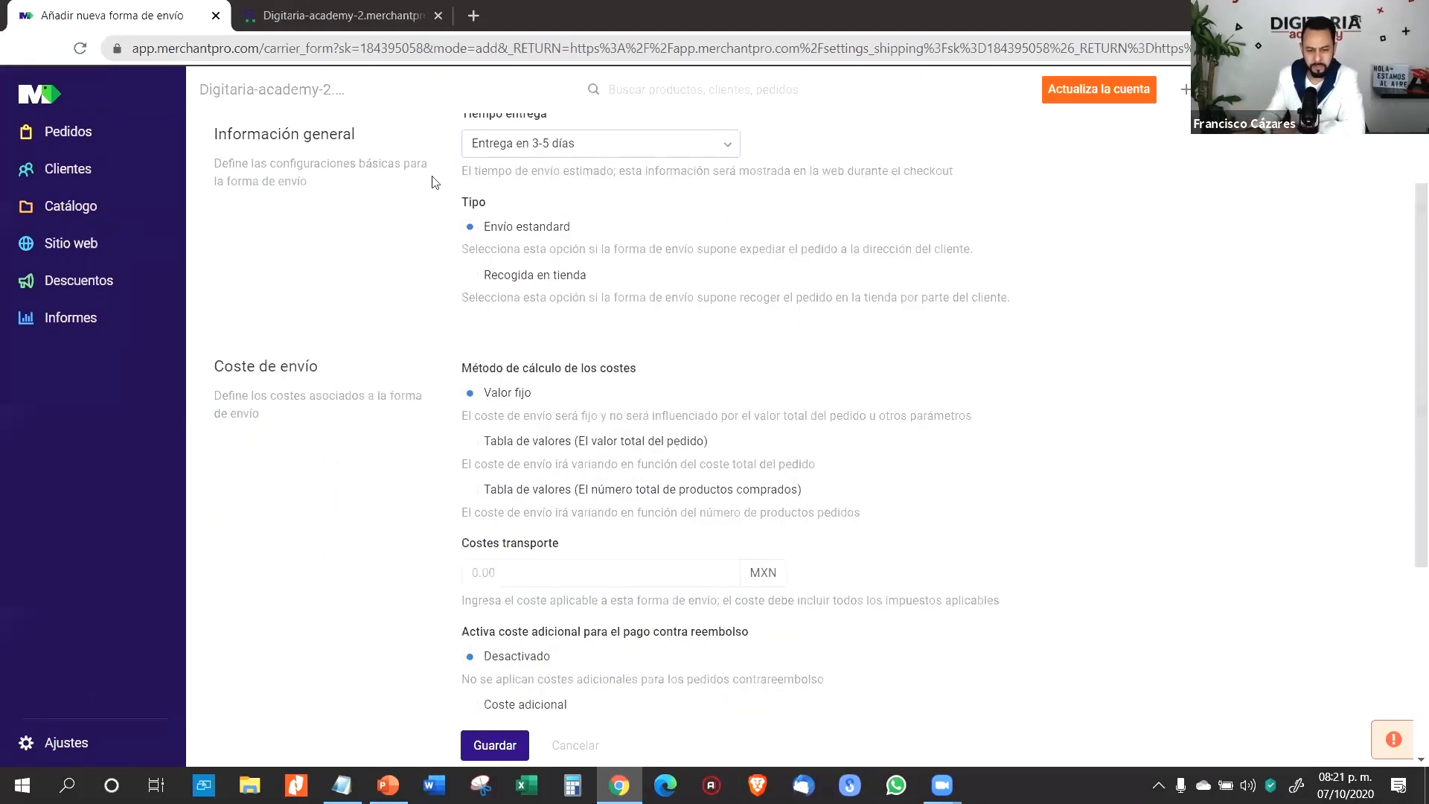
scroll(578, 230, down, 1)
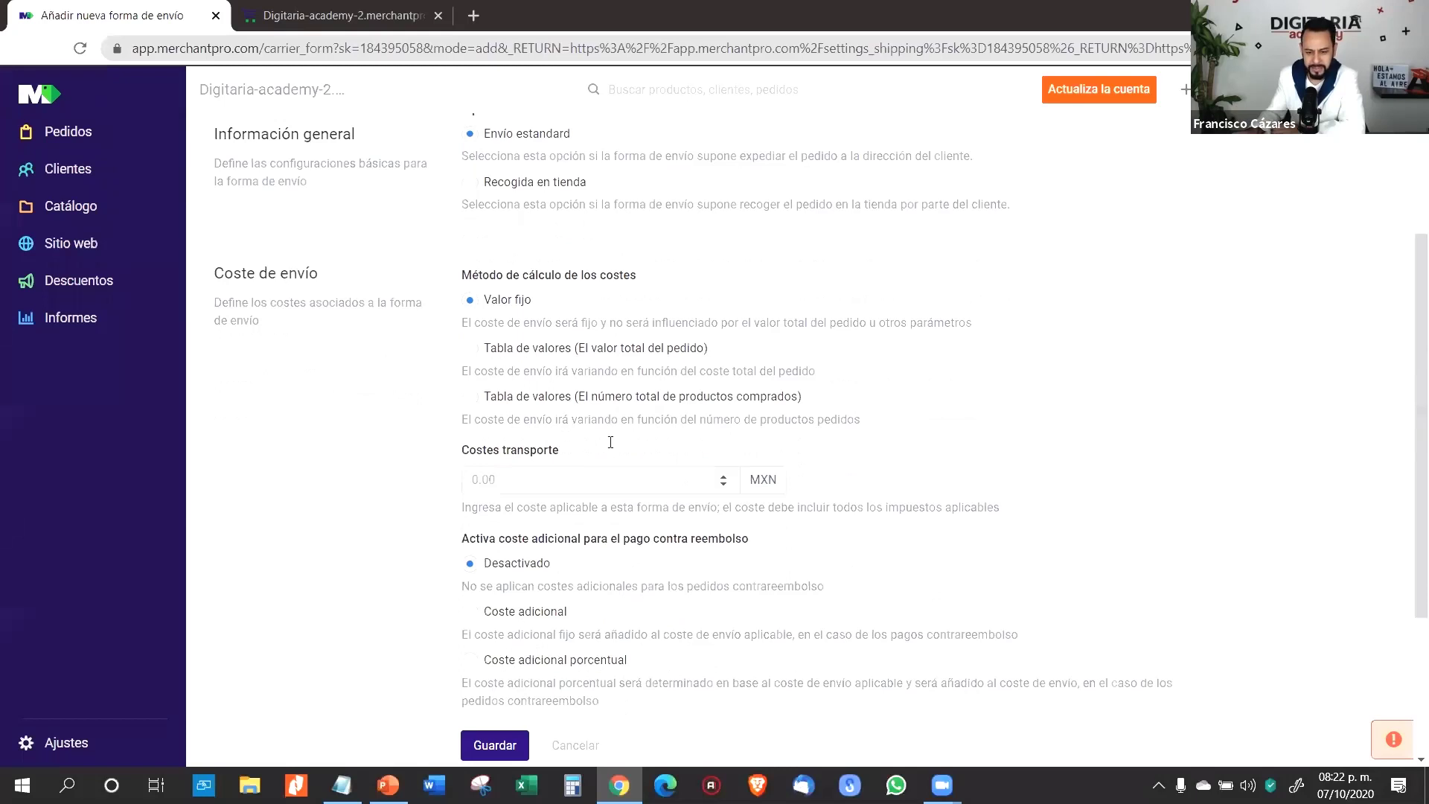
scroll(570, 622, down, 1)
scroll(614, 662, up, 1)
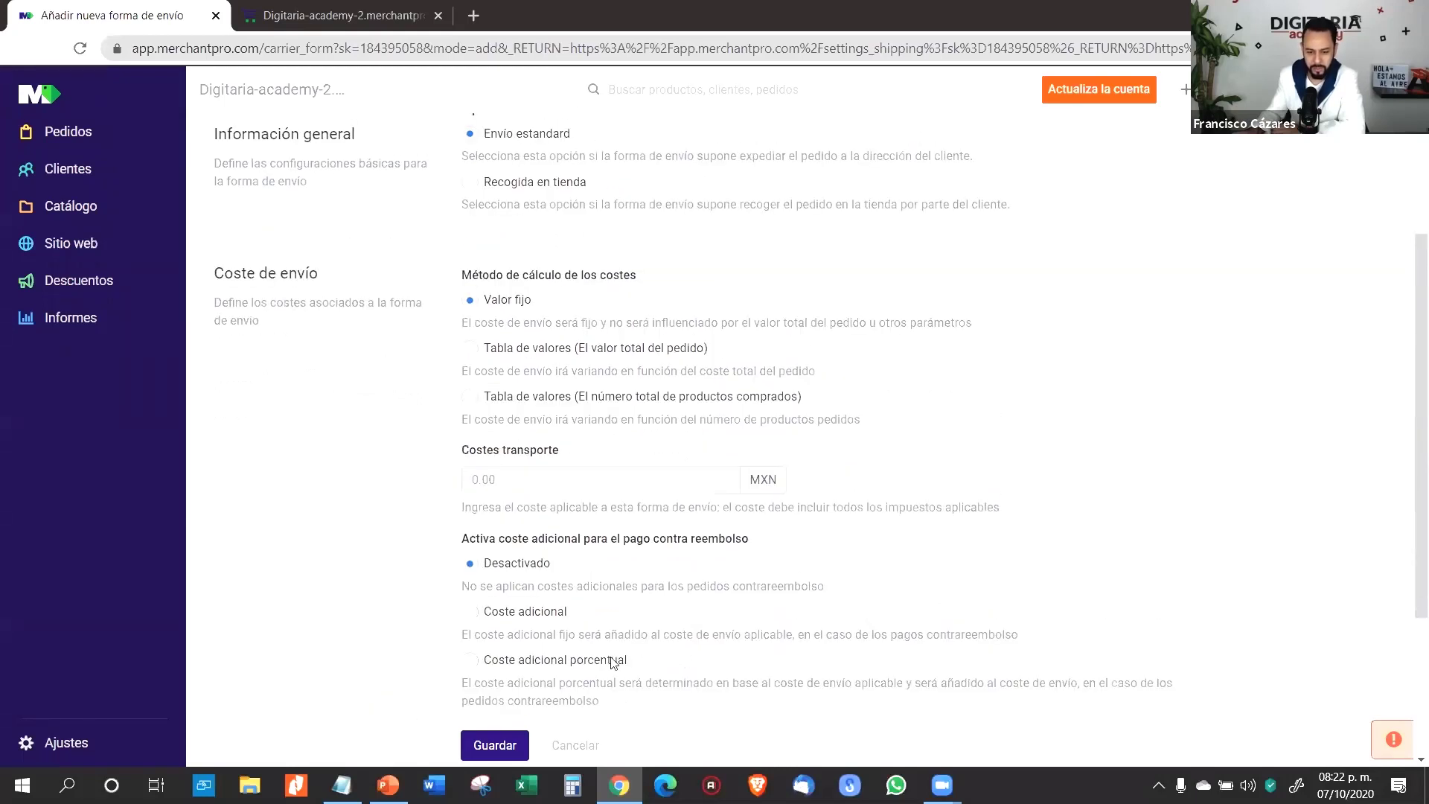
drag(445, 292, 464, 283)
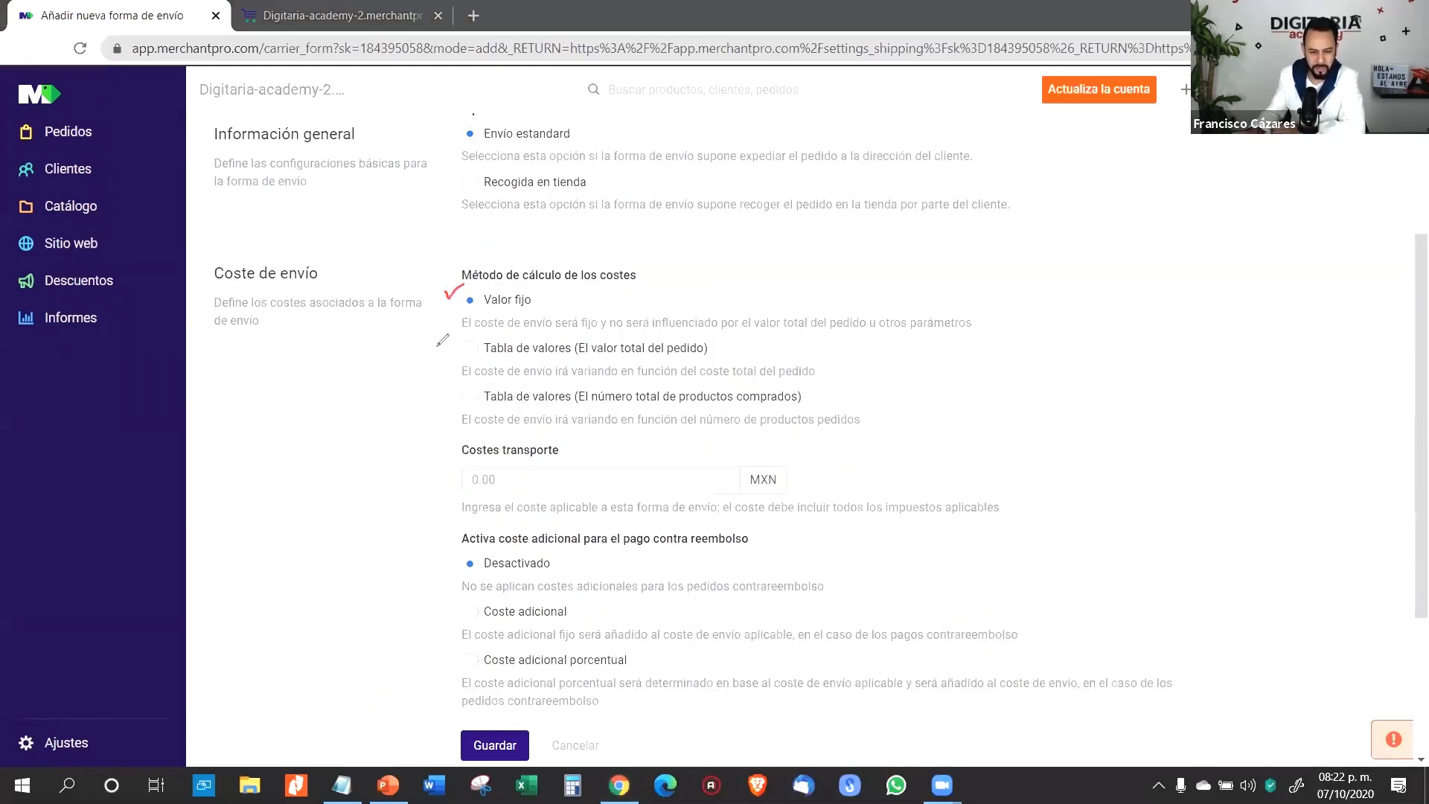
drag(432, 342, 455, 334)
drag(434, 393, 447, 390)
drag(631, 360, 740, 354)
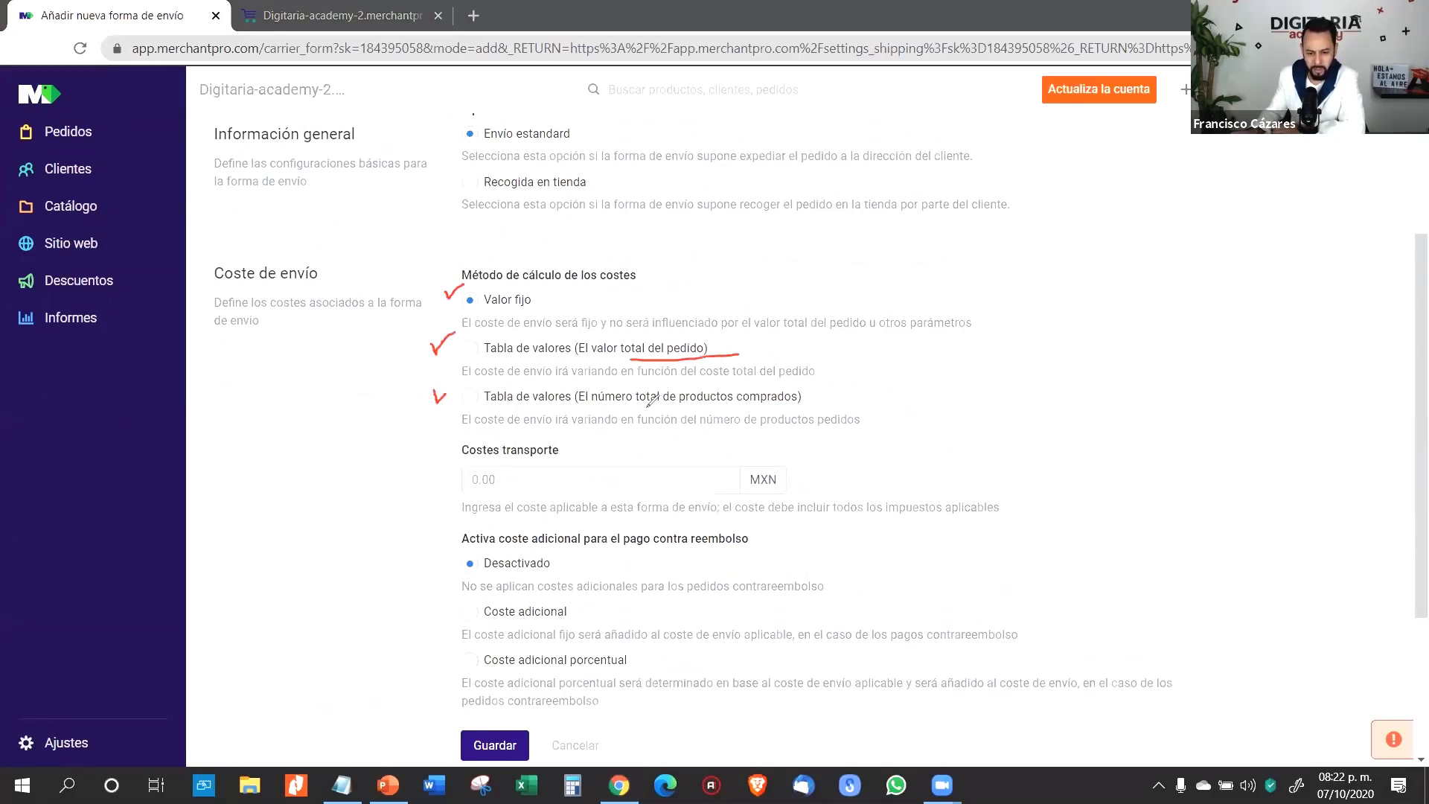
drag(641, 407, 739, 403)
key(Escape)
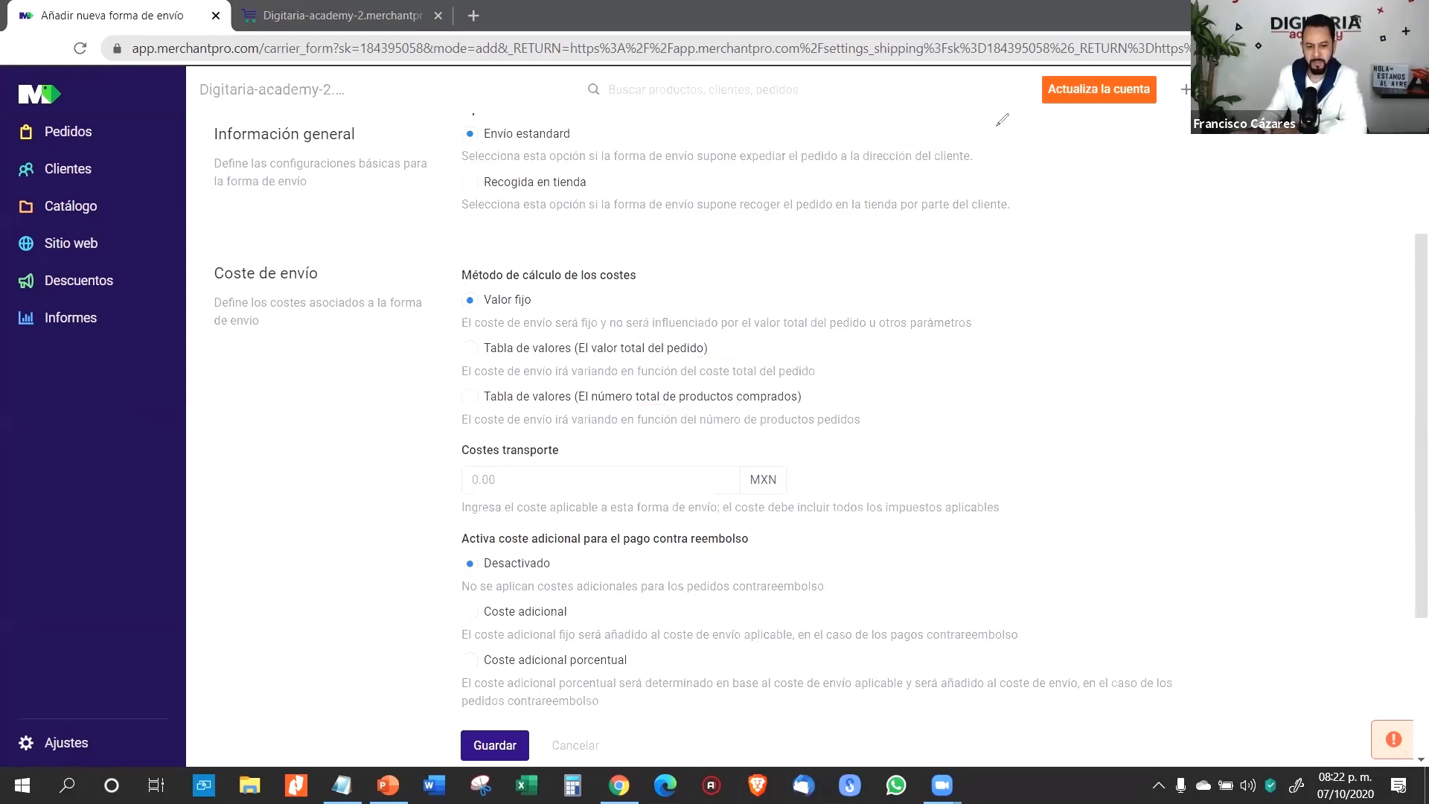
- Calculate shipping costs by total order value and set the cost for orders from 0 to 100 MXN to 99 MXN
click(470, 350)
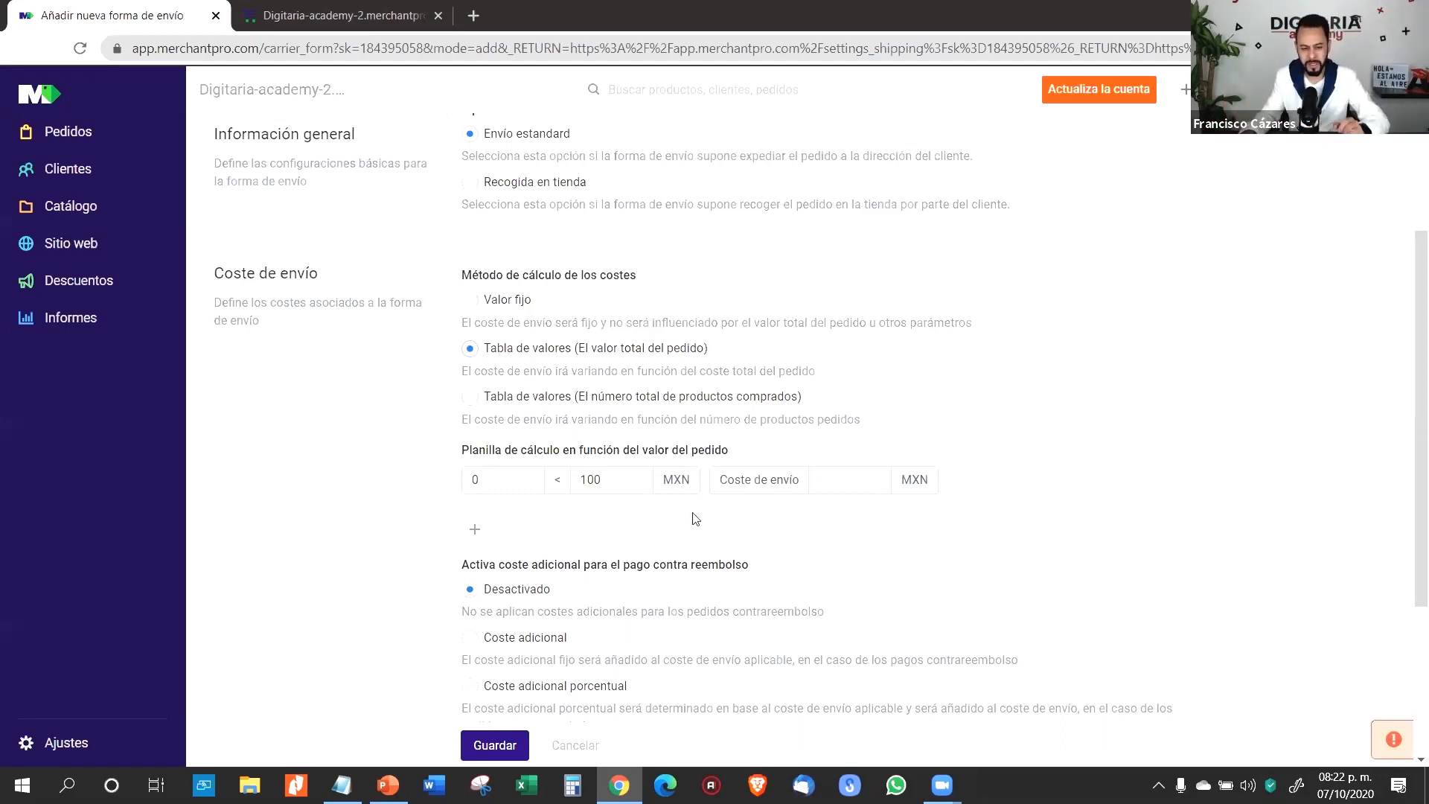
click(482, 479)
click(822, 481)
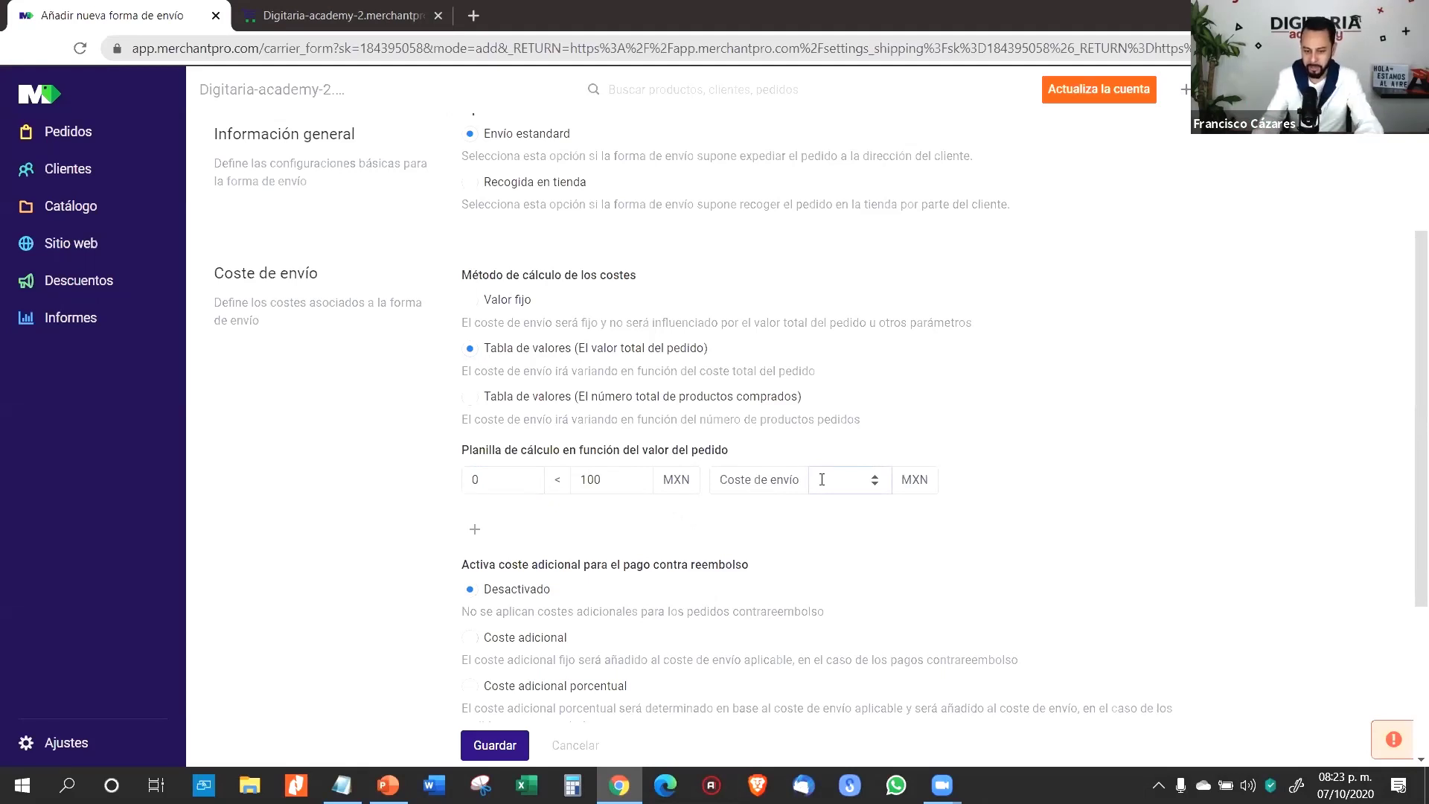
text(99)
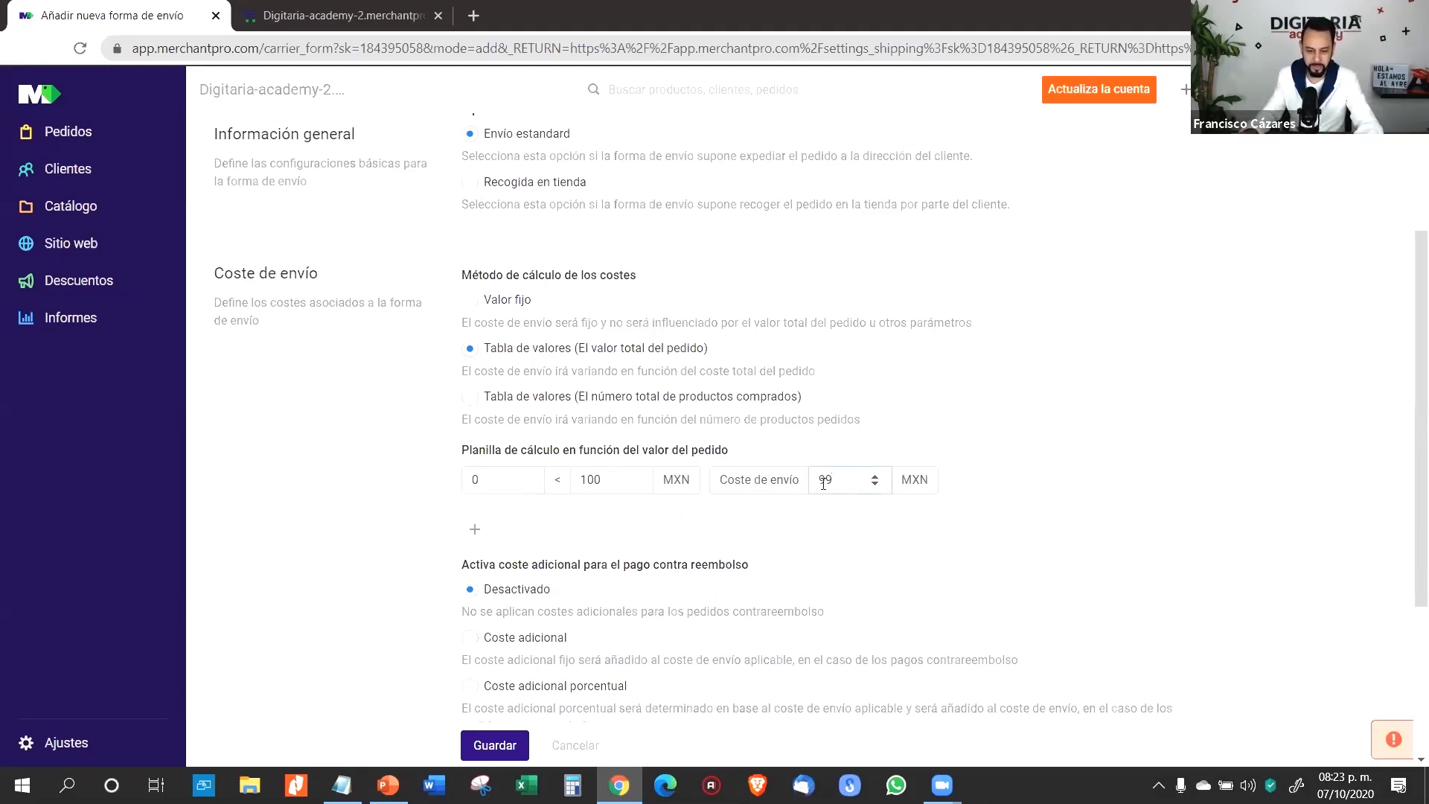
- Add a second order value range from 100 to 300 MXN with a shipping cost of 149 MXN
click(485, 531)
click(603, 480)
click(603, 480)
text(300)
click(831, 467)
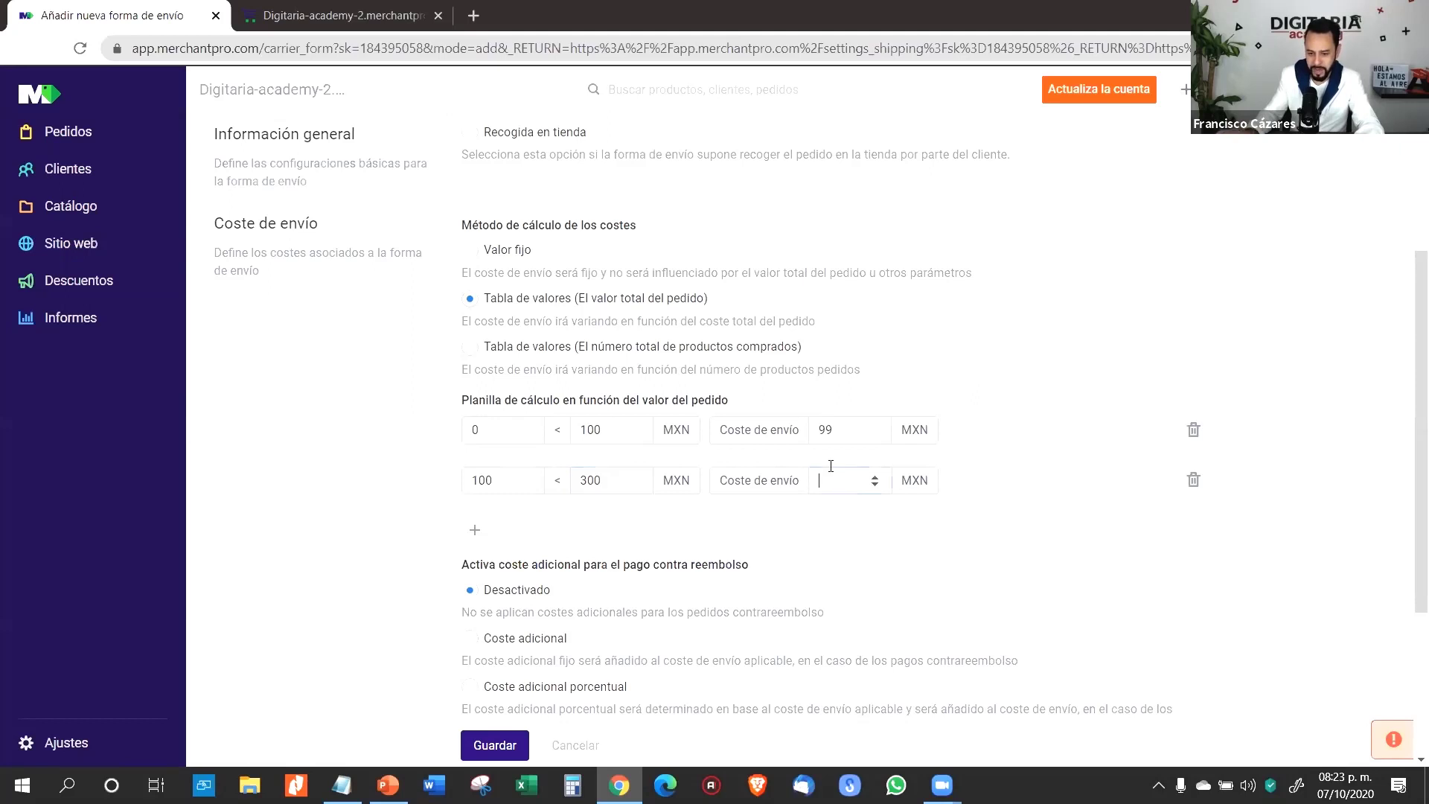
text(149)
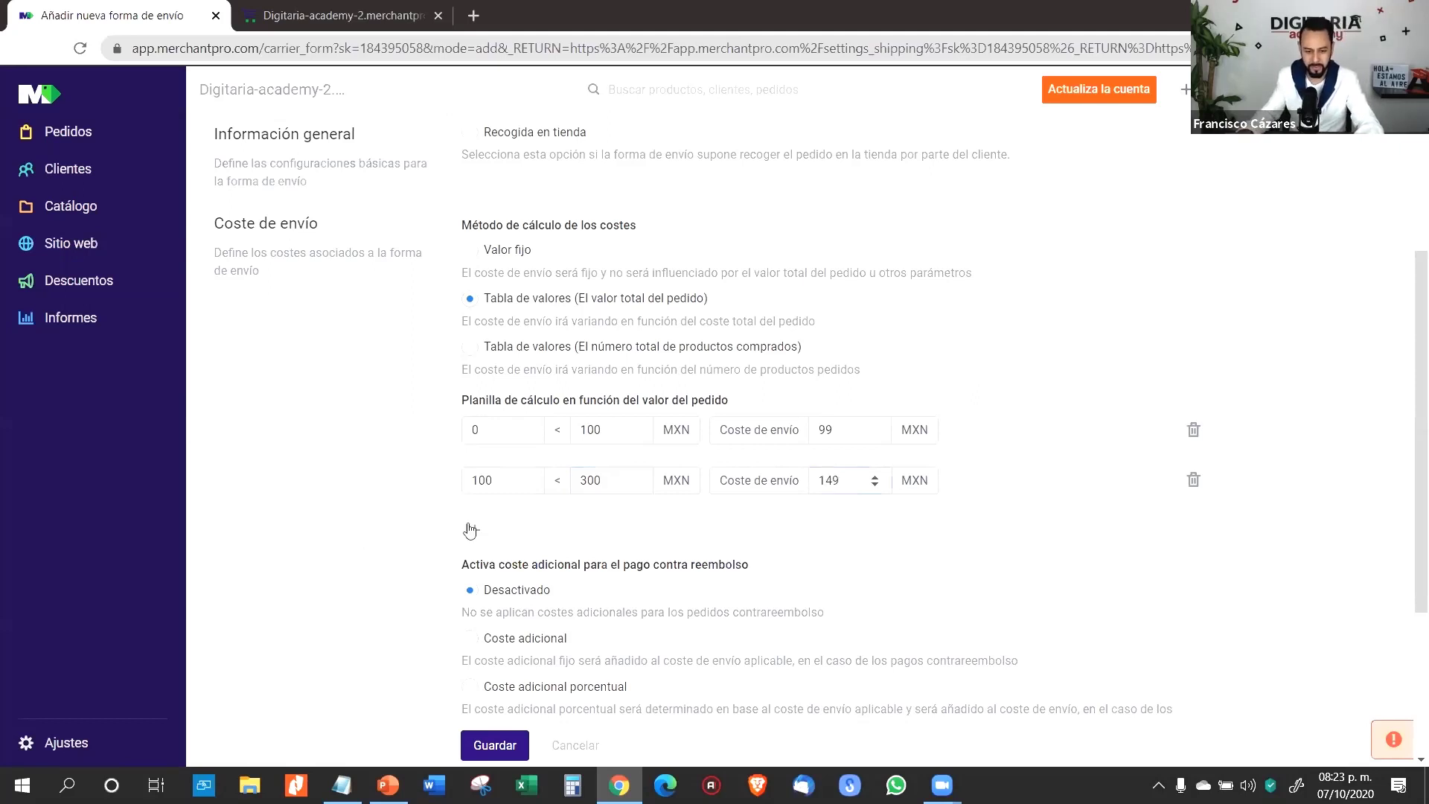
- Add a third order value range from 300 to 600 MXN with a shipping cost of 199 MXN
click(475, 530)
click(613, 473)
text(600)
click(847, 484)
text(199)
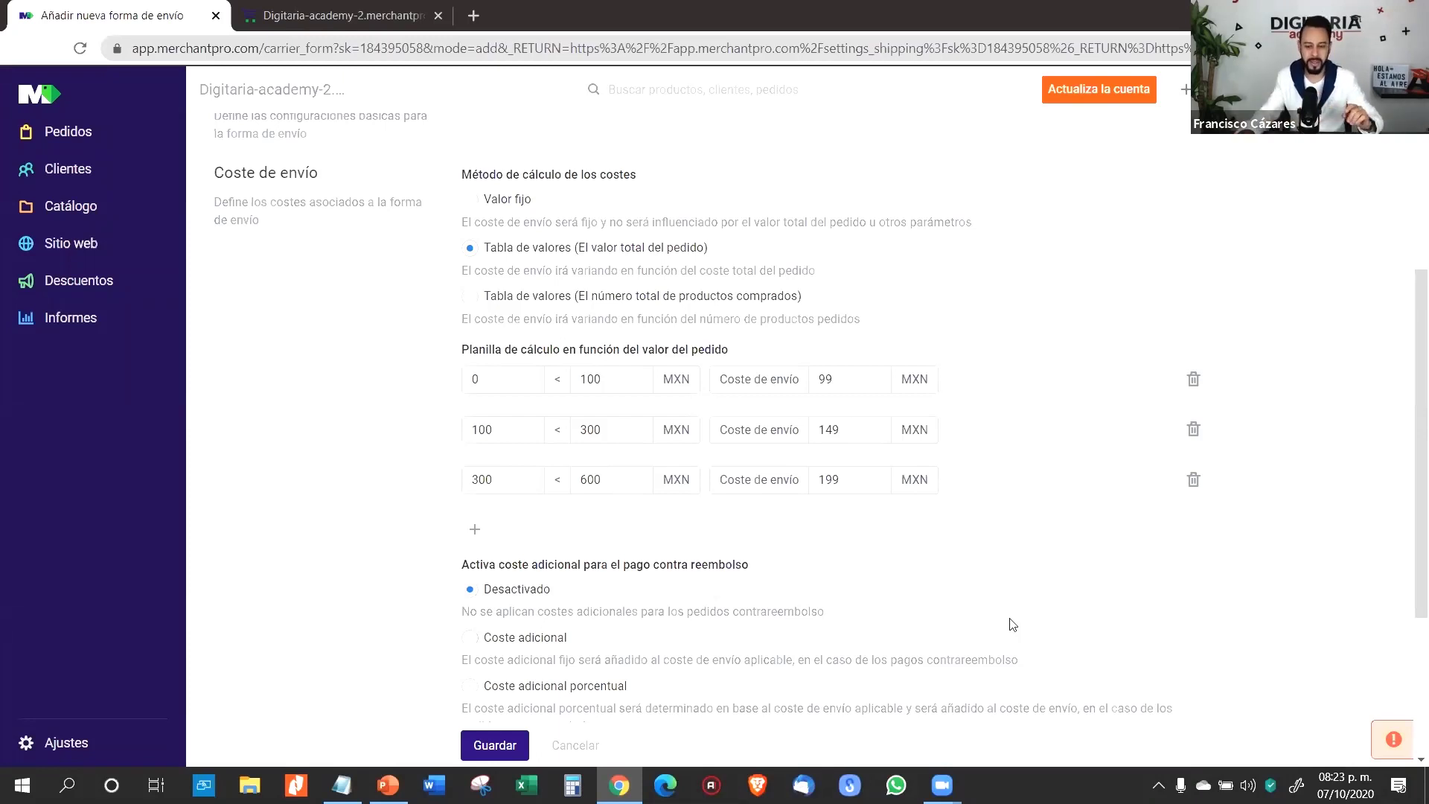
- Review the cash-on-delivery surcharge and availability settings, and save the FedEx estándar shipping method
scroll(1012, 508, down, 1)
scroll(1012, 508, down, 1)
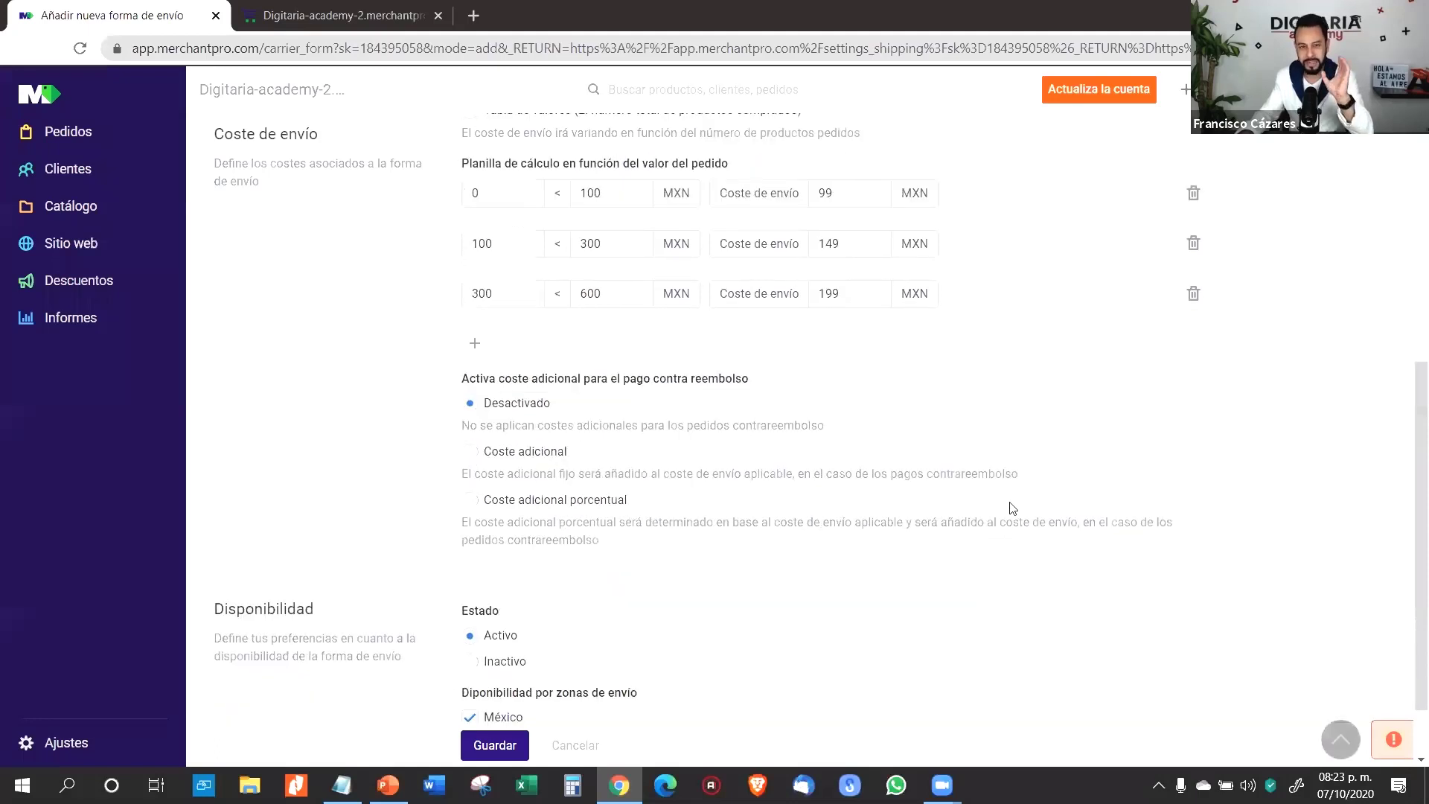
scroll(1013, 508, down, 1)
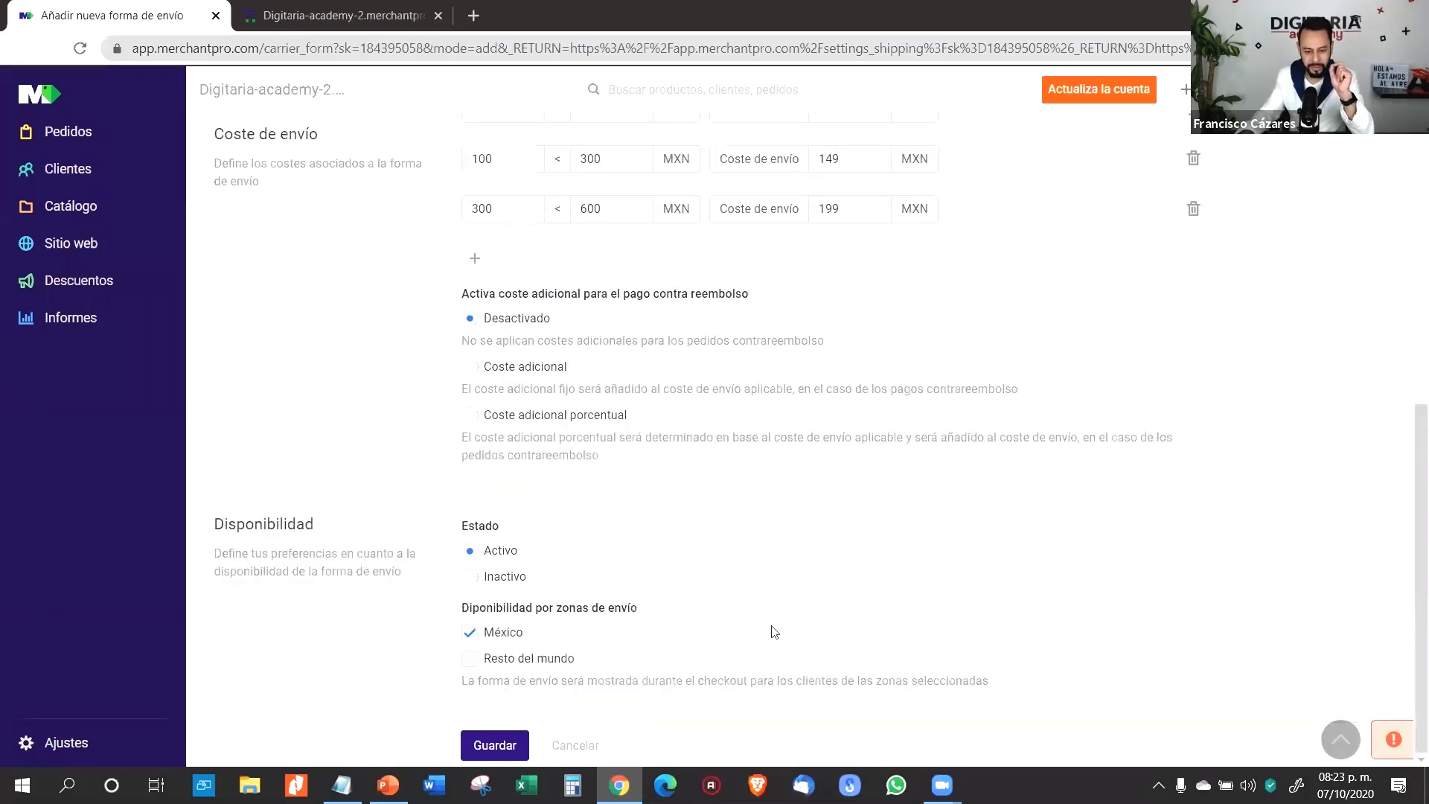
click(493, 756)
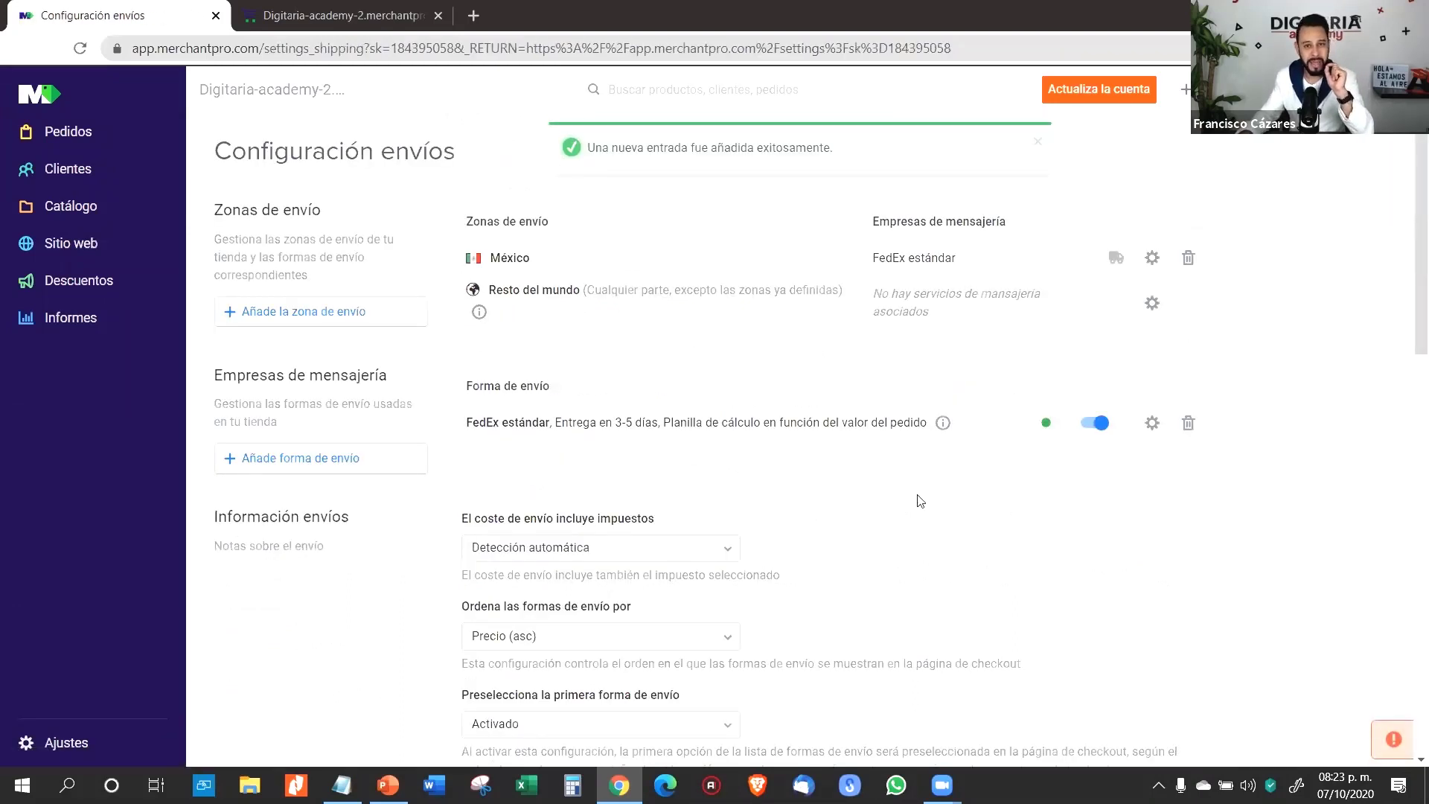
- Switch to the store's checkout page, look it over, and reload it to check the shipping options
click(362, 9)
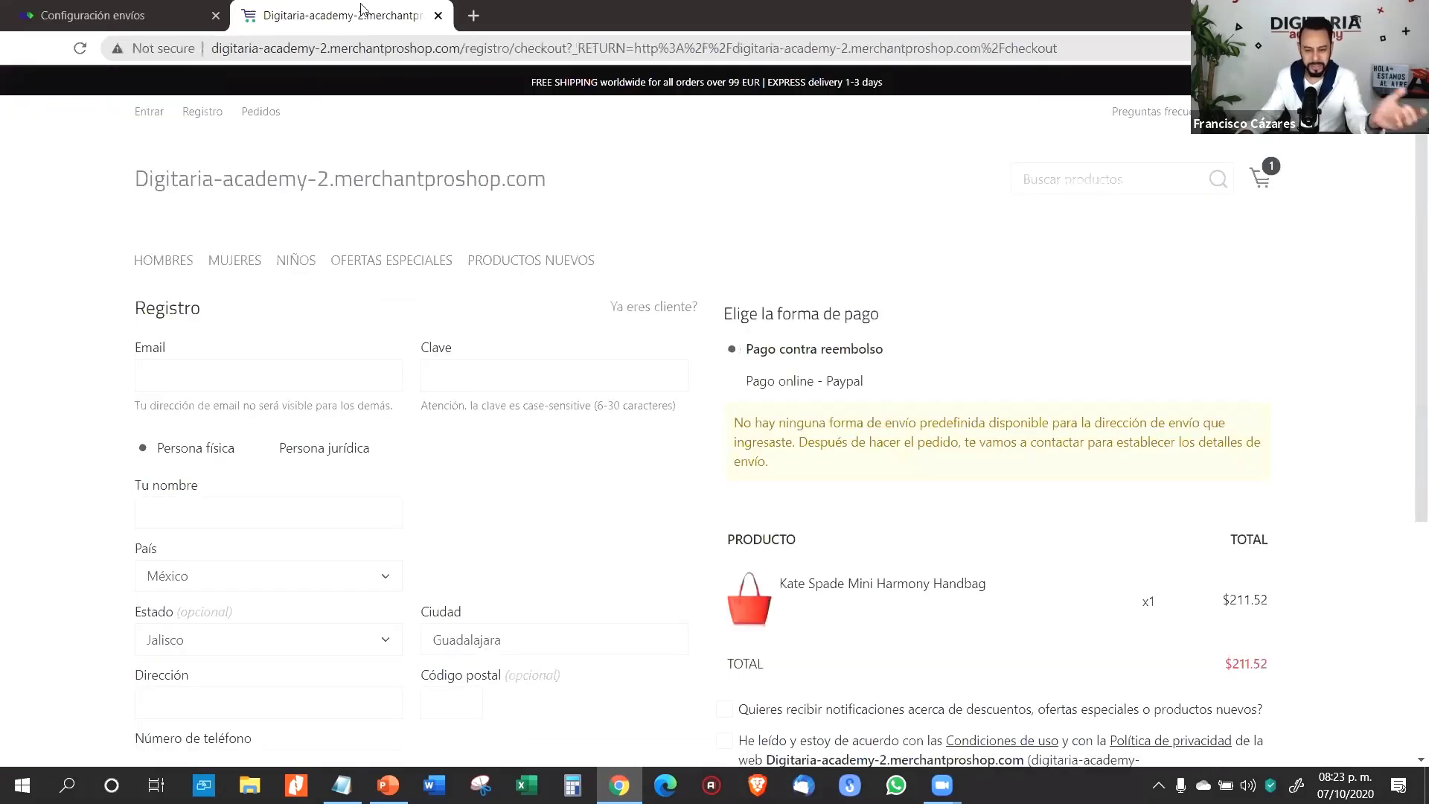
scroll(594, 484, down, 3)
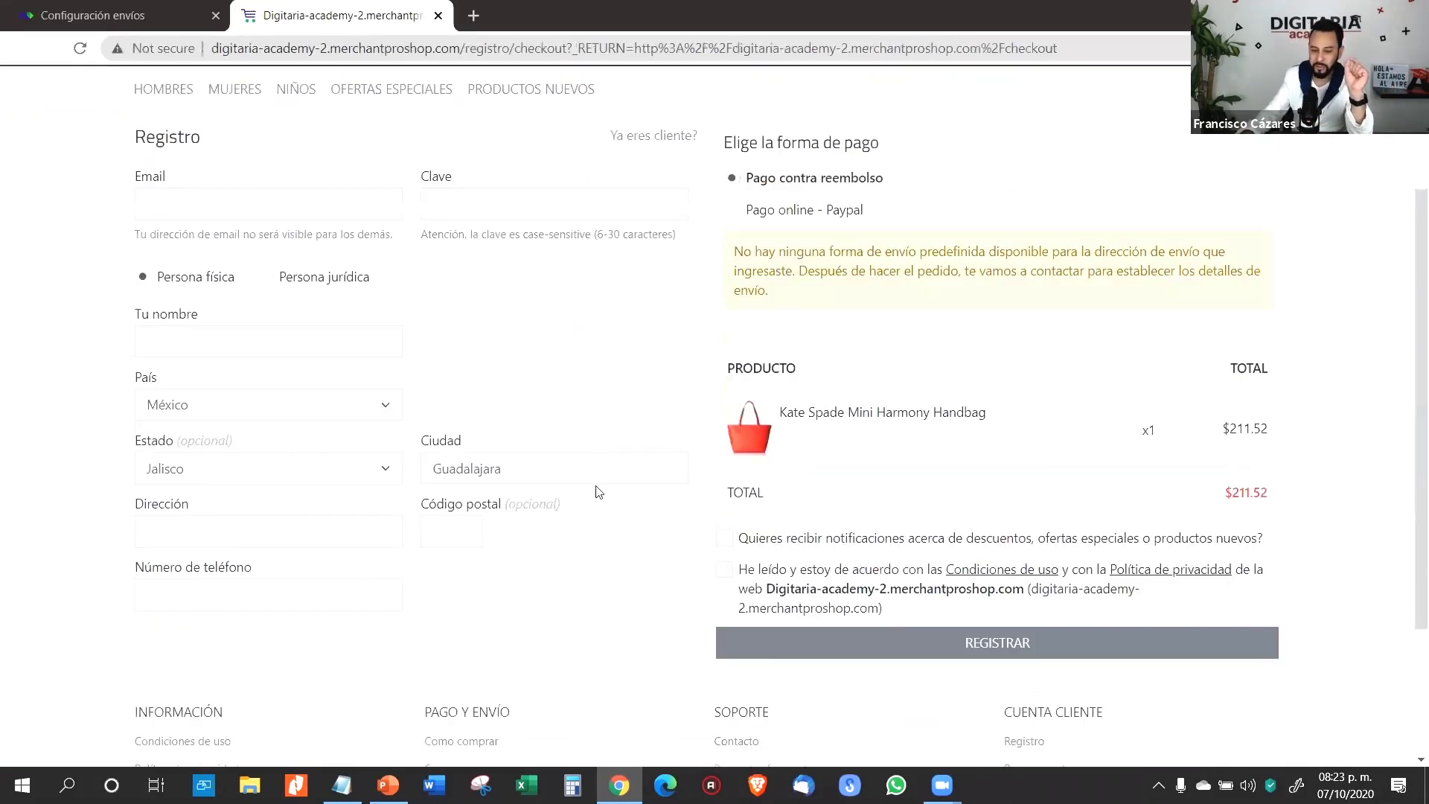
scroll(599, 469, down, 3)
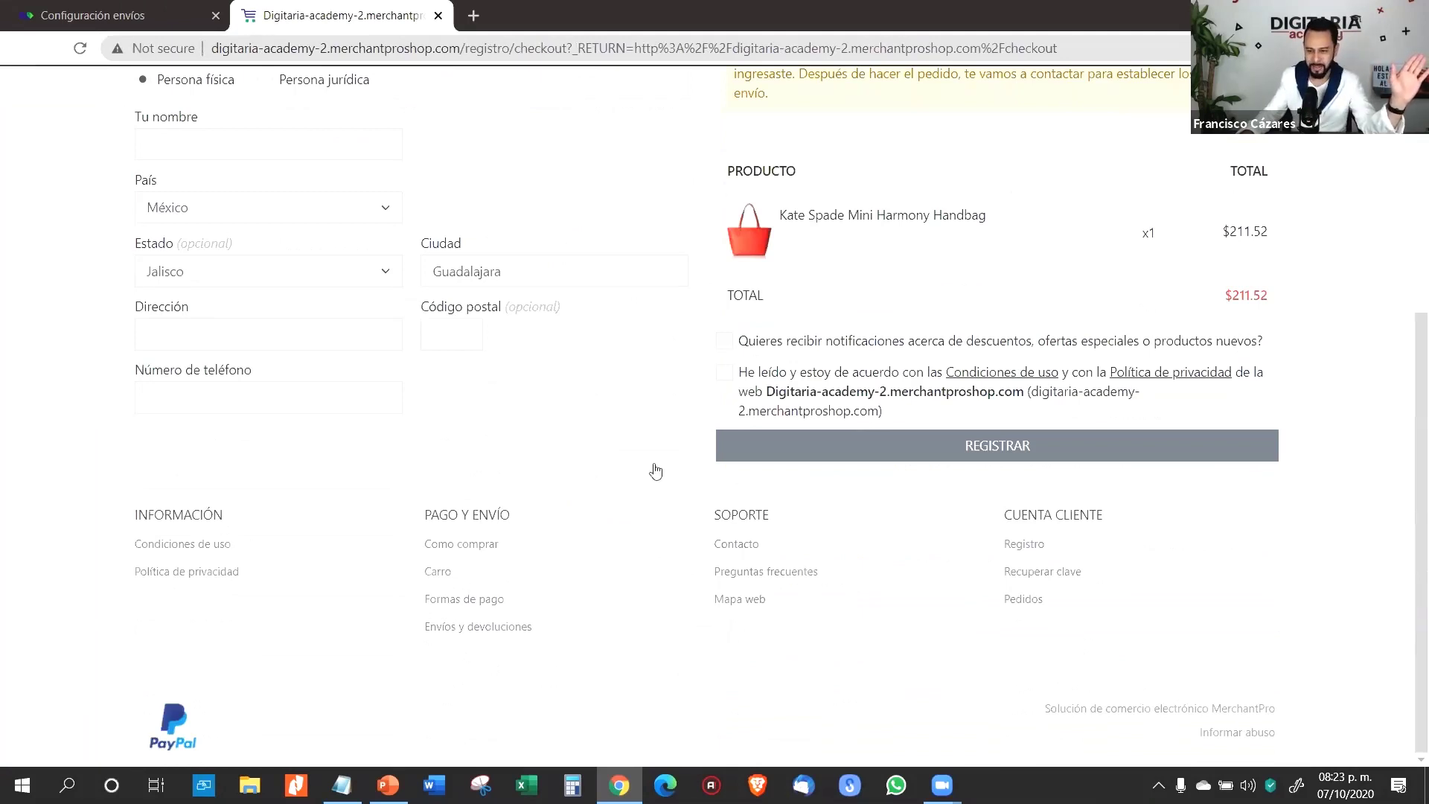
scroll(1409, 214, up, 2)
scroll(1409, 214, up, 3)
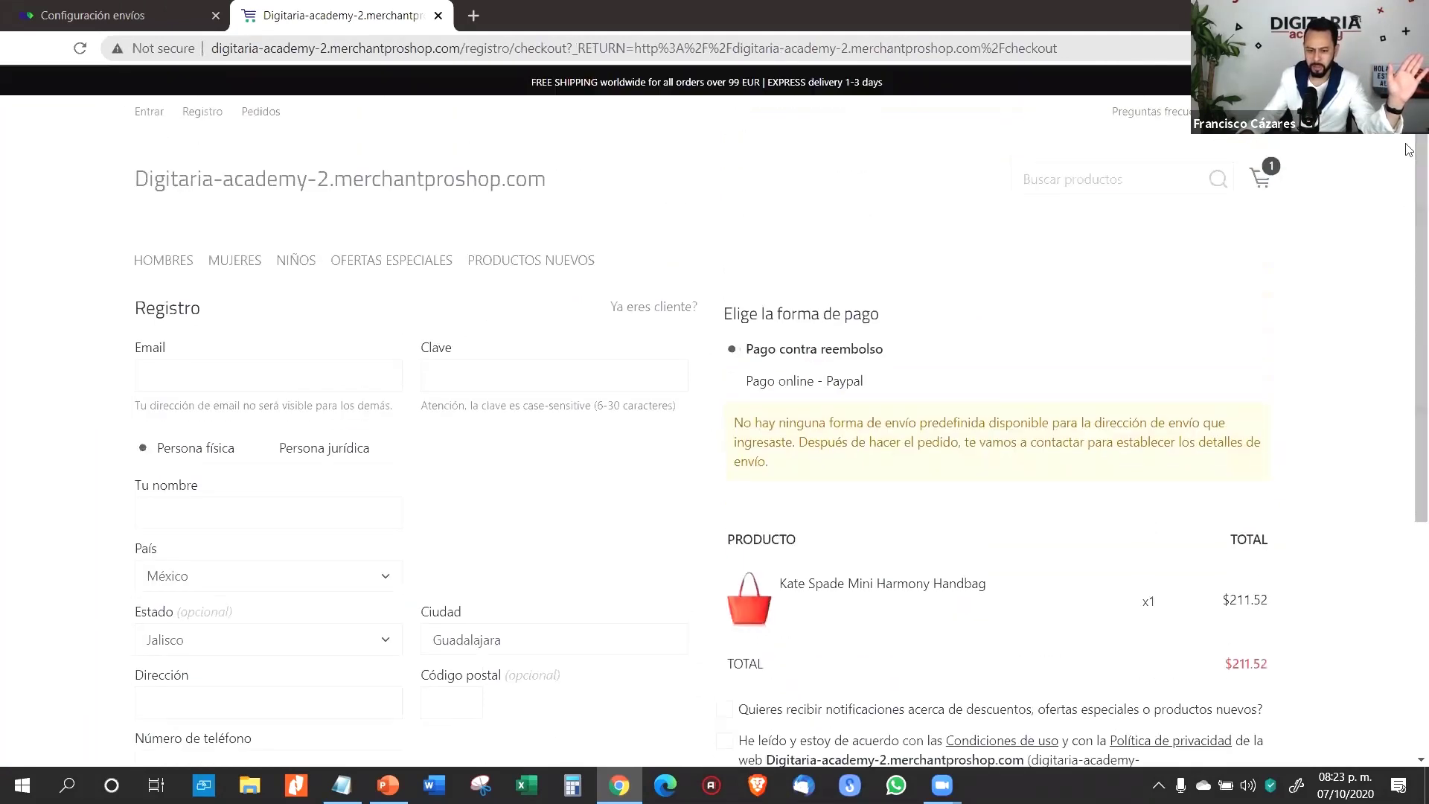
click(80, 50)
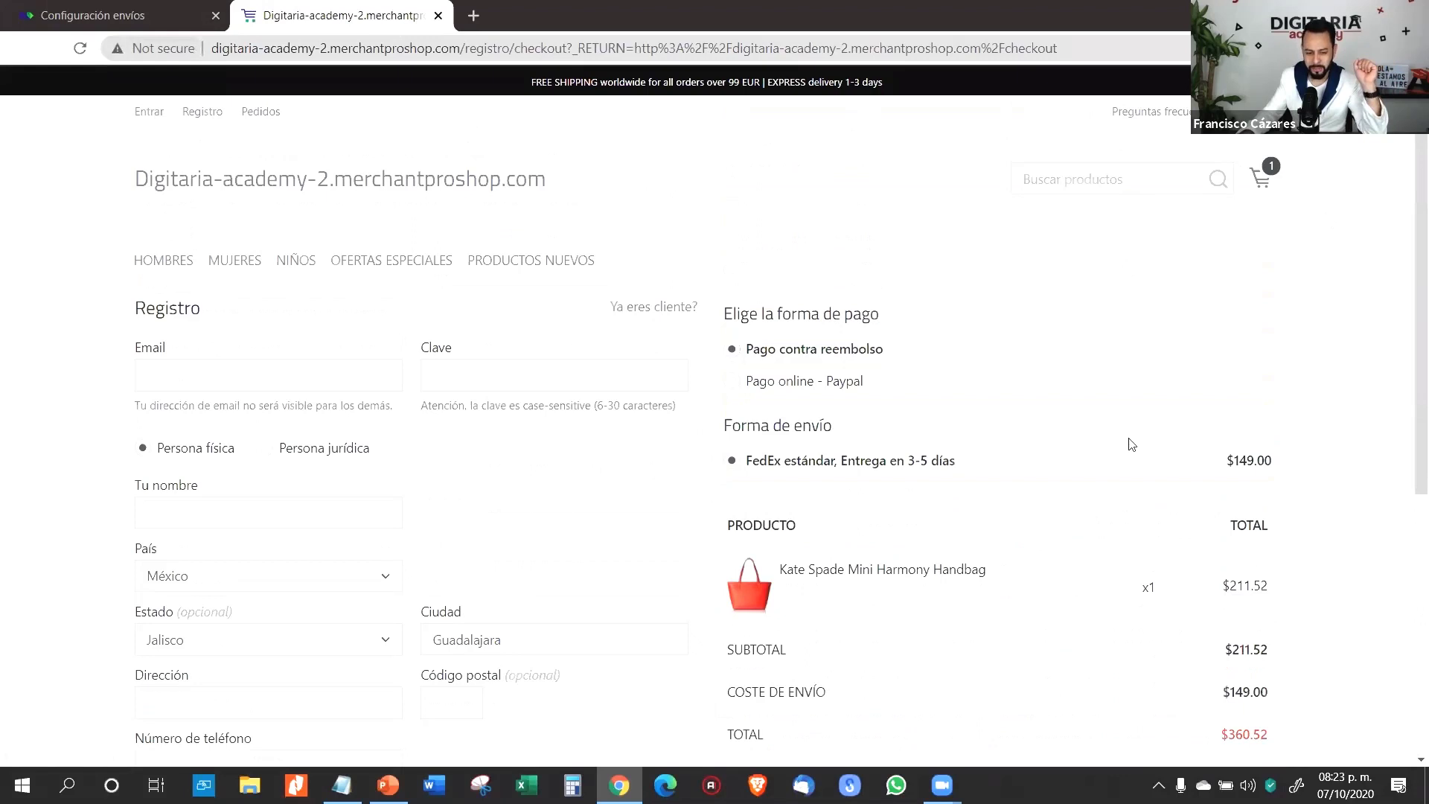
- Circle the Coste de envío amount in red, draw an arrow toward it, tick the subtotal, and clear the annotations
scroll(1131, 444, down, 3)
mouse_move(1283, 493)
mouse_down()
mouse_move(1193, 497)
mouse_move(1293, 493)
mouse_up()
mouse_move(1088, 499)
mouse_down()
mouse_move(1087, 524)
mouse_move(1098, 512)
mouse_up()
drag(819, 555, 1093, 513)
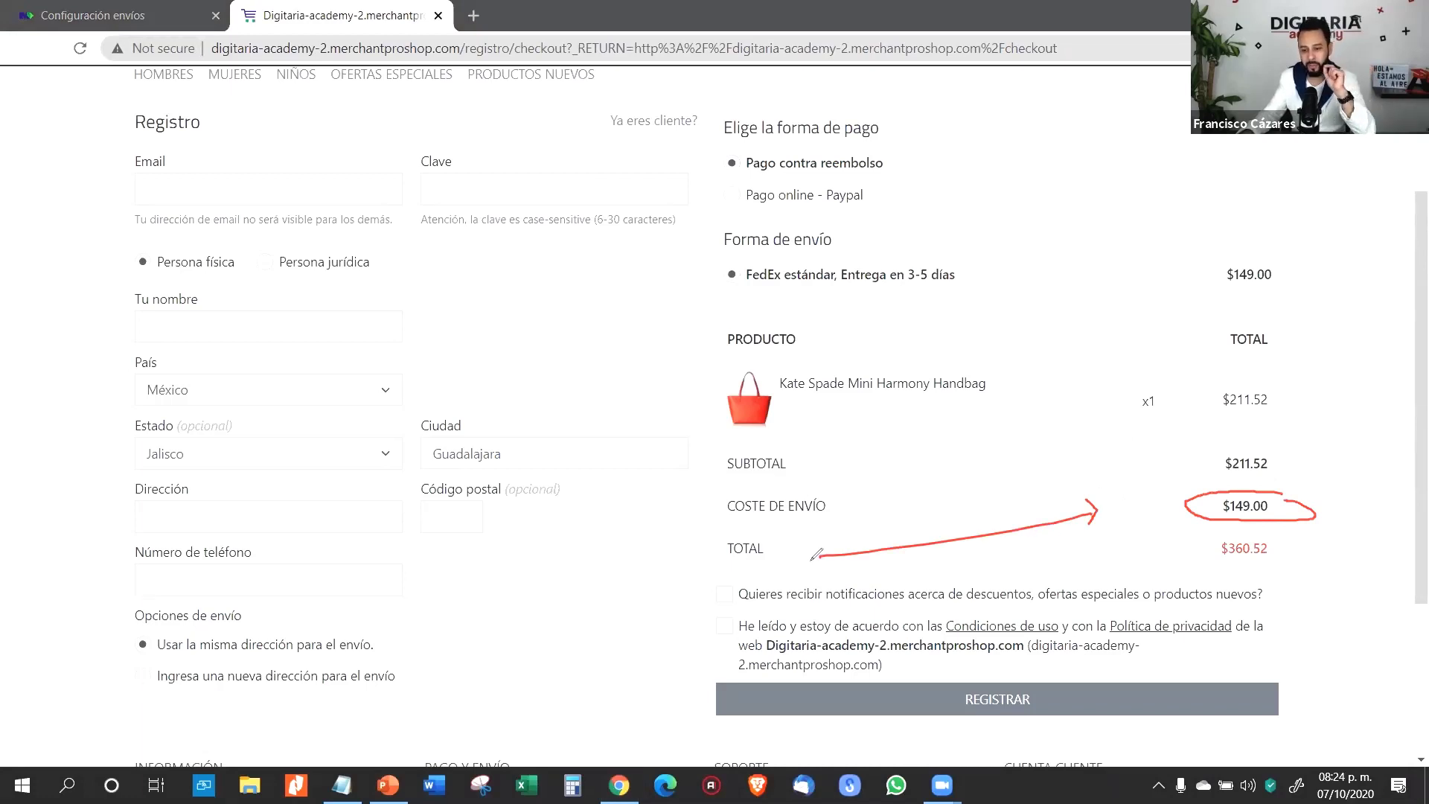
drag(1285, 450, 1337, 422)
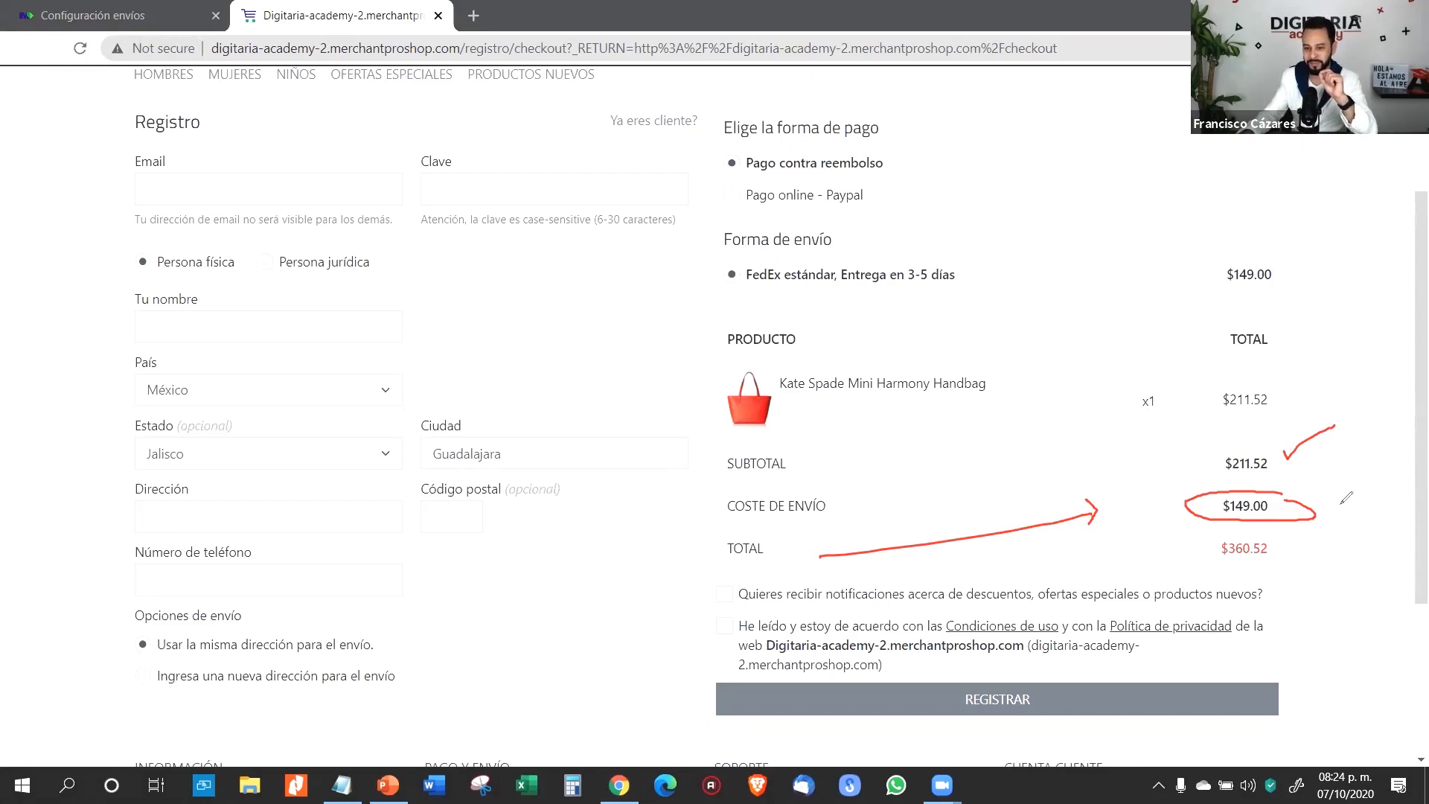
key(e)
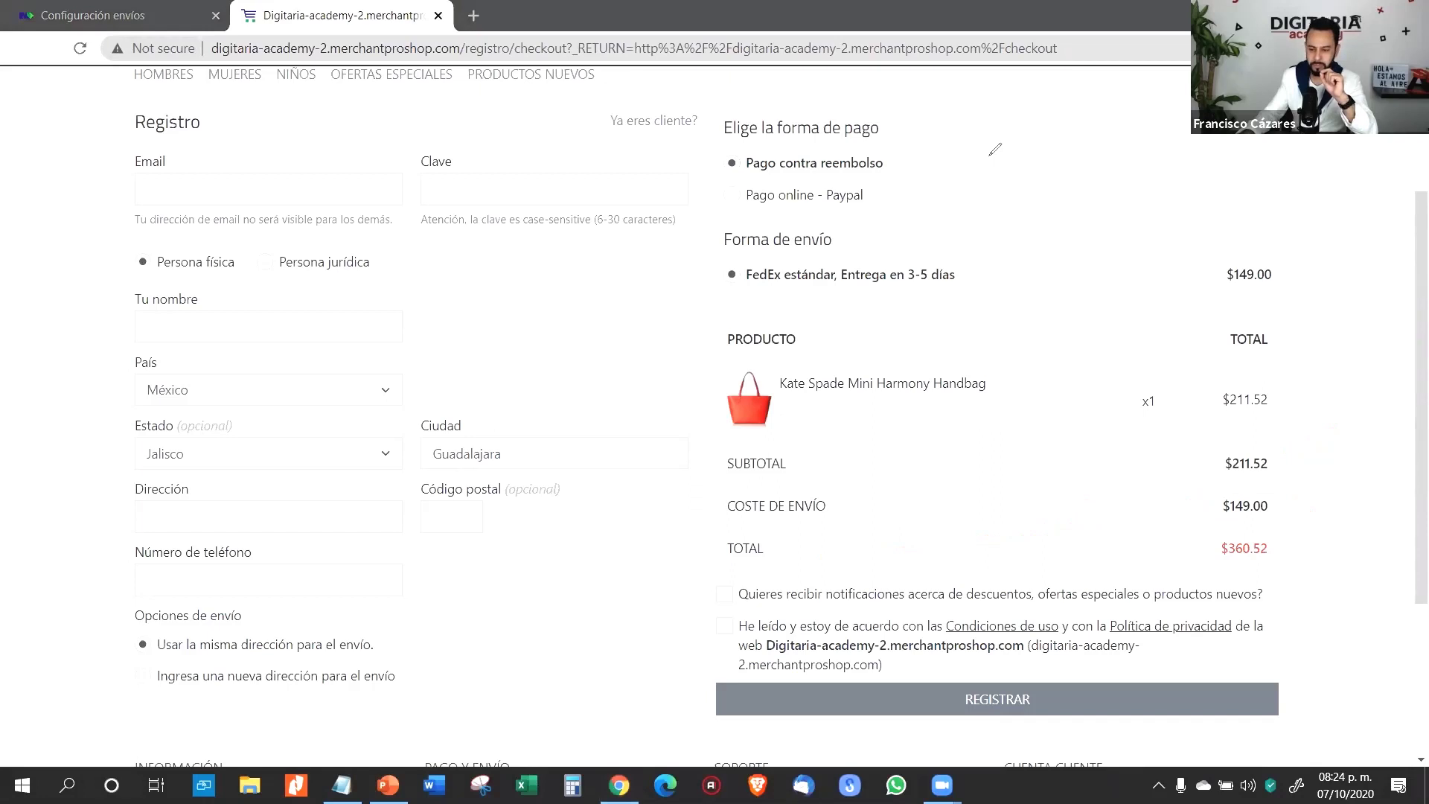
- Return to the control panel and review the shipping configuration options
key(ctrl+Tab)
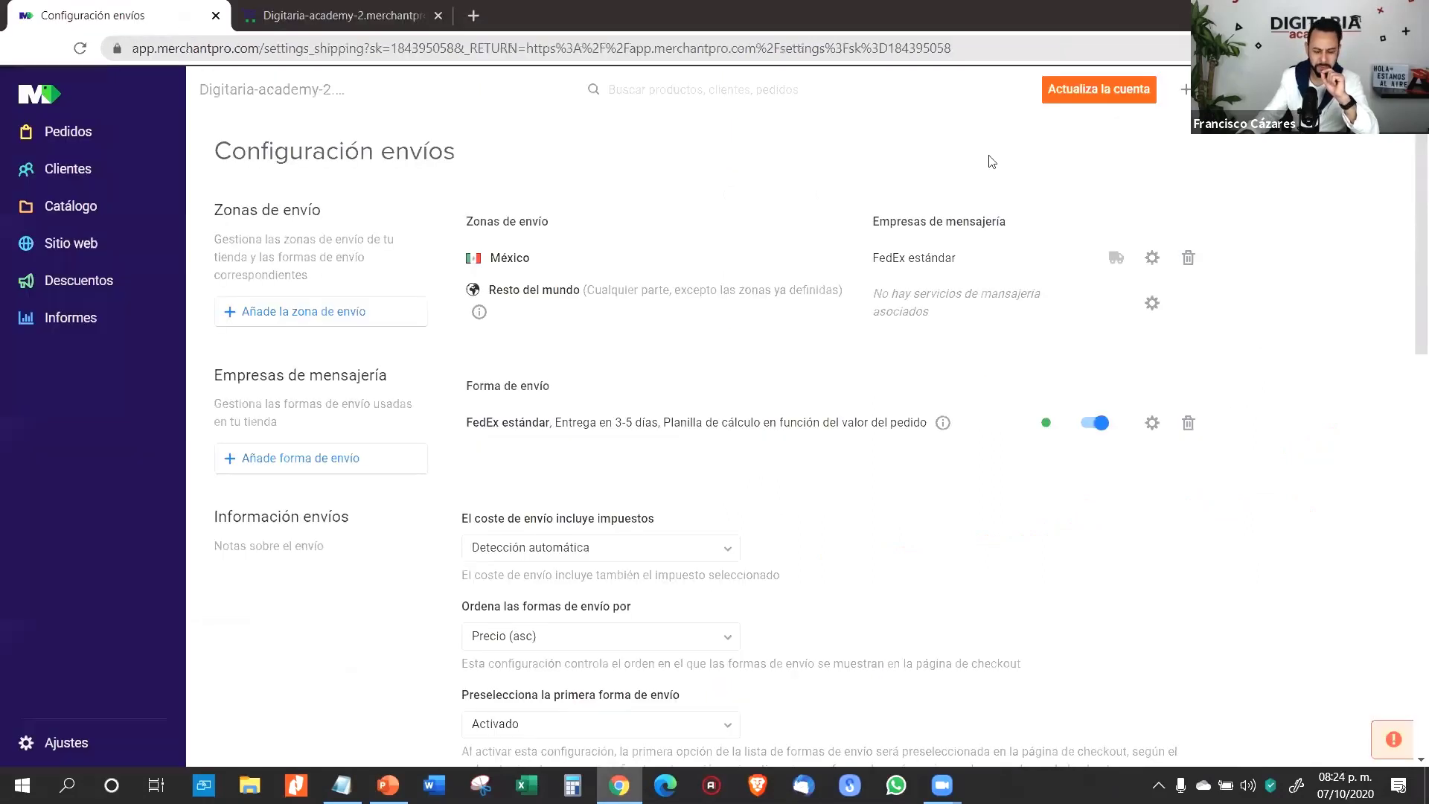
scroll(305, 417, down, 2)
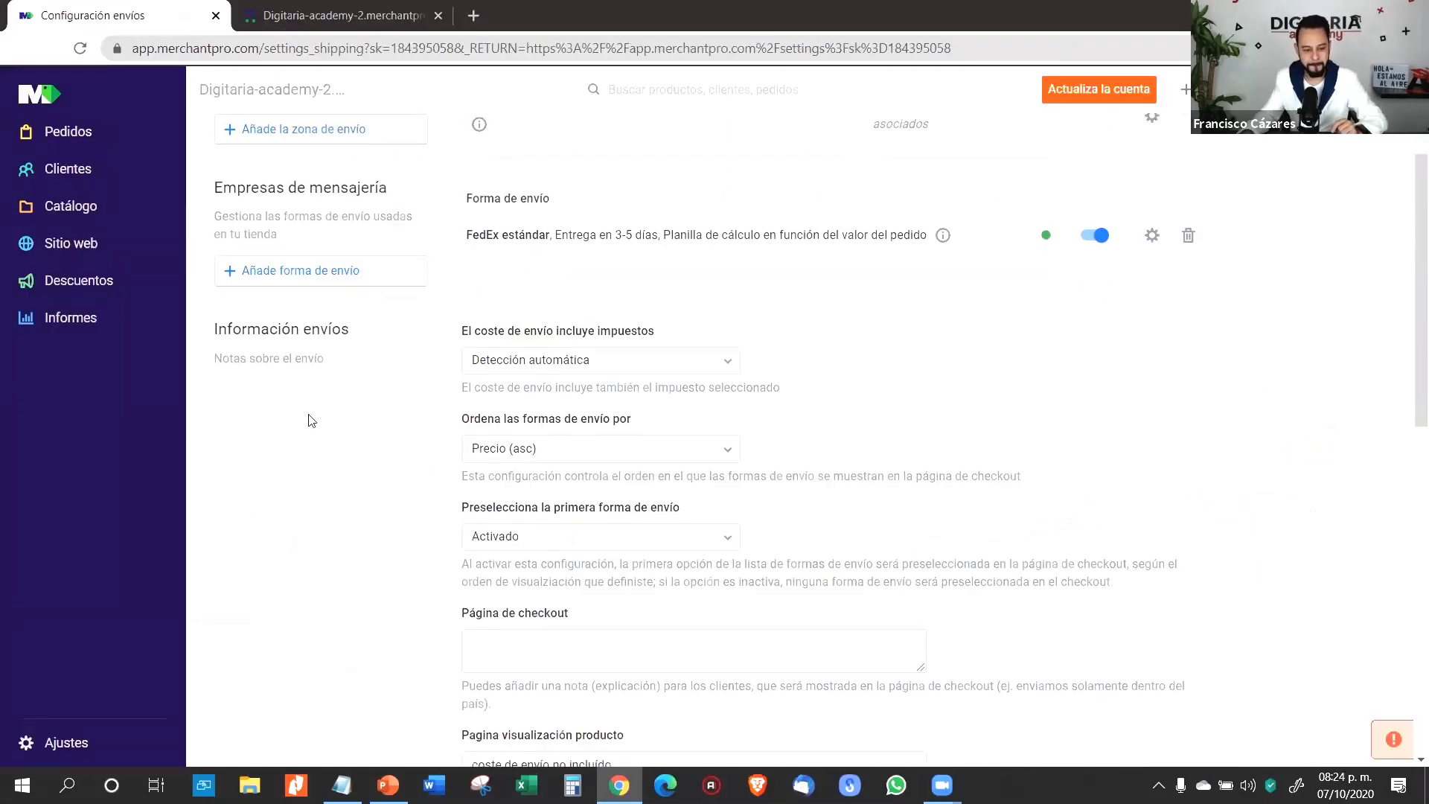
scroll(307, 416, down, 3)
scroll(312, 420, up, 5)
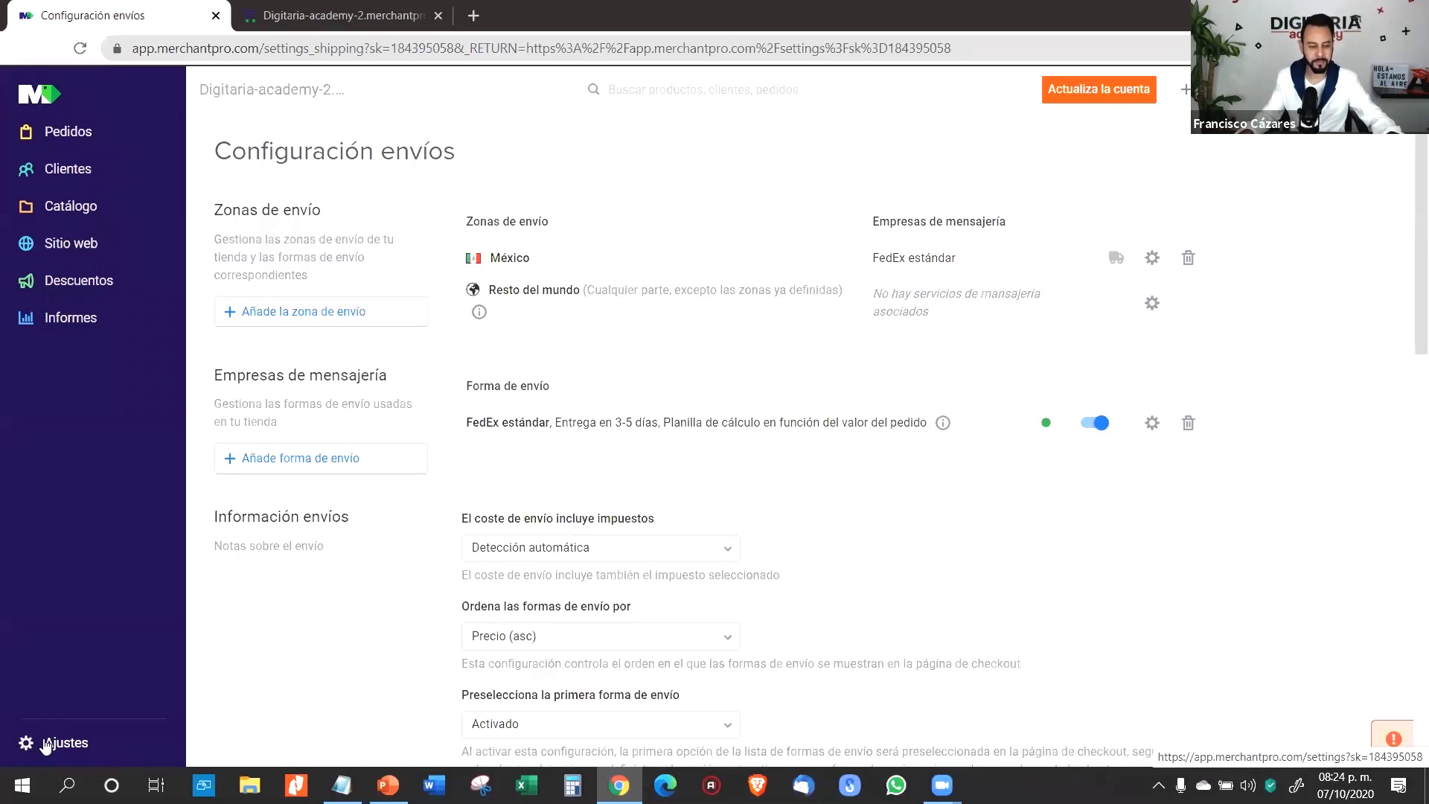
- Open the form for adding a new product from the Catálogo section
click(81, 210)
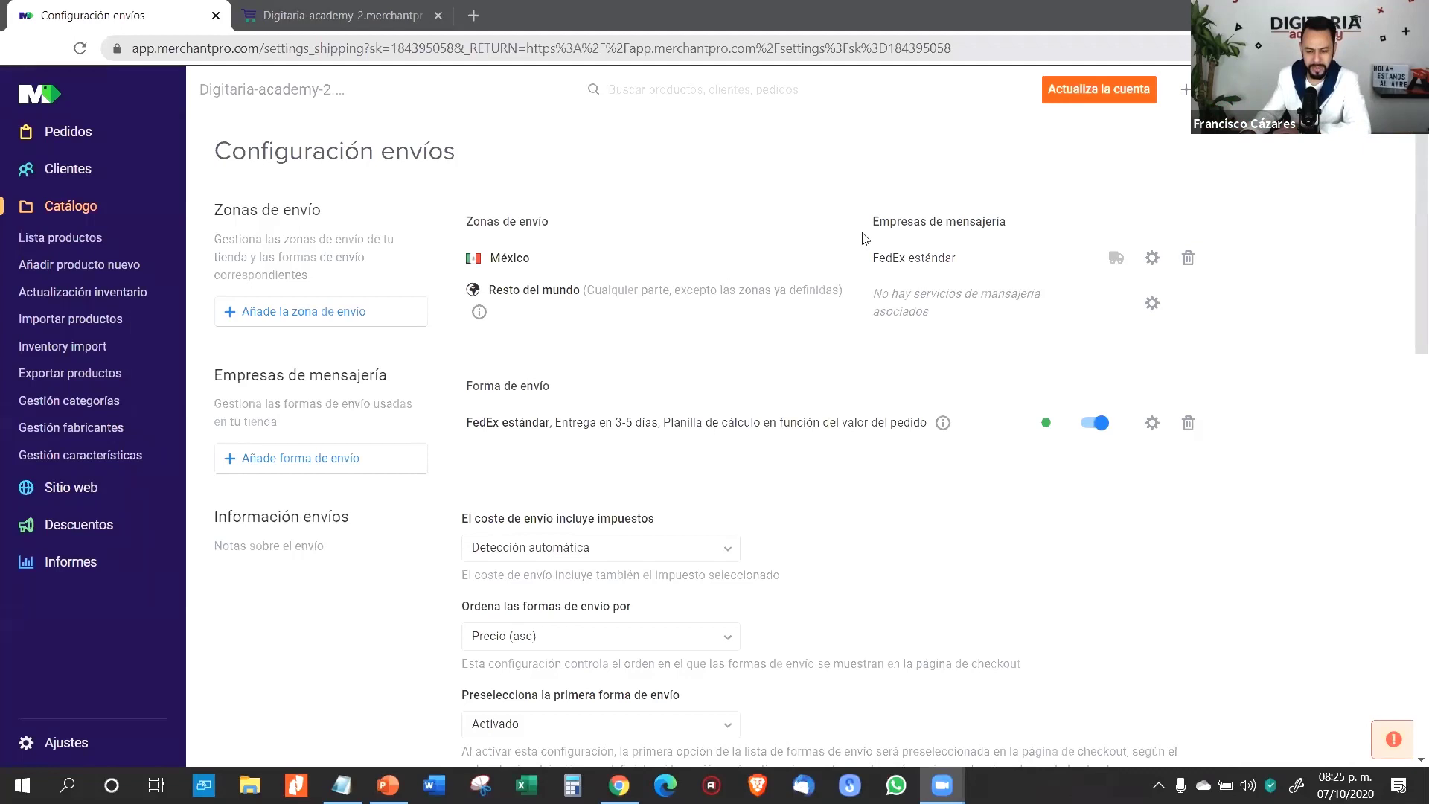
click(64, 209)
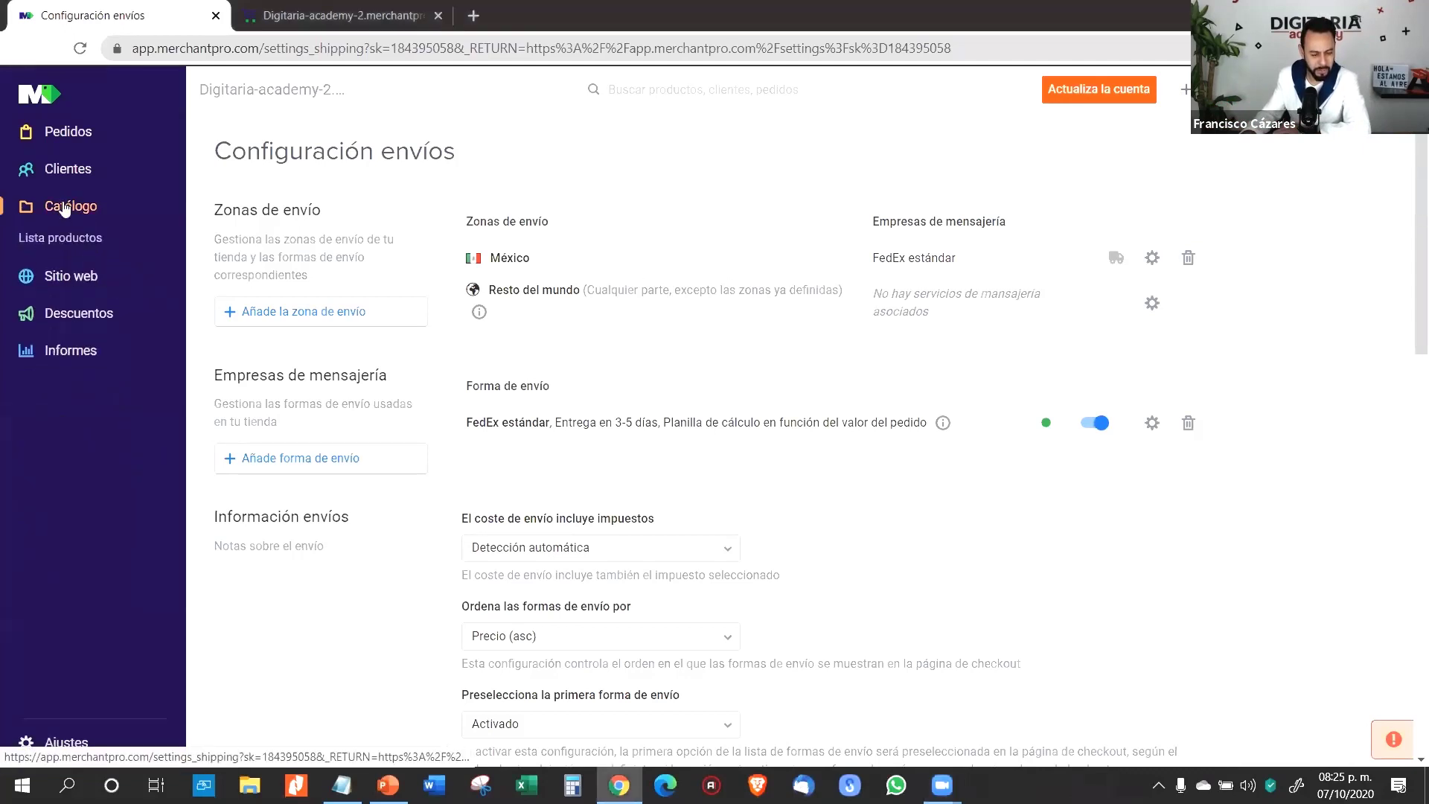
click(68, 206)
click(103, 273)
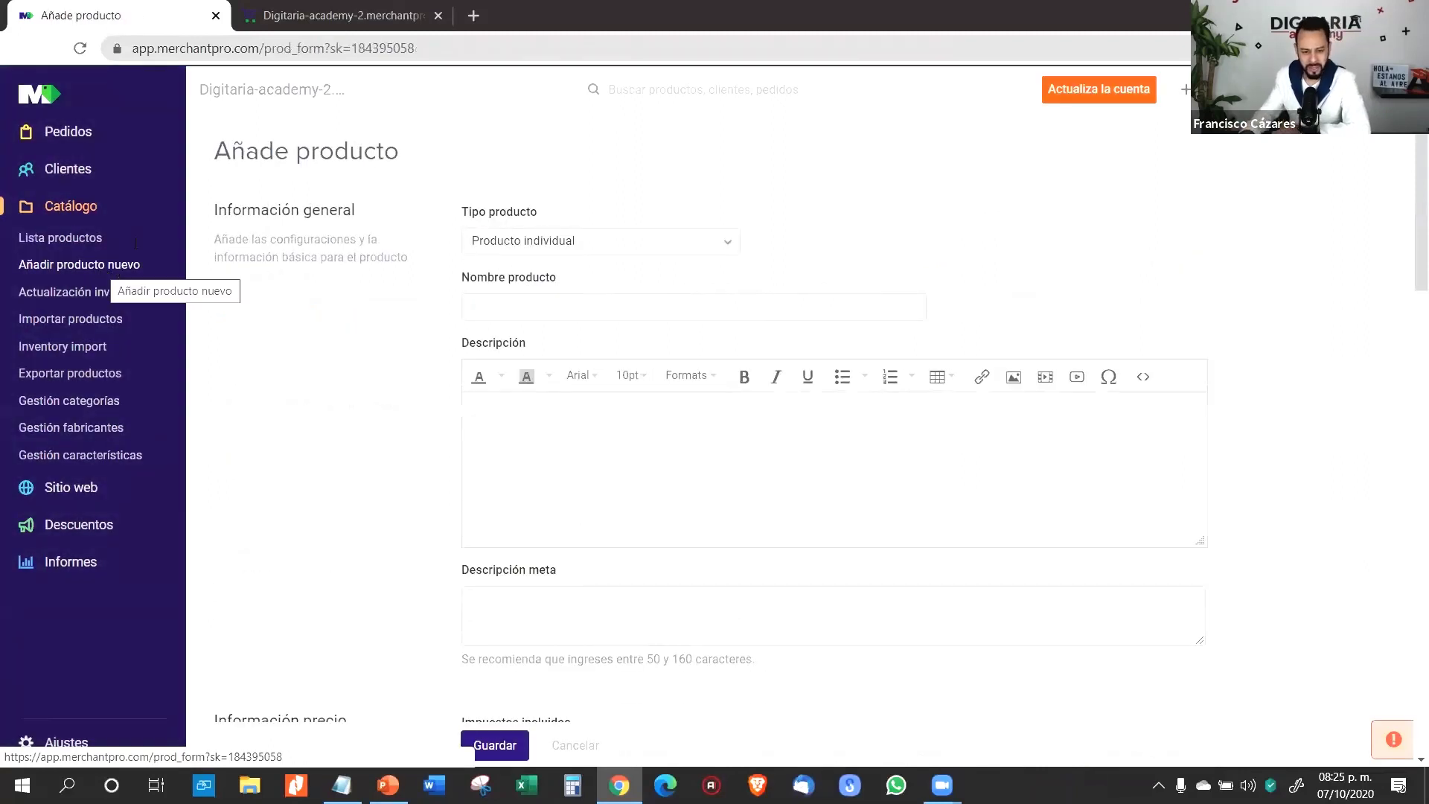
drag(1409, 285, 1410, 181)
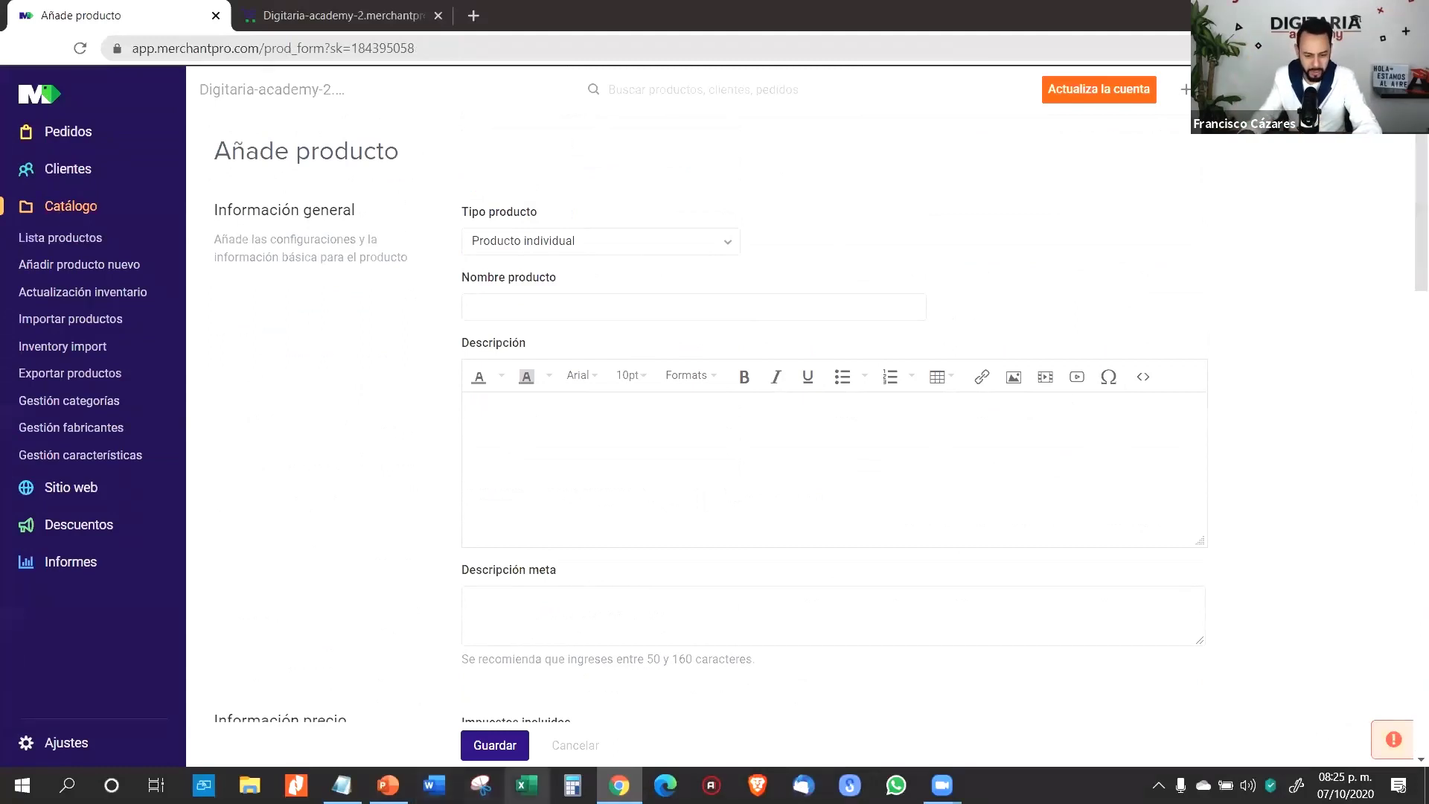
- Copy "Gorra Digitaria" from the Descripciones text file in Notepad and paste it as the new product's name
click(341, 786)
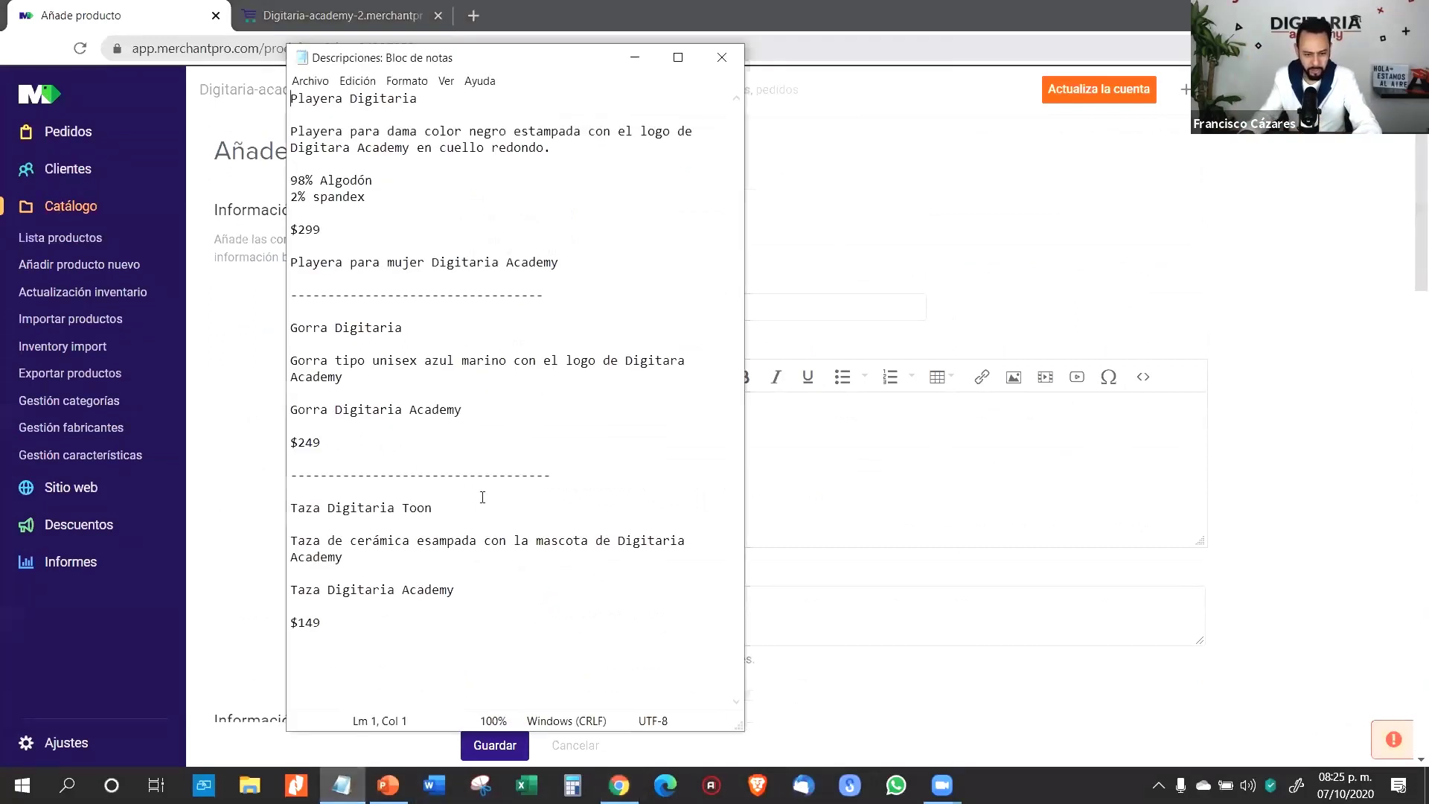
drag(441, 338, 289, 333)
key(ctrl+c)
key(alt+Tab)
click(519, 299)
key(ctrl+v)
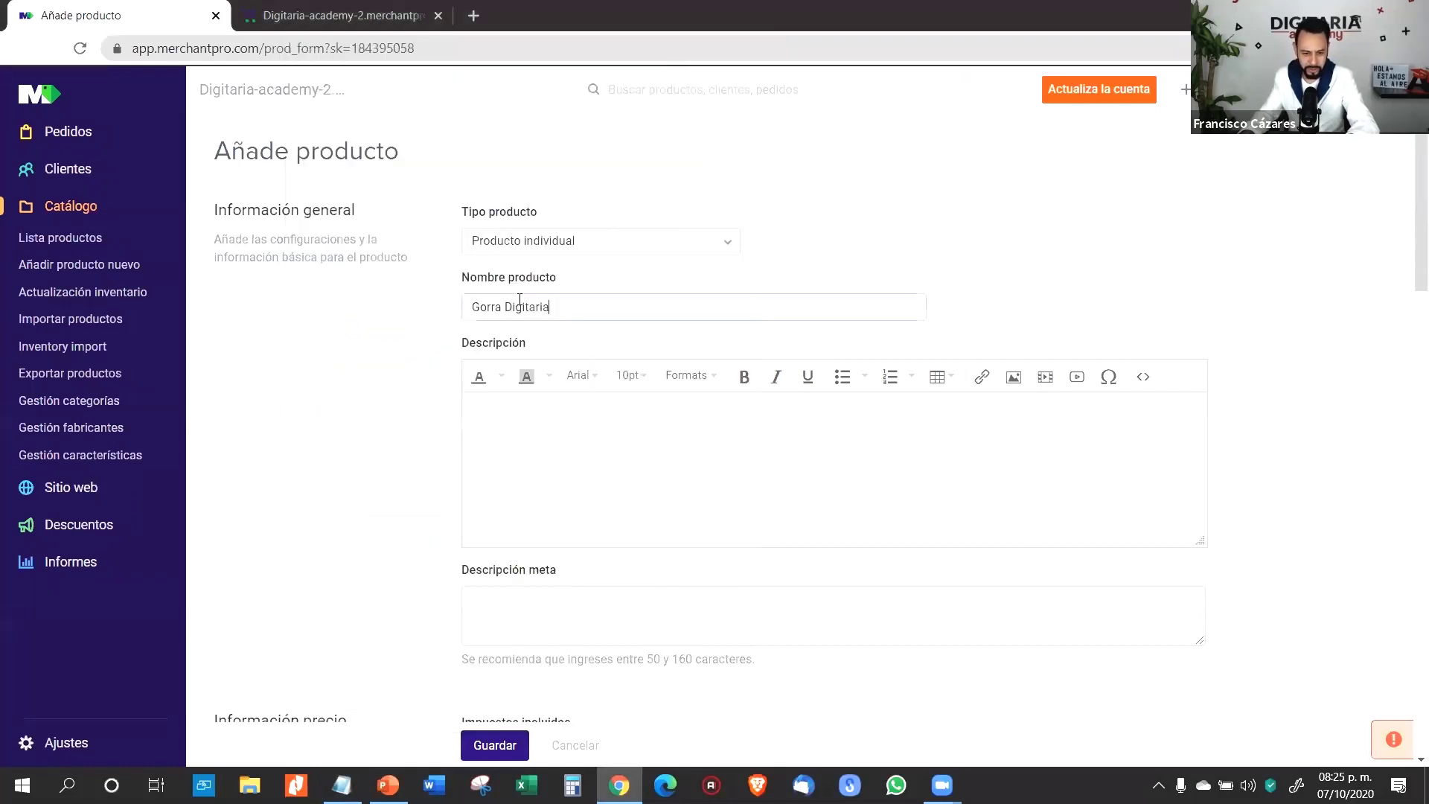
- Copy the Gorra Digitaria description from the Descripciones text file in Notepad and paste it as the product's Descripción
key(alt+Tab)
drag(376, 381, 284, 360)
key(ctrl+c)
key(alt+Tab)
click(523, 414)
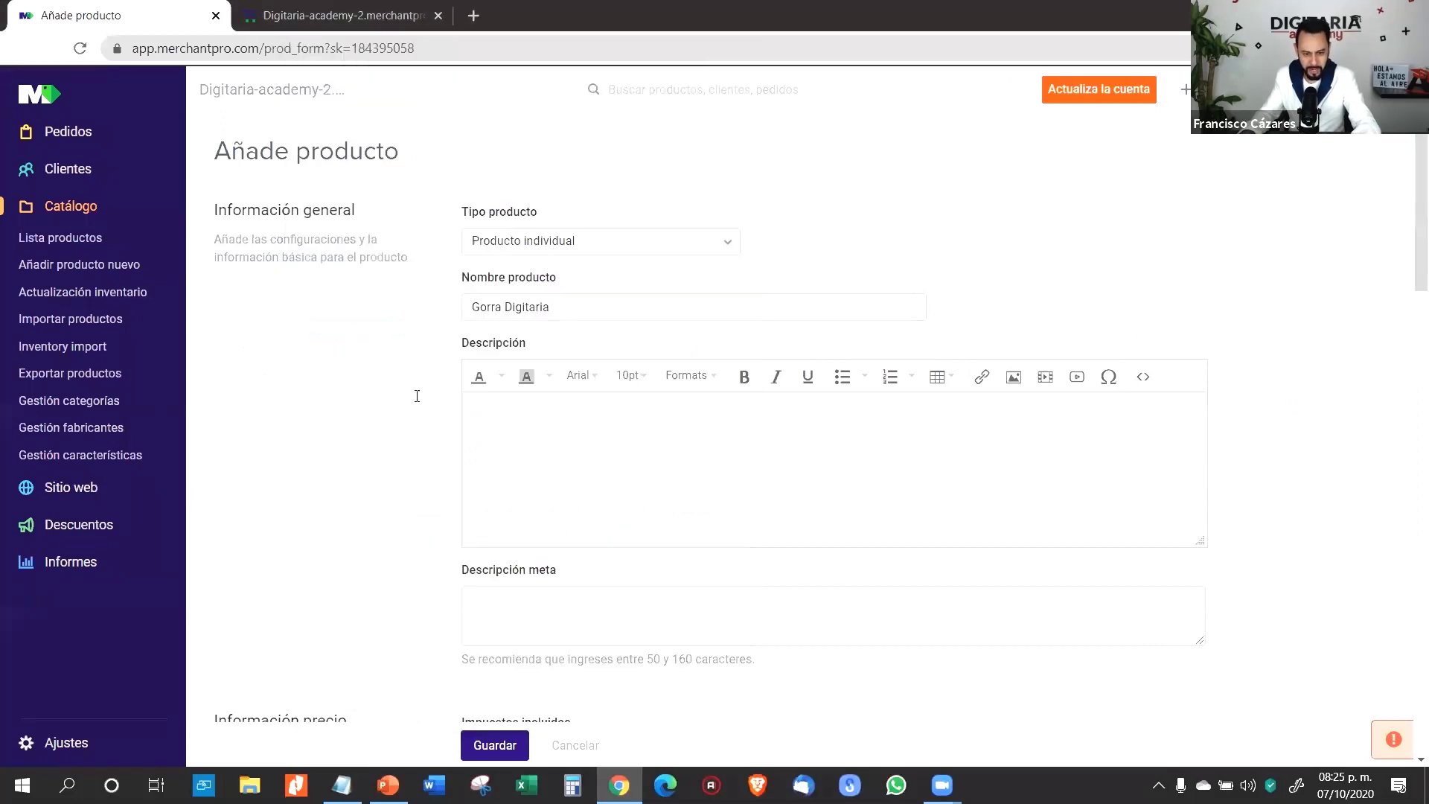
key(ctrl+v)
- Copy "Gorra Digitaria Academy" from the Descripciones text file in Notepad and paste it as the product's meta description
click(545, 586)
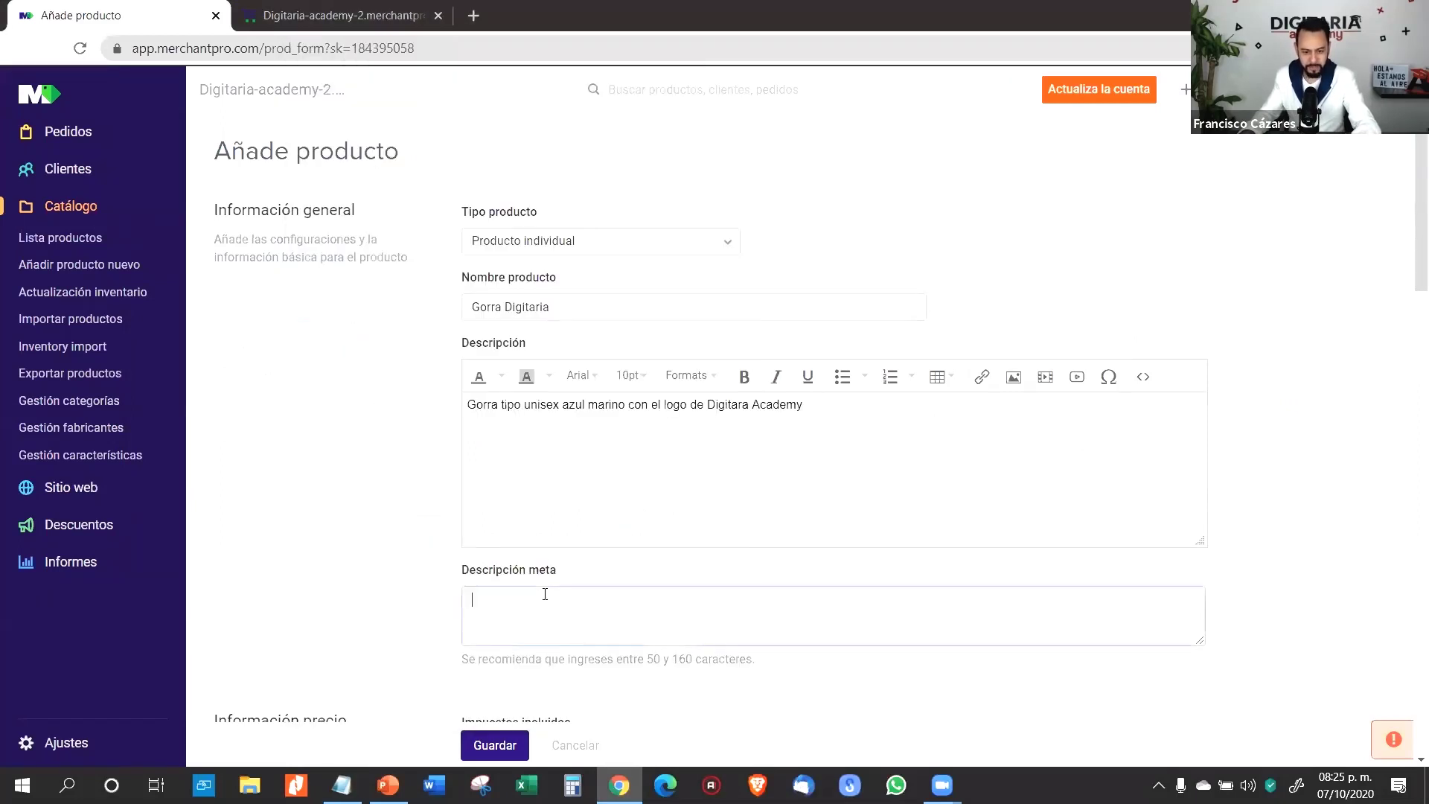
key(alt+Tab)
drag(463, 409, 281, 408)
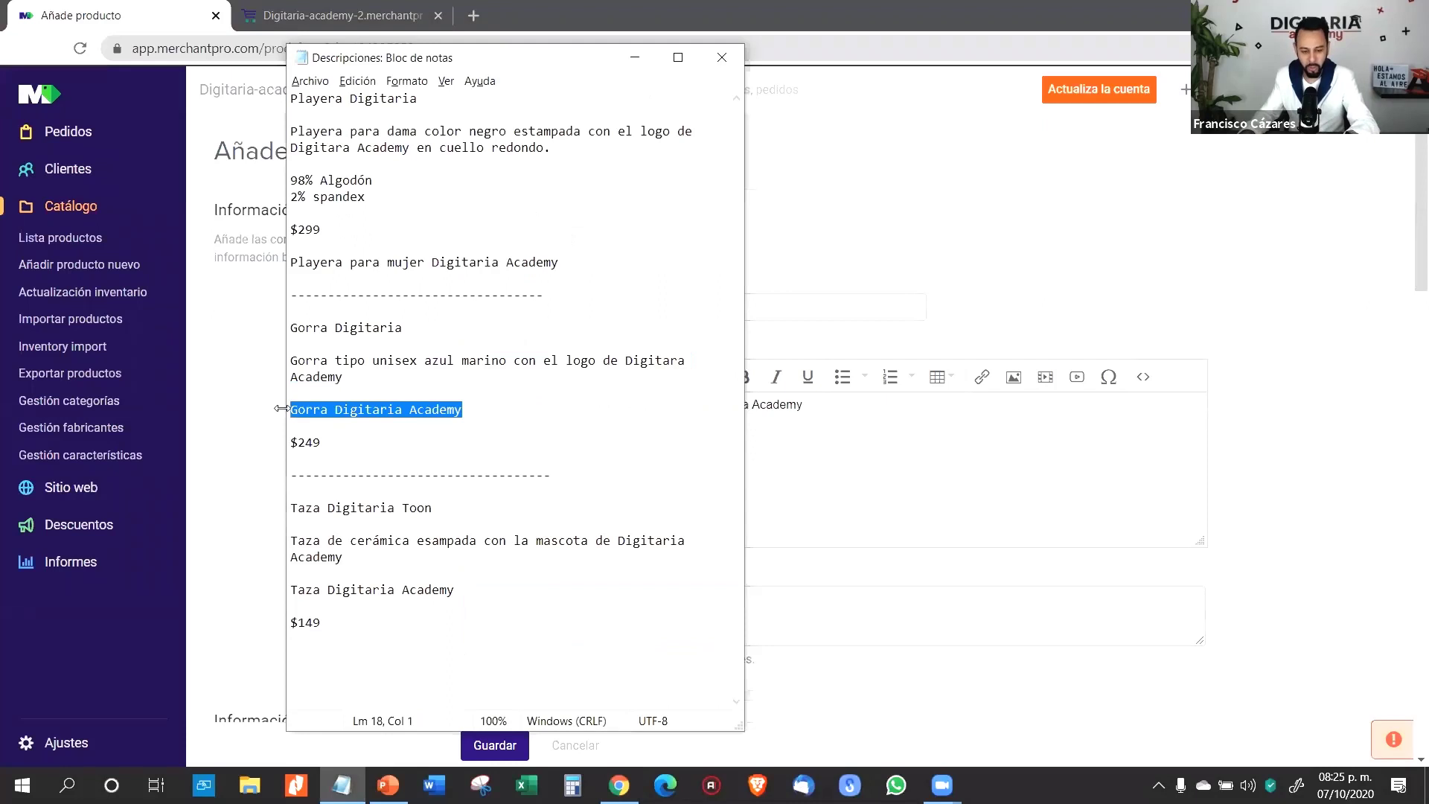
key(ctrl+c)
key(alt+Tab)
key(ctrl+v)
- Set the product's total price including taxes to 300 MXN
scroll(344, 528, down, 1)
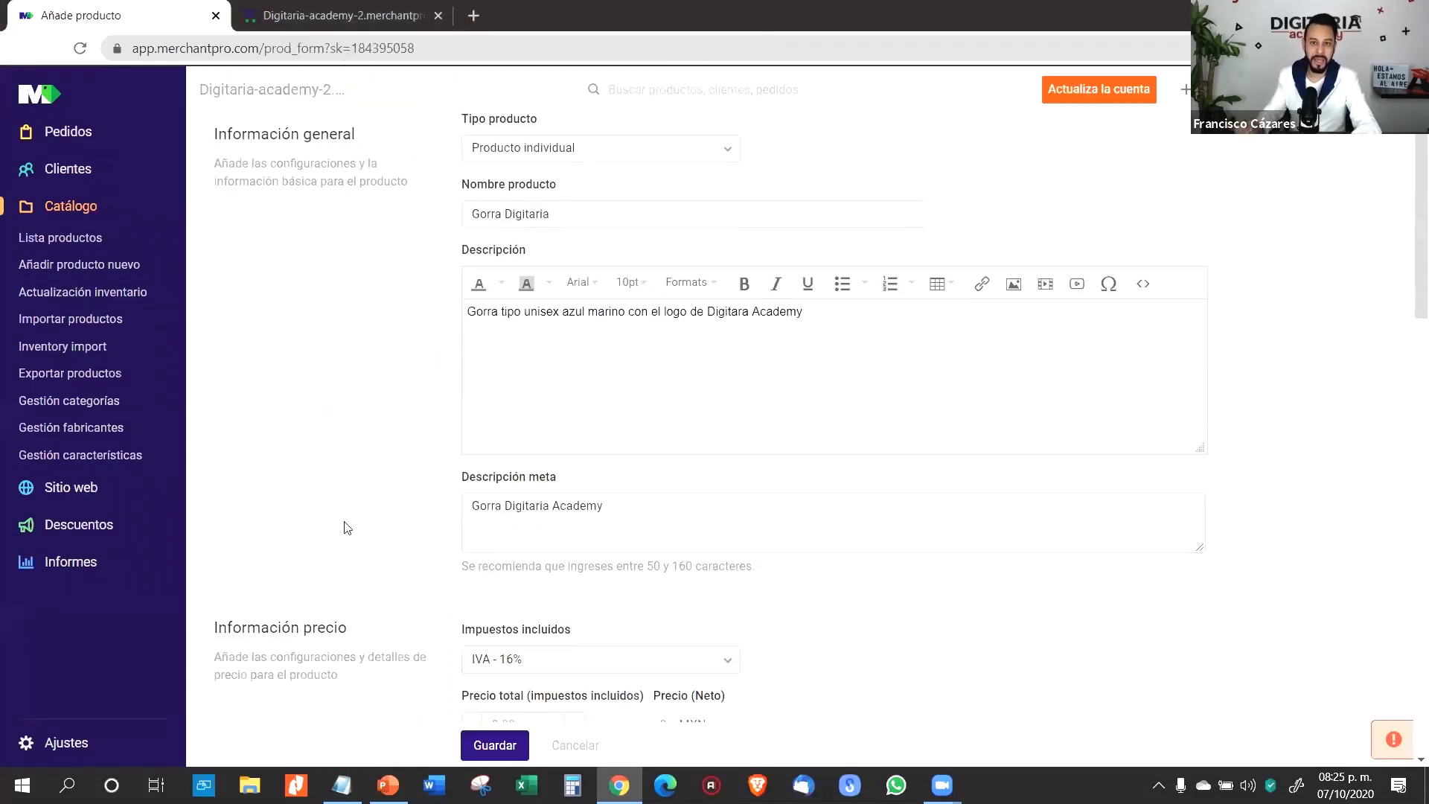
scroll(345, 528, up, 1)
scroll(344, 527, down, 5)
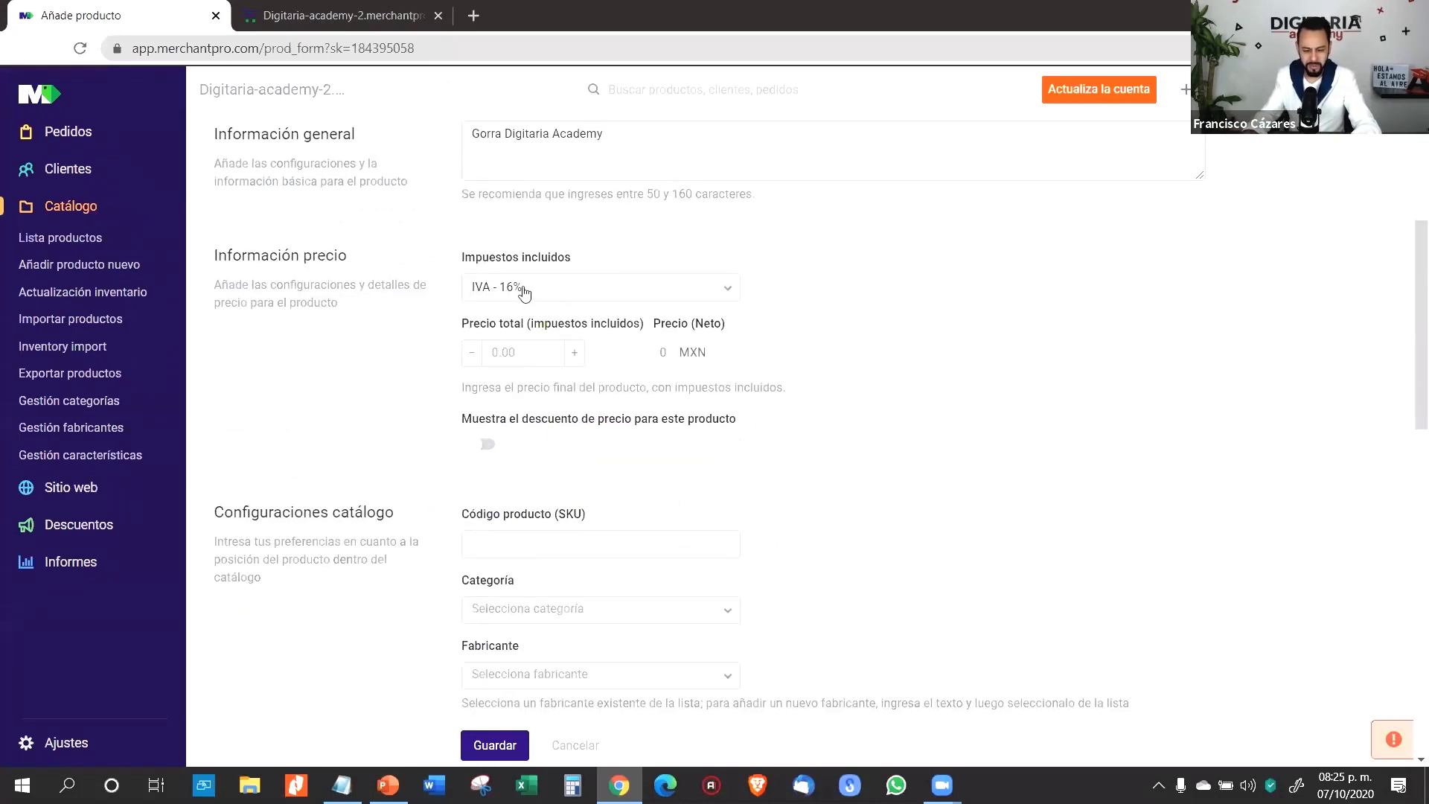
click(518, 352)
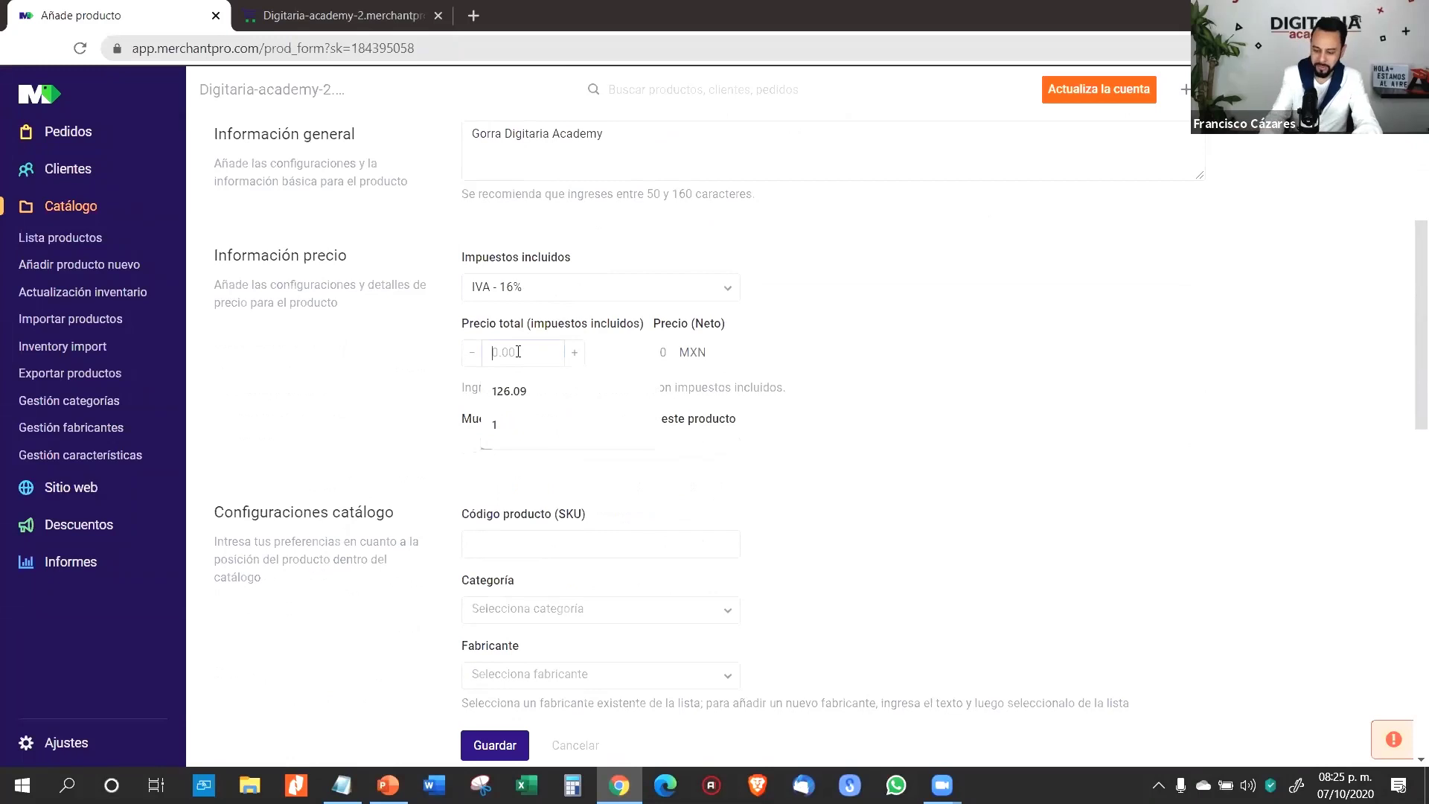
text(300)
click(943, 414)
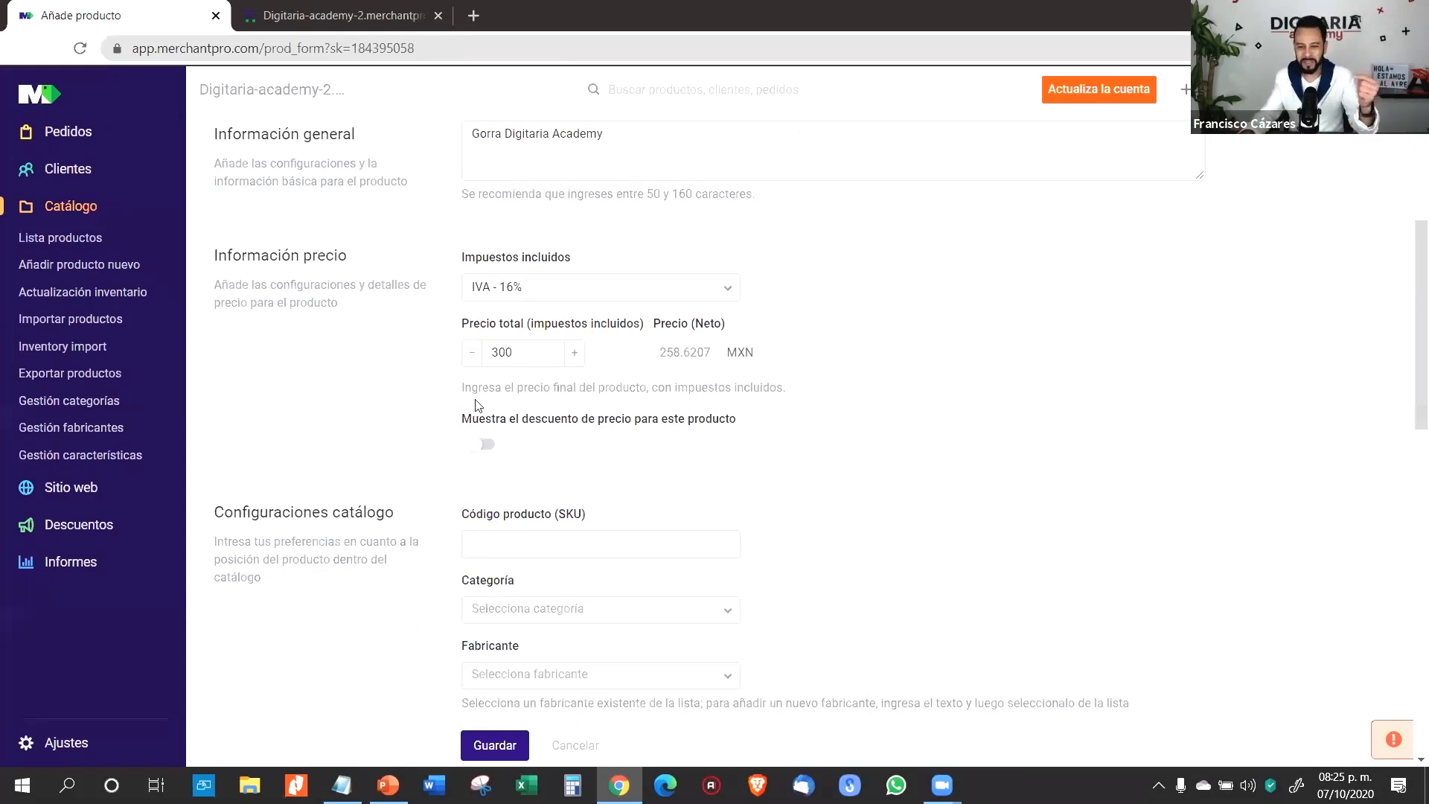
- Enable the price discount display for the product and set its old price to 350 MXN
click(488, 445)
click(498, 503)
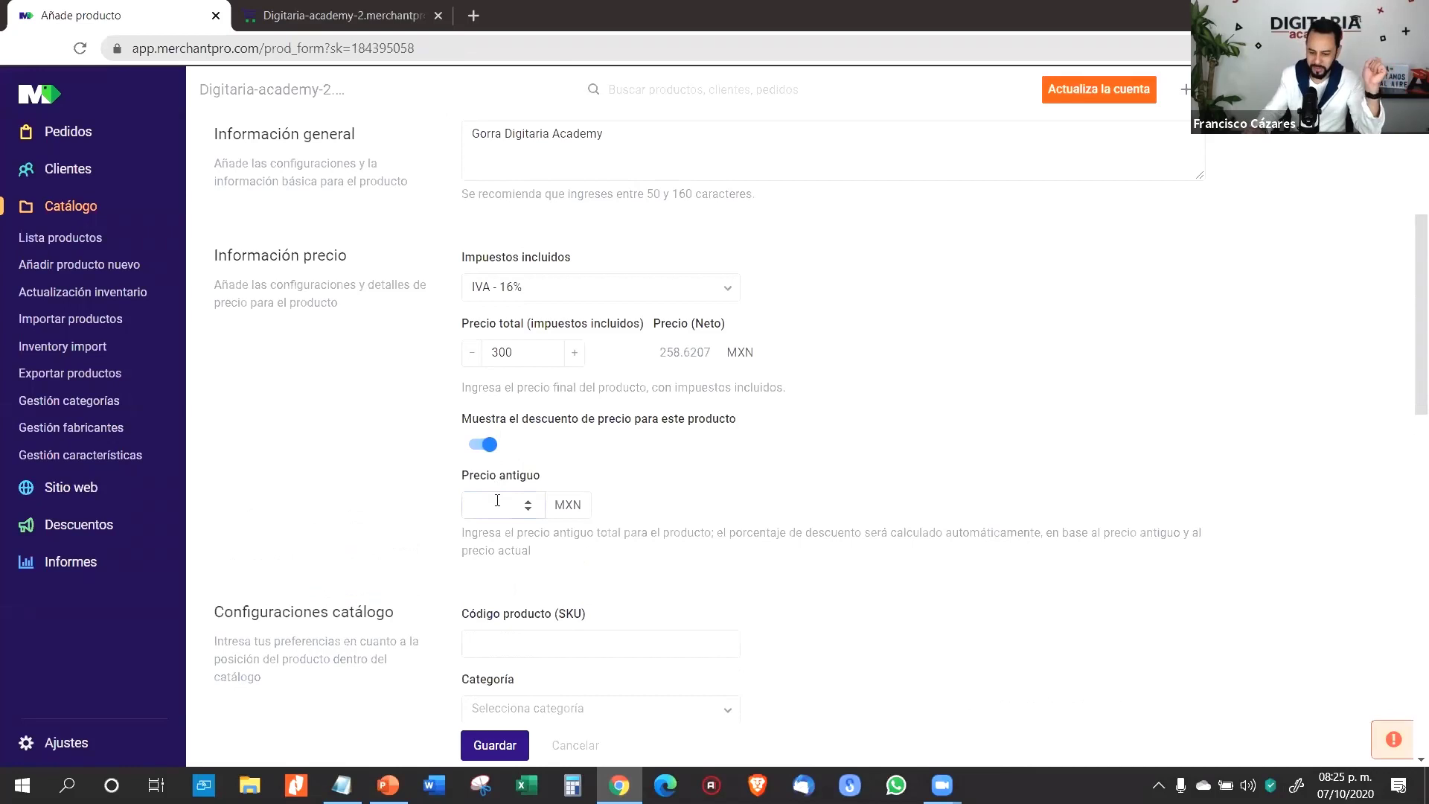
text(350)
click(1253, 456)
- Enter GOR-255 as the product's SKU code
scroll(1002, 479, down, 5)
click(605, 275)
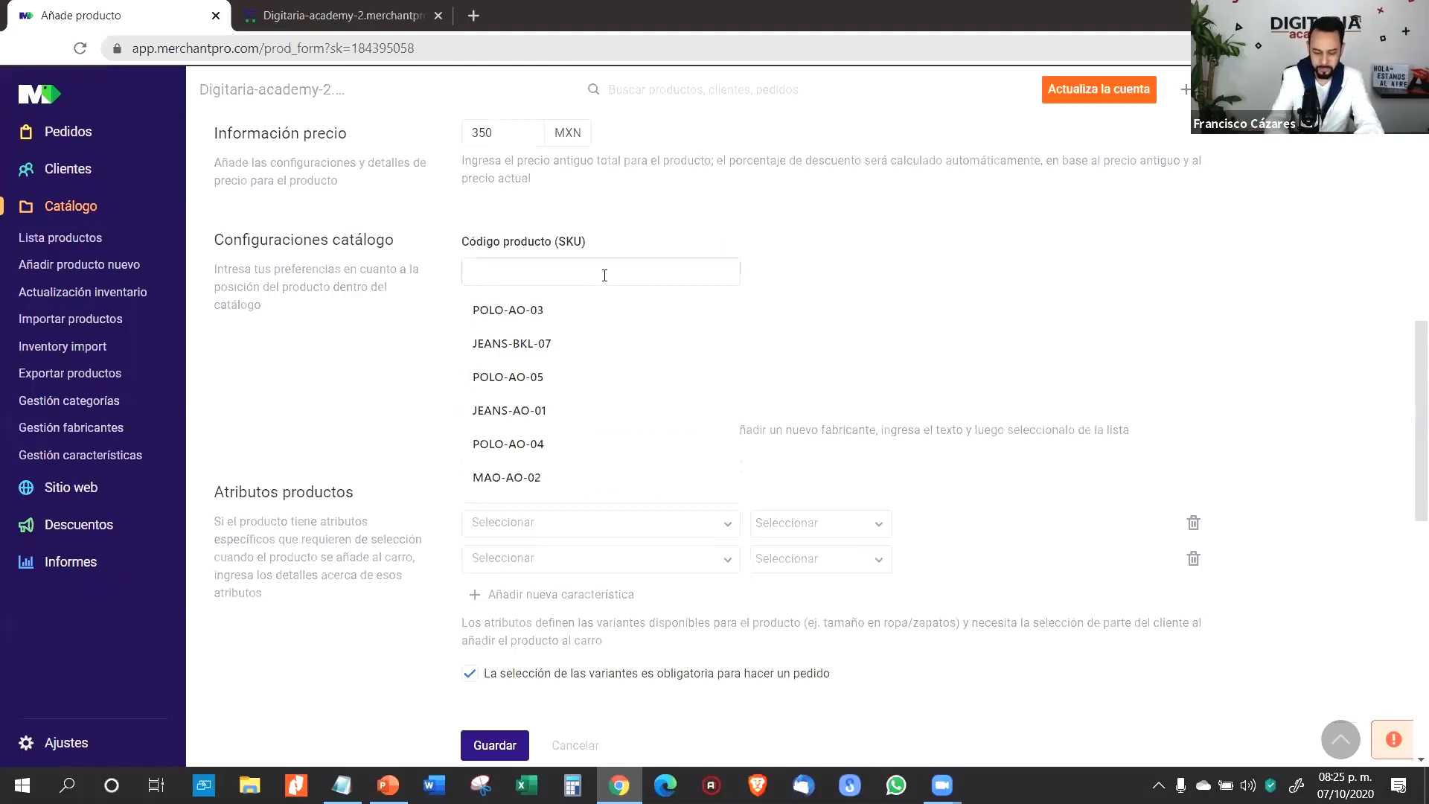
text(GOR)
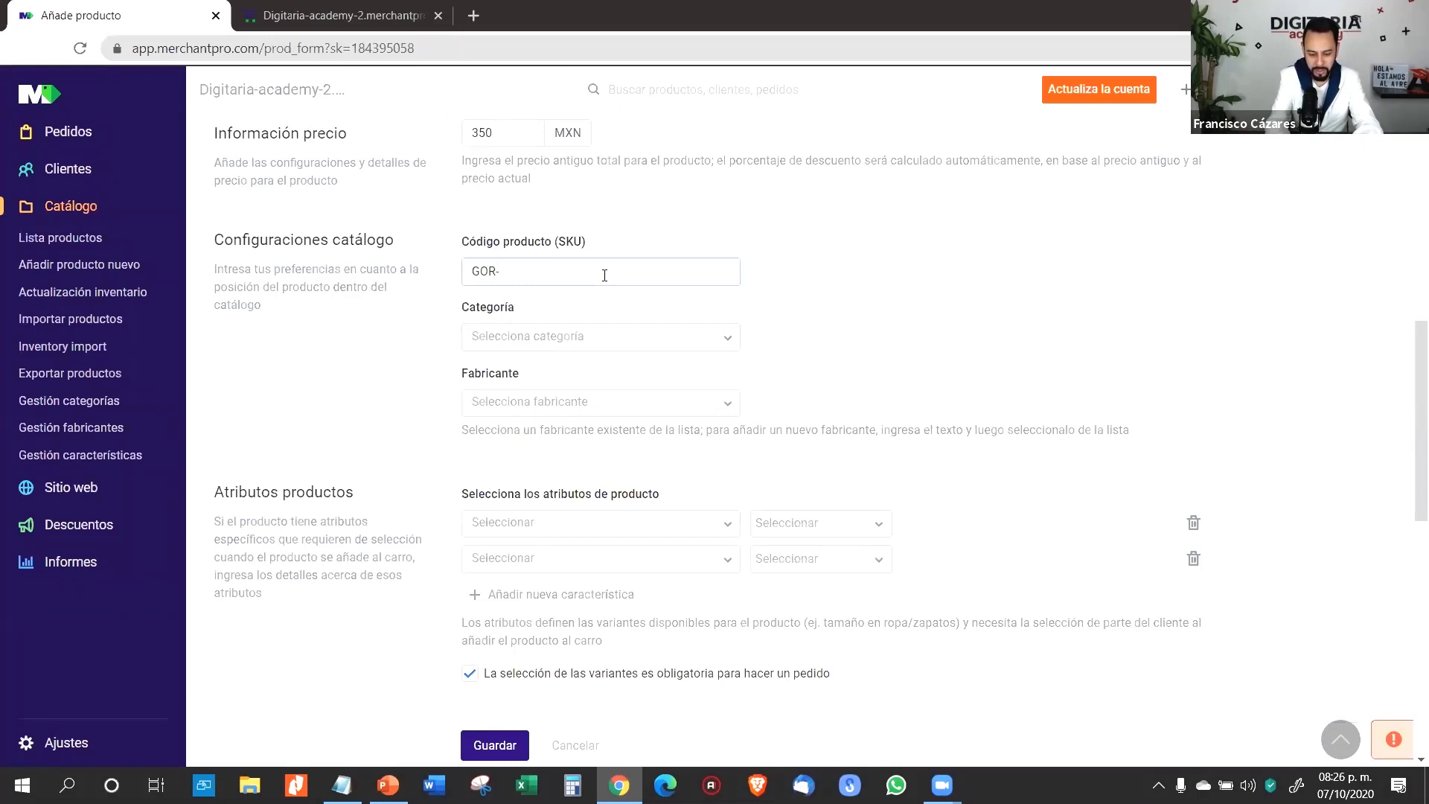
text(-255)
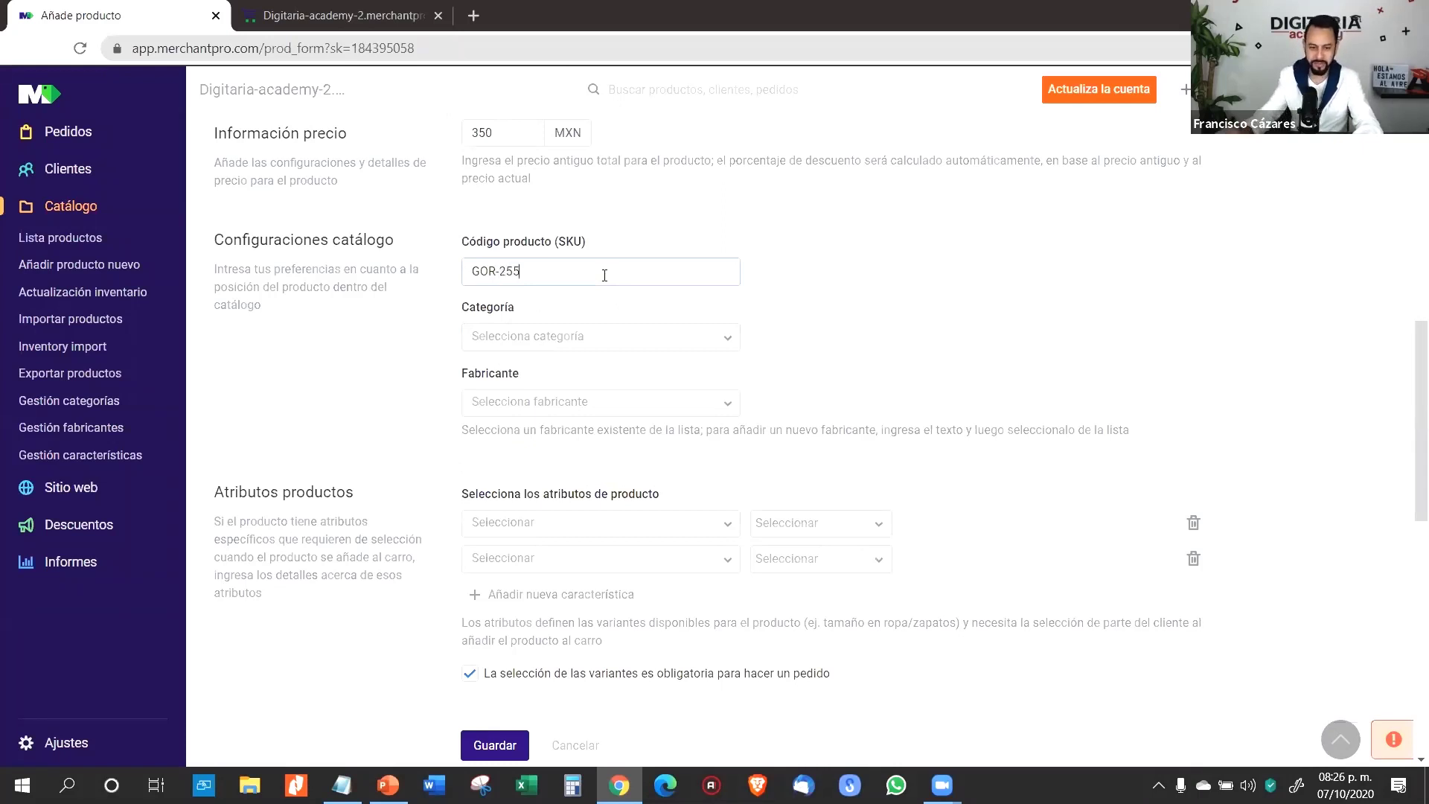
- Assign the product to the Accesorios category under Niños
click(639, 342)
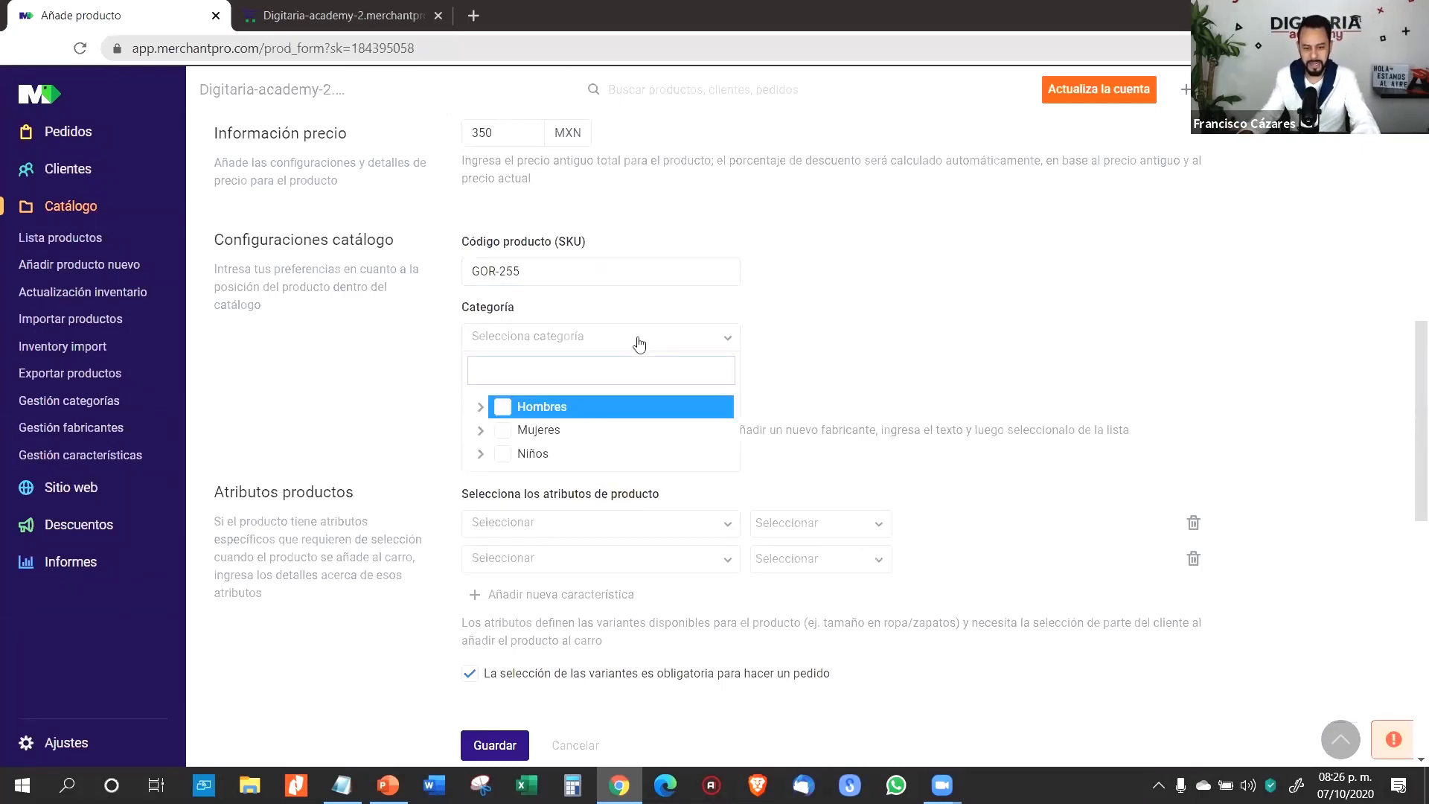
click(481, 407)
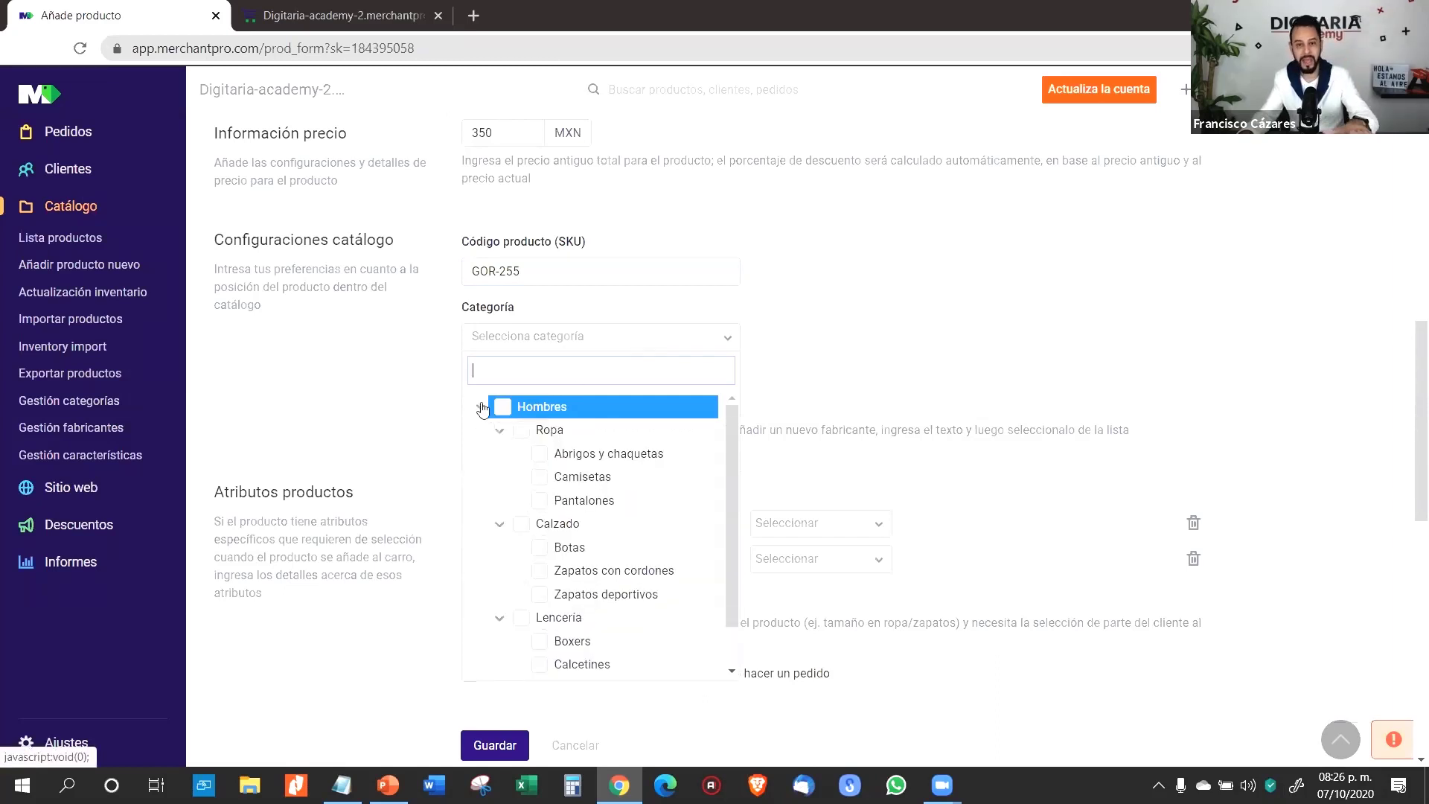
drag(728, 487, 728, 579)
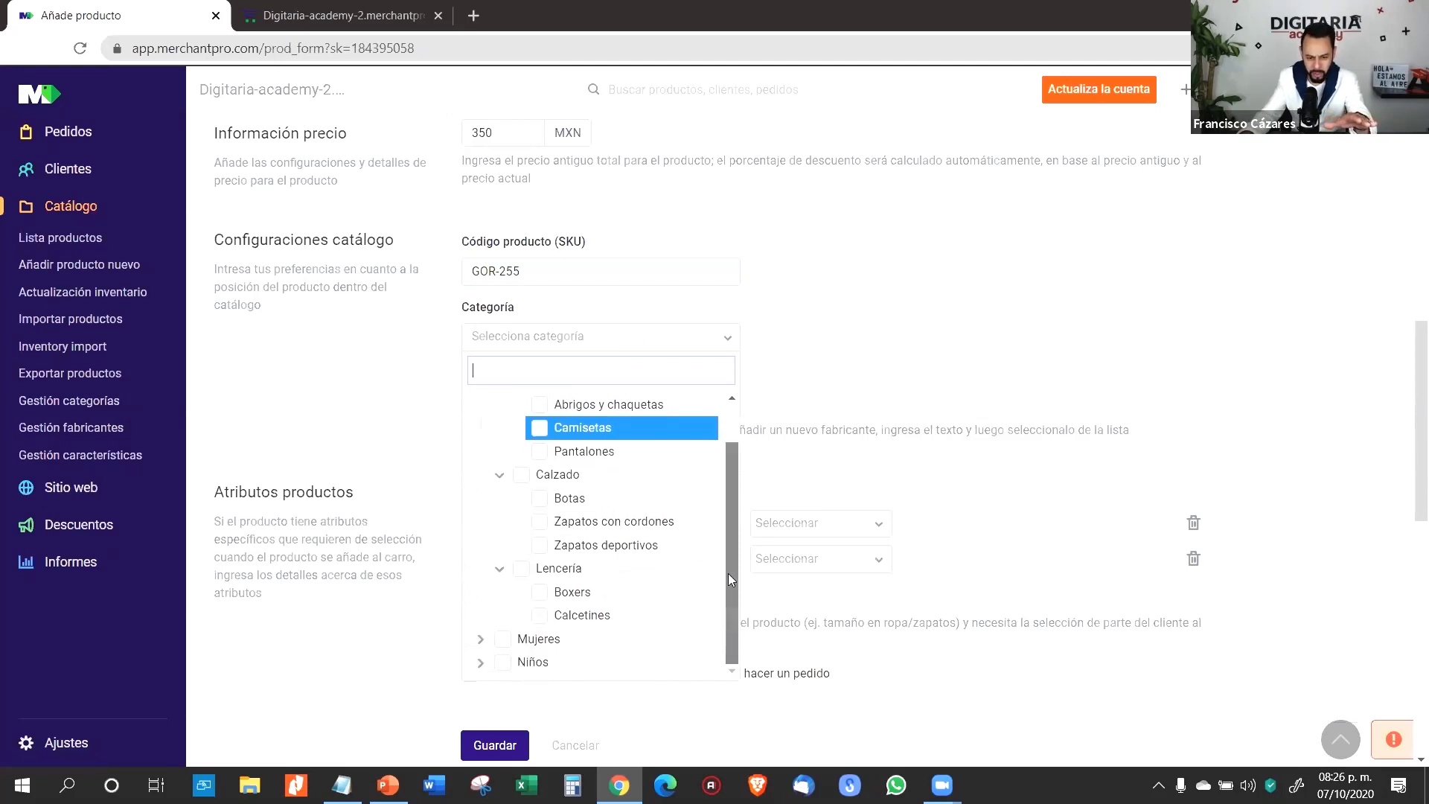
click(480, 661)
scroll(692, 565, down, 1)
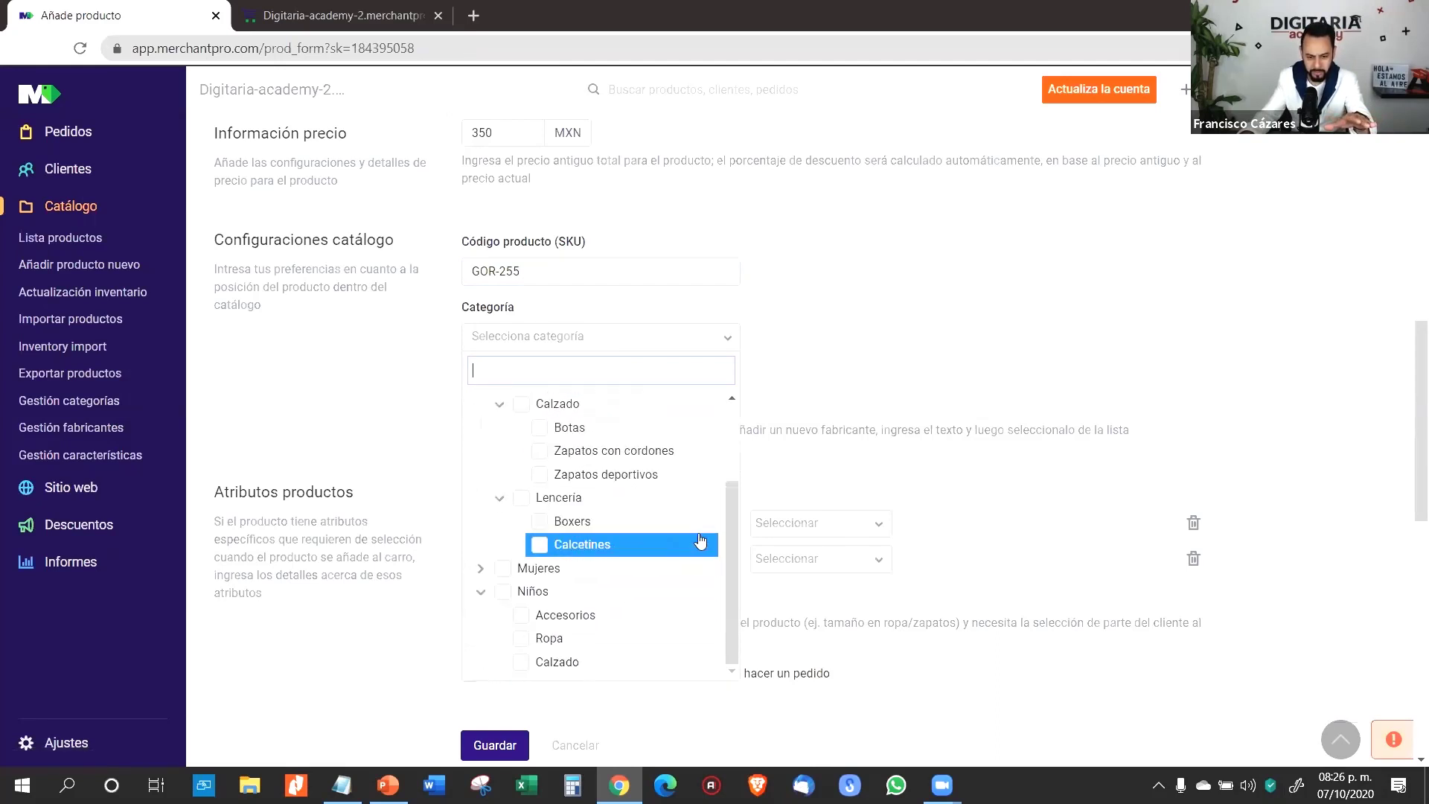
click(523, 615)
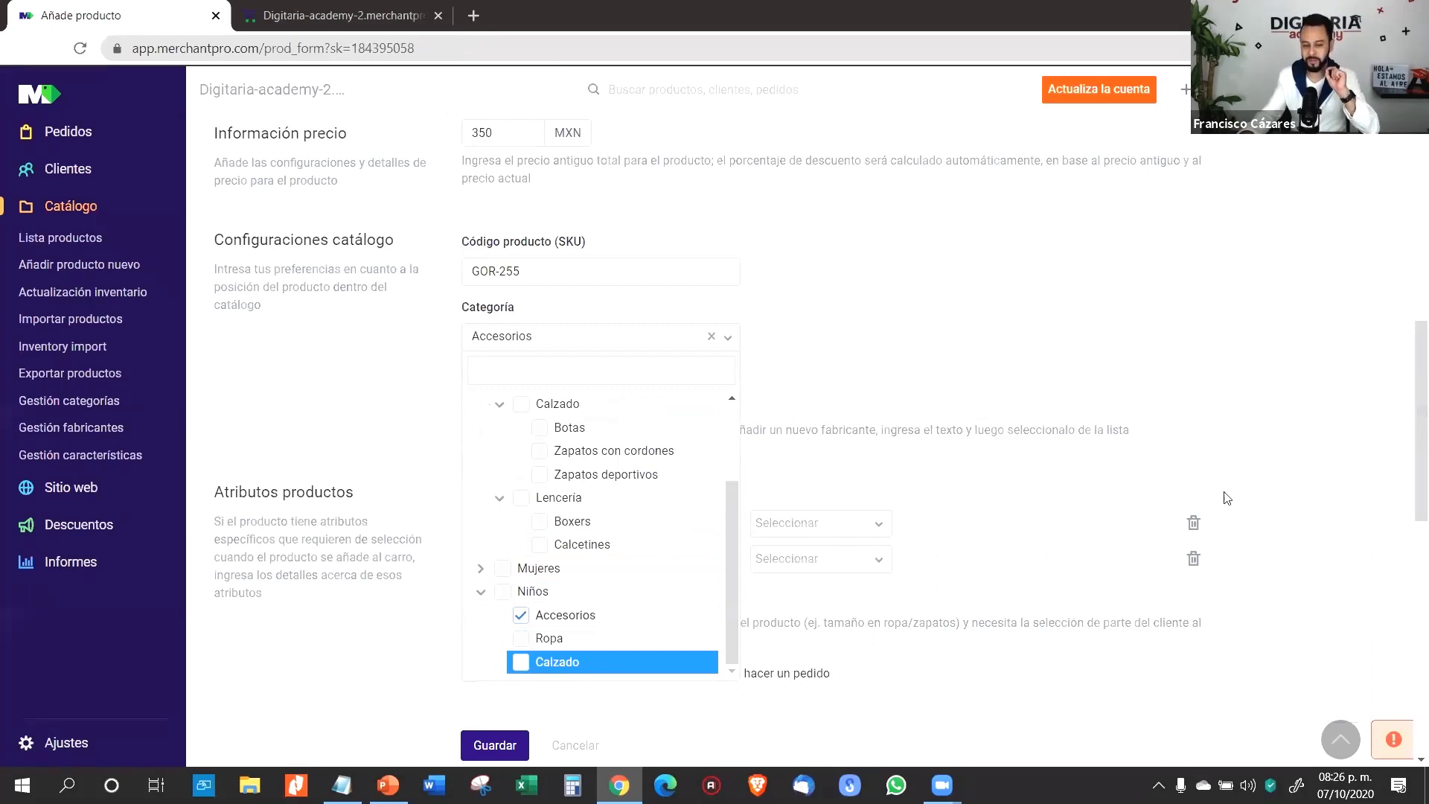
drag(728, 573, 726, 473)
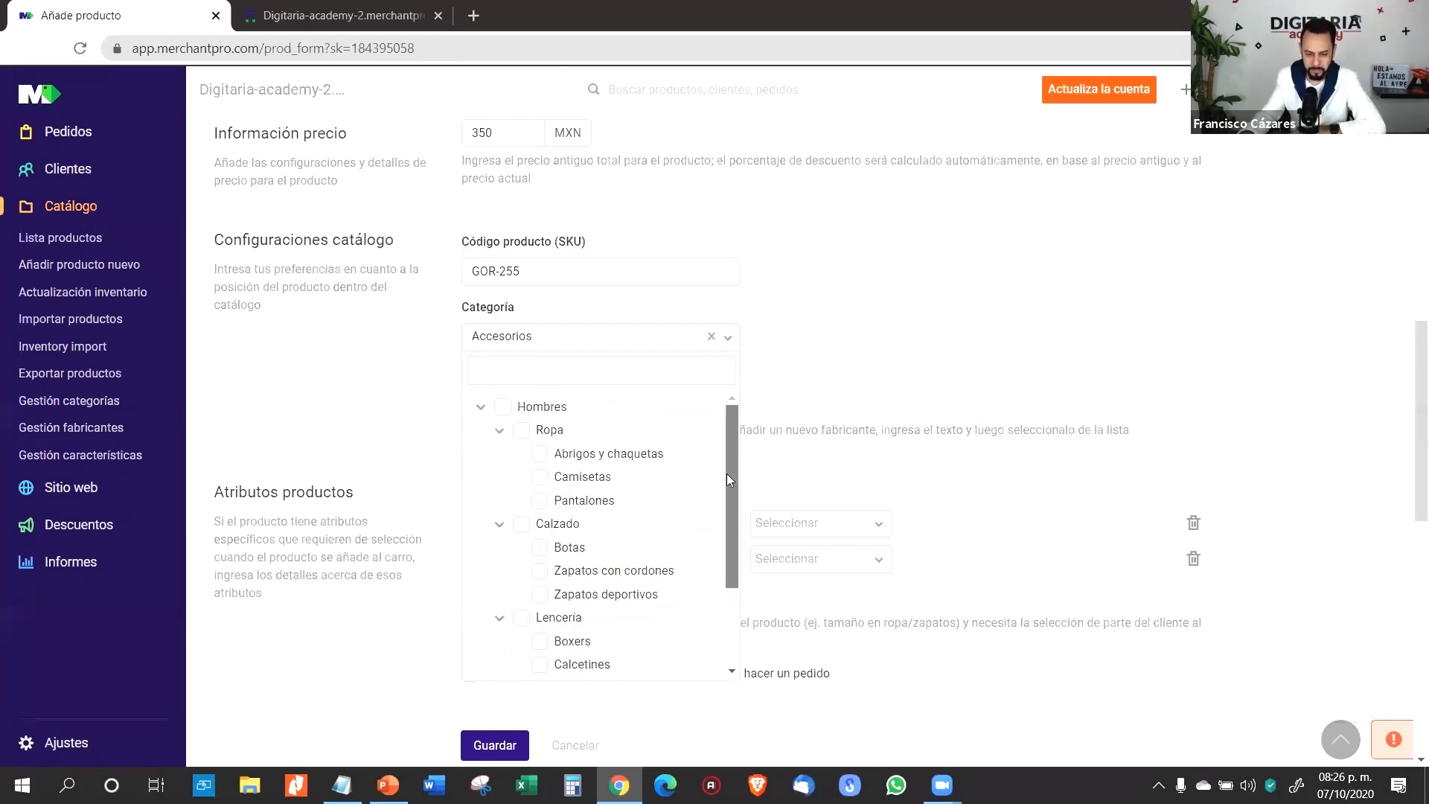
click(823, 352)
- Choose Calvin-Klein as the product's manufacturer
click(723, 402)
drag(731, 517, 728, 483)
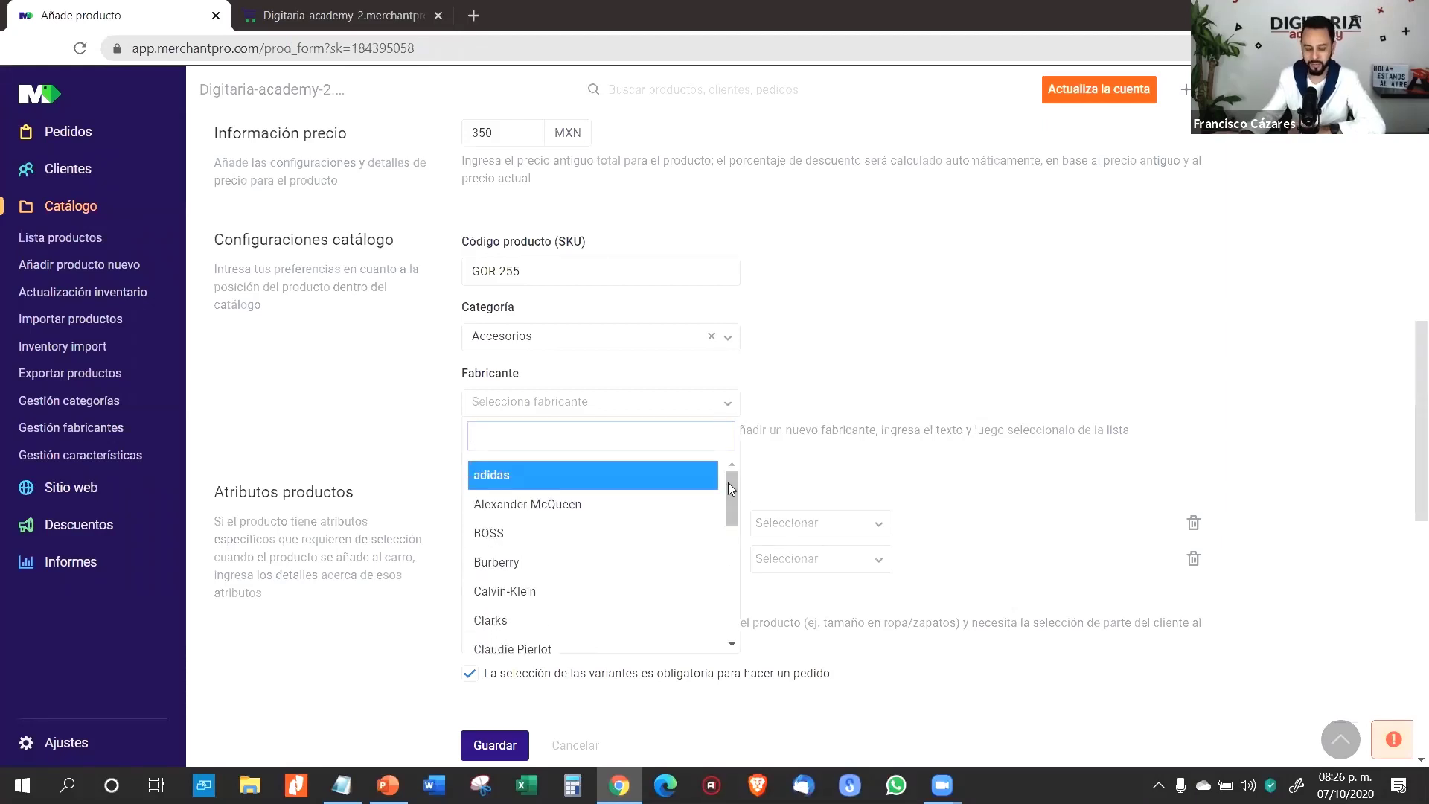
drag(728, 482, 731, 503)
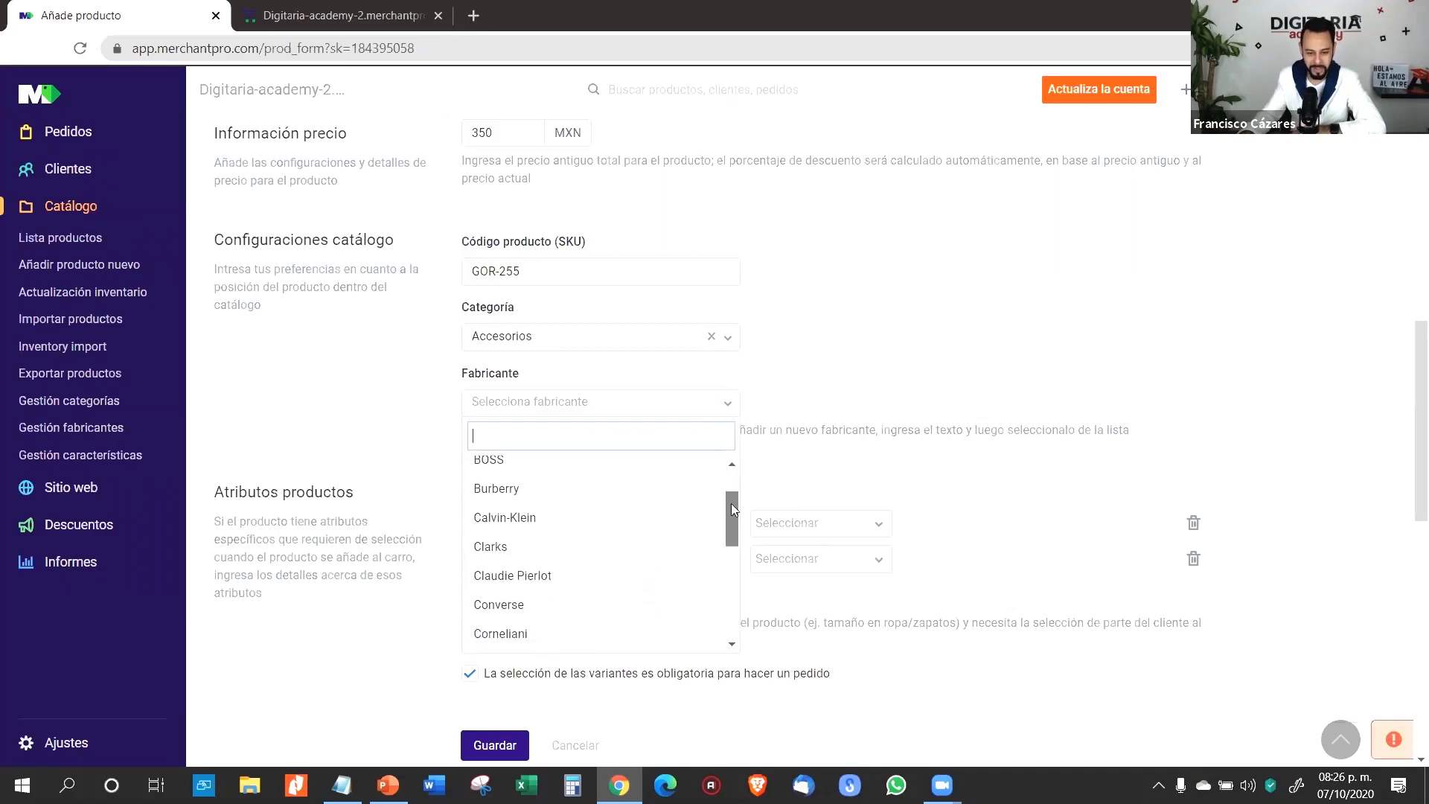
click(613, 514)
- Activate stock control for the product with a quantity of 15 and set its availability to En stock
scroll(936, 339, down, 10)
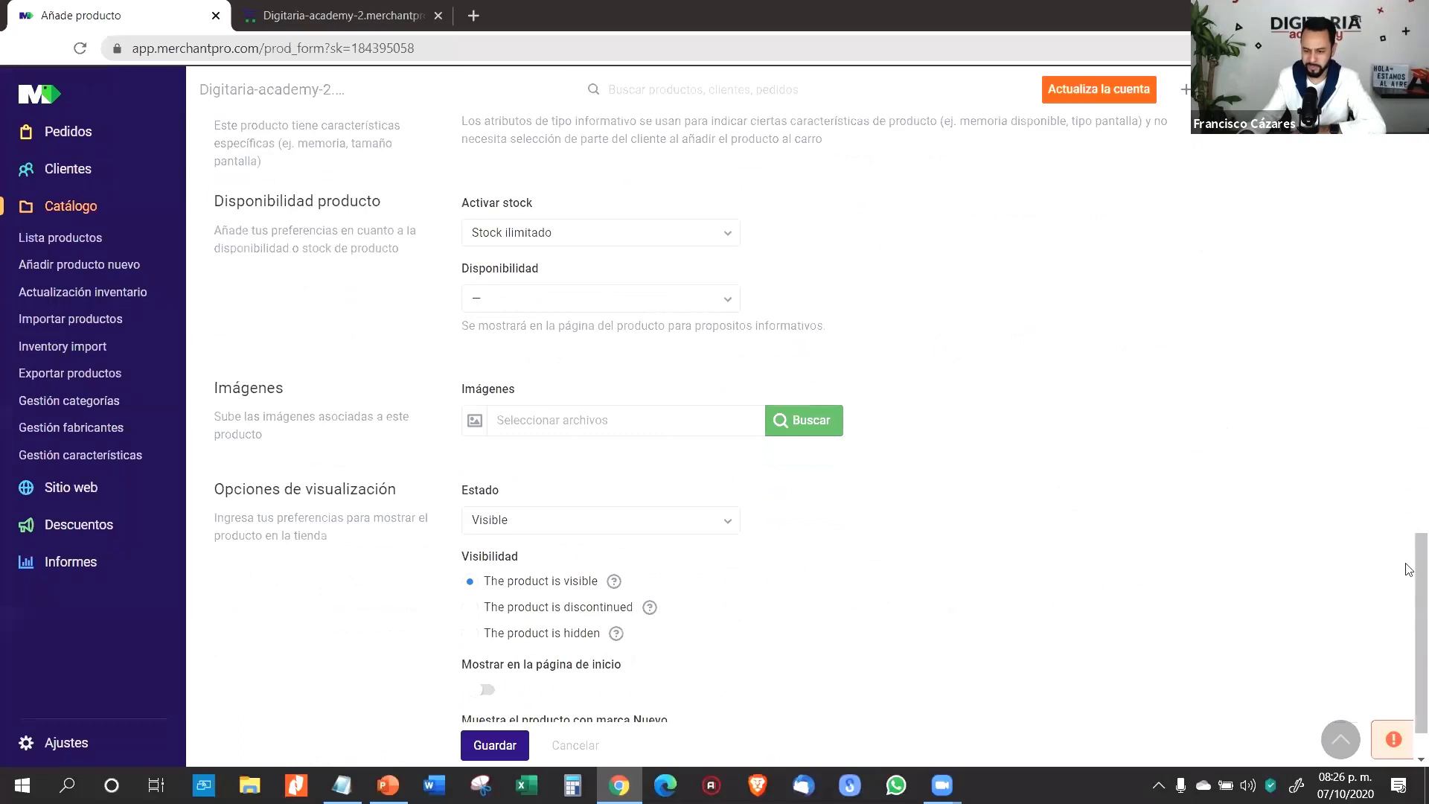
scroll(1410, 566, up, 1)
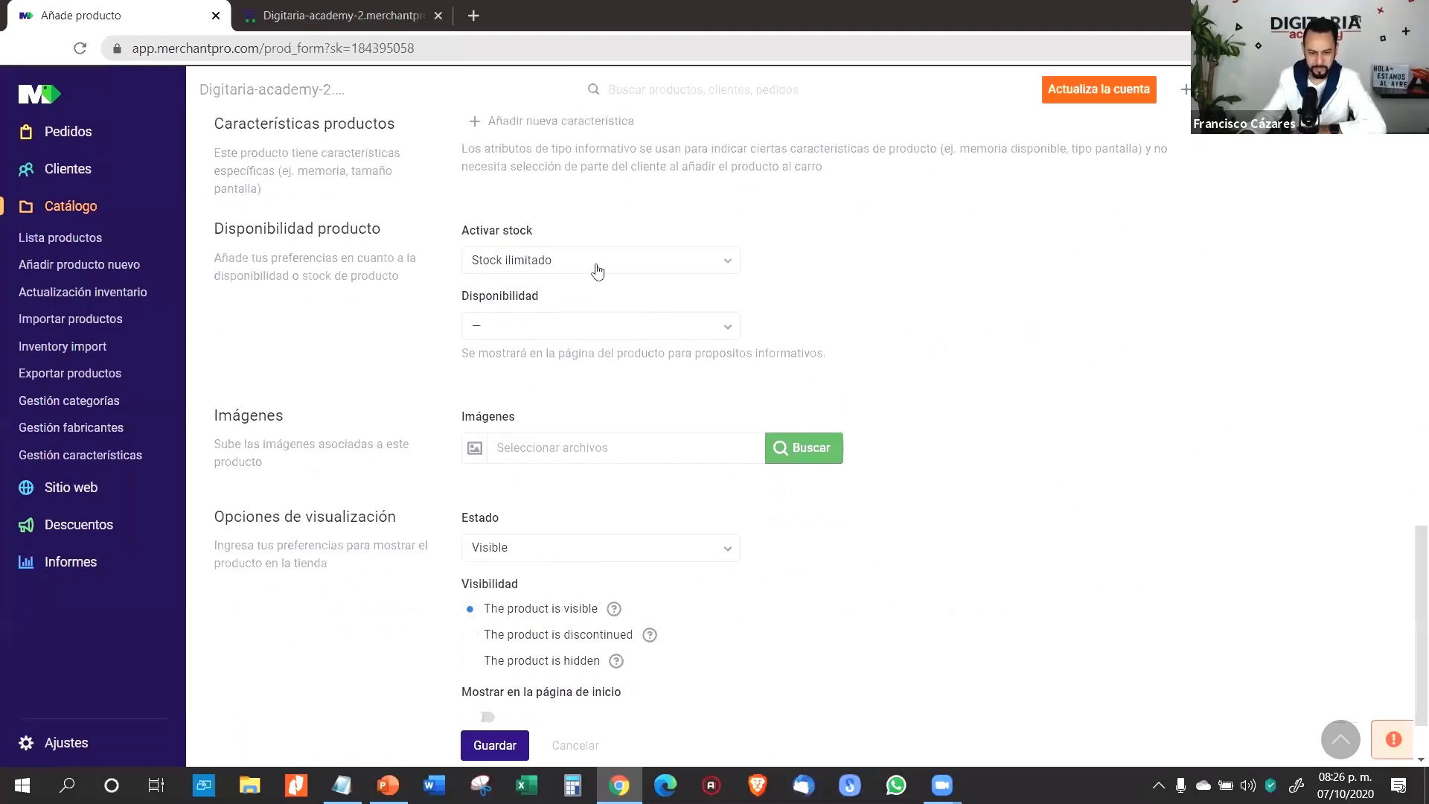
click(545, 271)
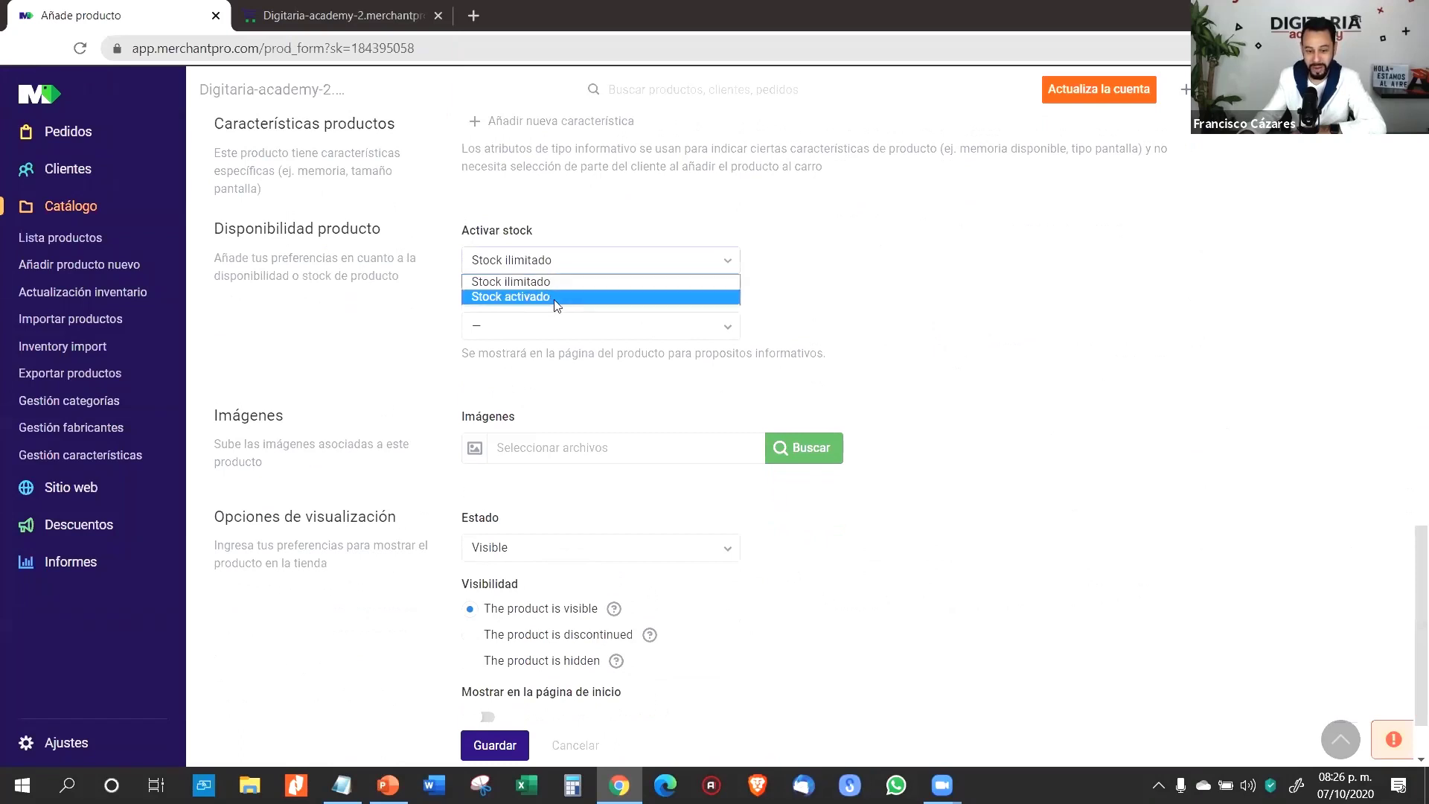
click(554, 297)
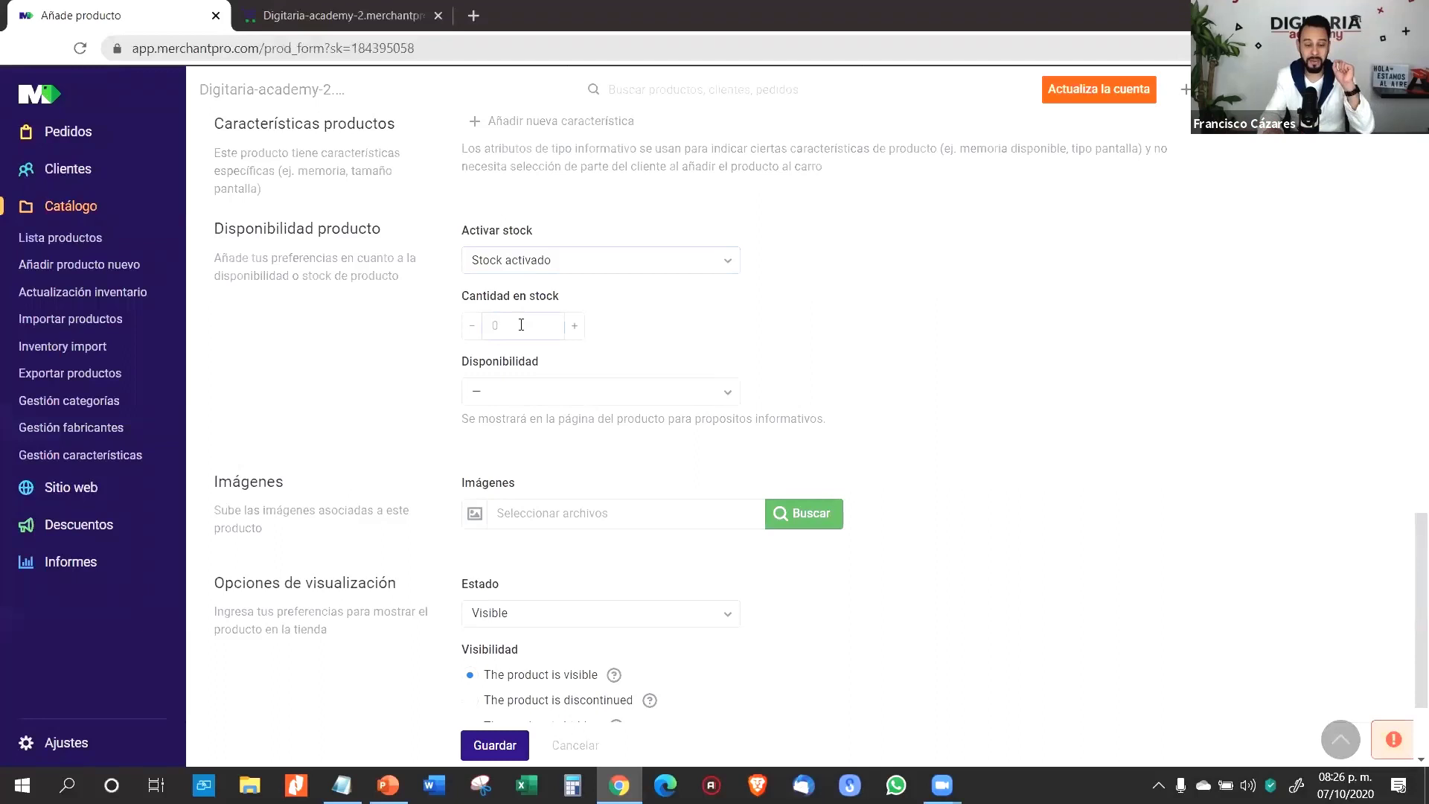
text(15)
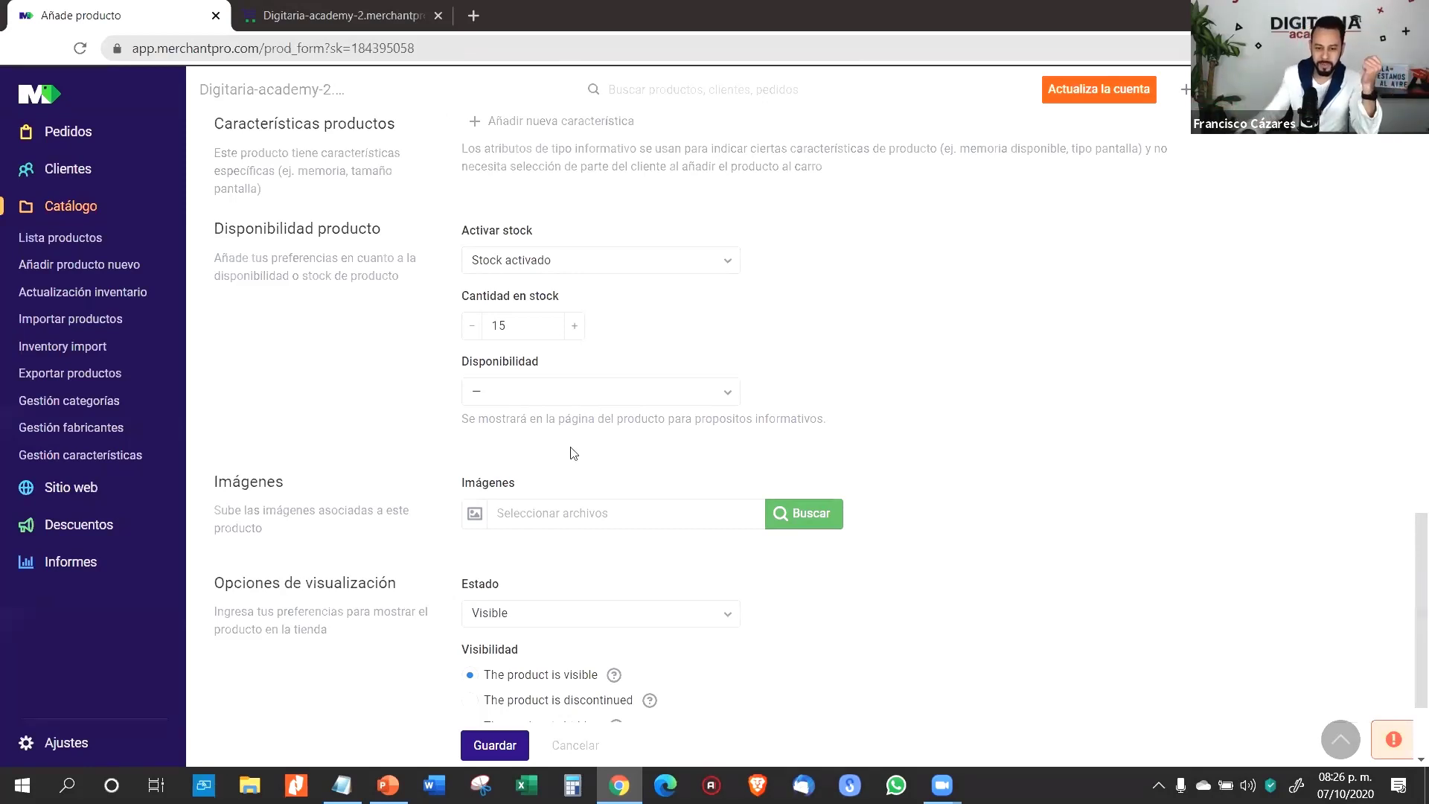
click(556, 400)
click(564, 426)
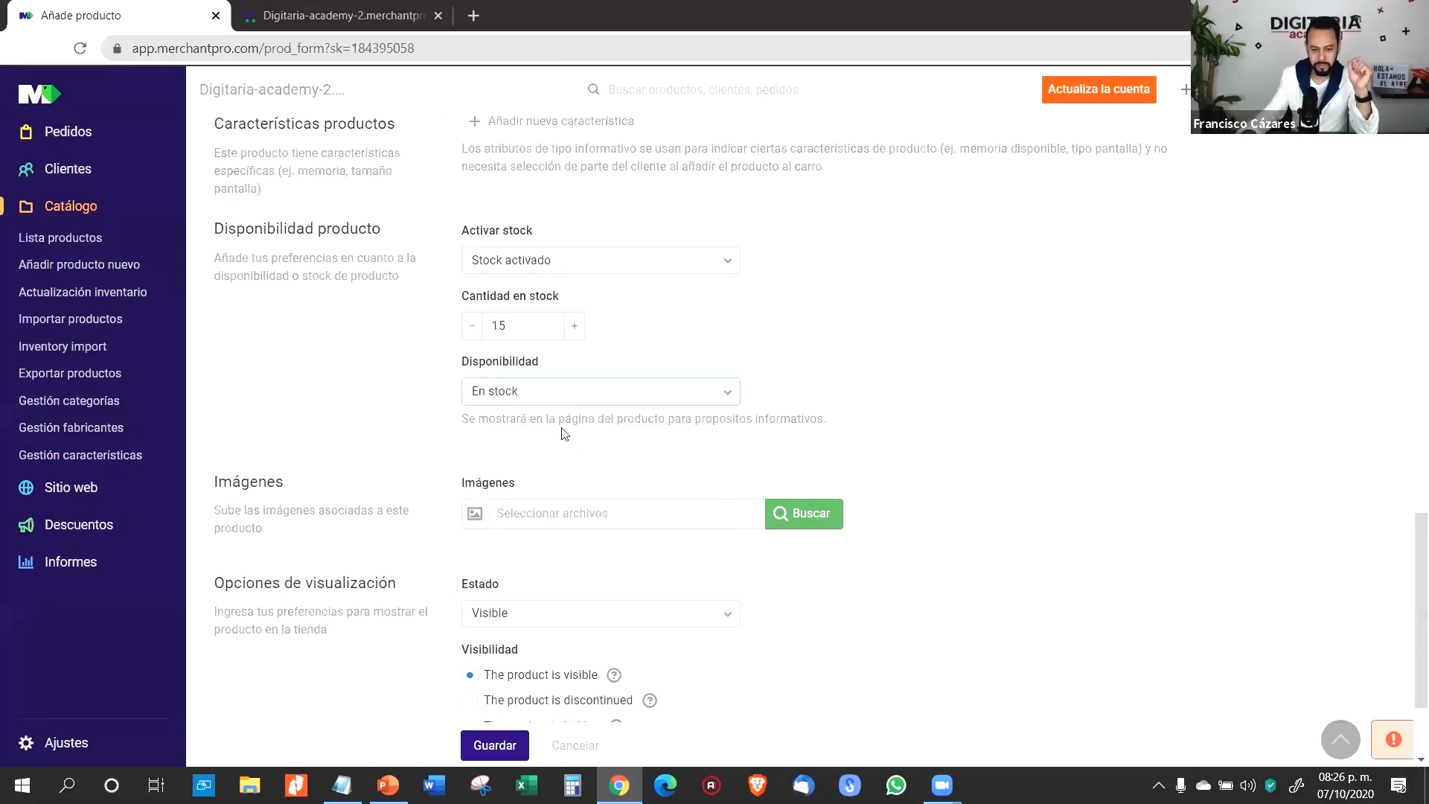
- Upload DA_Gorra-01 and DA_Gorra-02 from the desktop's Recursos eMW > Merchant Pro > Productos folder and make DA_Gorra-01 the main image
scroll(1024, 357, down, 2)
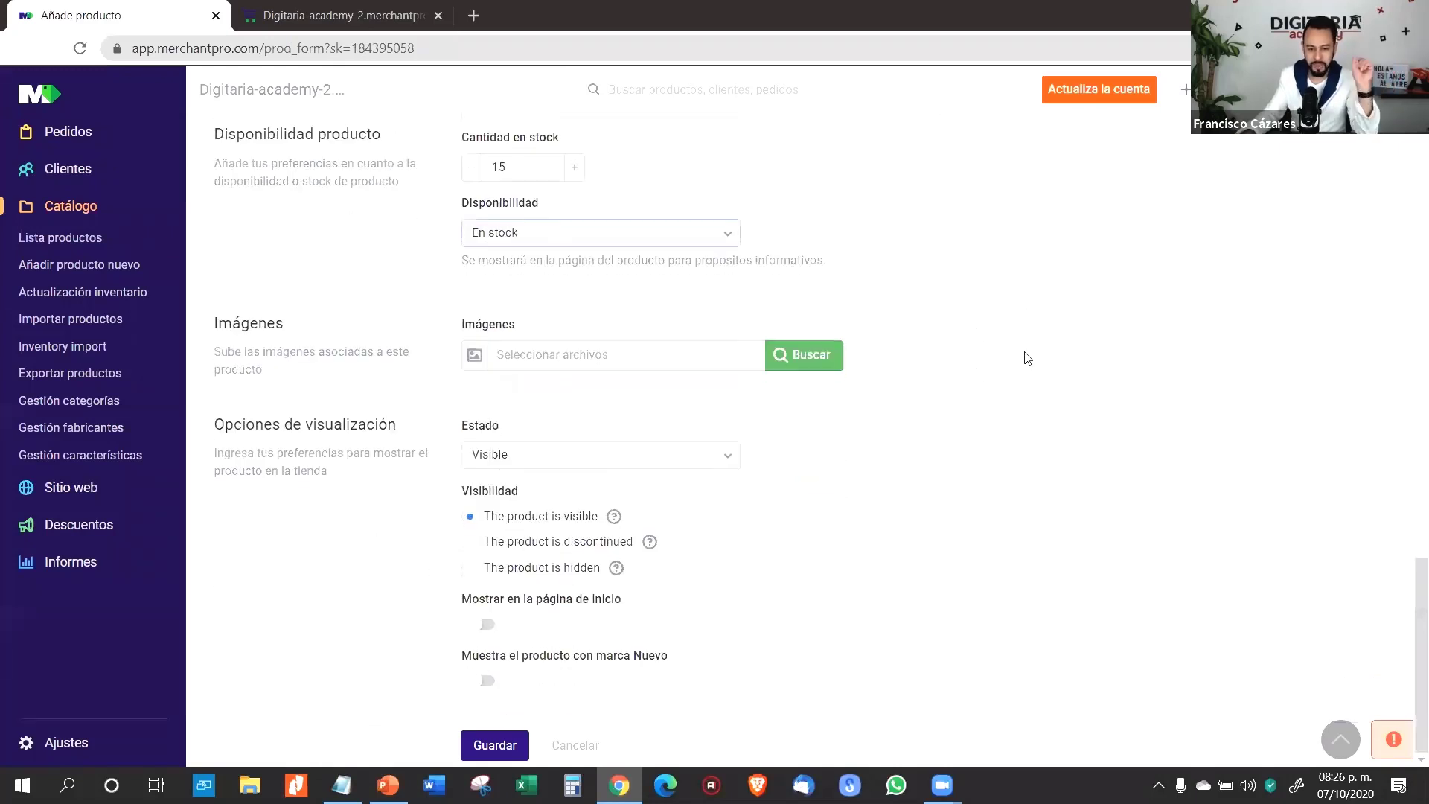
click(833, 360)
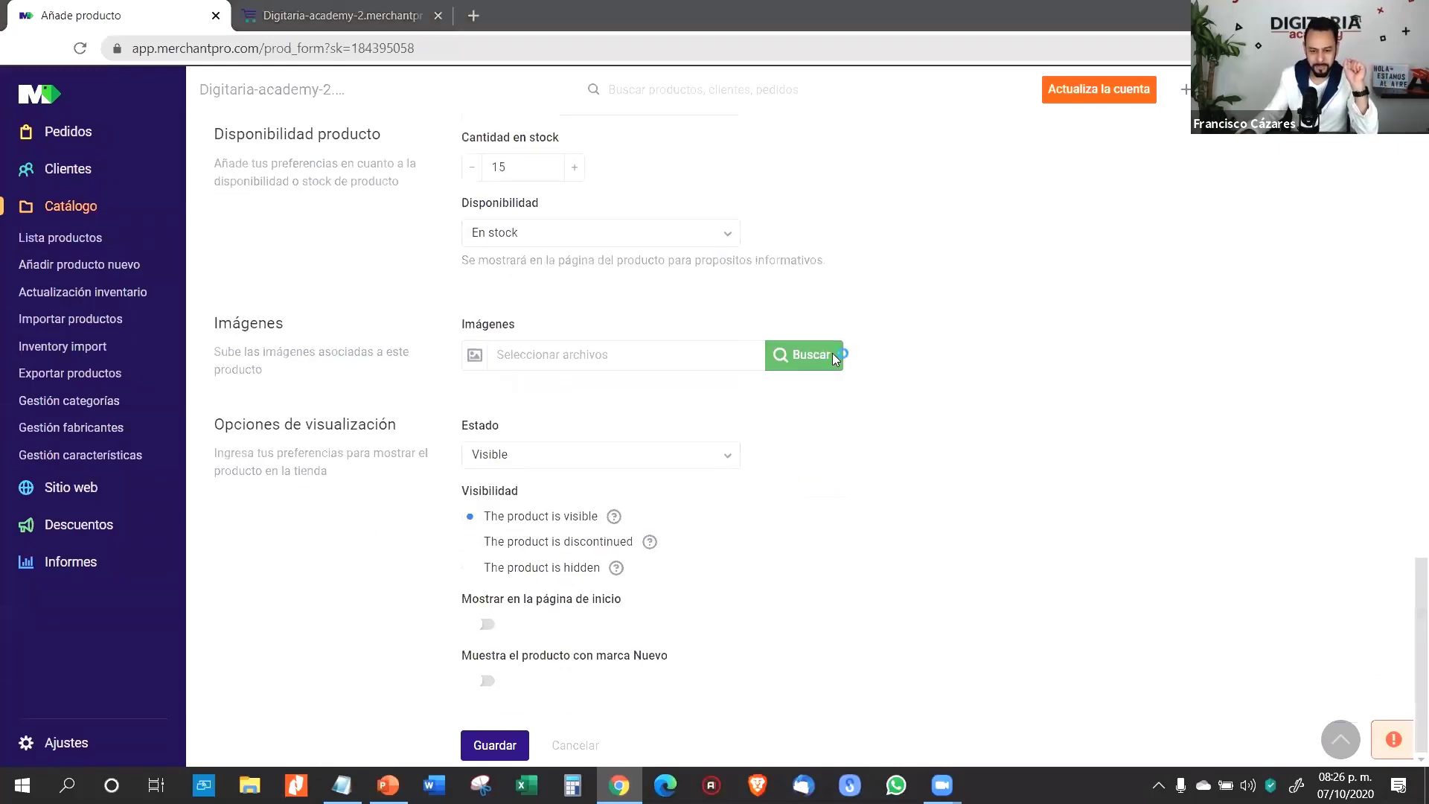
click(85, 256)
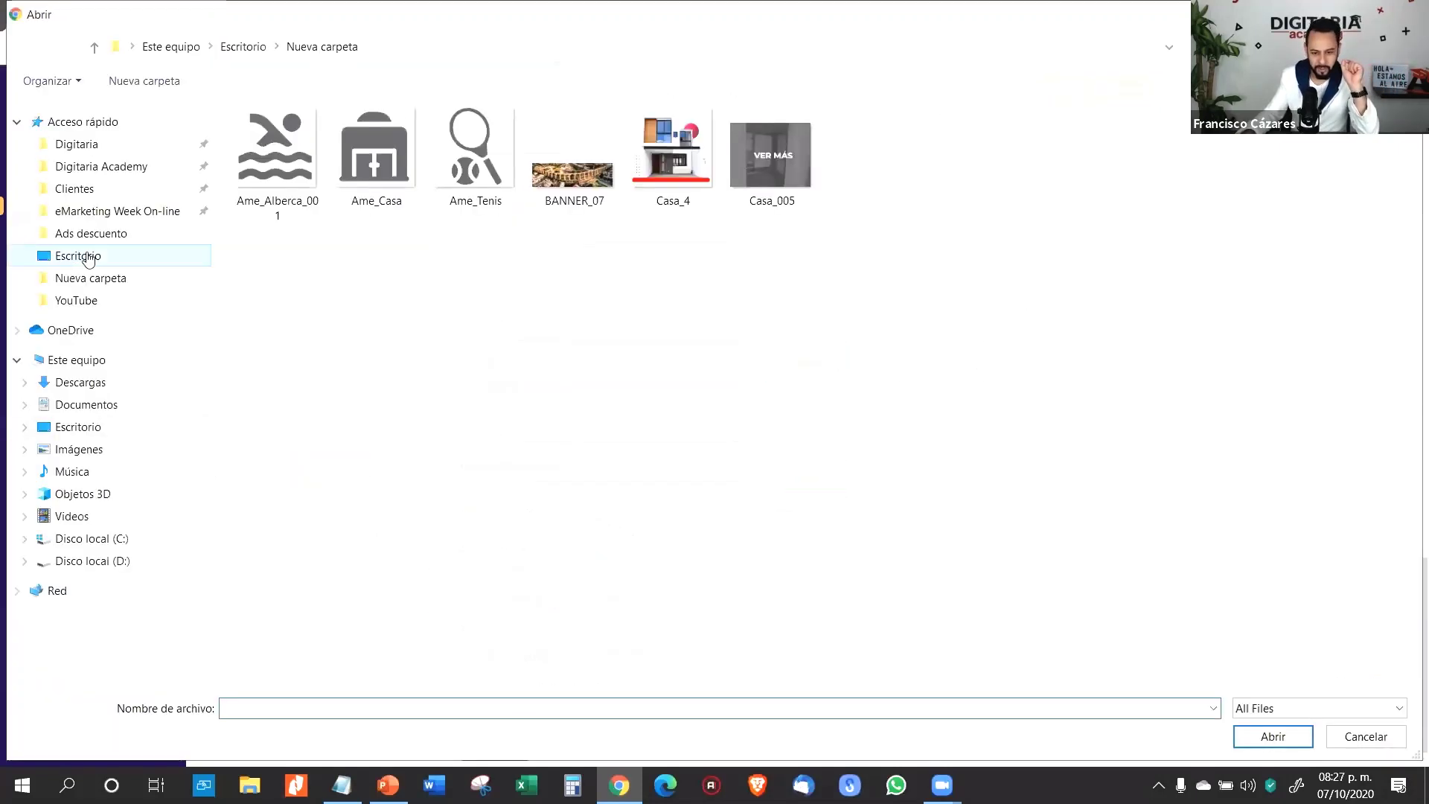
double_click(601, 293)
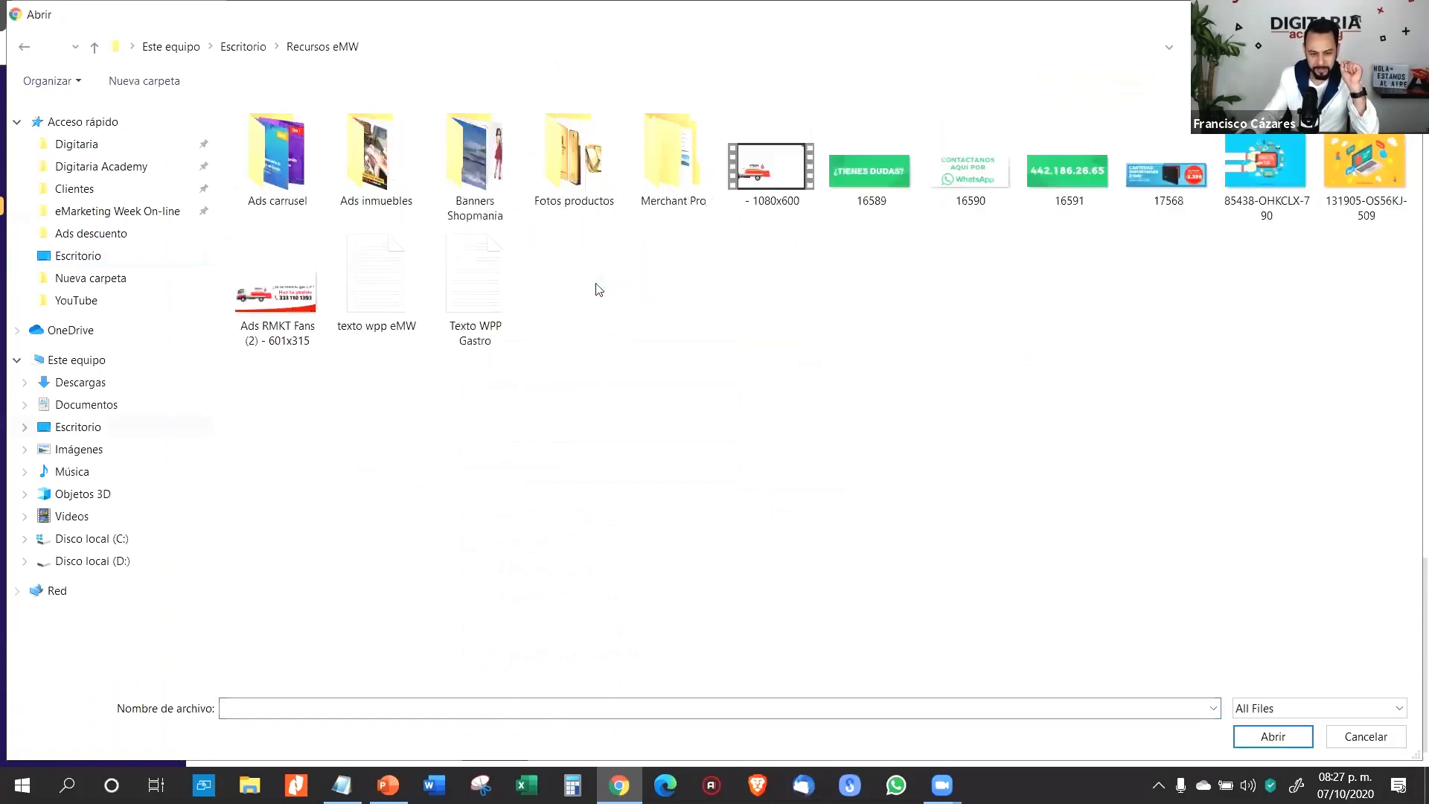
double_click(697, 172)
double_click(343, 197)
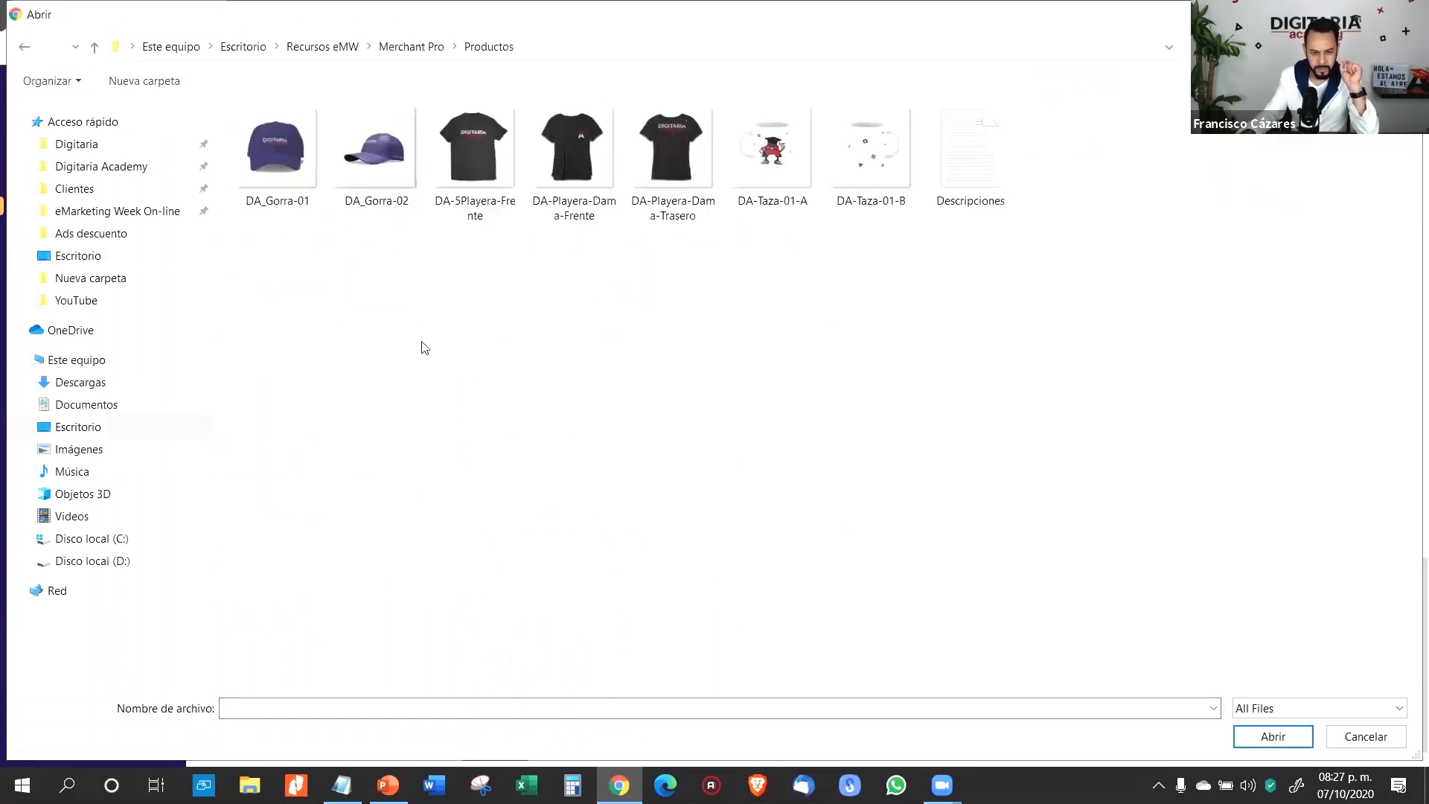
click(311, 171)
ctrl+click(377, 179)
click(1273, 737)
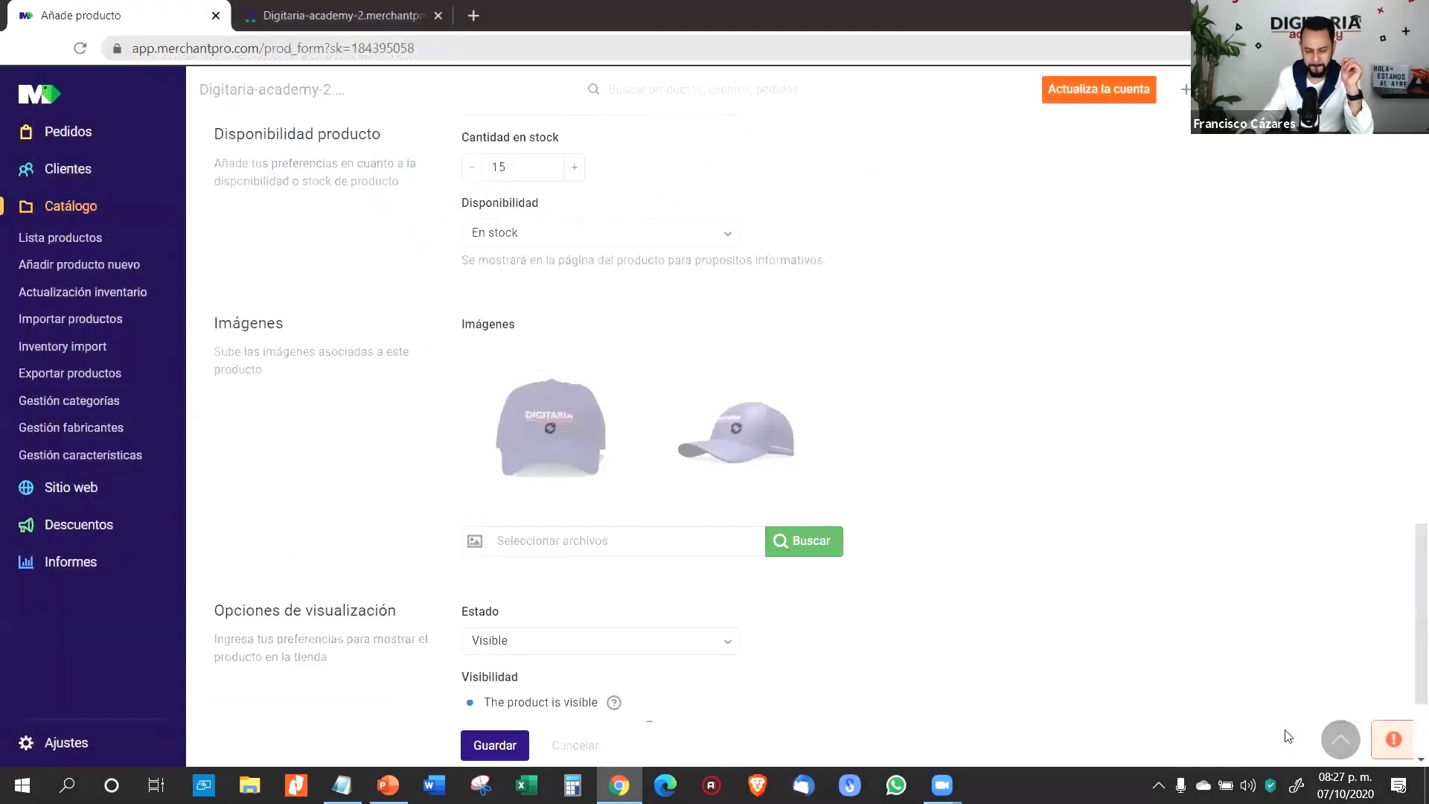
scroll(1159, 530, down, 3)
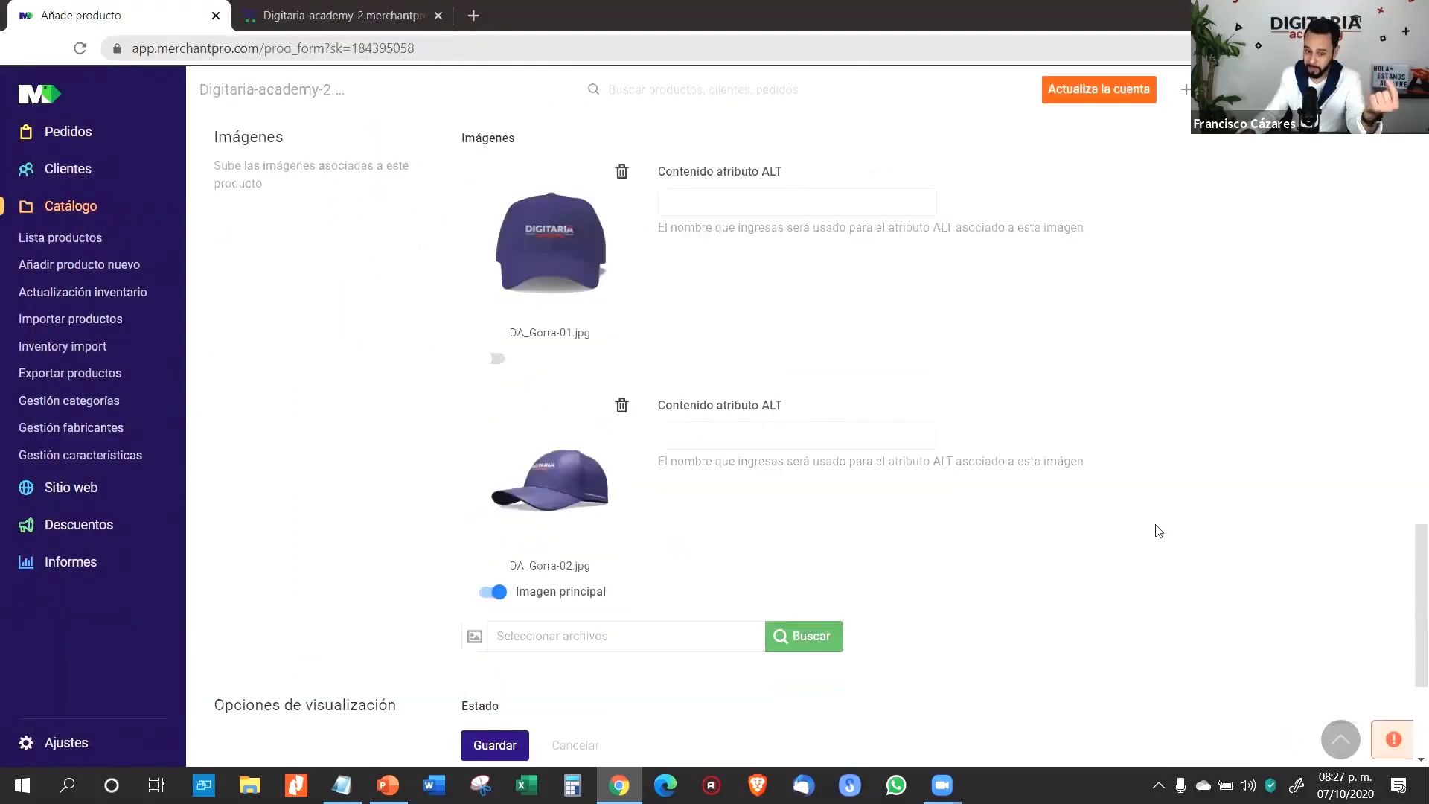
click(496, 359)
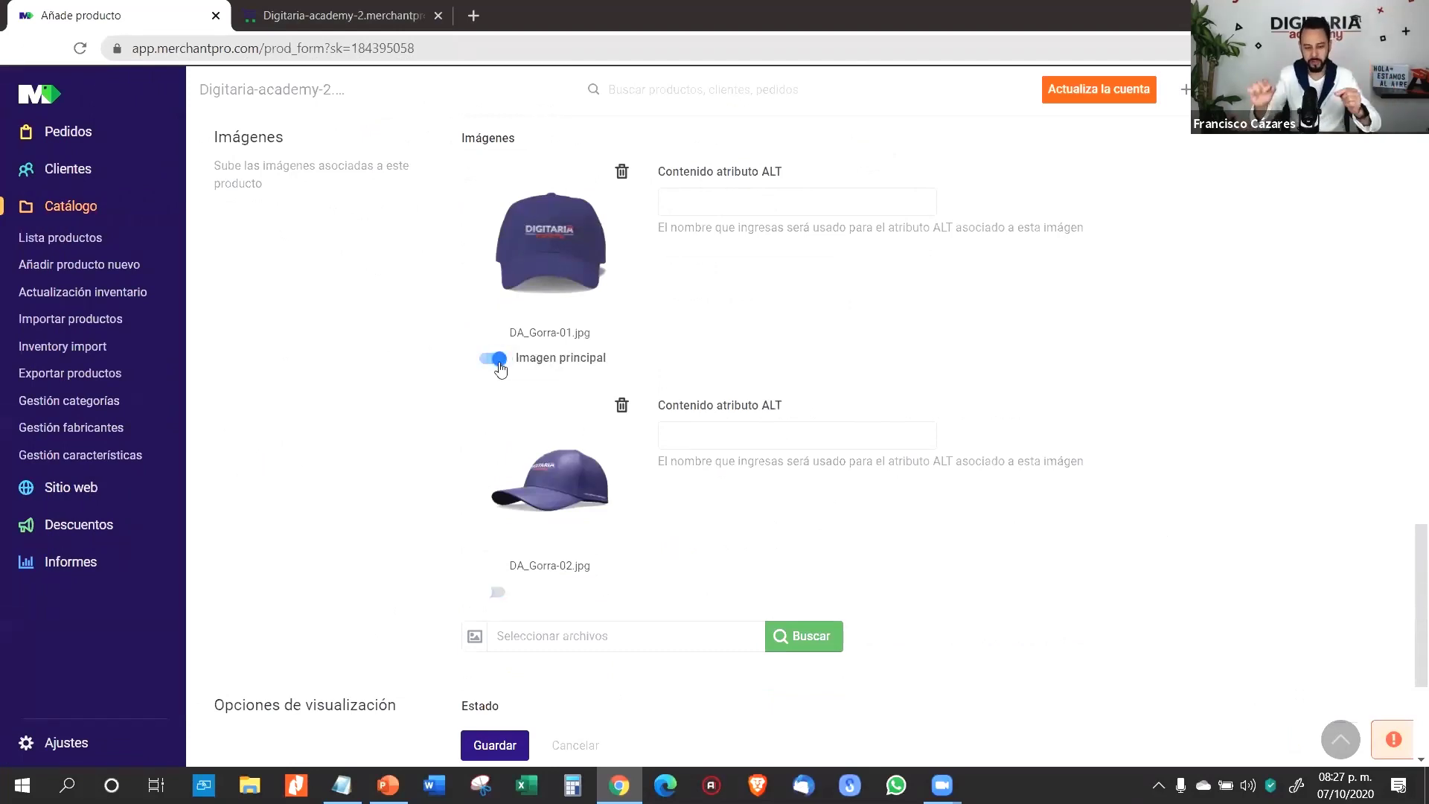
- Enable marking the product as Nuevo and showing it on the store's home page
scroll(884, 338, down, 4)
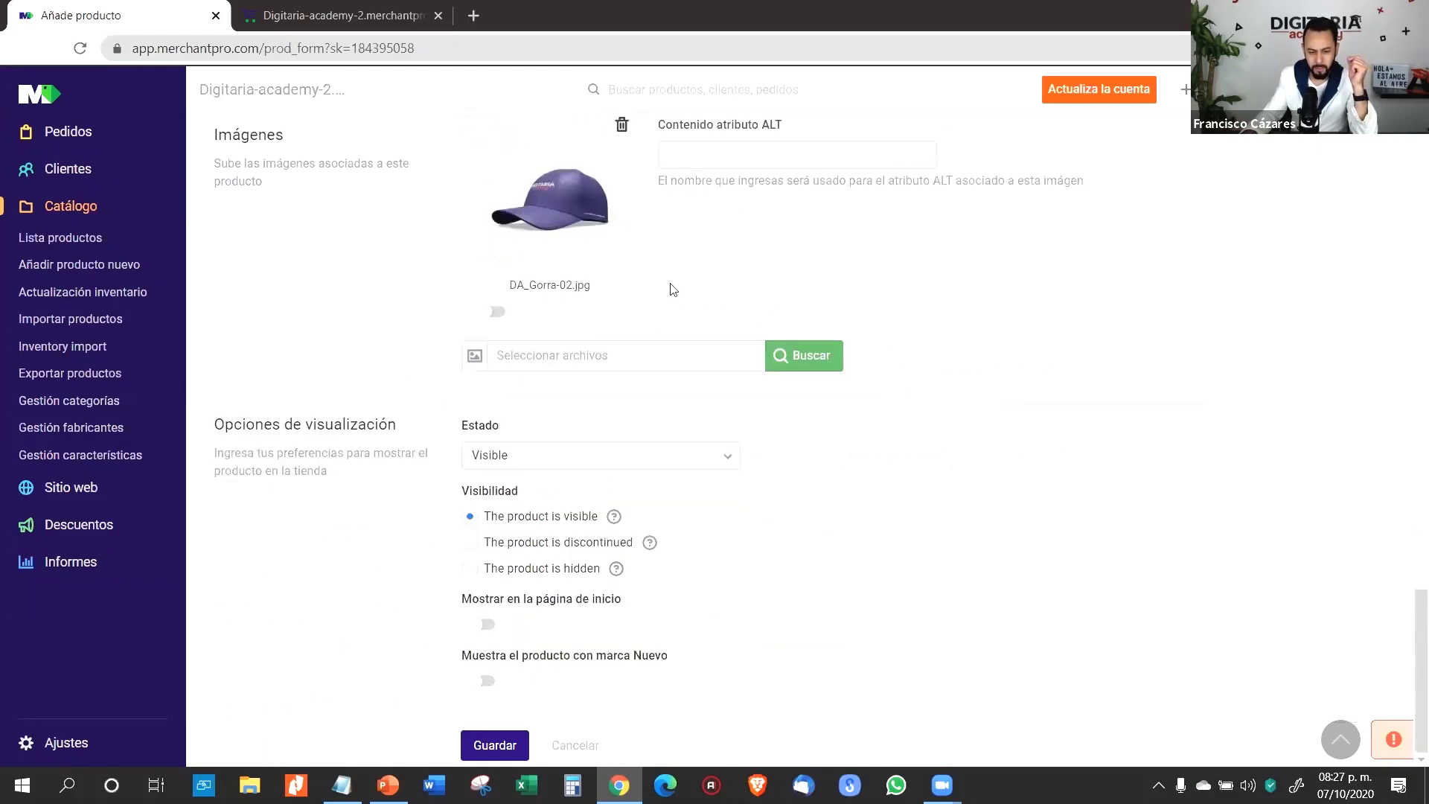
click(504, 664)
click(486, 624)
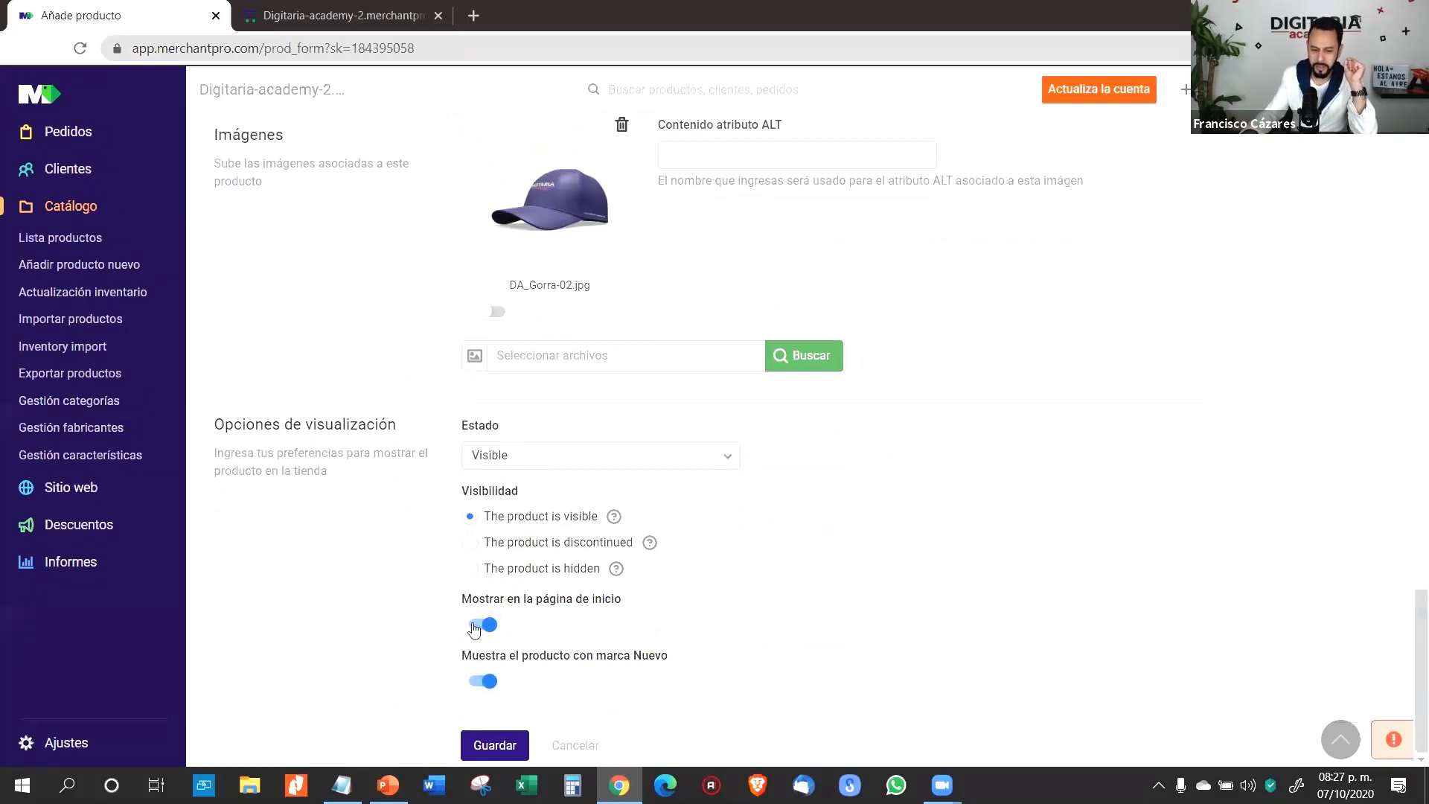
- Turn off showing the product on the home page, leave it marked as Nuevo, and save the product
click(488, 681)
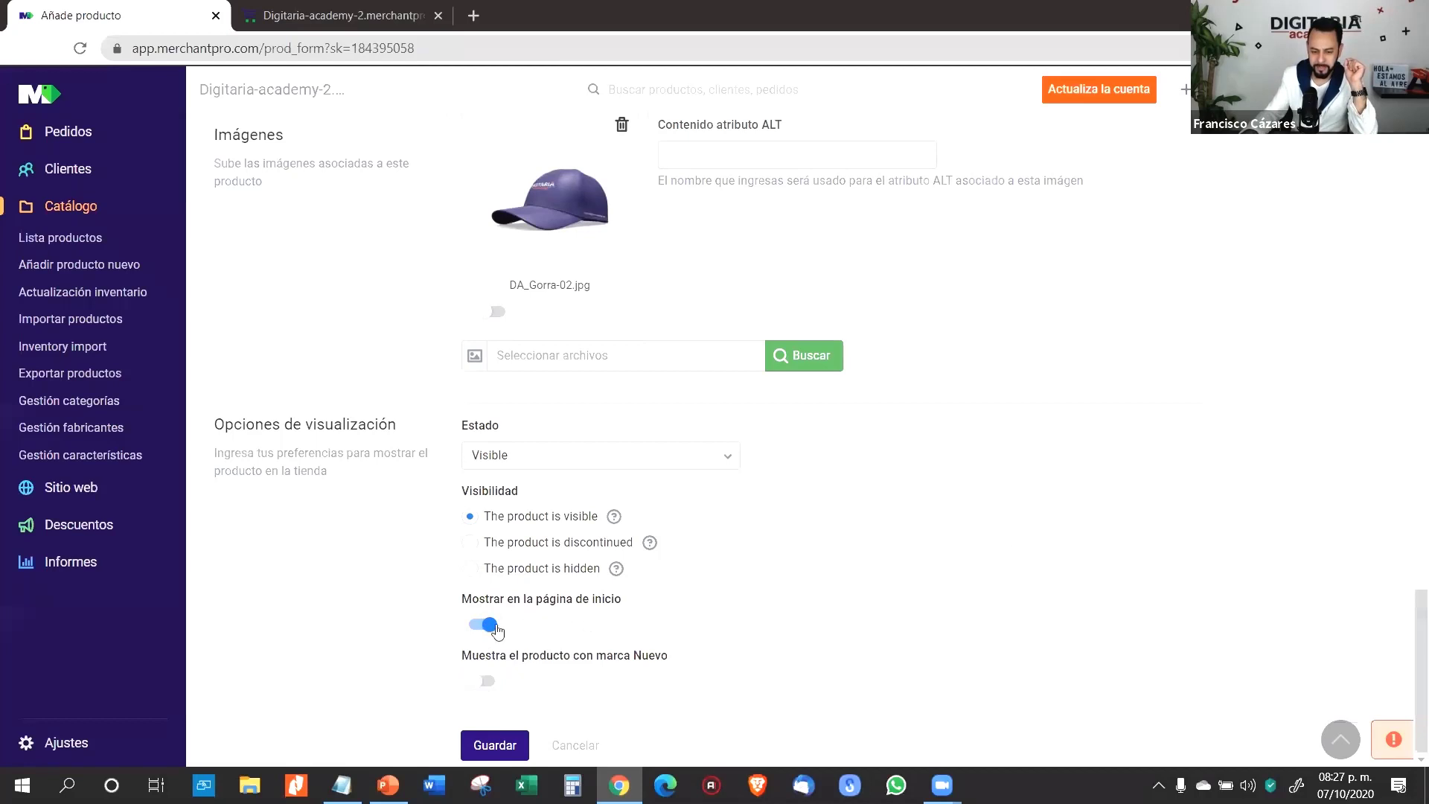
click(480, 624)
click(487, 677)
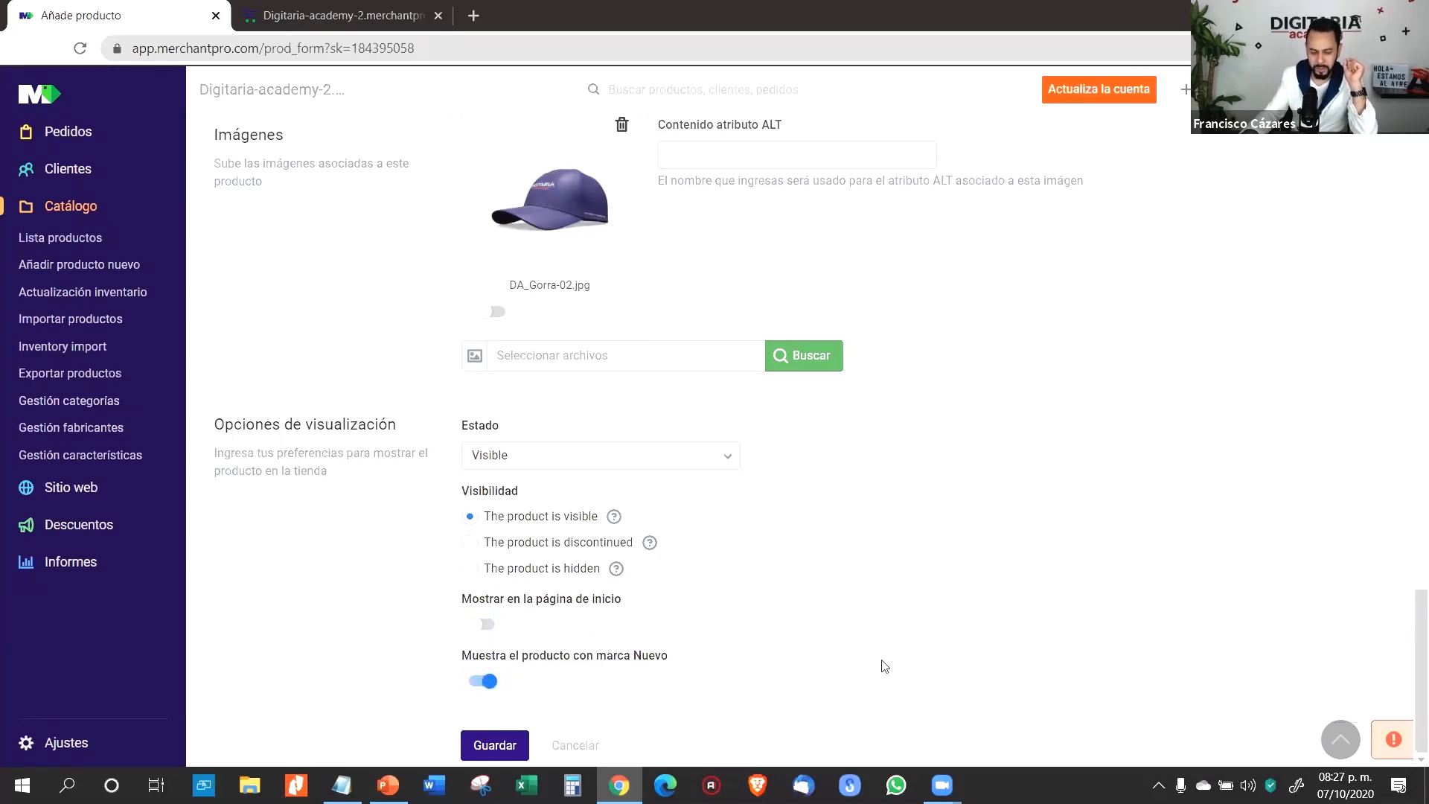
click(495, 747)
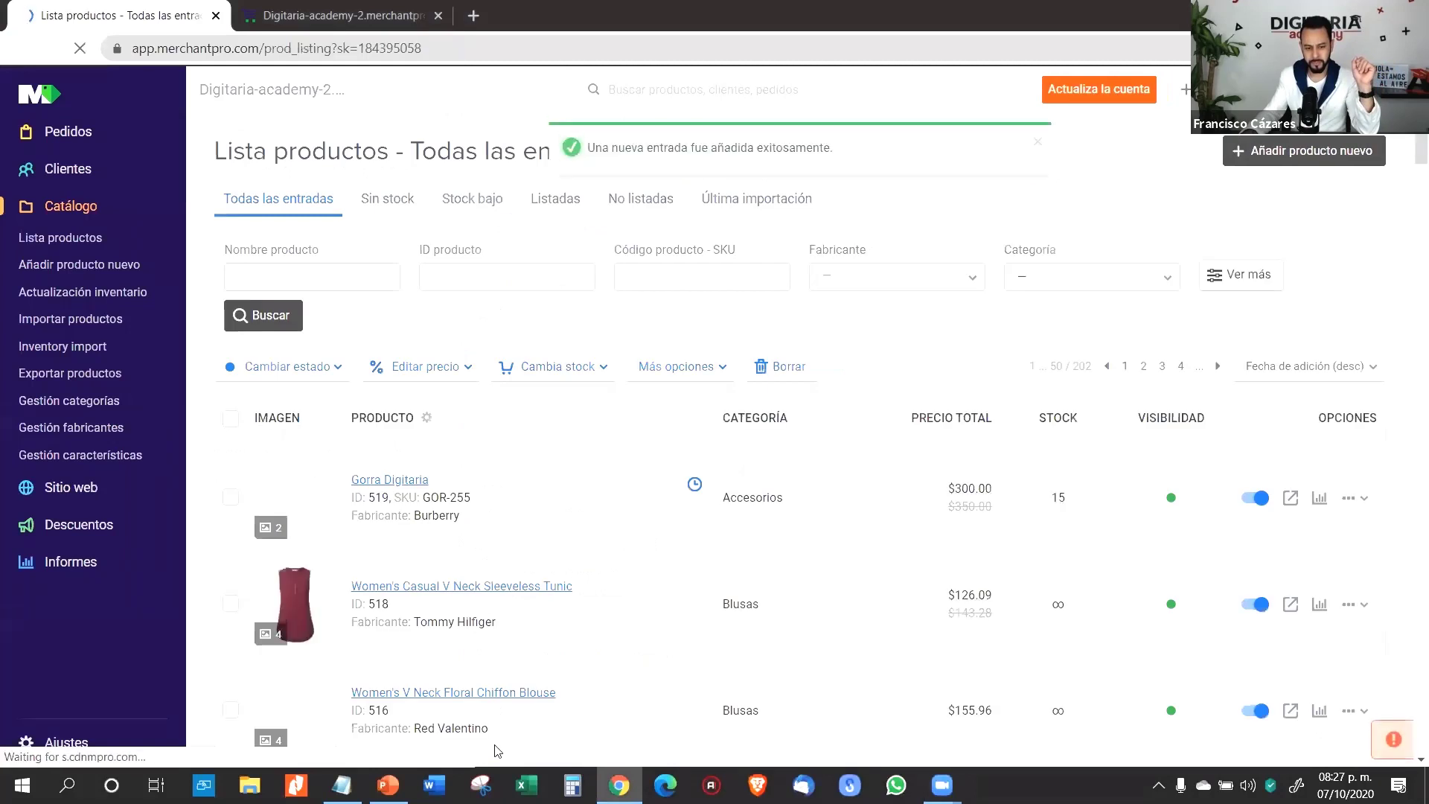
- Open the storefront's home page and examine the Gorra Digitaria listing and its price under Productos más recientes
click(294, 17)
scroll(383, 395, up, 3)
click(302, 179)
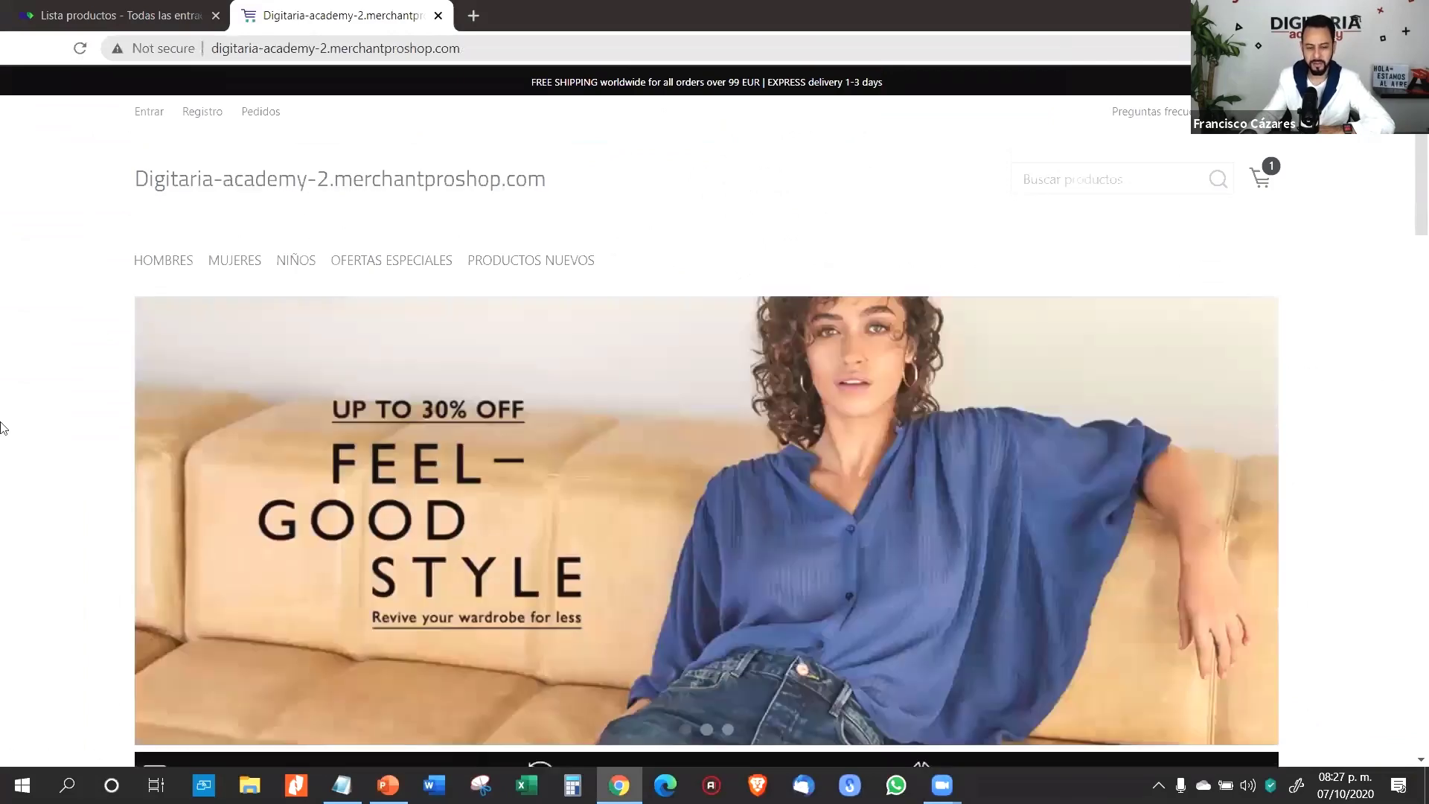
scroll(8, 425, down, 8)
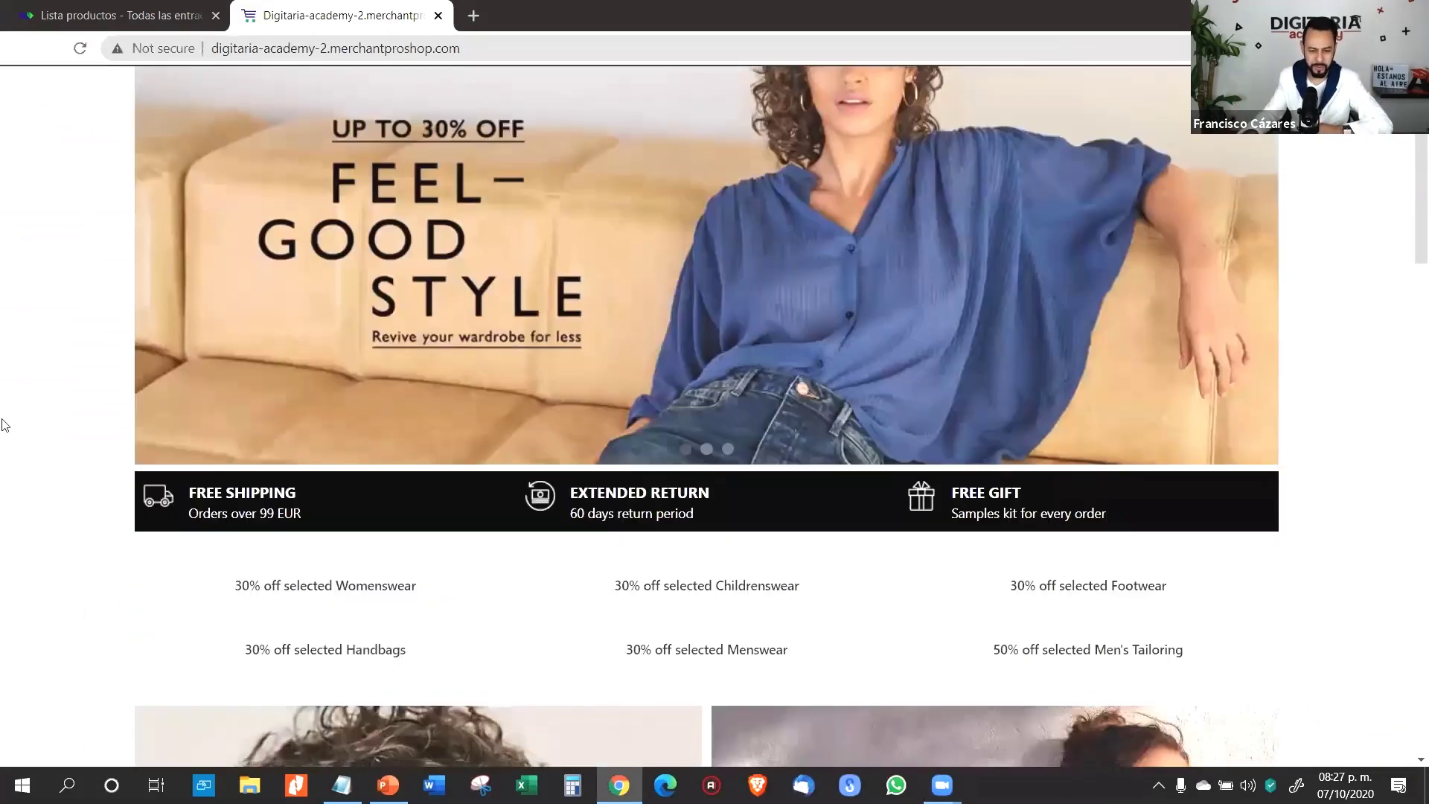
scroll(11, 422, down, 18)
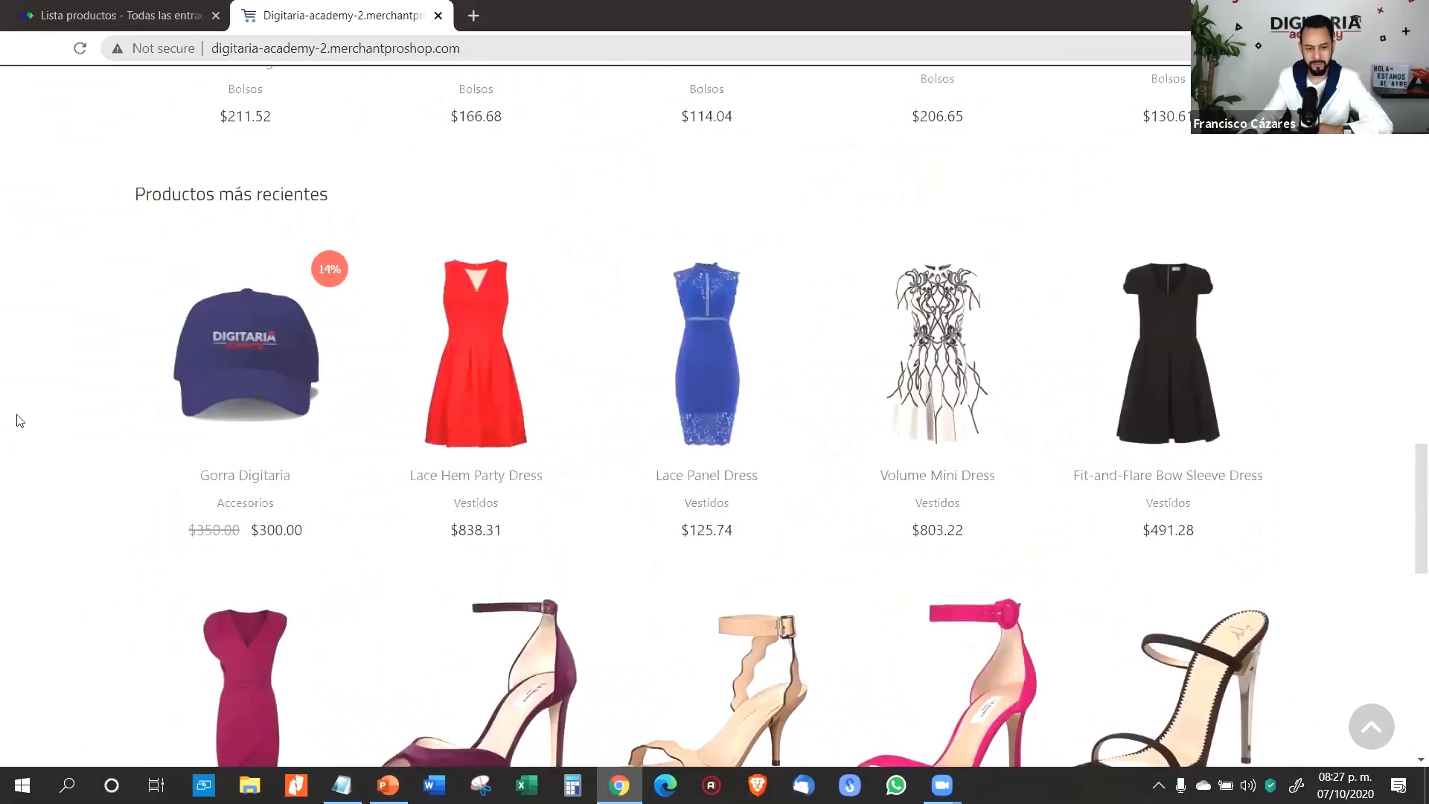
scroll(133, 353, up, 5)
scroll(133, 352, down, 3)
drag(134, 293, 457, 273)
scroll(457, 274, down, 2)
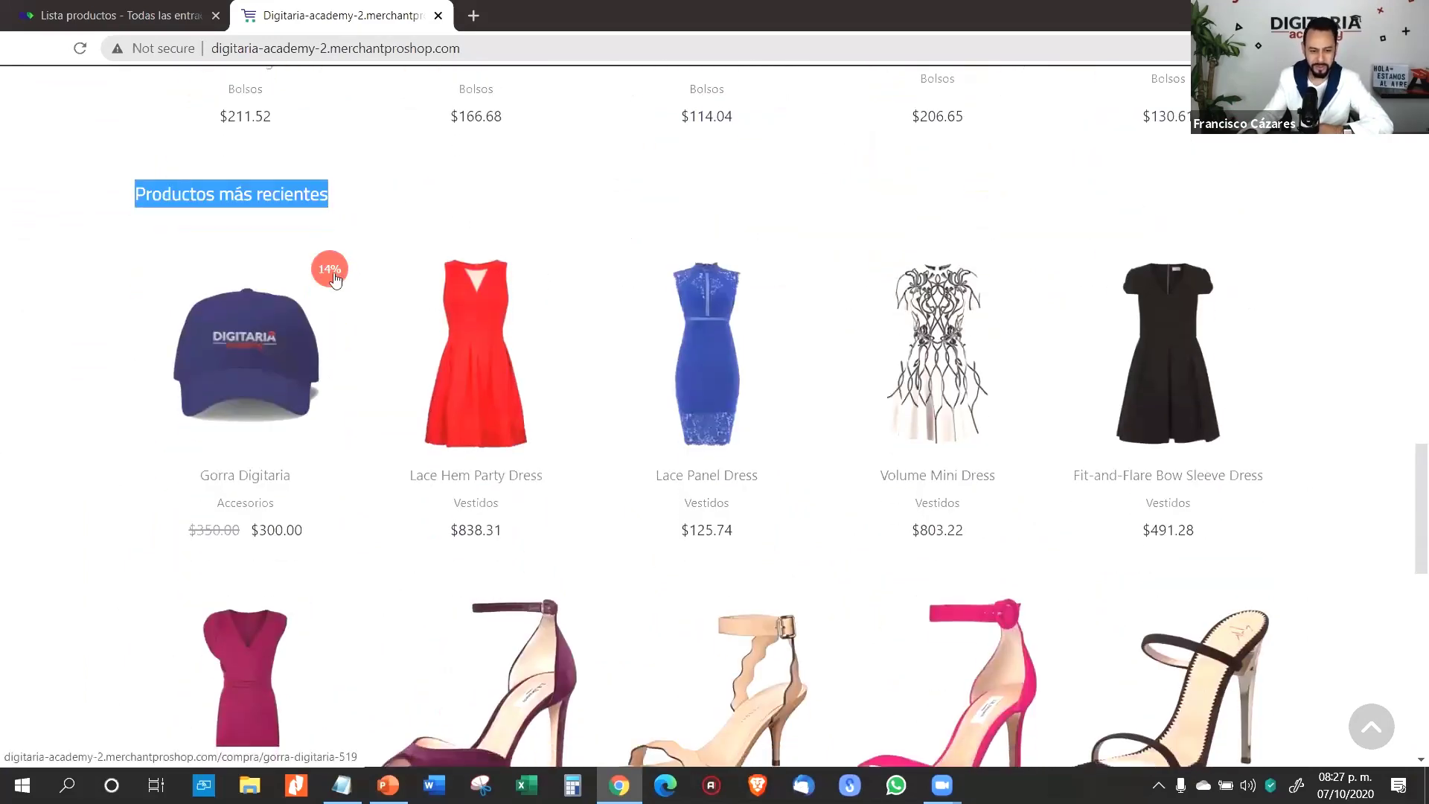
scroll(305, 418, down, 1)
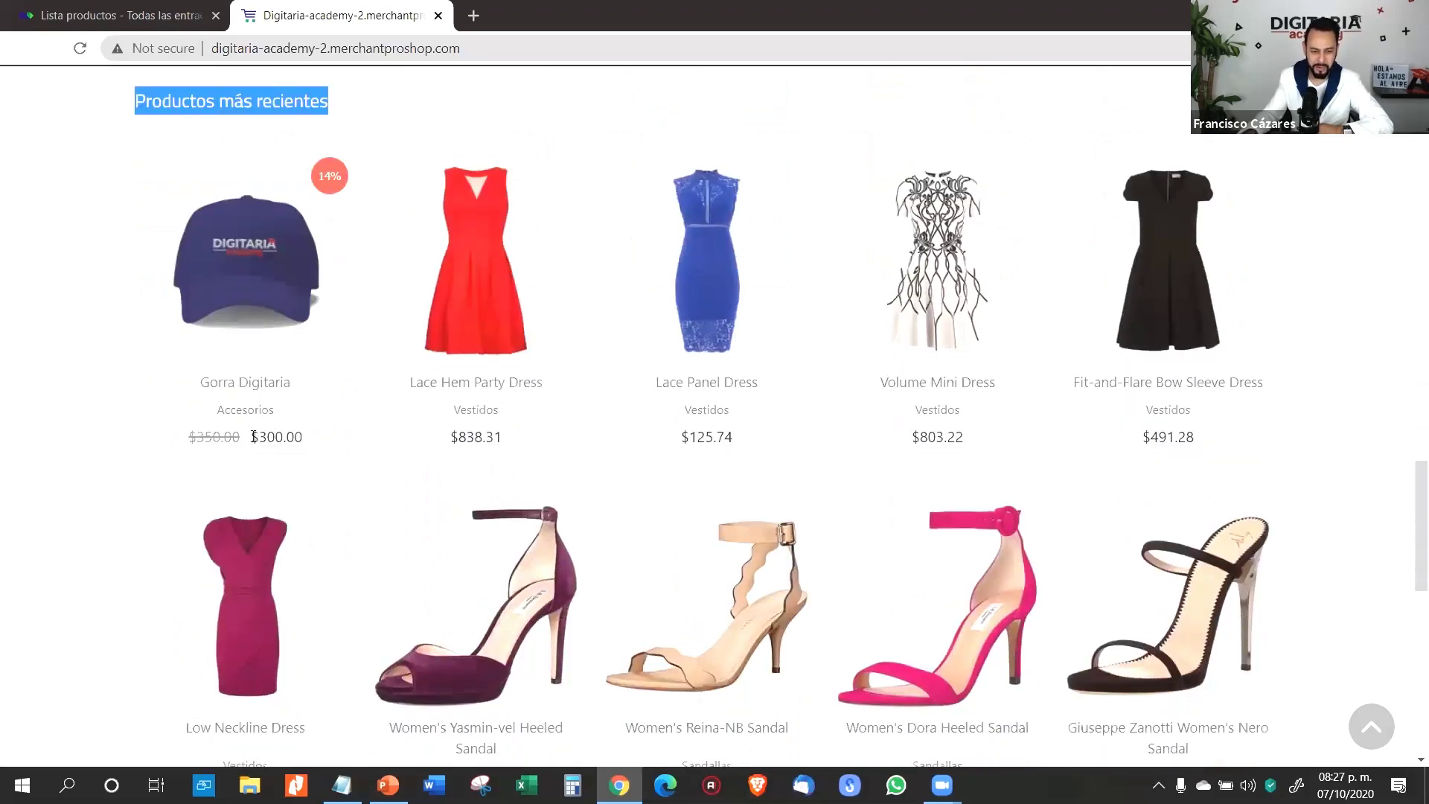
drag(252, 438, 304, 440)
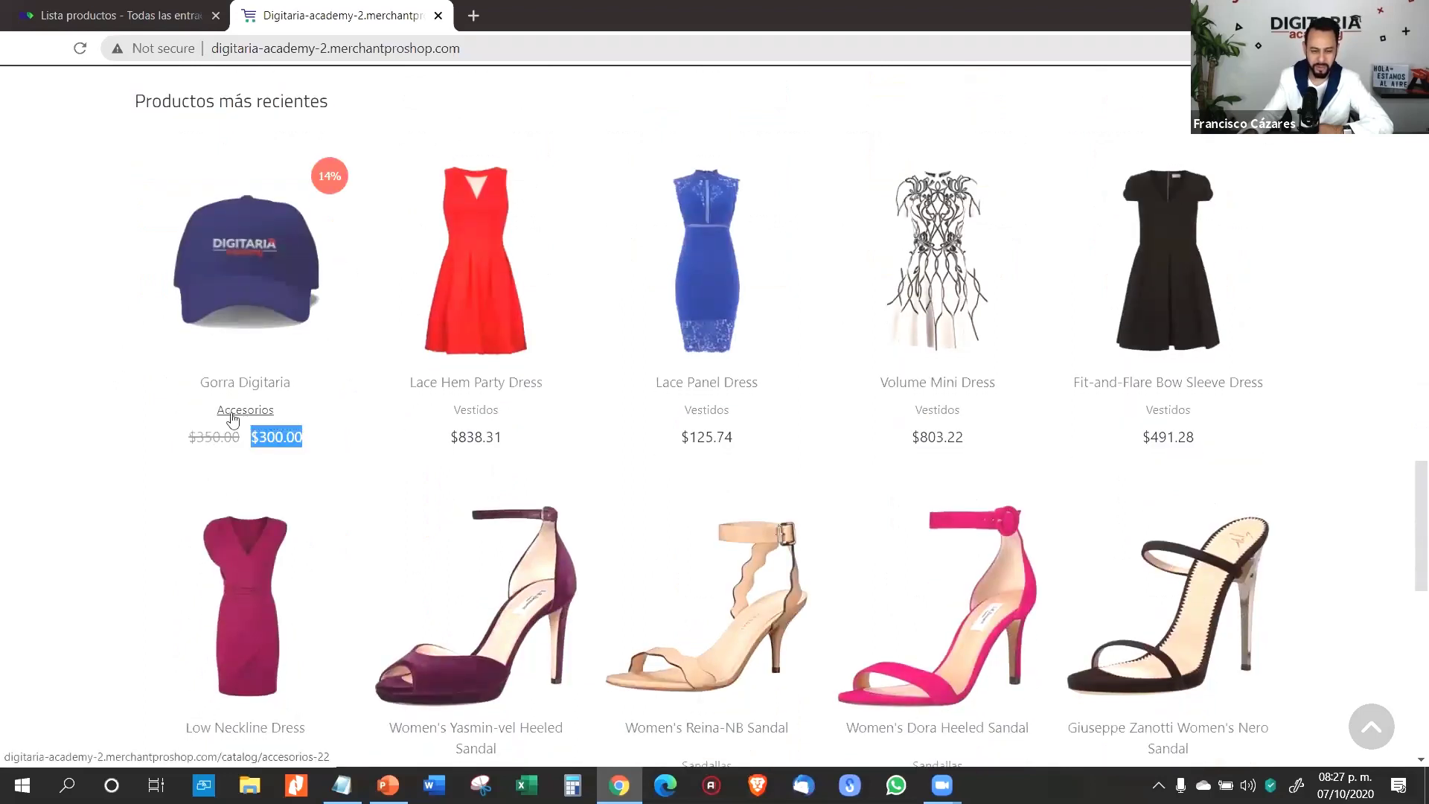
- Open the Gorra Digitaria product page and examine its description, details and second image
click(249, 268)
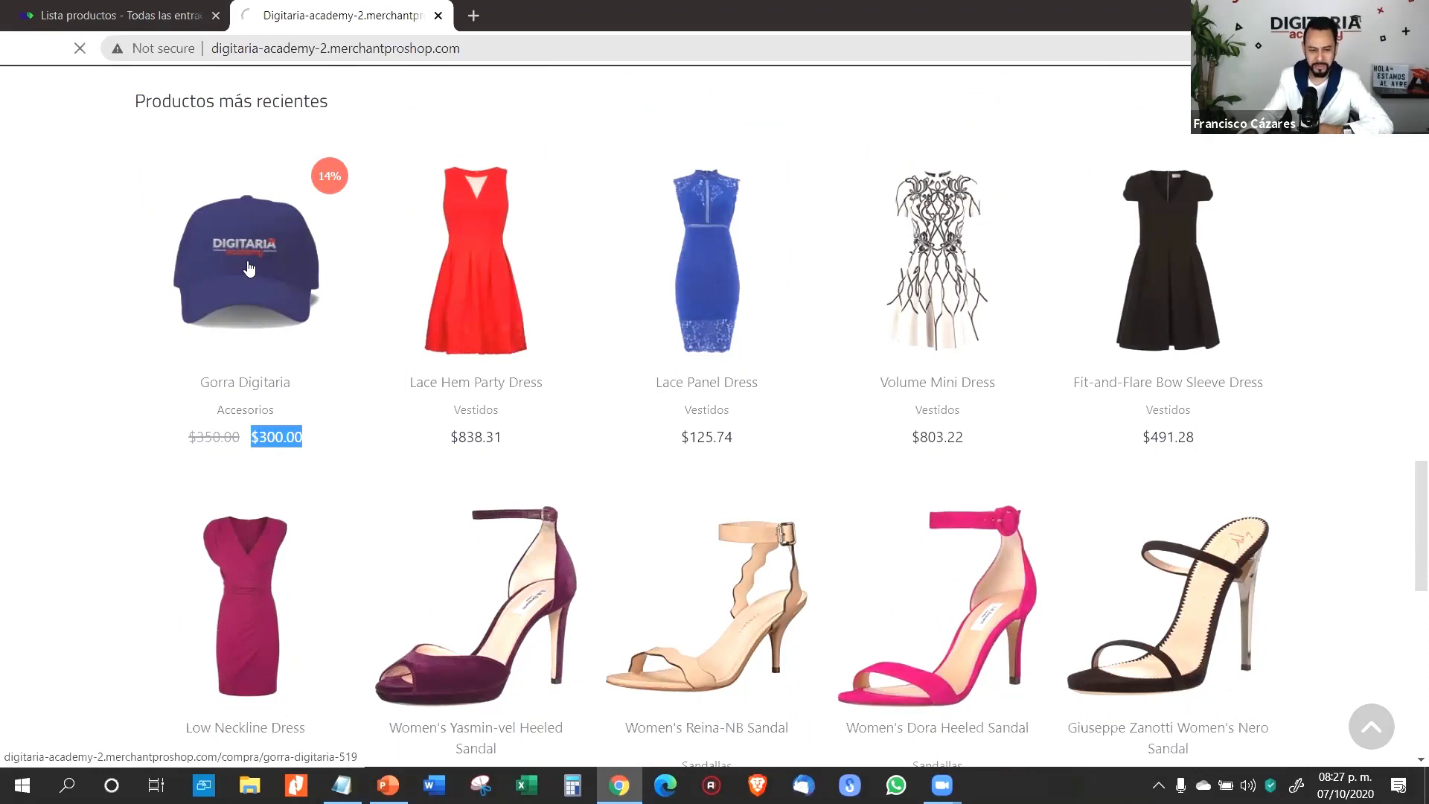
scroll(990, 510, down, 3)
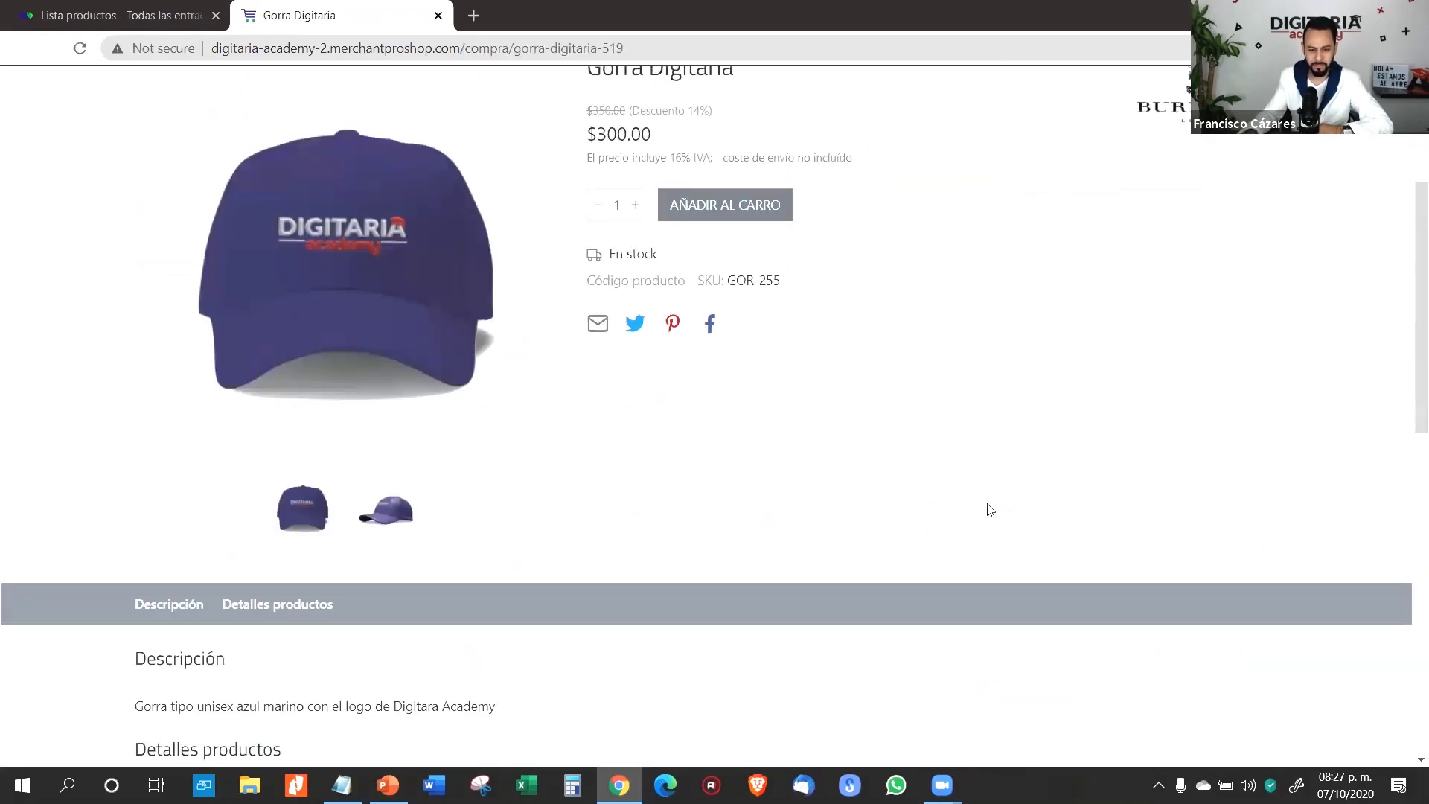
scroll(989, 511, down, 5)
scroll(986, 504, up, 7)
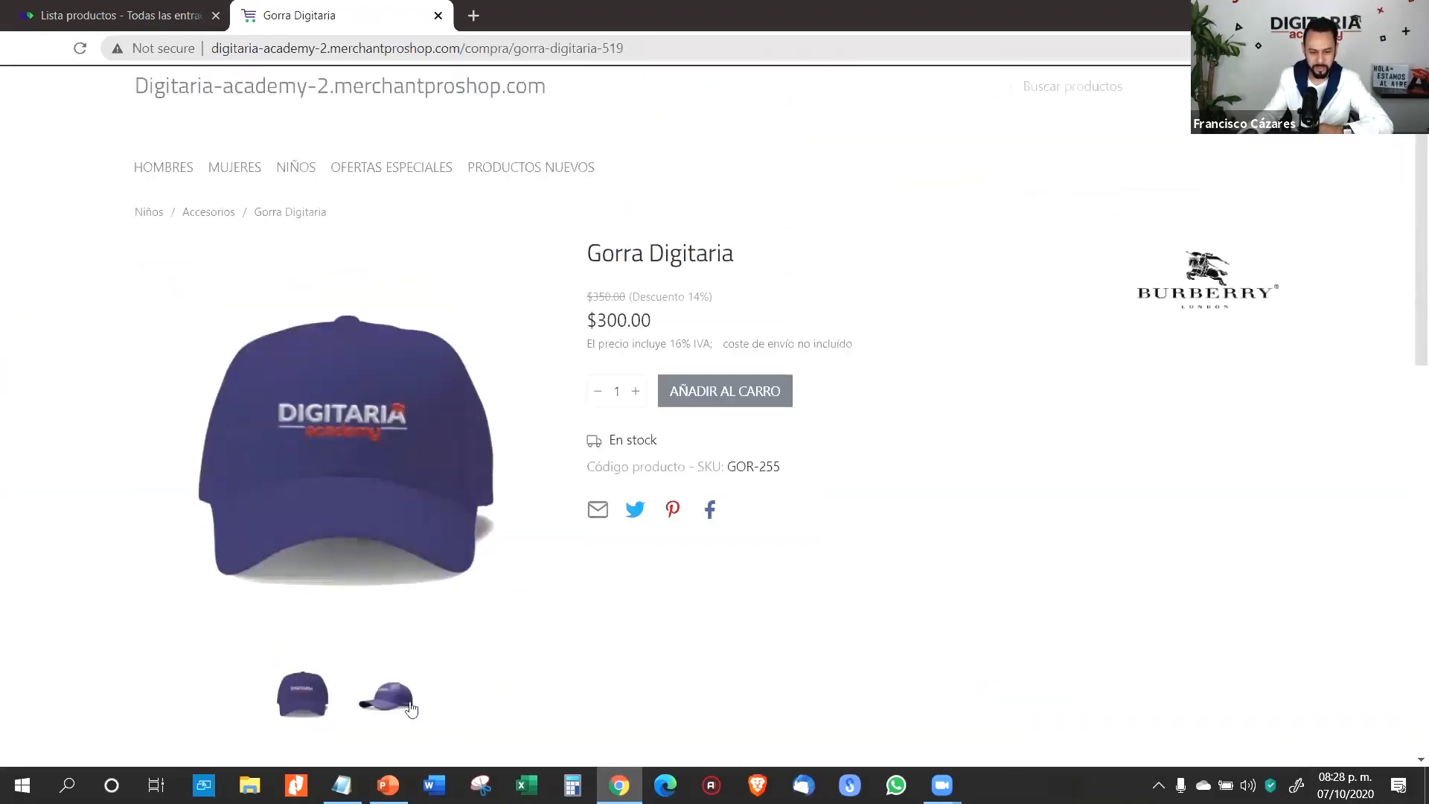
click(386, 696)
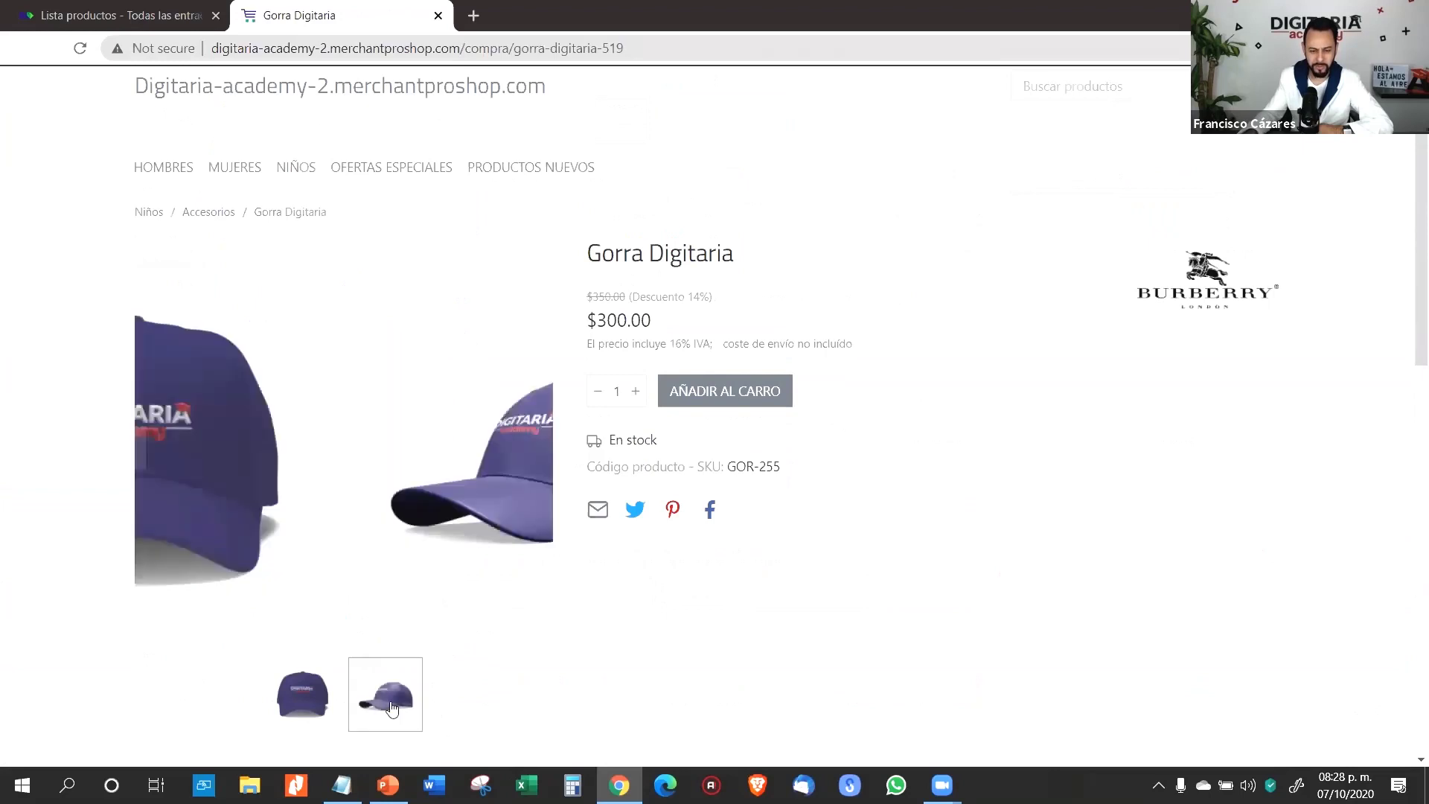
- Add one Gorra Digitaria to the cart, proceed to checkout and check the order's shipping cost
click(715, 395)
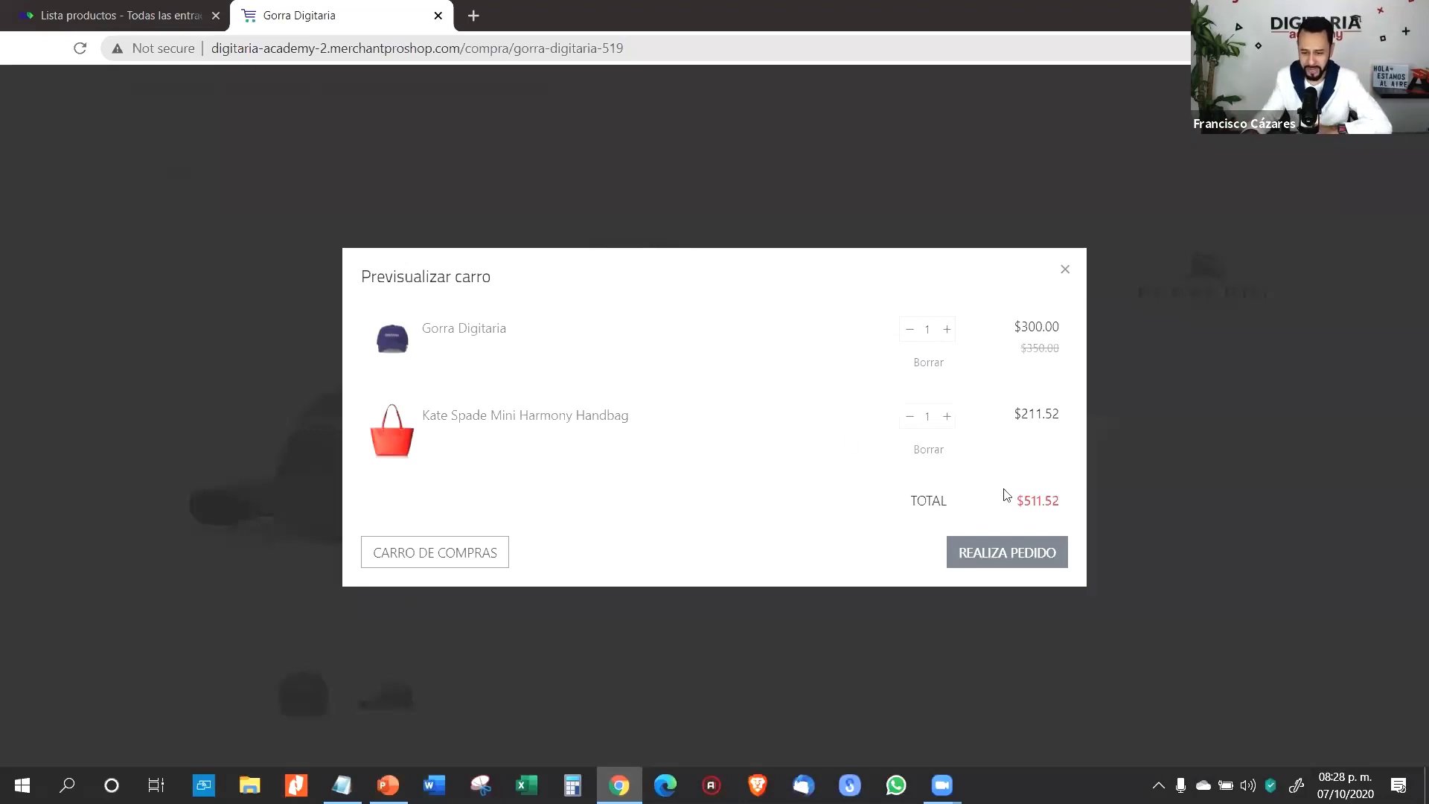
click(1025, 554)
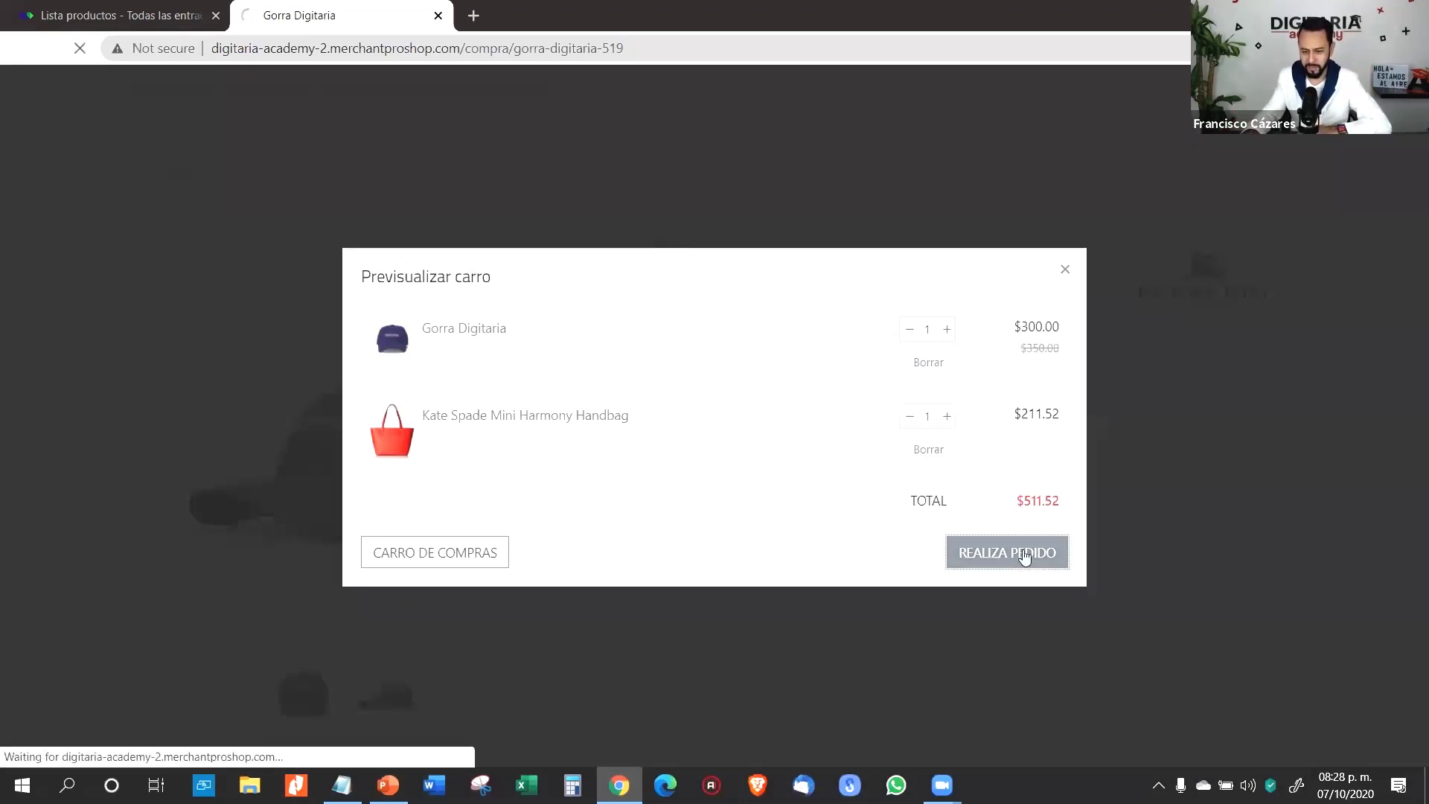
scroll(1025, 557, down, 2)
scroll(1025, 557, down, 2)
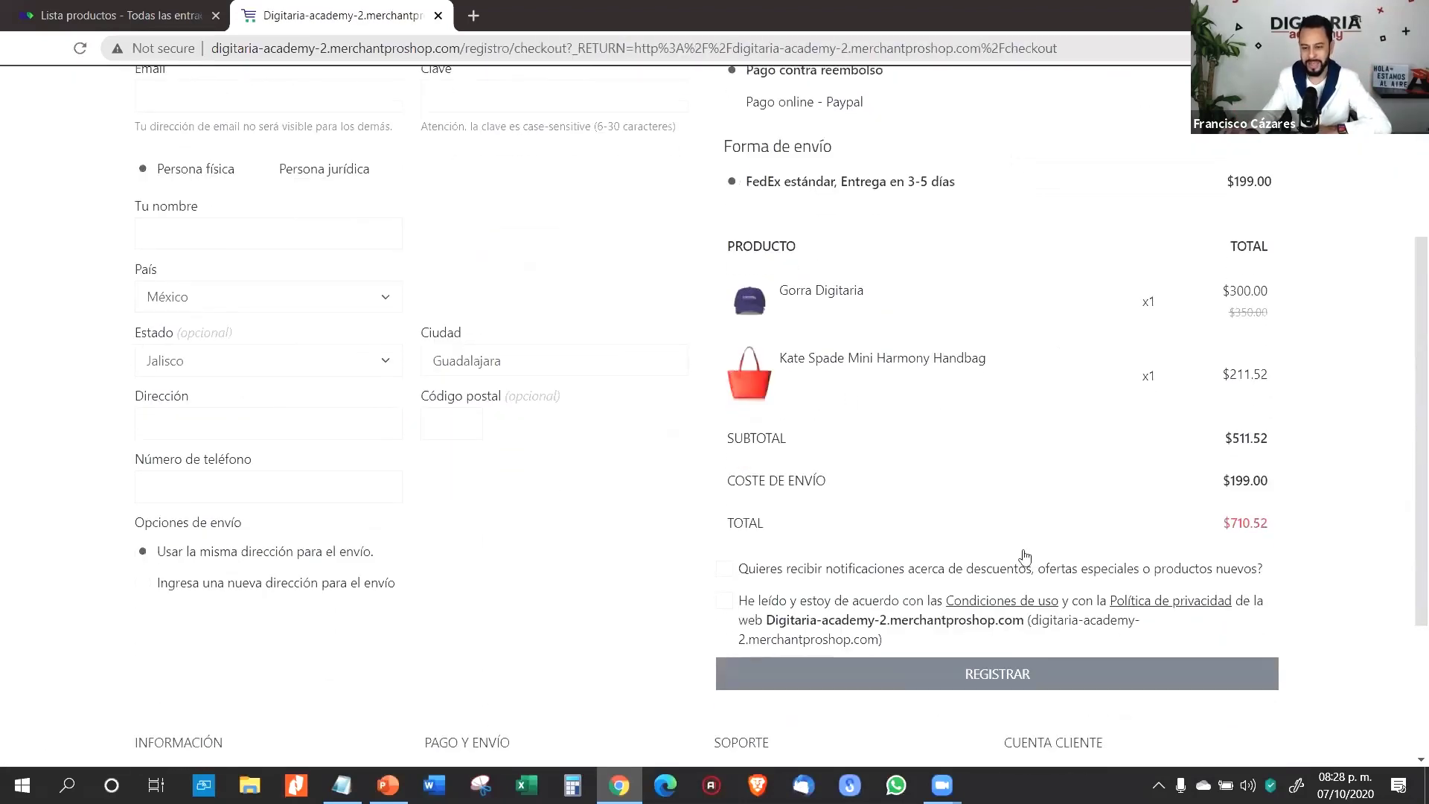
scroll(1027, 557, up, 3)
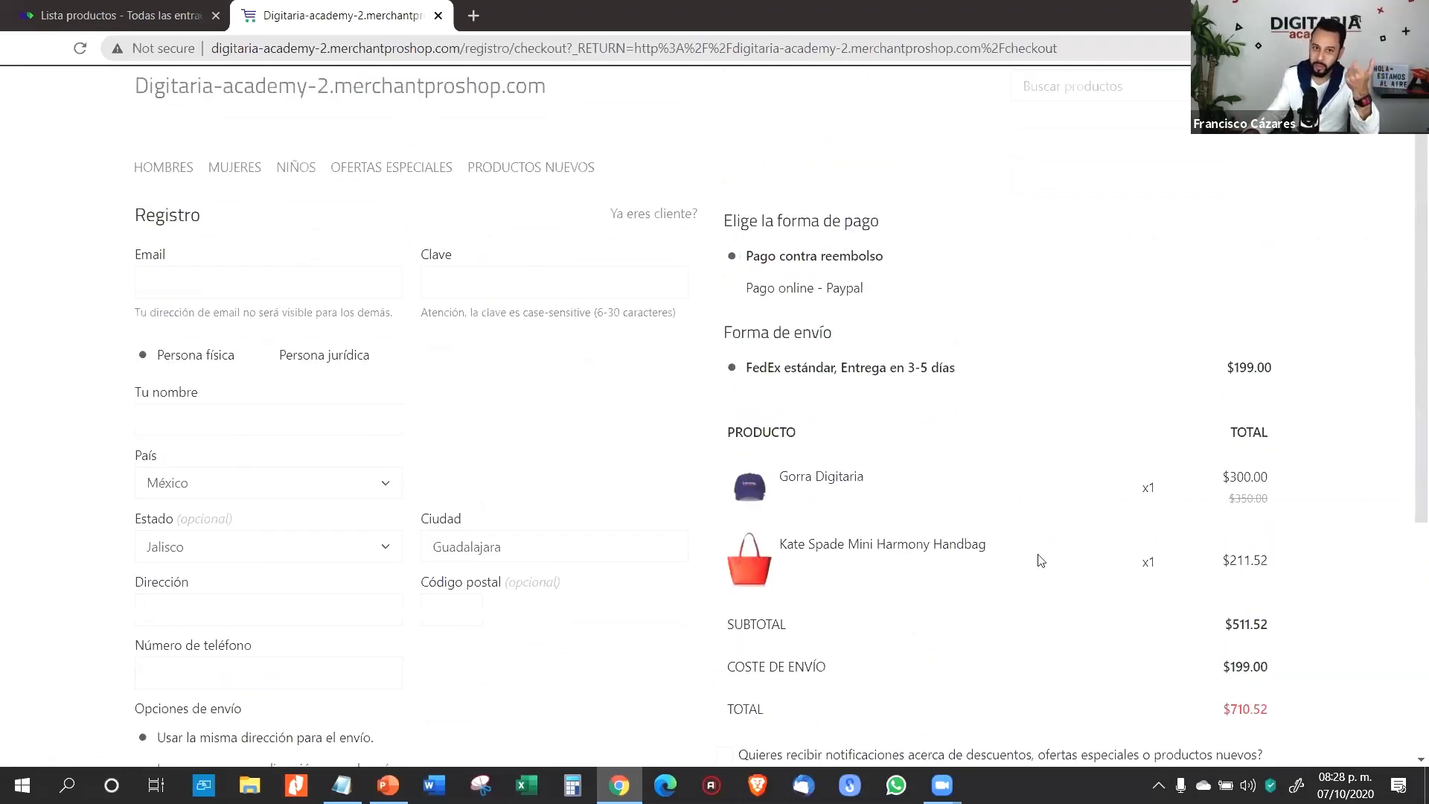
scroll(1137, 586, down, 1)
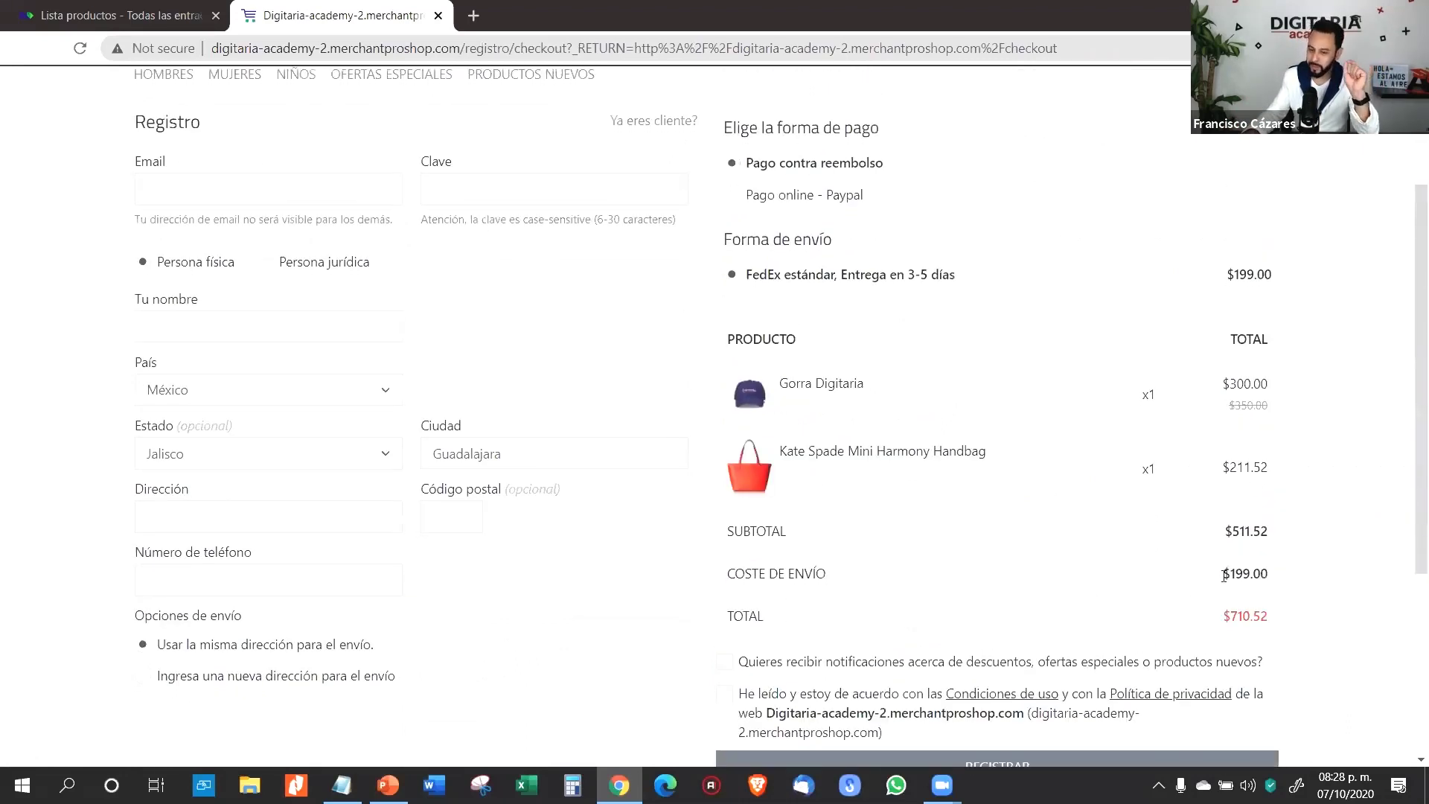
drag(1223, 575, 1272, 575)
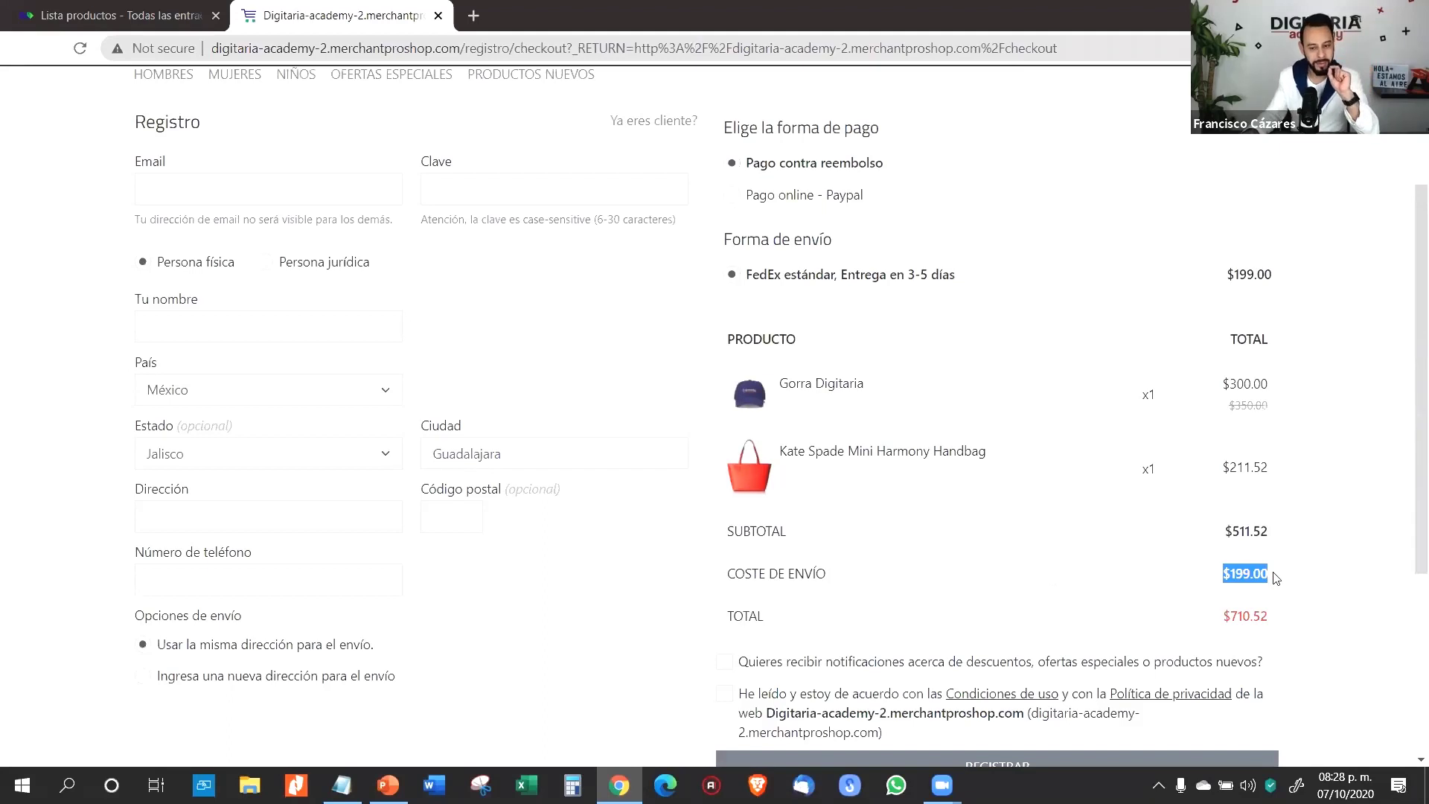
click(130, 17)
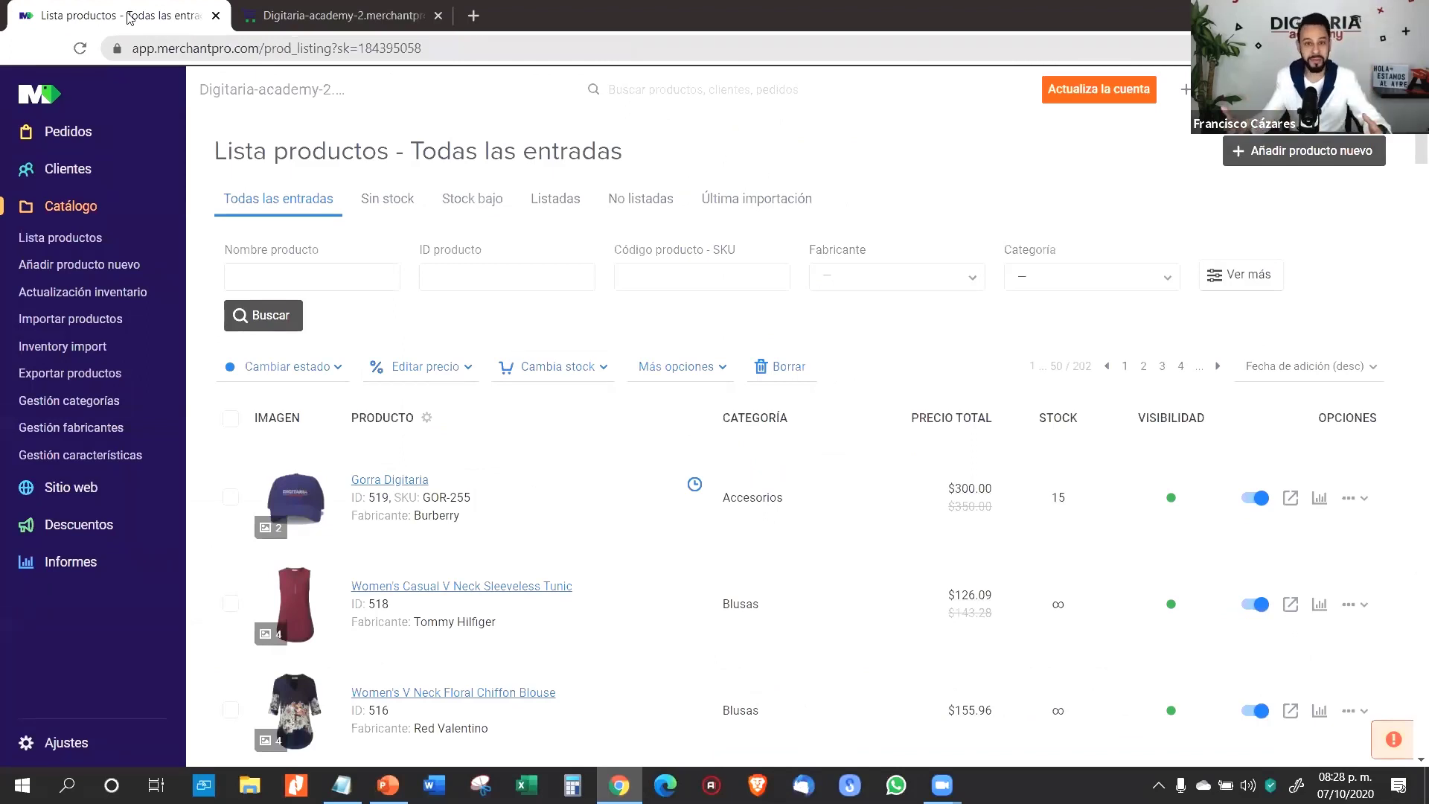
click(279, 16)
scroll(763, 424, up, 1)
scroll(764, 425, up, 2)
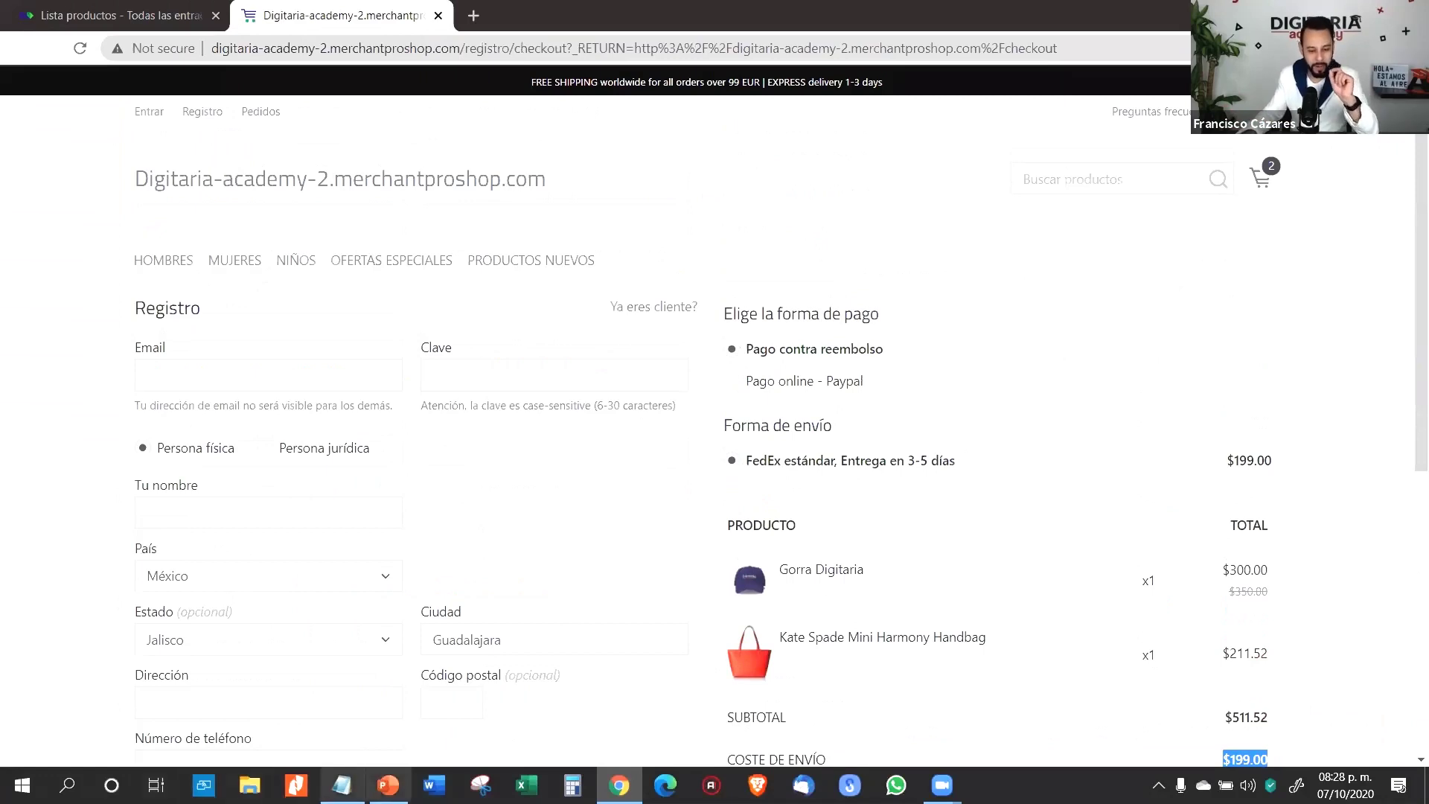
- Switch to PowerPoint to present the bit.ly/tiendagratis slide with its text deselected, and return to the store's checkout page
click(388, 785)
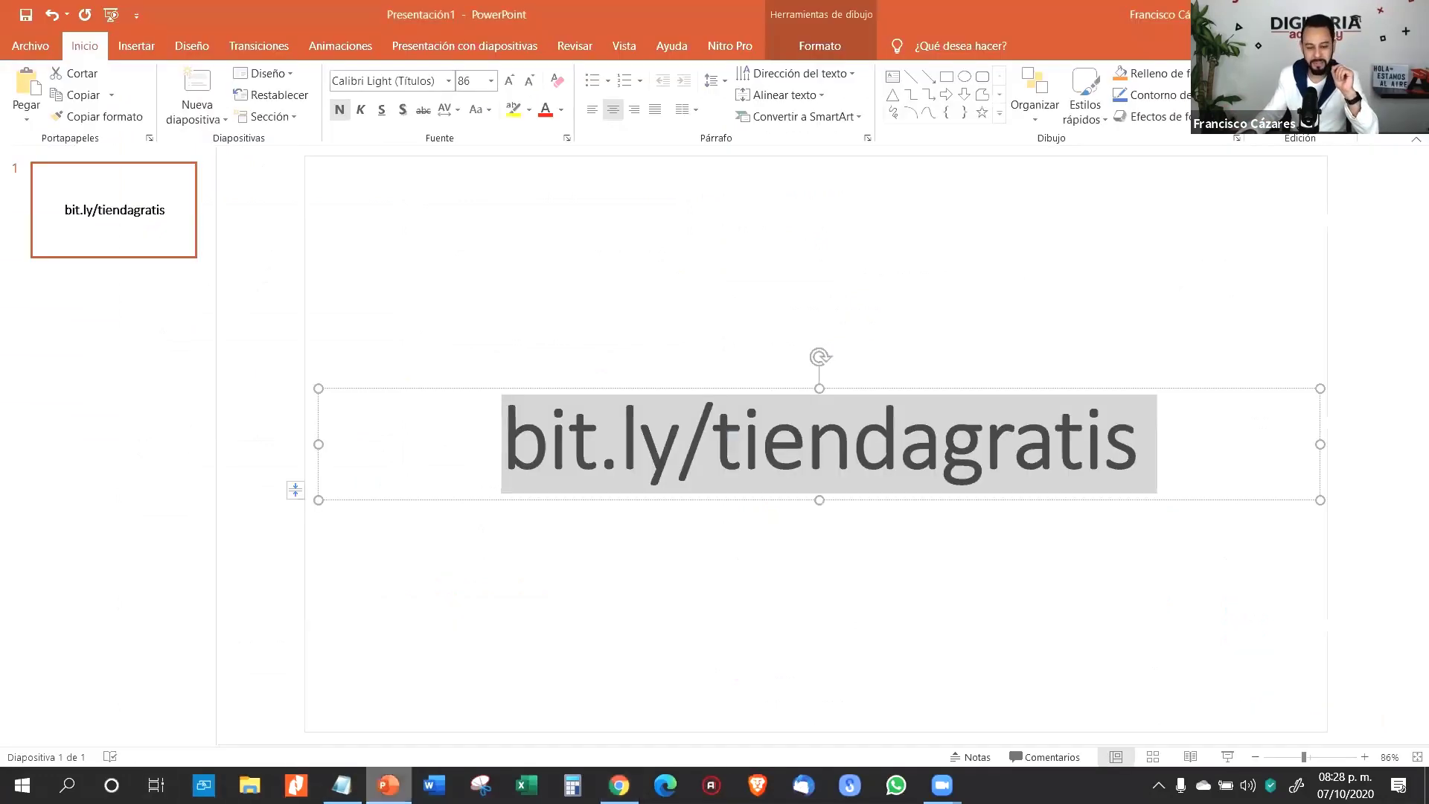
click(1351, 424)
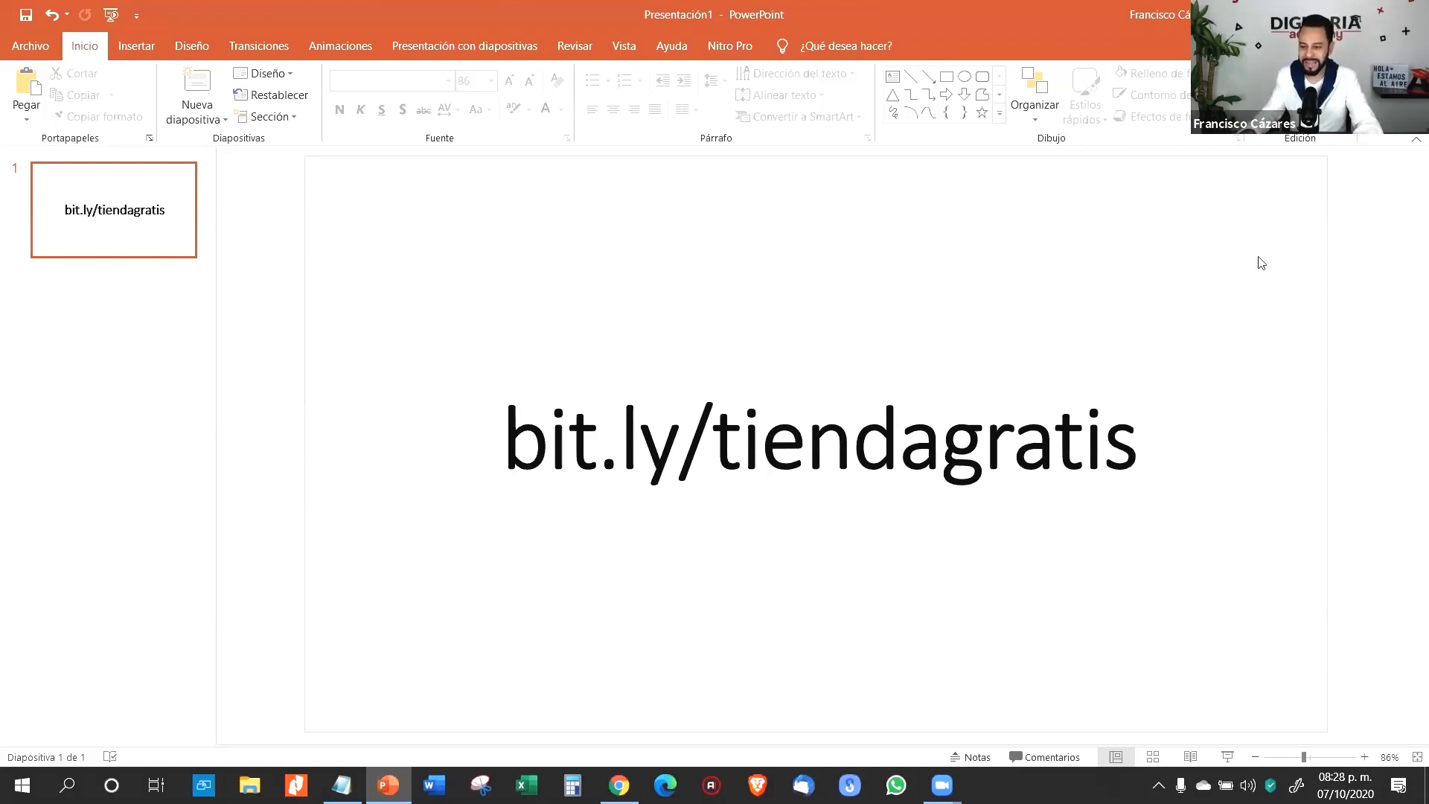
key(alt+Tab)
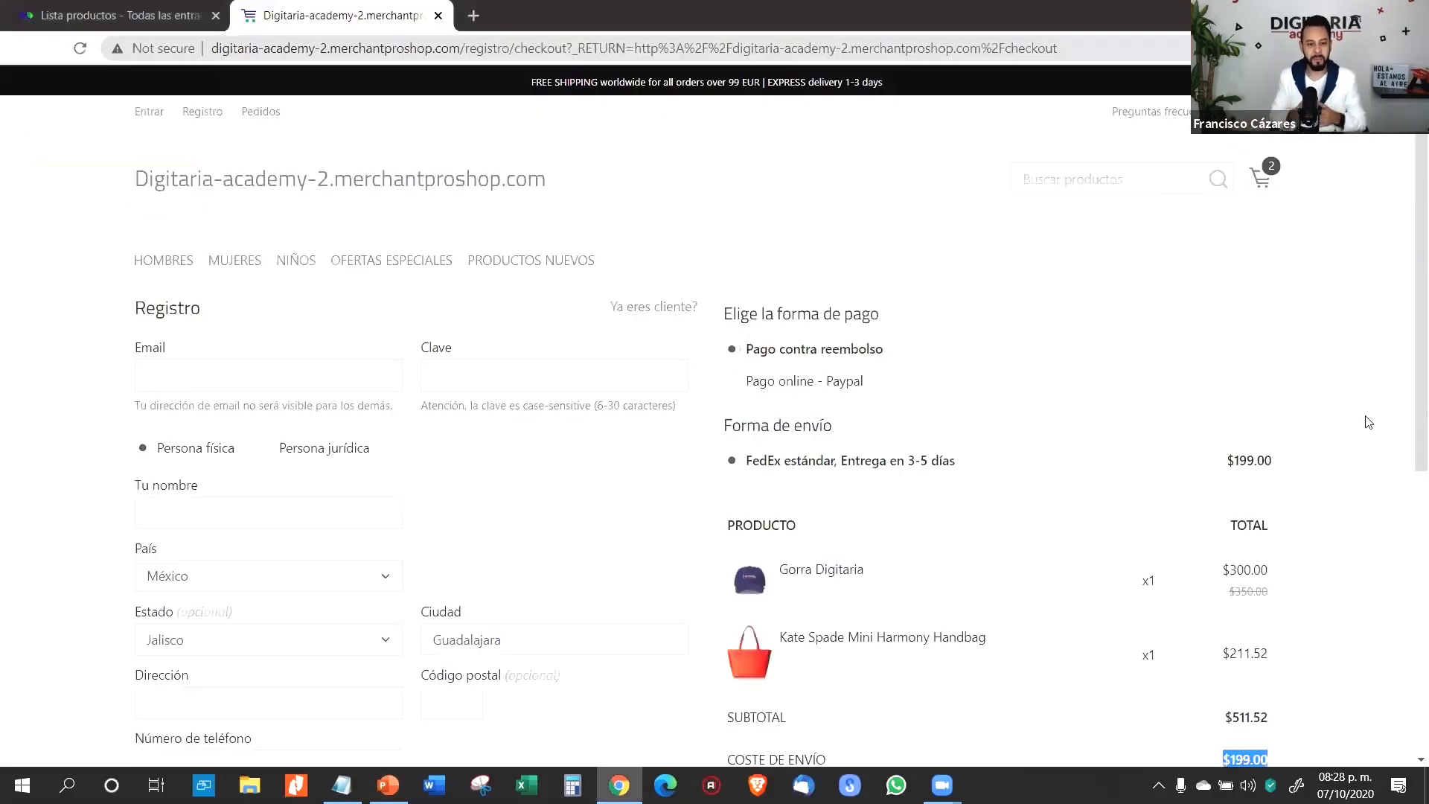